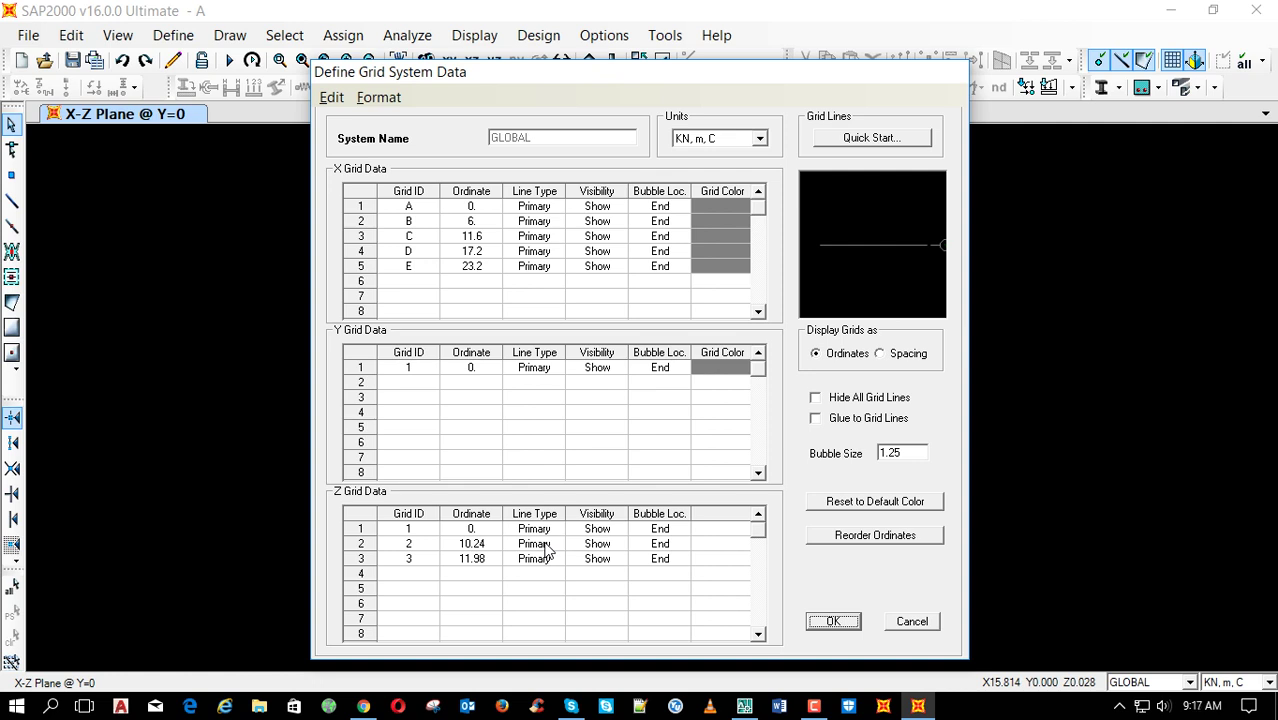
# Set the Z grid ordinates to 10.8 m for grid 2 and 10.8+1.16 m for grid 3
pyautogui.click(490, 547)
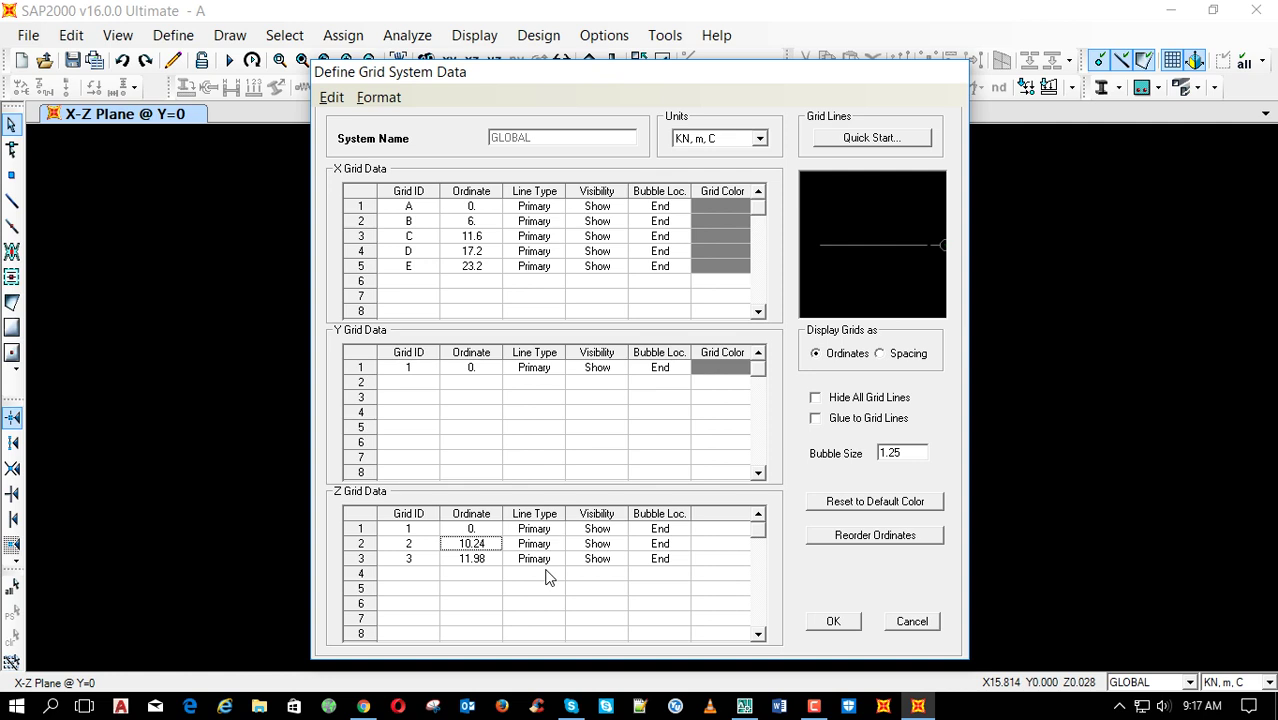
pyautogui.click(489, 562)
pyautogui.write('10')
pyautogui.write('.8+1.5')
pyautogui.press('BackSpace')
pyautogui.press('BackSpace')
pyautogui.write('.16')
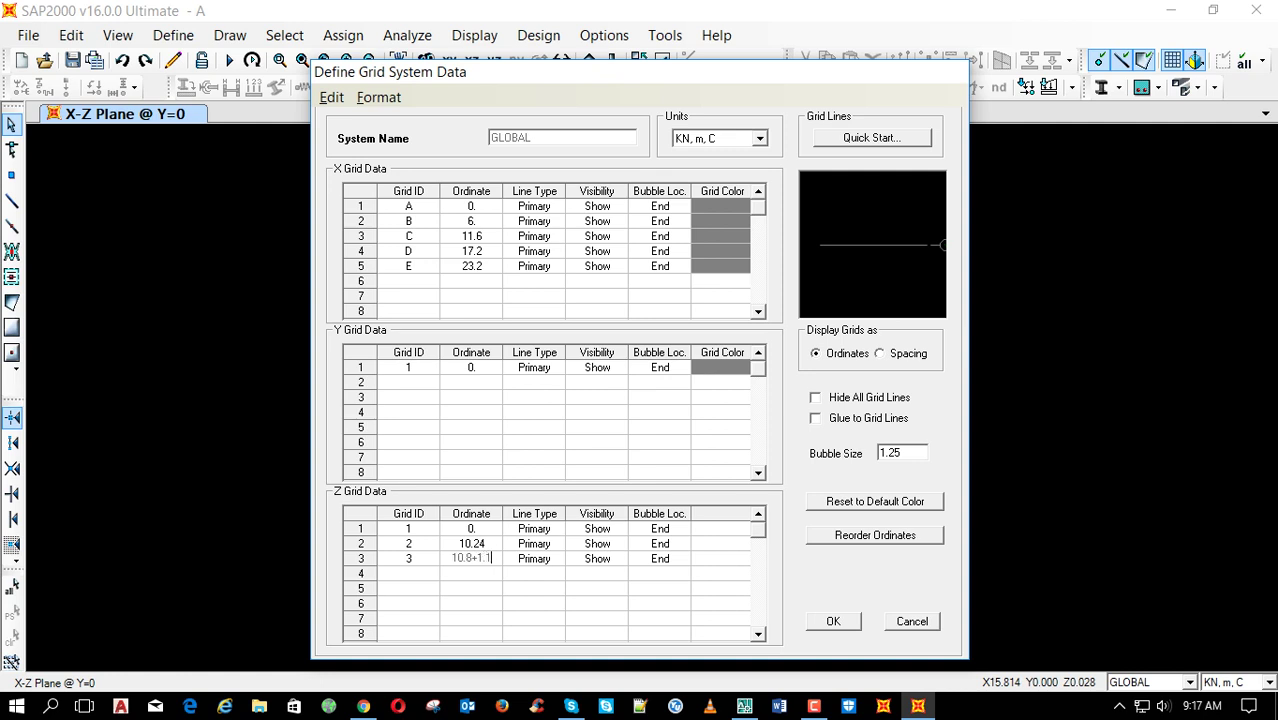
pyautogui.click(475, 548)
pyautogui.write('10.8')
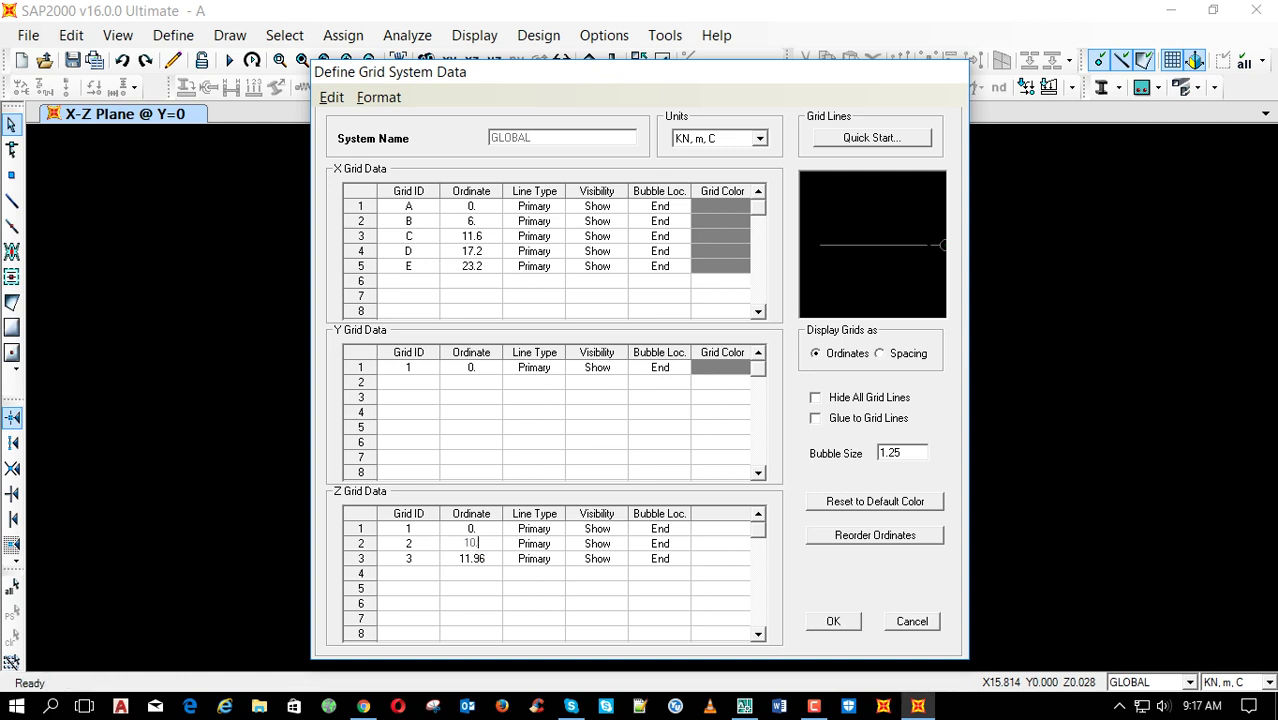
pyautogui.click(462, 562)
pyautogui.click(831, 622)
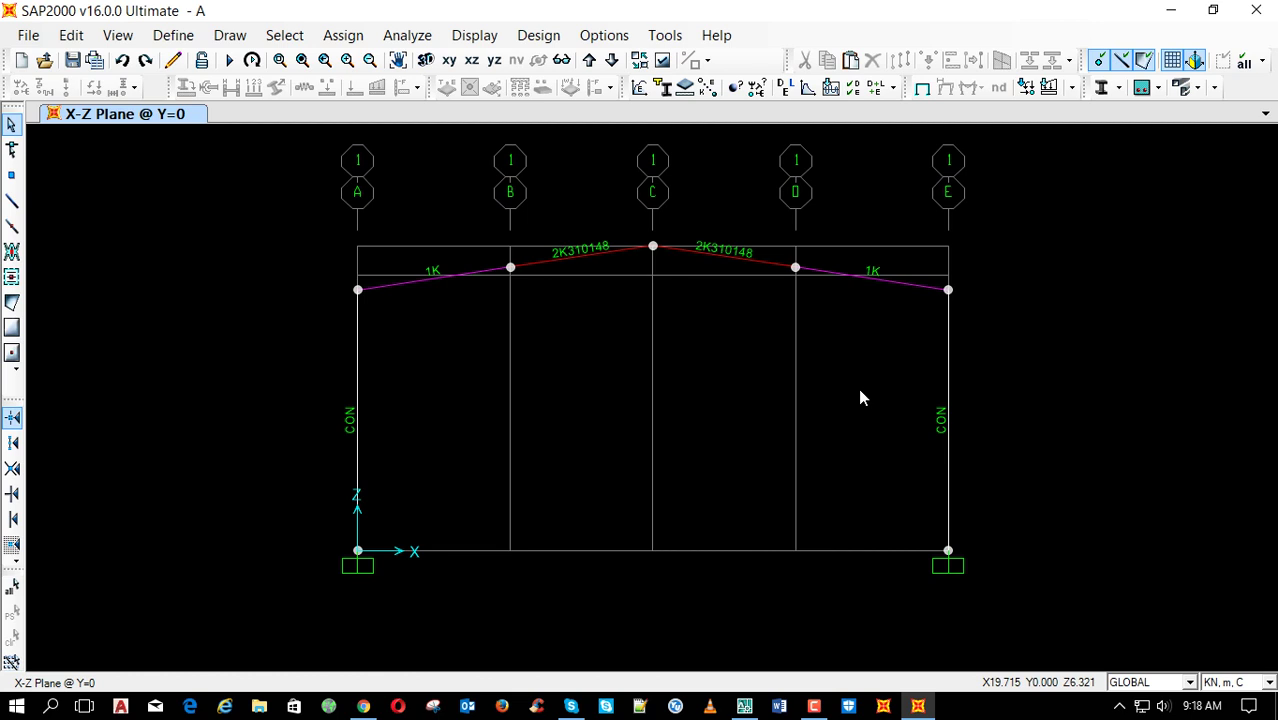
# Delete all existing joints and frames of the old model, and check the grid system data
pyautogui.hotkey('ctrl', 'a')
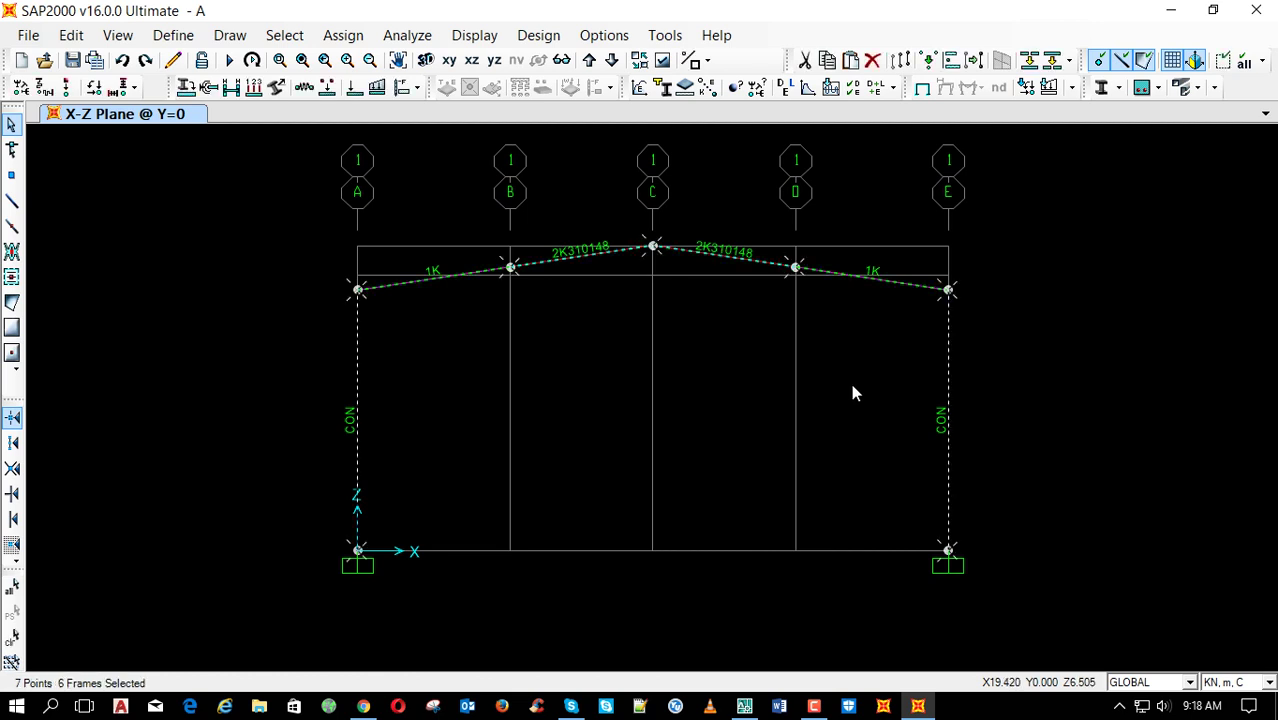
pyautogui.press('Delete')
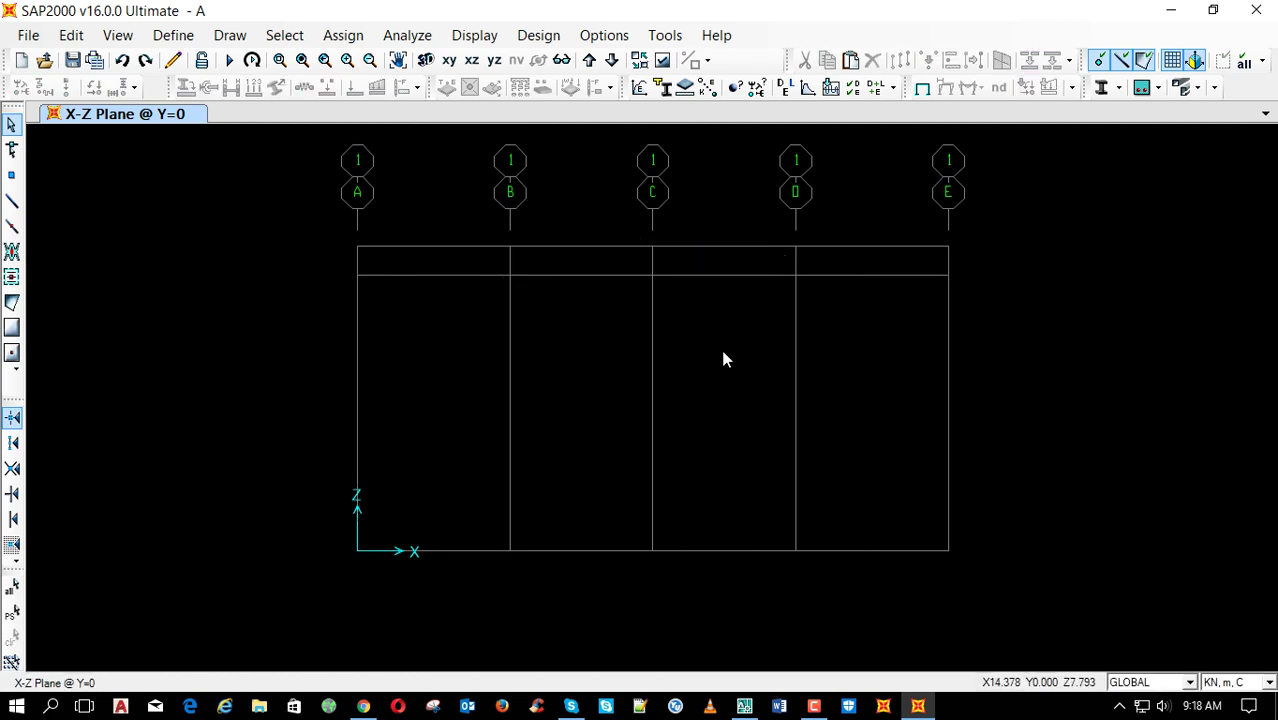
pyautogui.doubleClick(687, 277)
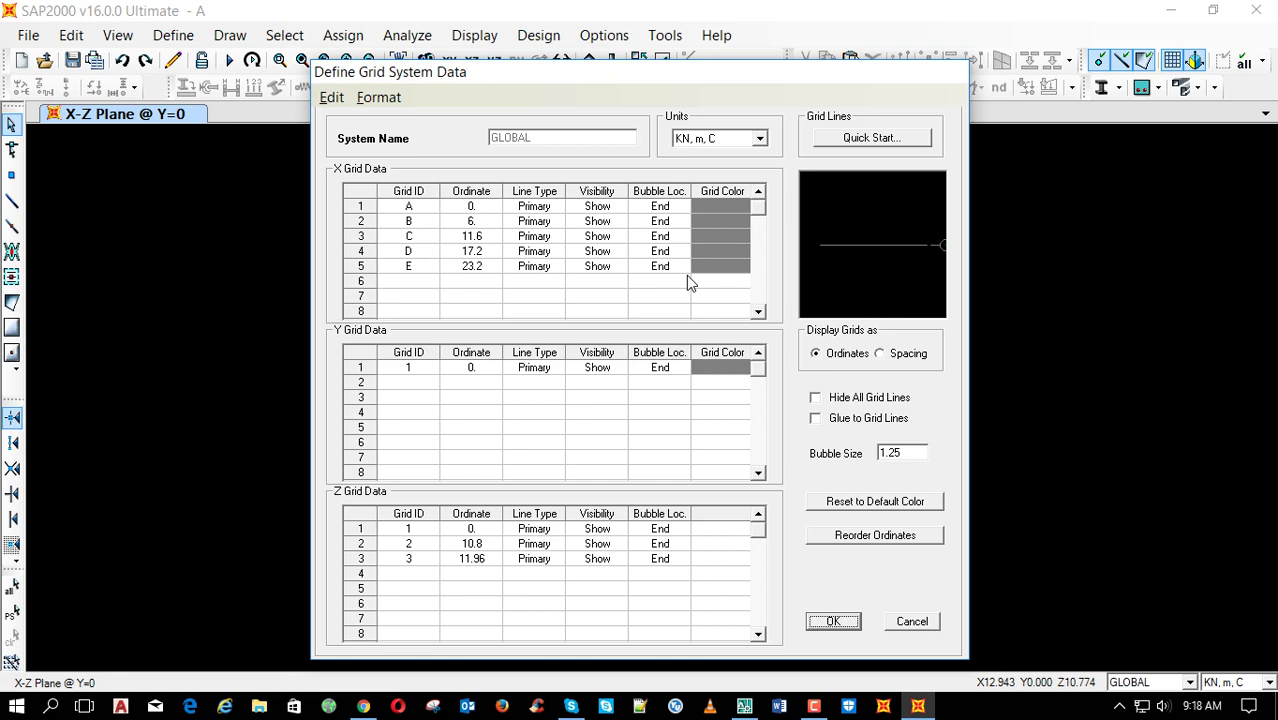
pyautogui.click(828, 618)
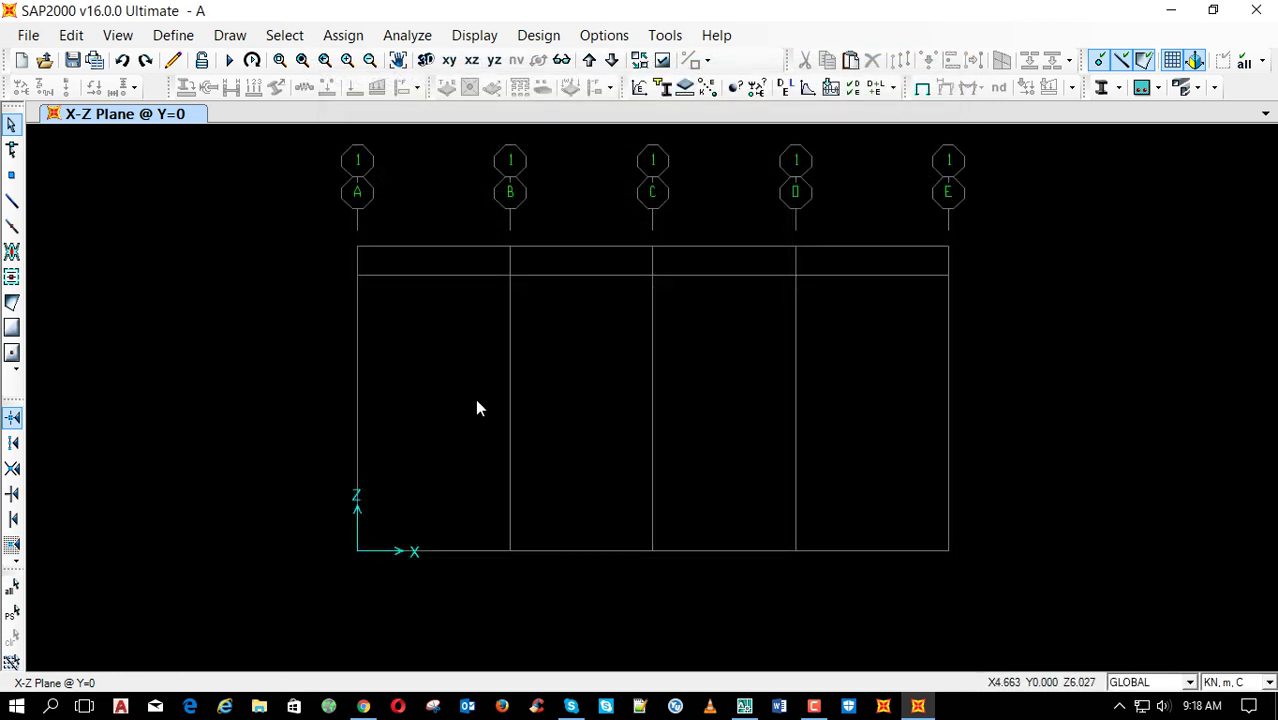
# Add a new steel pipe frame section named Pipe
pyautogui.click(662, 88)
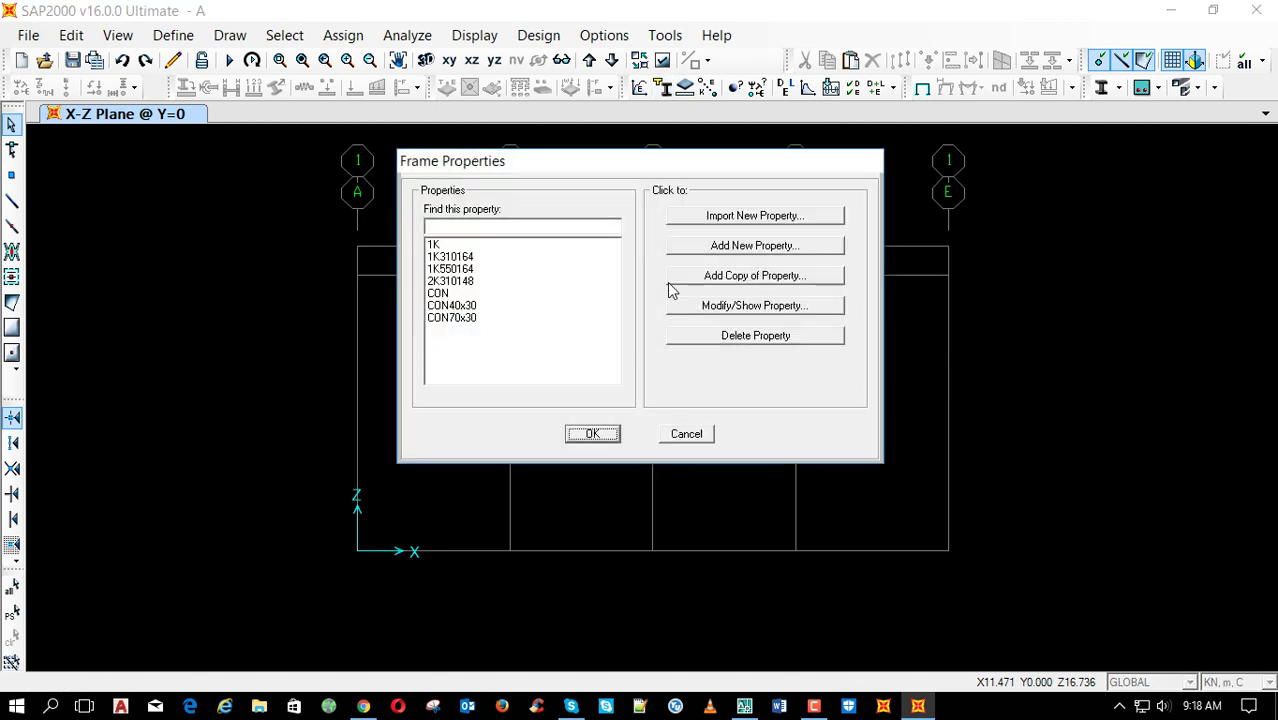
pyautogui.click(484, 281)
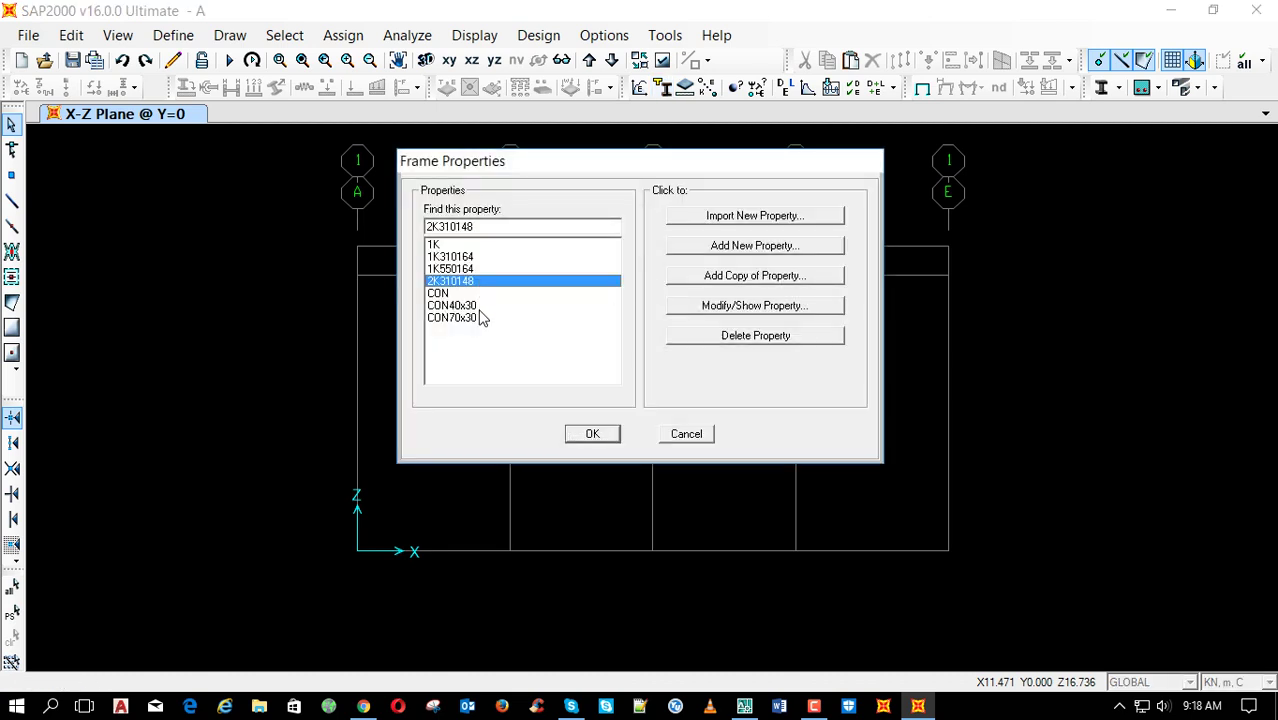
pyautogui.click(478, 317)
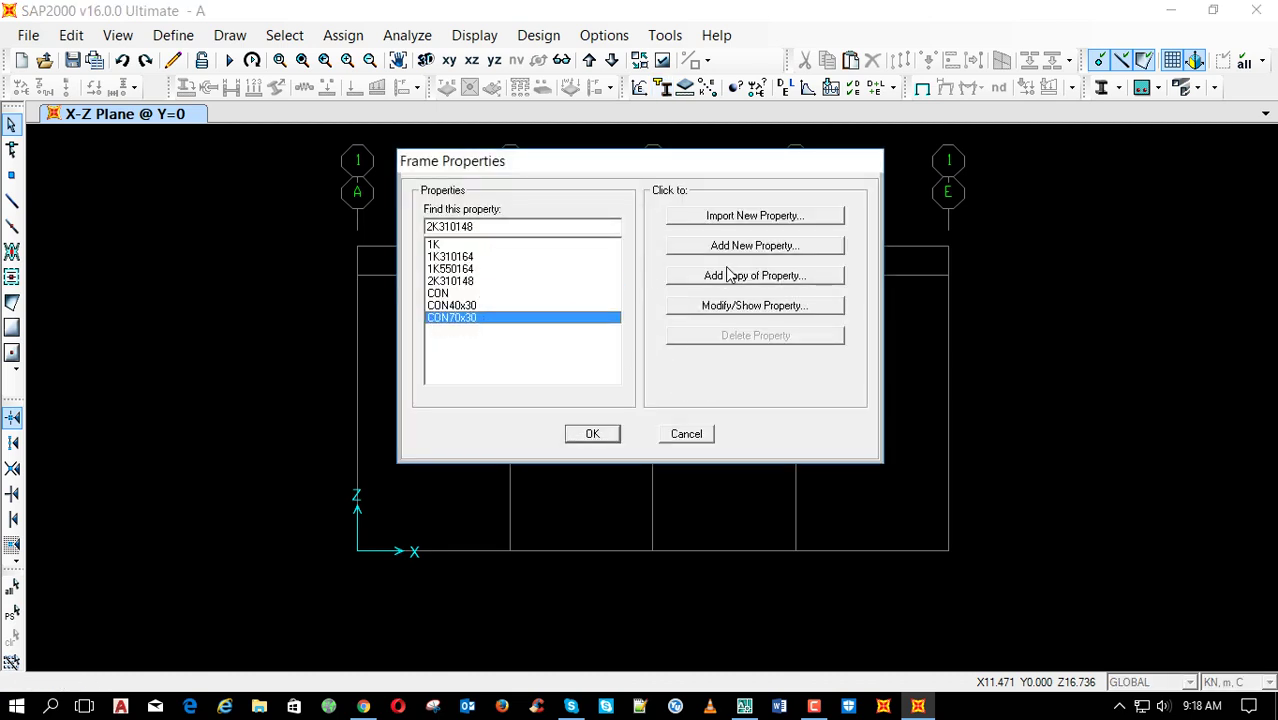
pyautogui.click(747, 248)
pyautogui.click(697, 370)
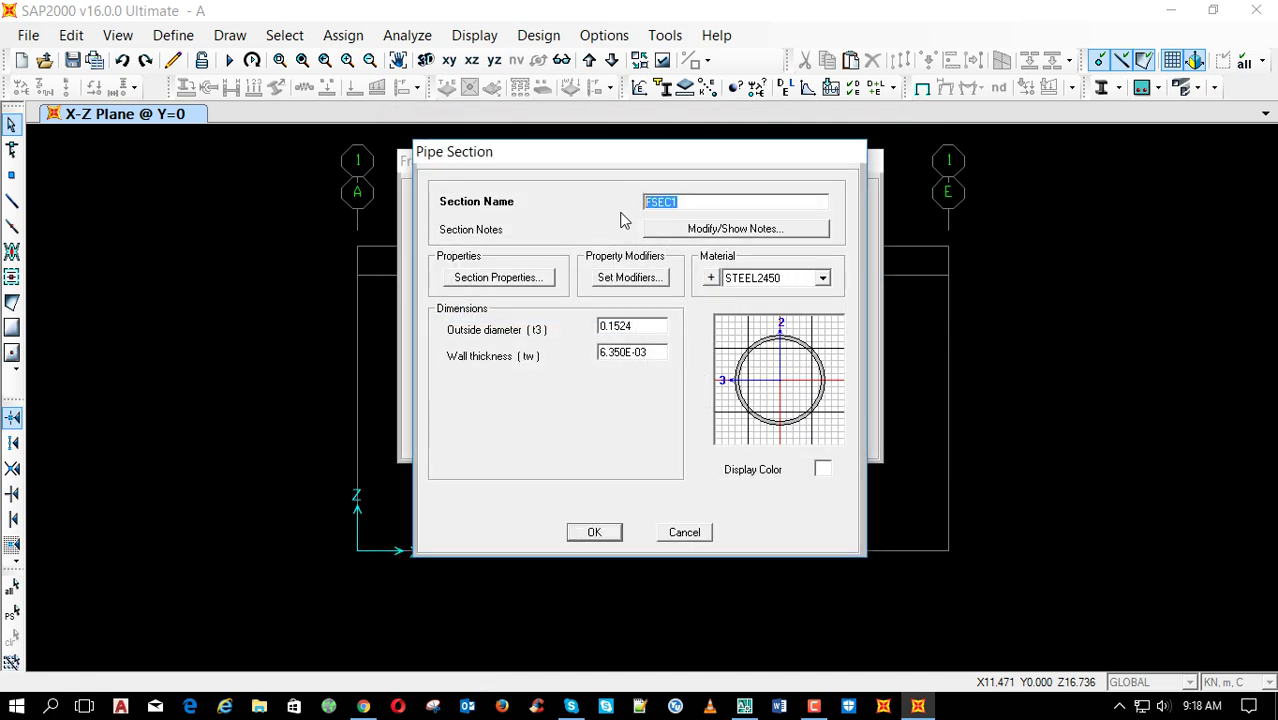
pyautogui.write('P')
pyautogui.press('BackSpace')
pyautogui.write('pi')
pyautogui.press('BackSpace')
pyautogui.press('BackSpace')
pyautogui.write('Pipe')
# Set the pipe section's outside diameter to 0.114 m and its wall thickness to .00396 m
pyautogui.doubleClick(614, 328)
pyautogui.moveTo(611, 328); pyautogui.dragTo(688, 331)
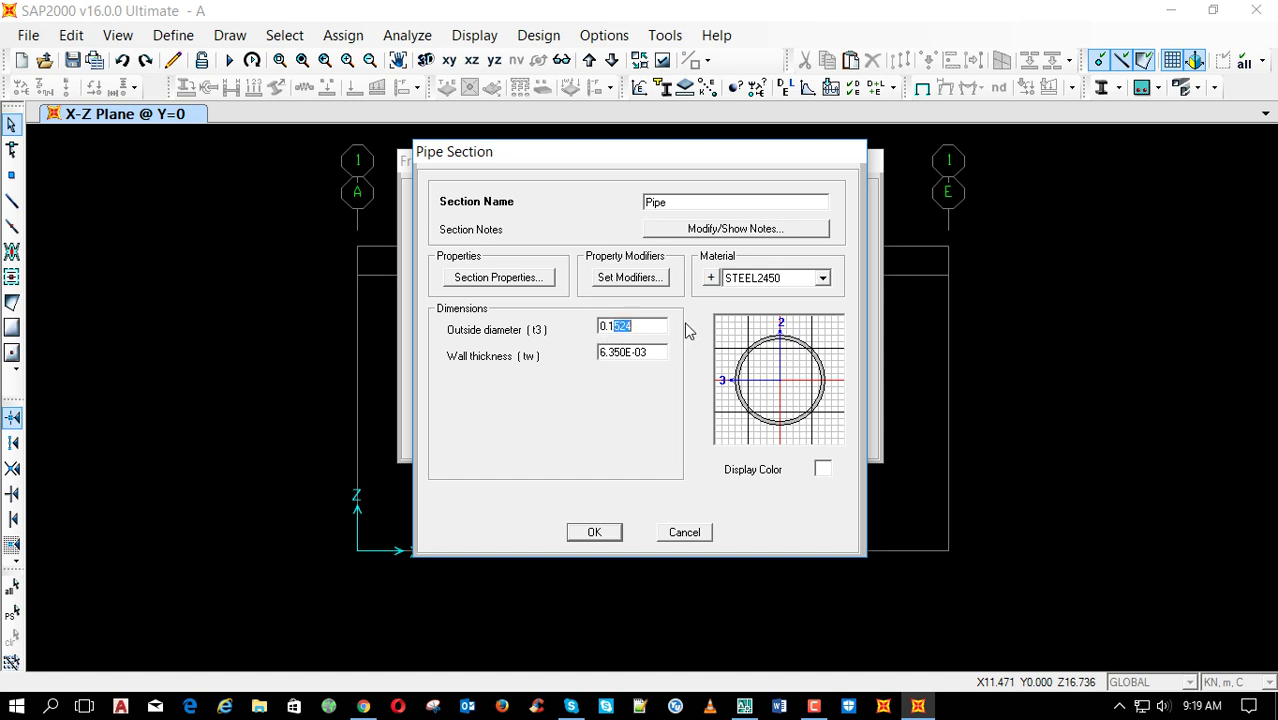
pyautogui.write('14')
pyautogui.doubleClick(662, 350)
pyautogui.write('.')
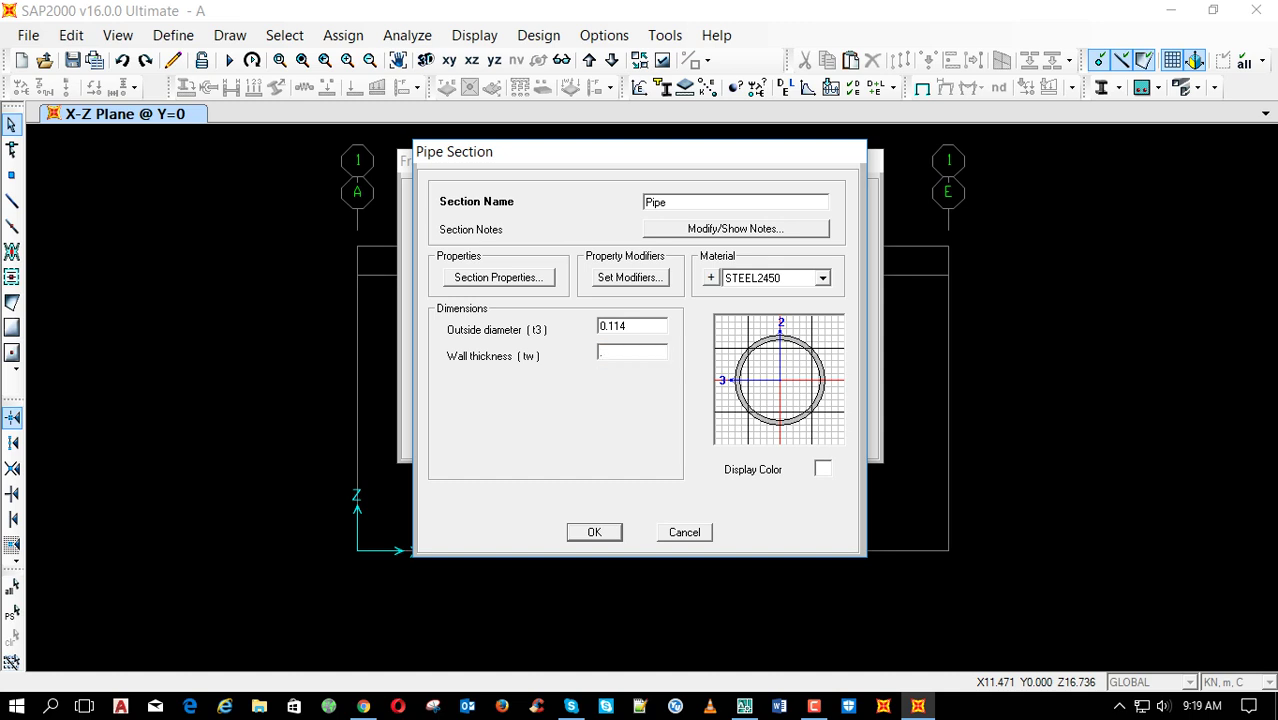
pyautogui.write('00396')
# Give the pipe section a yellow display color and save the frame property definitions
pyautogui.click(823, 469)
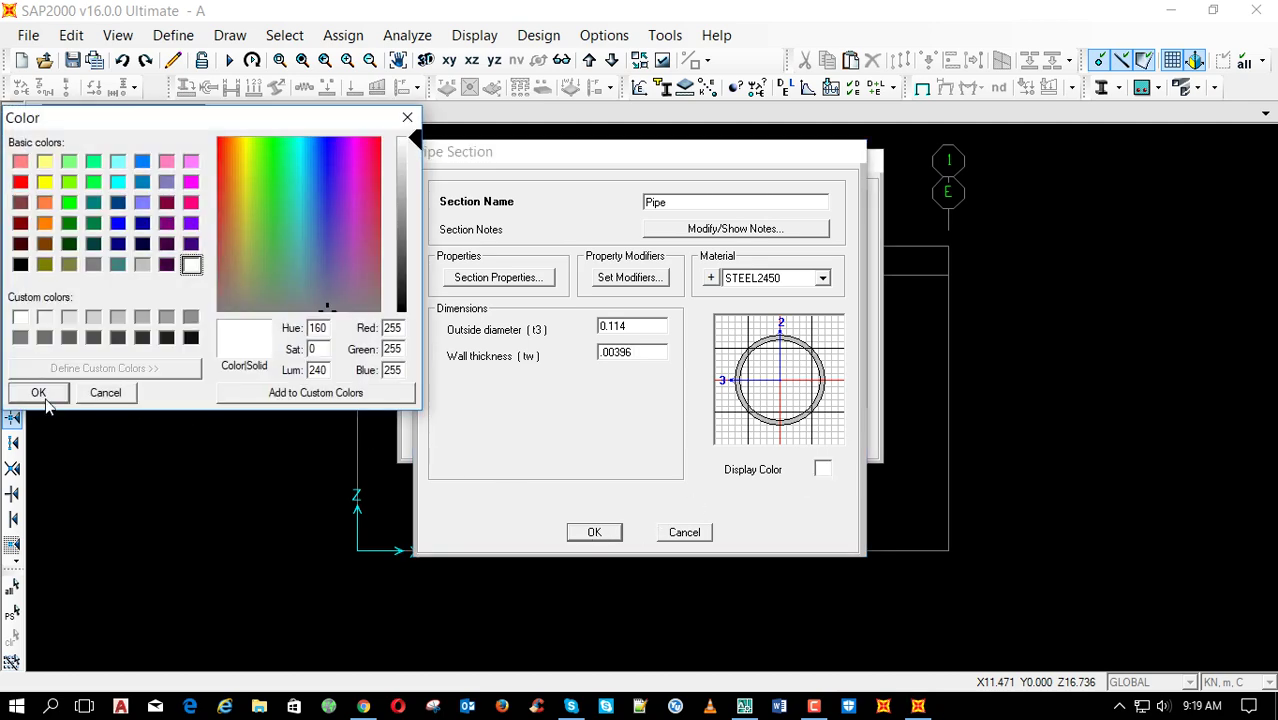
pyautogui.click(45, 182)
pyautogui.click(38, 393)
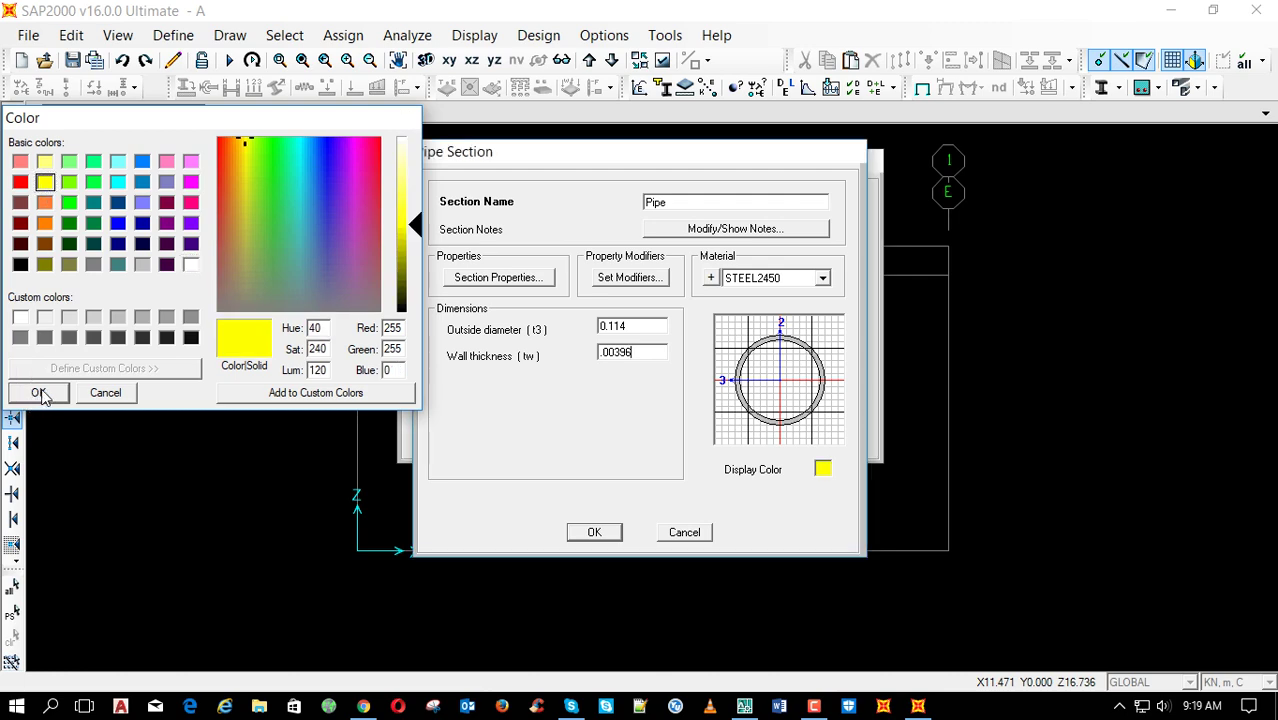
pyautogui.click(594, 532)
pyautogui.click(600, 436)
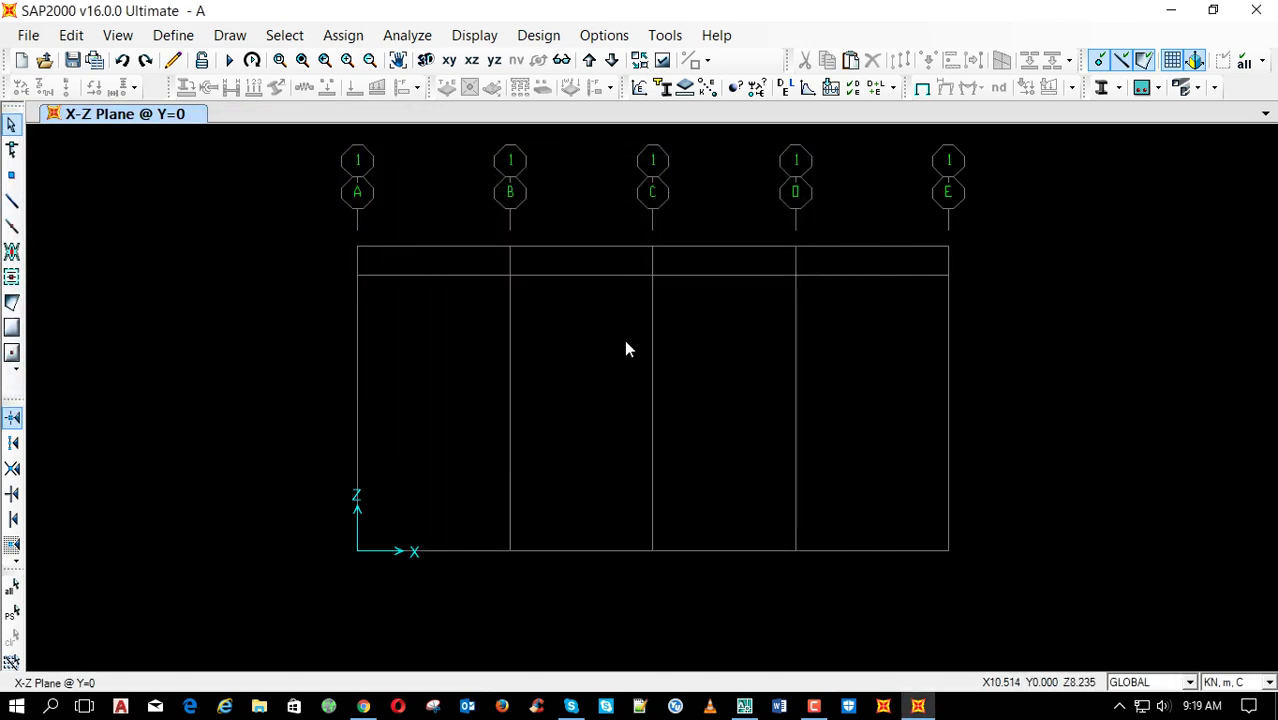
pyautogui.hotkey('ctrl', 'w')
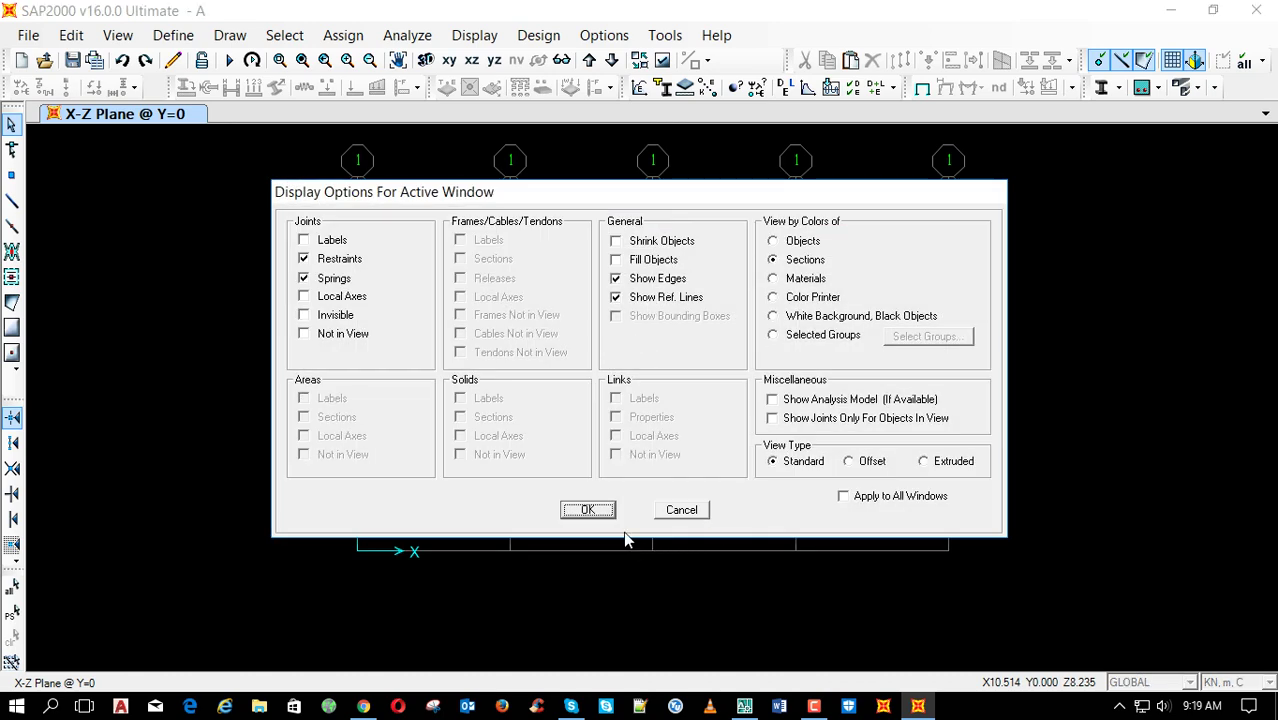
pyautogui.click(604, 513)
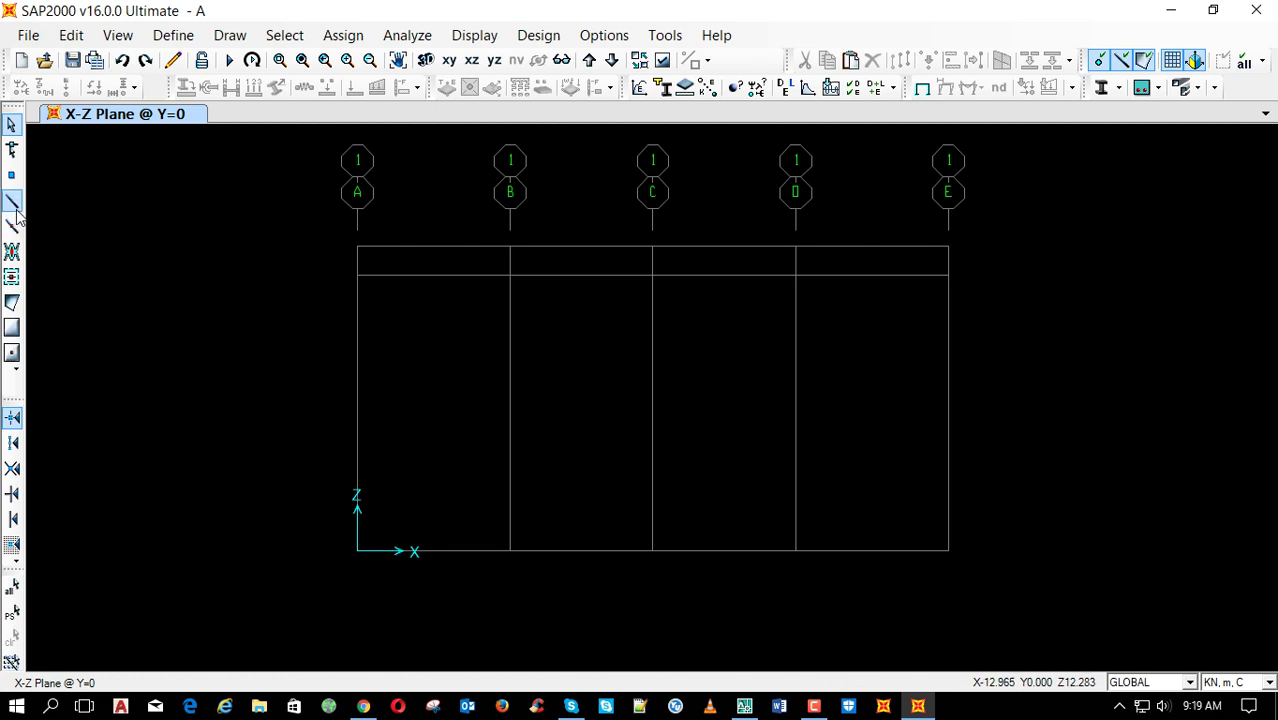
# Draw 1K frames for columns on grids A and E up to 10.8 m and sloping rafters to the ridge at grid C
pyautogui.click(12, 201)
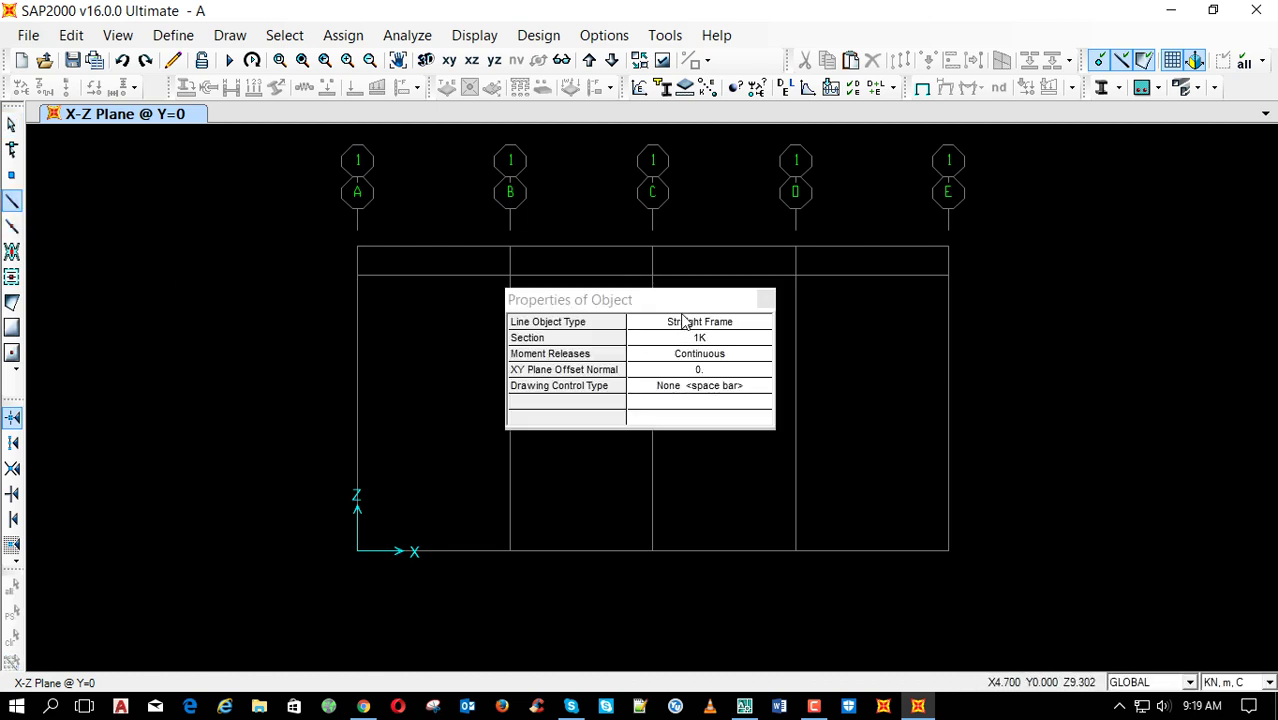
pyautogui.moveTo(658, 300)
pyautogui.mouseDown()
pyautogui.moveTo(487, 278)
pyautogui.moveTo(156, 181)
pyautogui.mouseUp()
pyautogui.click(357, 550)
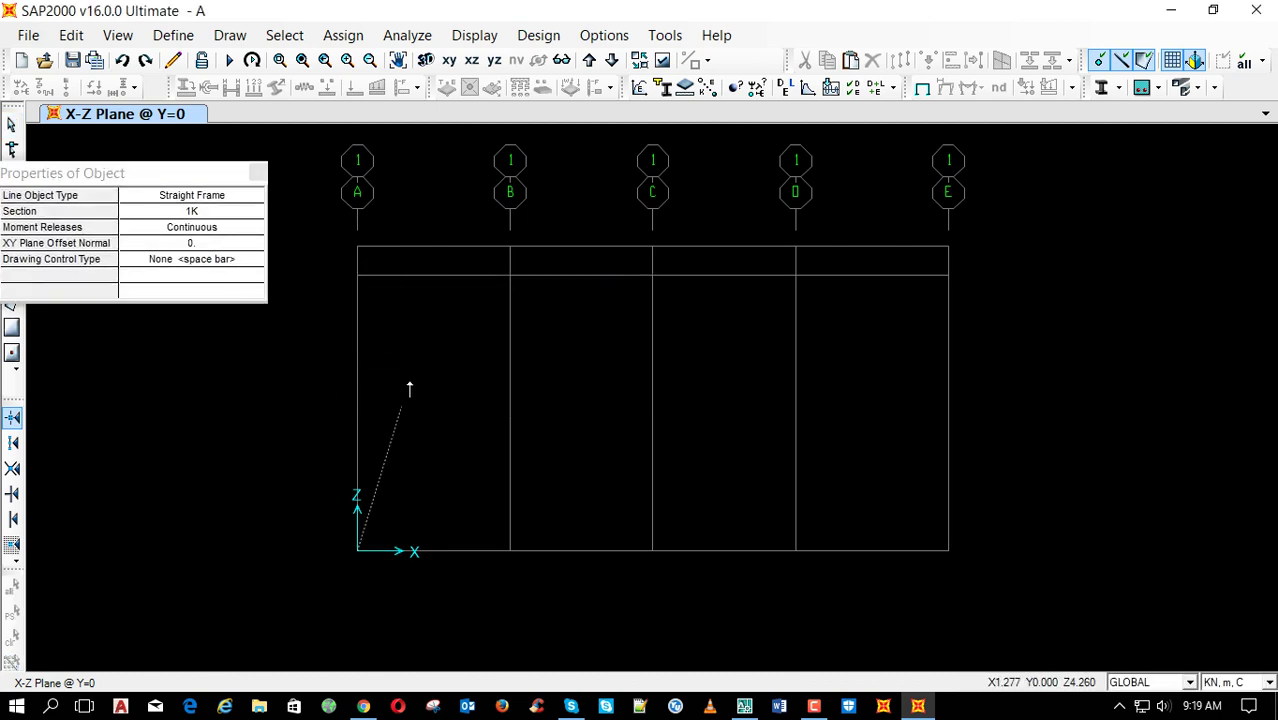
pyautogui.click(357, 275)
pyautogui.click(652, 246)
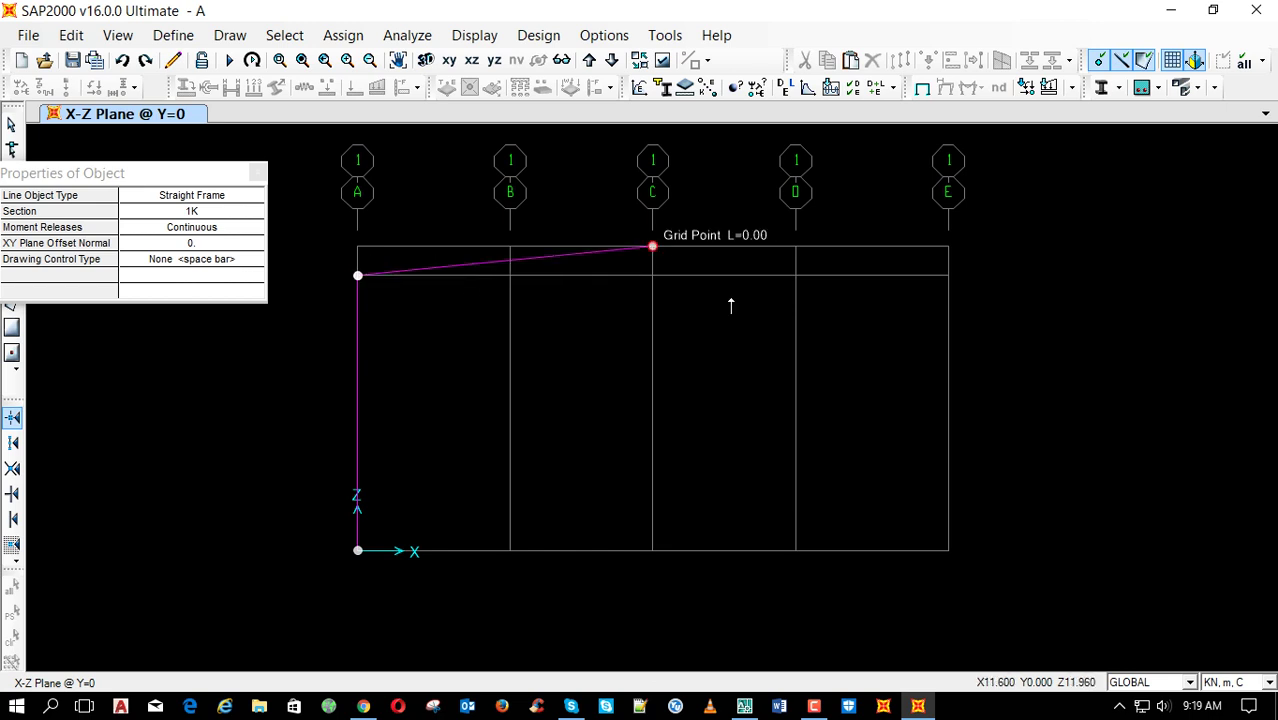
pyautogui.click(948, 550)
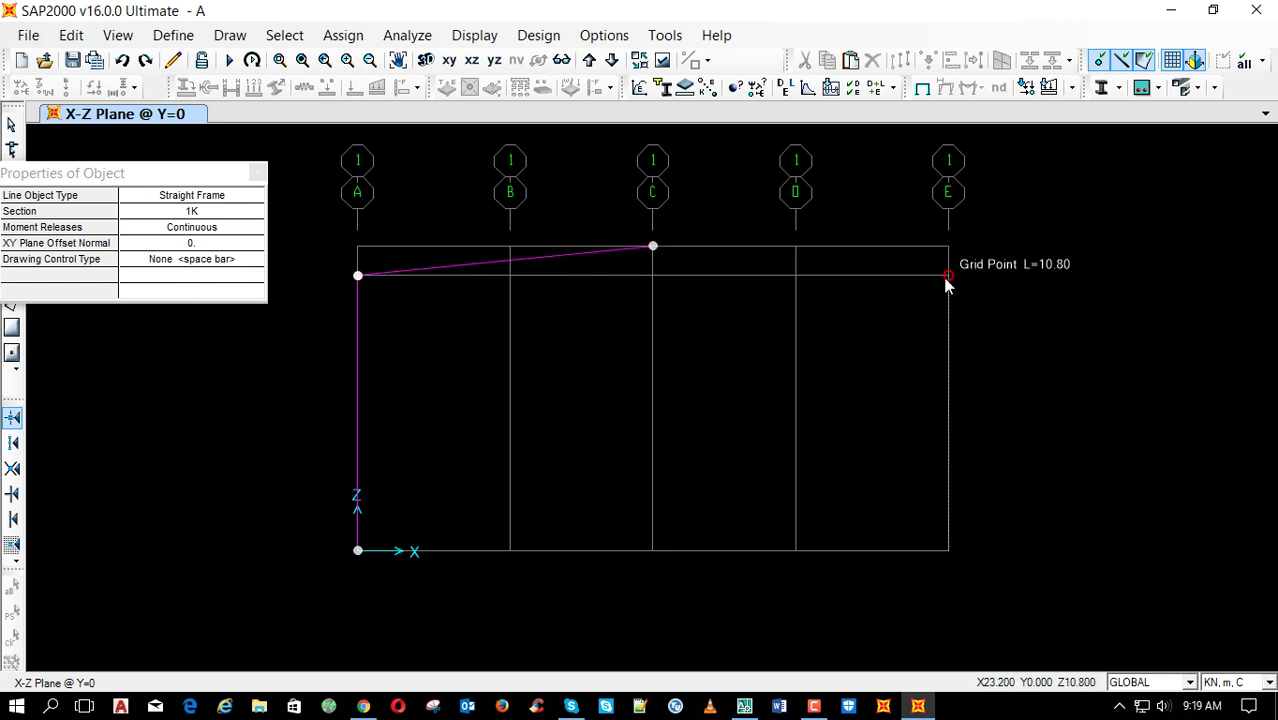
pyautogui.click(948, 275)
pyautogui.doubleClick(652, 246)
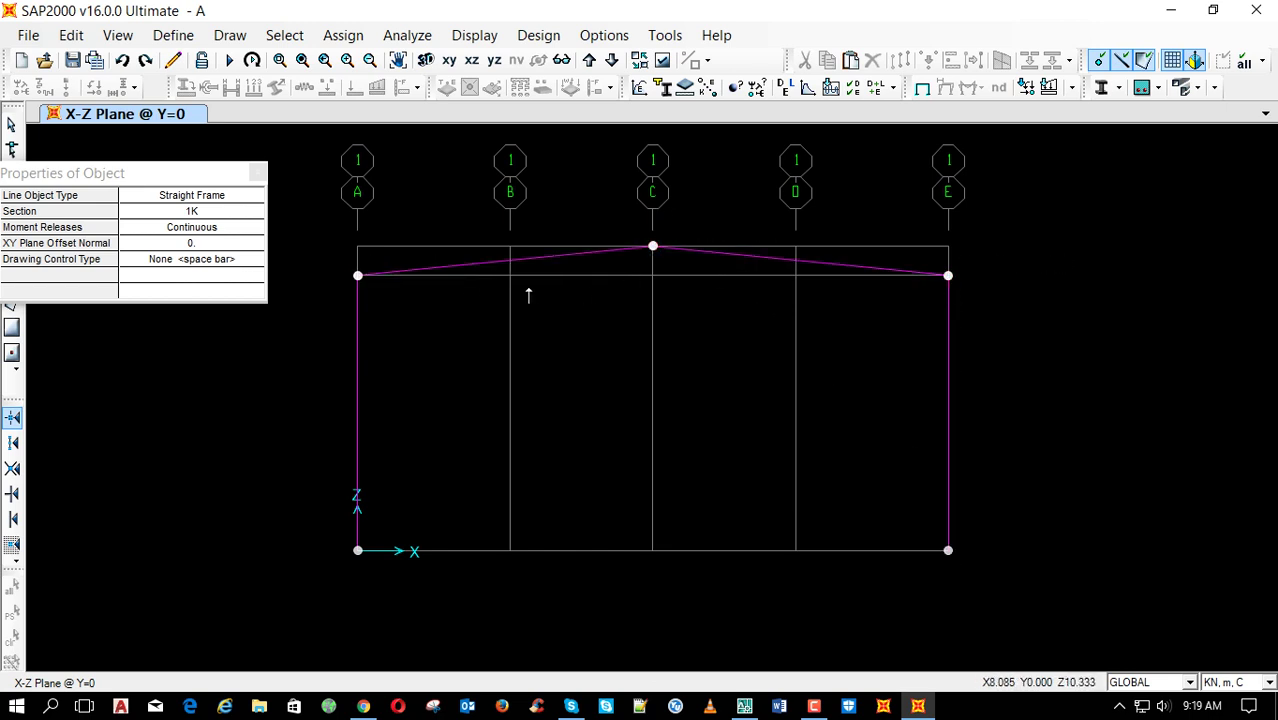
# Draw short vertical helper frames on grids B and D between the 10.8 m and 11.96 m levels
pyautogui.click(510, 275)
pyautogui.click(510, 246)
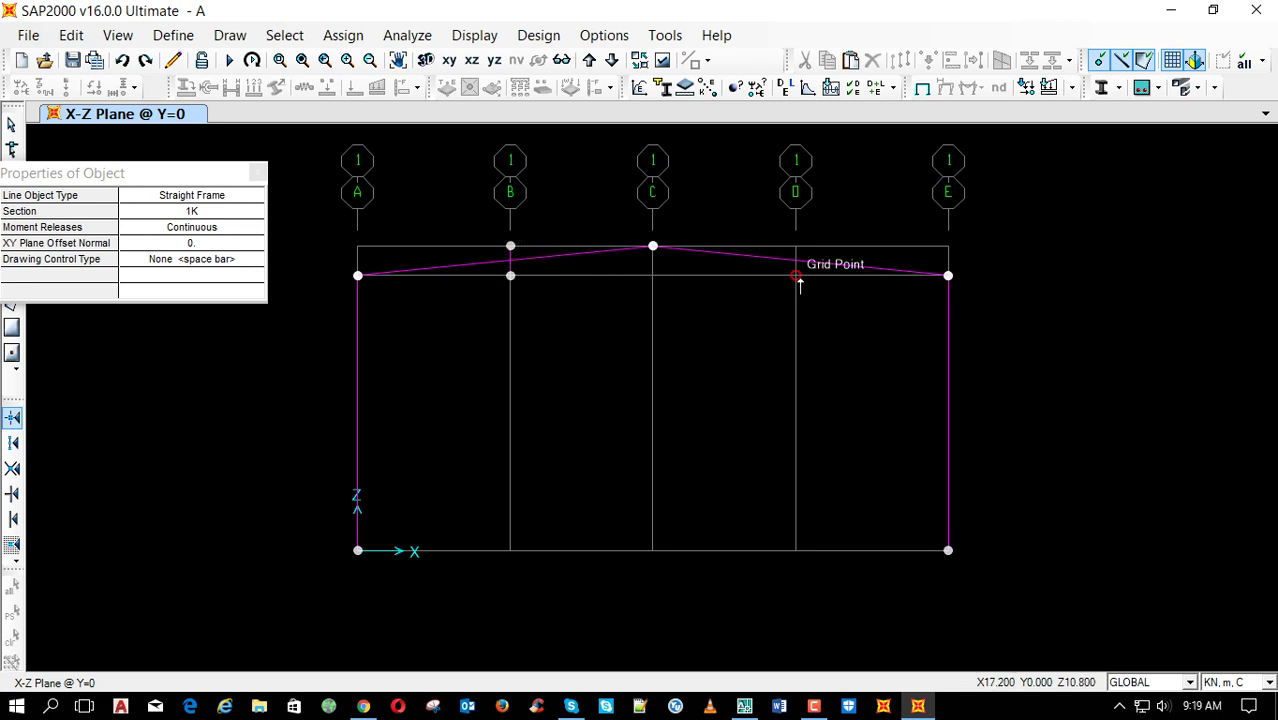
pyautogui.click(795, 275)
pyautogui.click(795, 246)
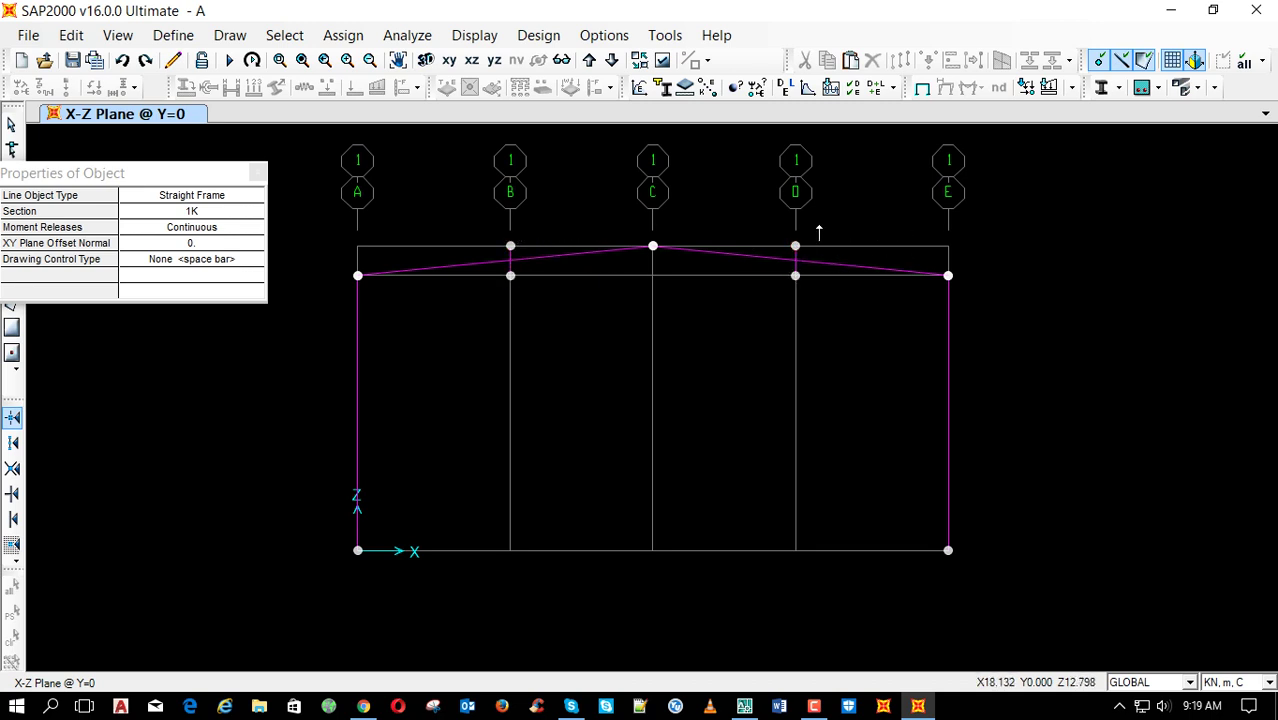
pyautogui.press('Escape')
# Divide all frames by breaking them at intersections with the selected joints and frames
pyautogui.hotkey('ctrl', 'a')
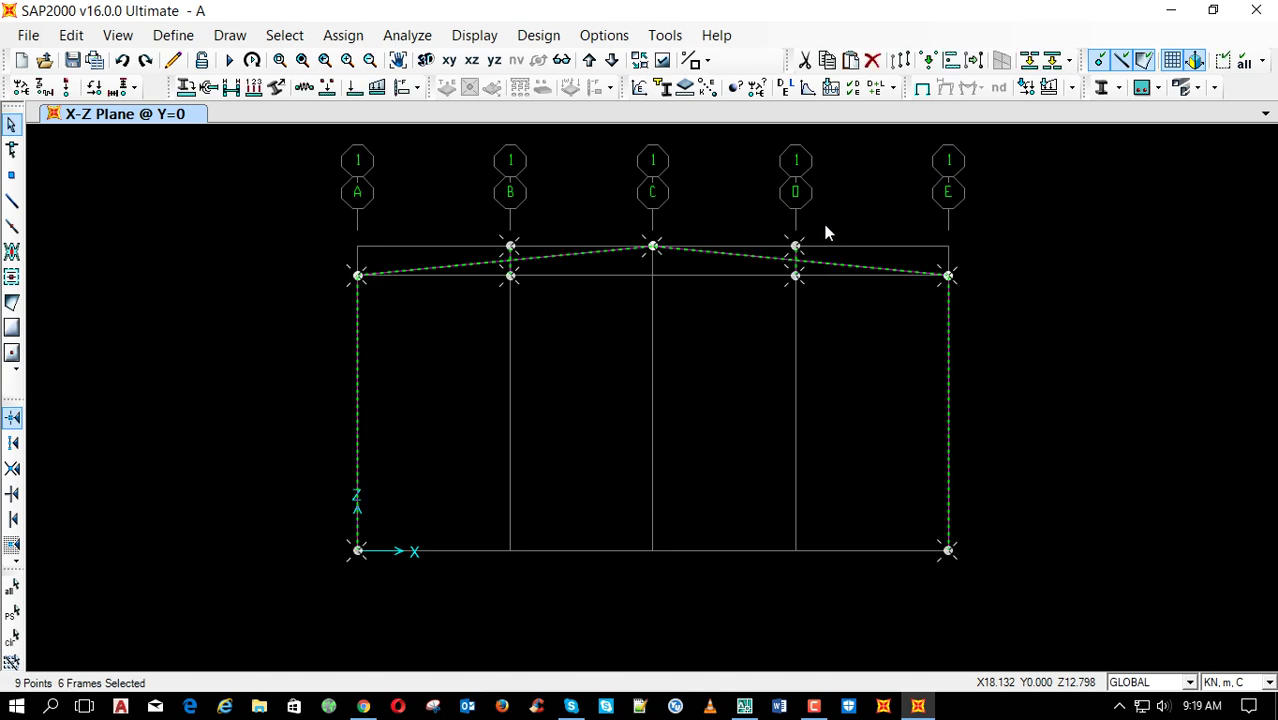
pyautogui.click(1052, 61)
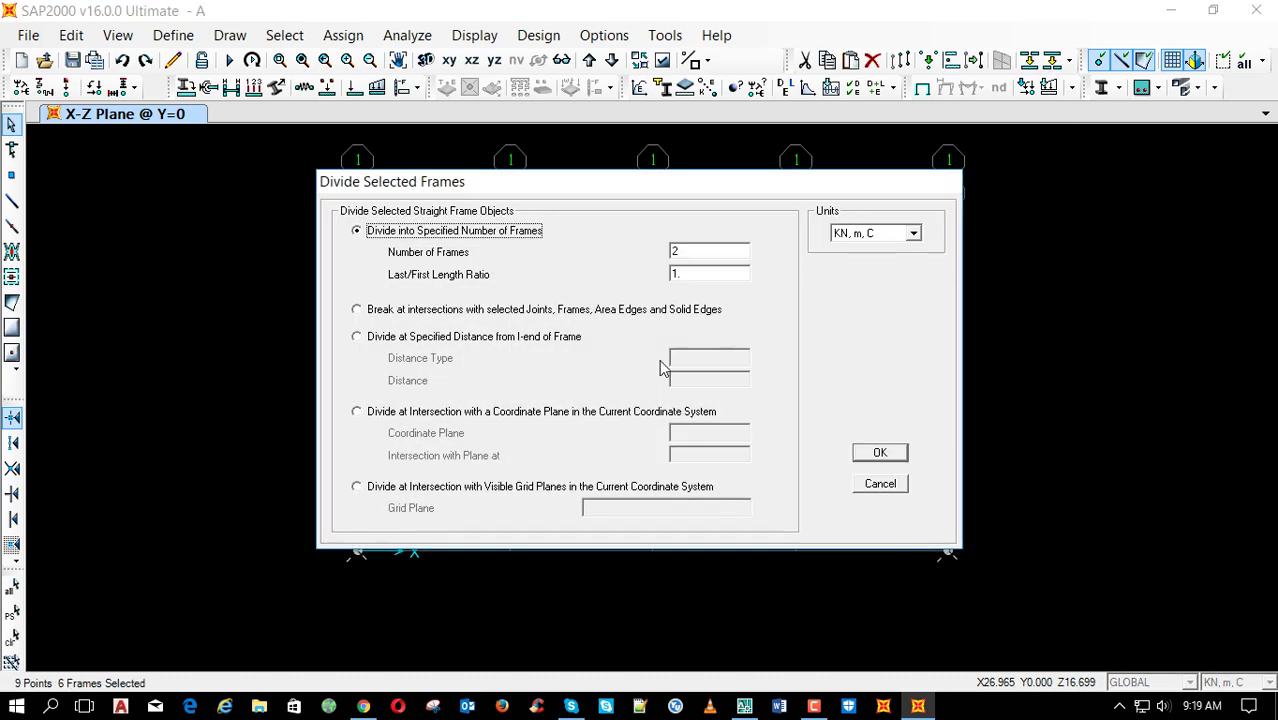
pyautogui.click(541, 310)
pyautogui.click(862, 453)
# Delete the short vertical helper frames on grids B and D
pyautogui.moveTo(491, 214); pyautogui.dragTo(532, 326)
pyautogui.moveTo(748, 207); pyautogui.dragTo(828, 322)
pyautogui.press('Delete')
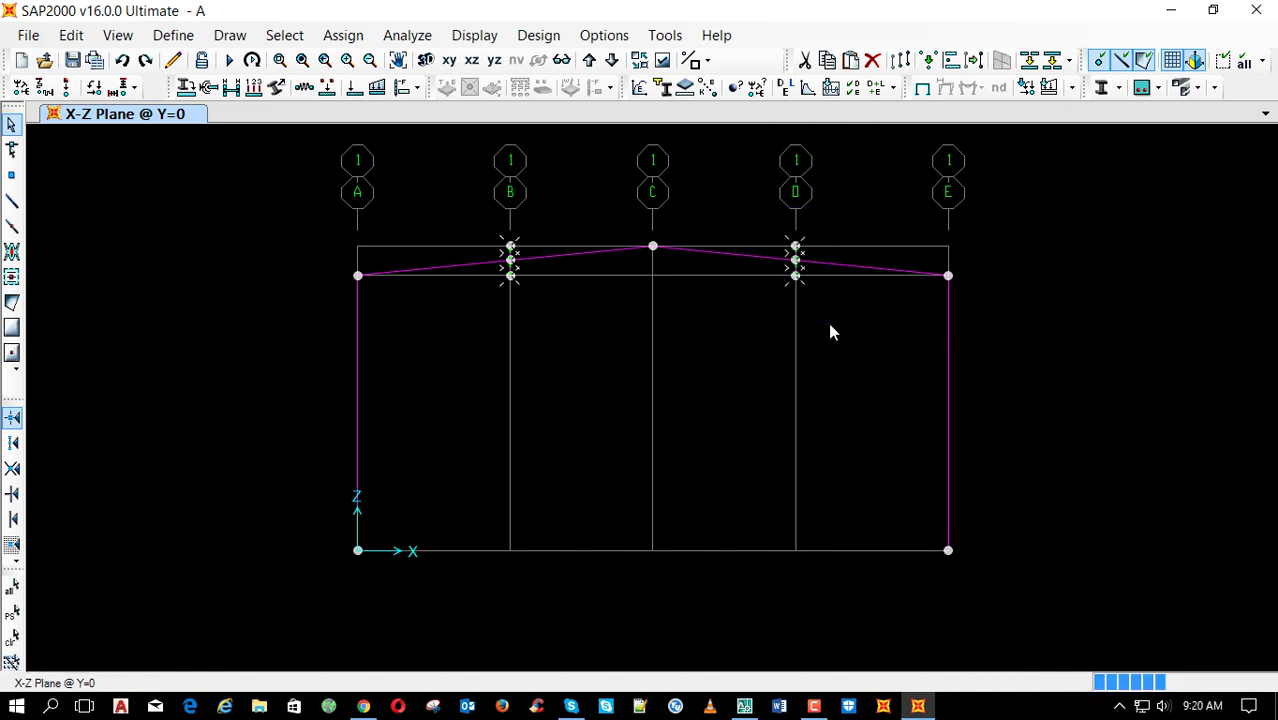
# Assign fixed restraints to the two column base joints
pyautogui.moveTo(922, 600); pyautogui.dragTo(1008, 603)
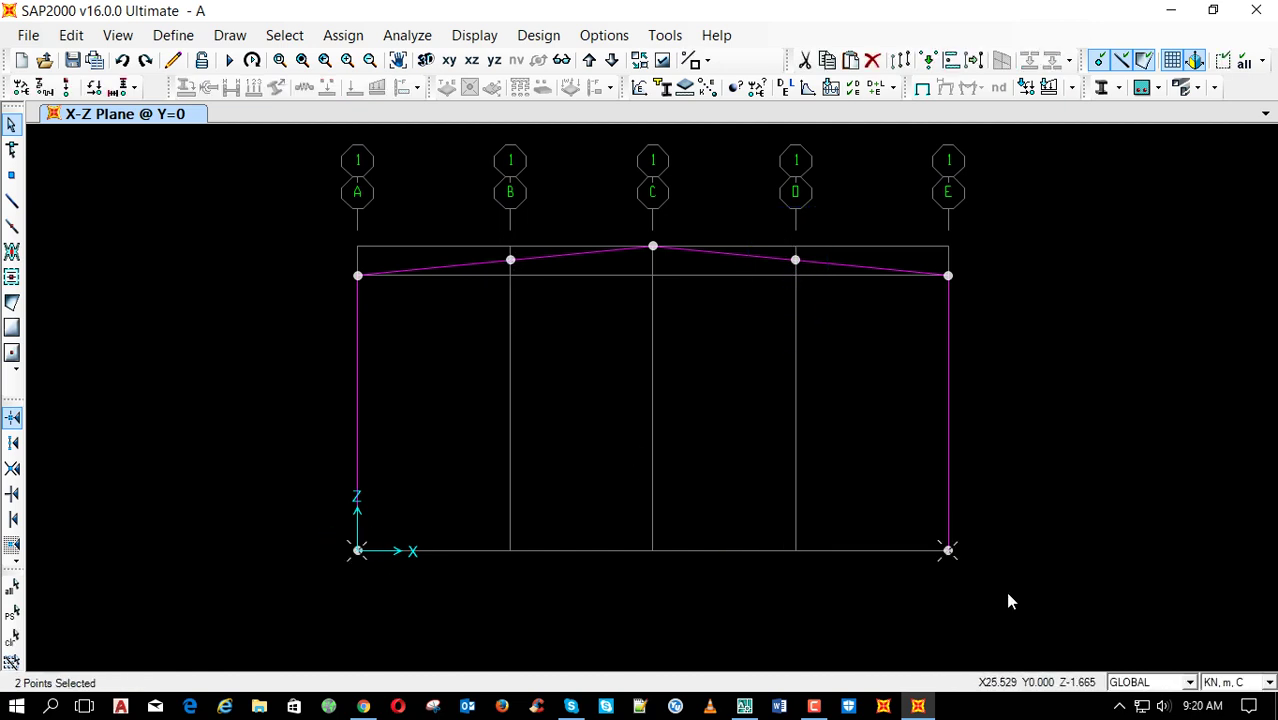
pyautogui.click(20, 87)
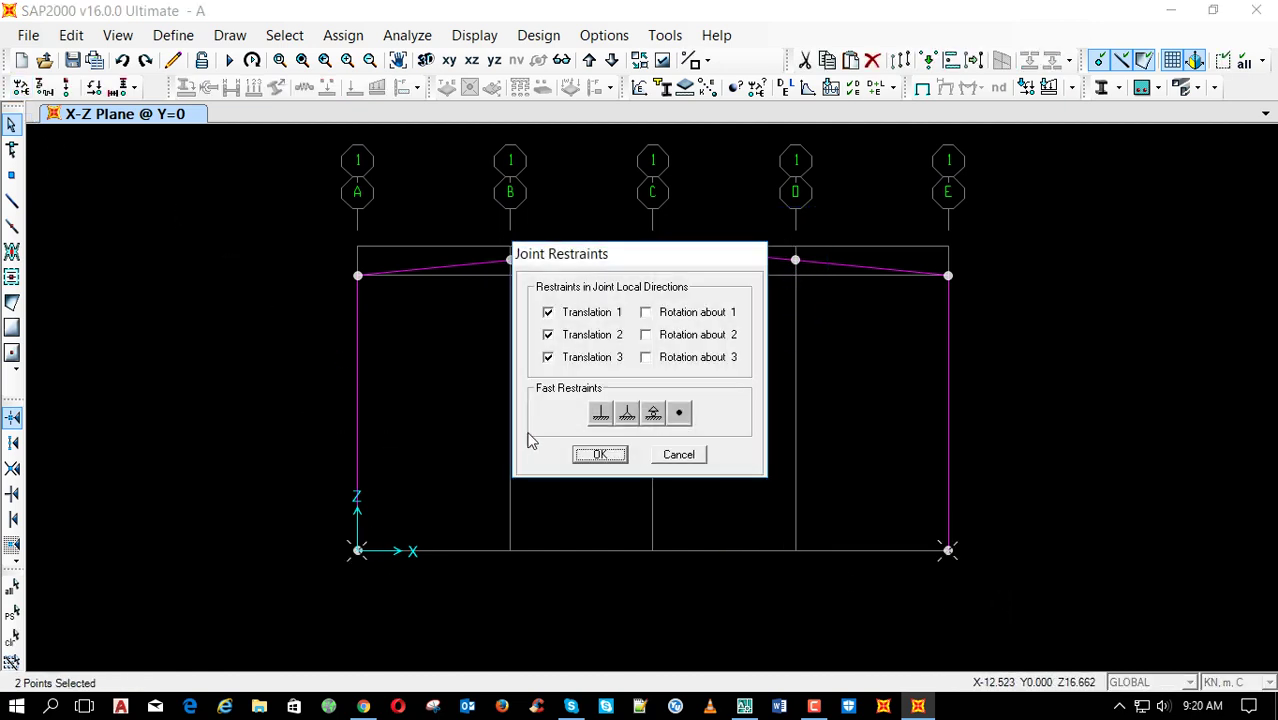
pyautogui.click(600, 411)
pyautogui.click(605, 452)
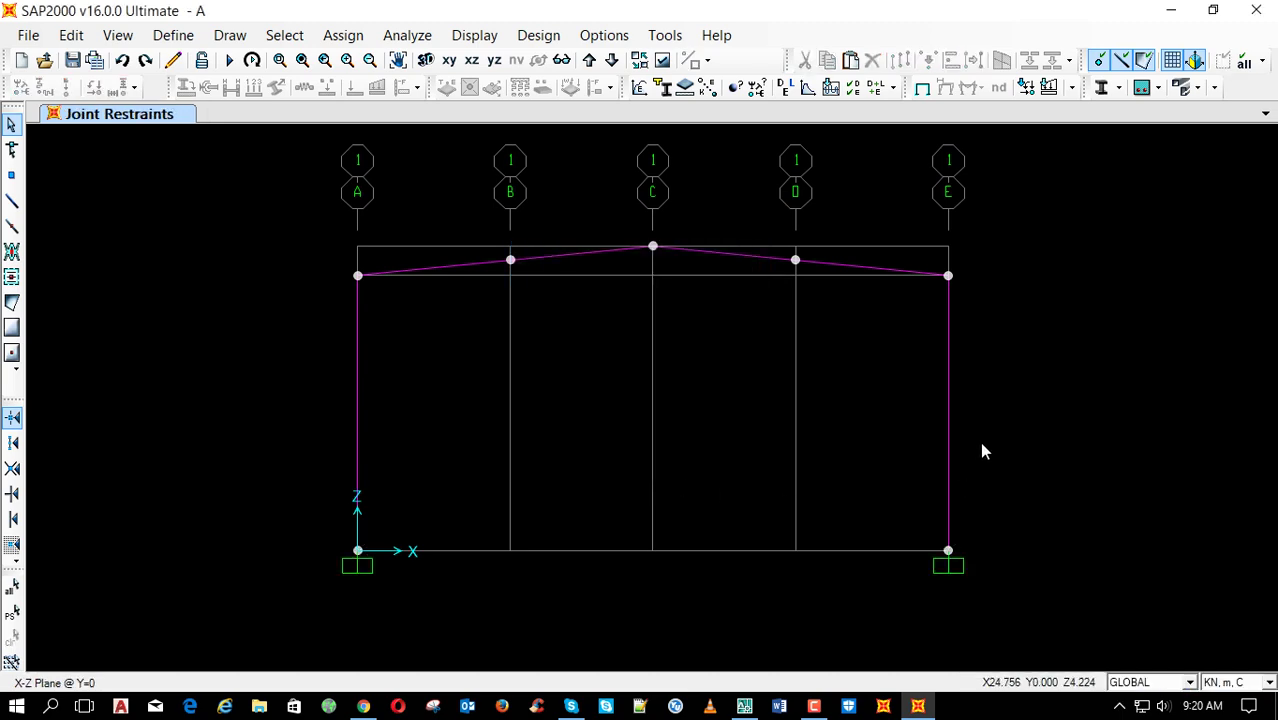
# Assign the CON section with default nonprismatic parameters to both columns
pyautogui.moveTo(984, 448); pyautogui.dragTo(297, 448)
pyautogui.click(186, 87)
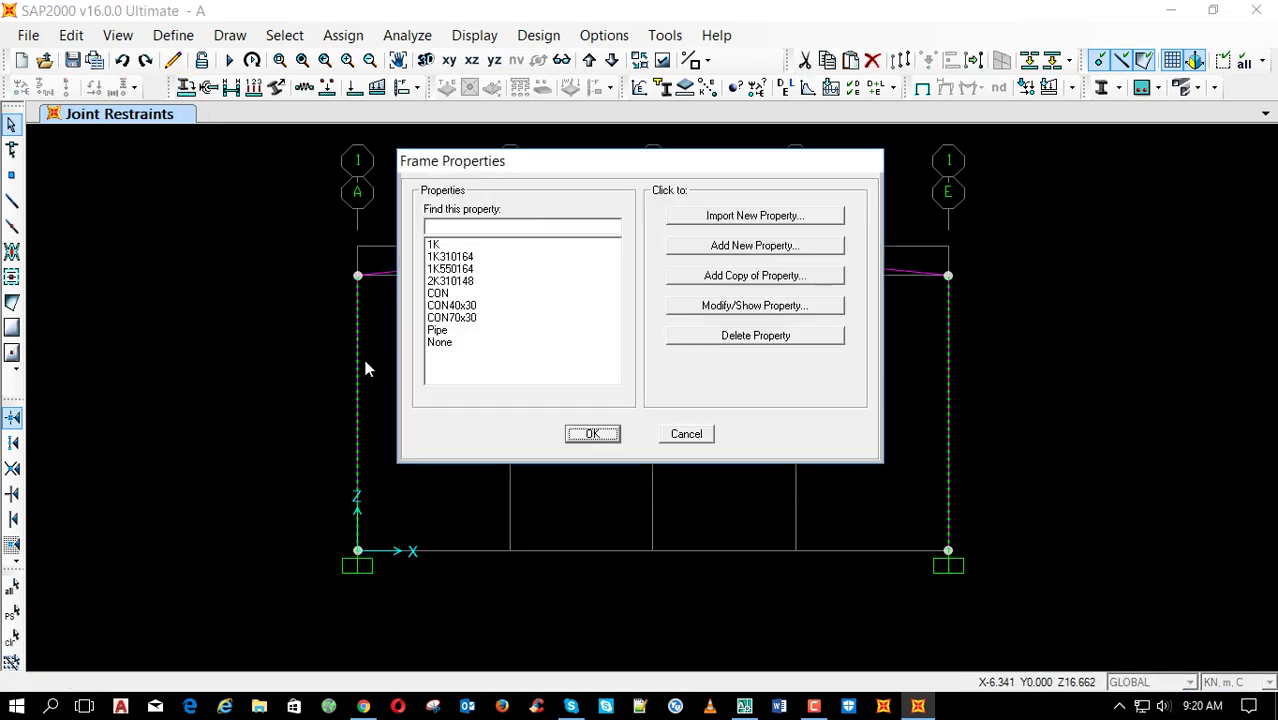
pyautogui.click(455, 293)
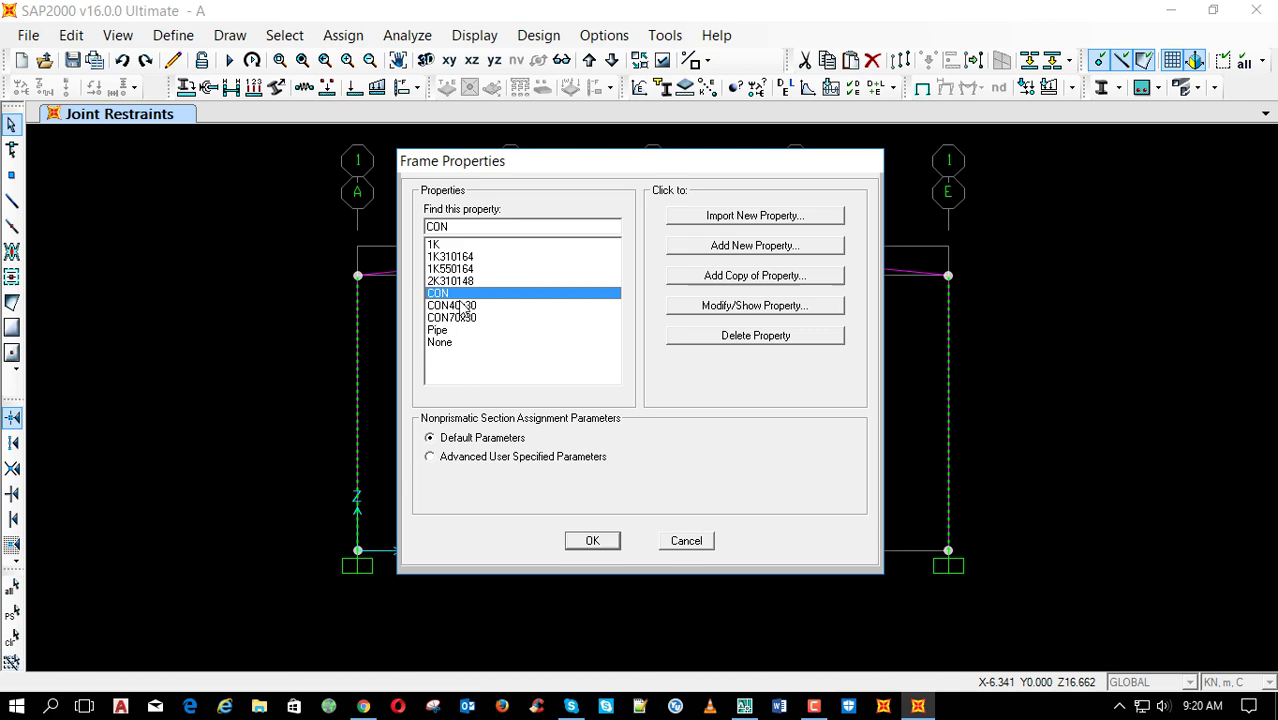
pyautogui.click(590, 540)
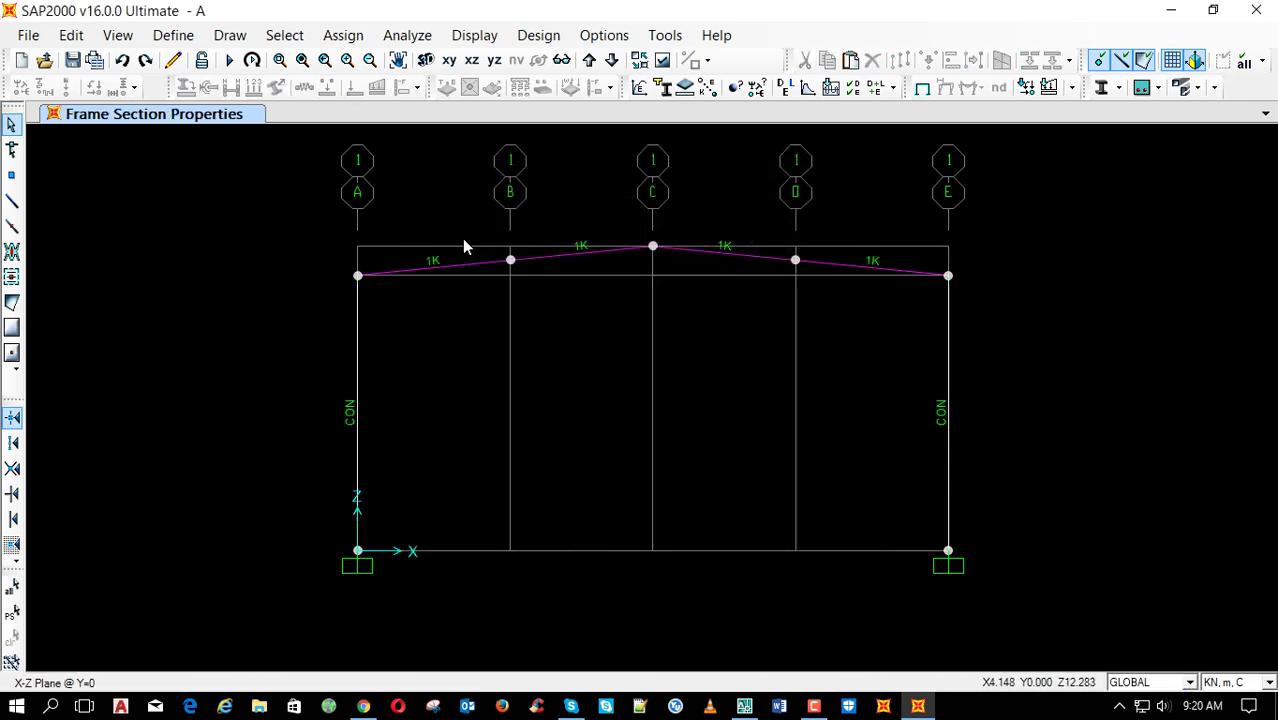
# Assign the 1K frame section with default nonprismatic parameters to the outer rafter segments, between grids A–B and D–E
pyautogui.click(455, 265)
pyautogui.click(835, 266)
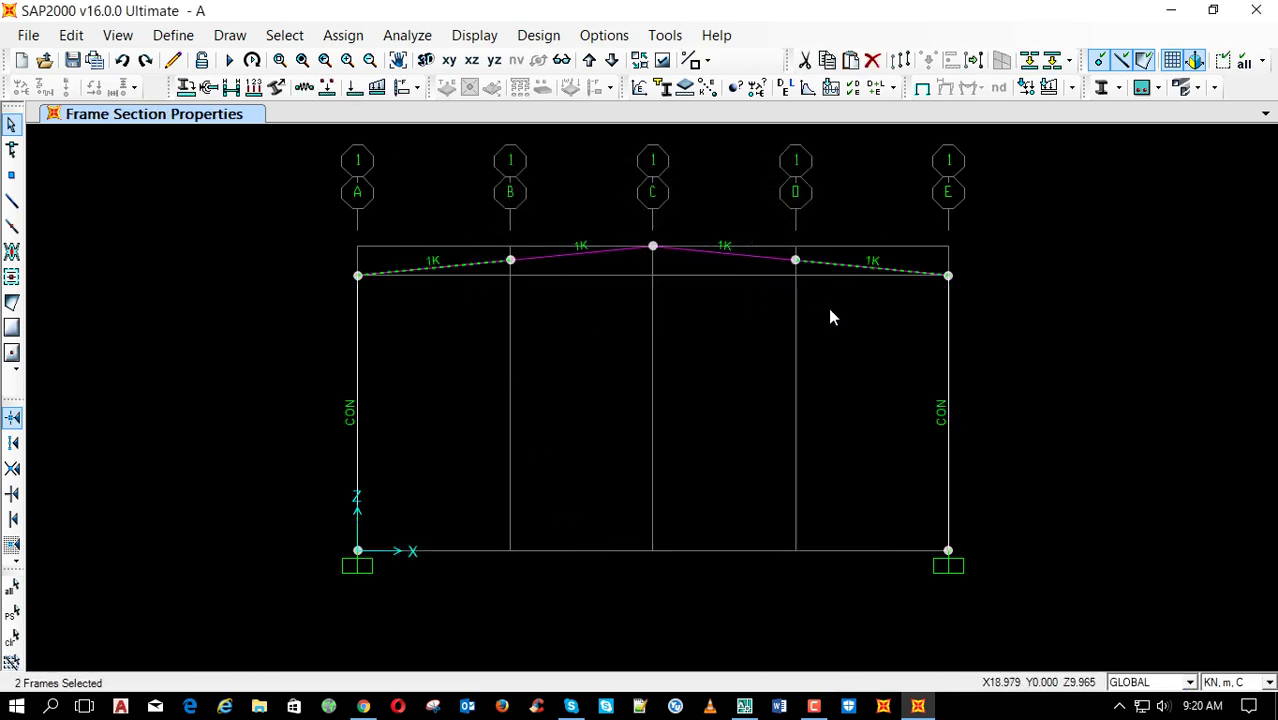
pyautogui.click(186, 87)
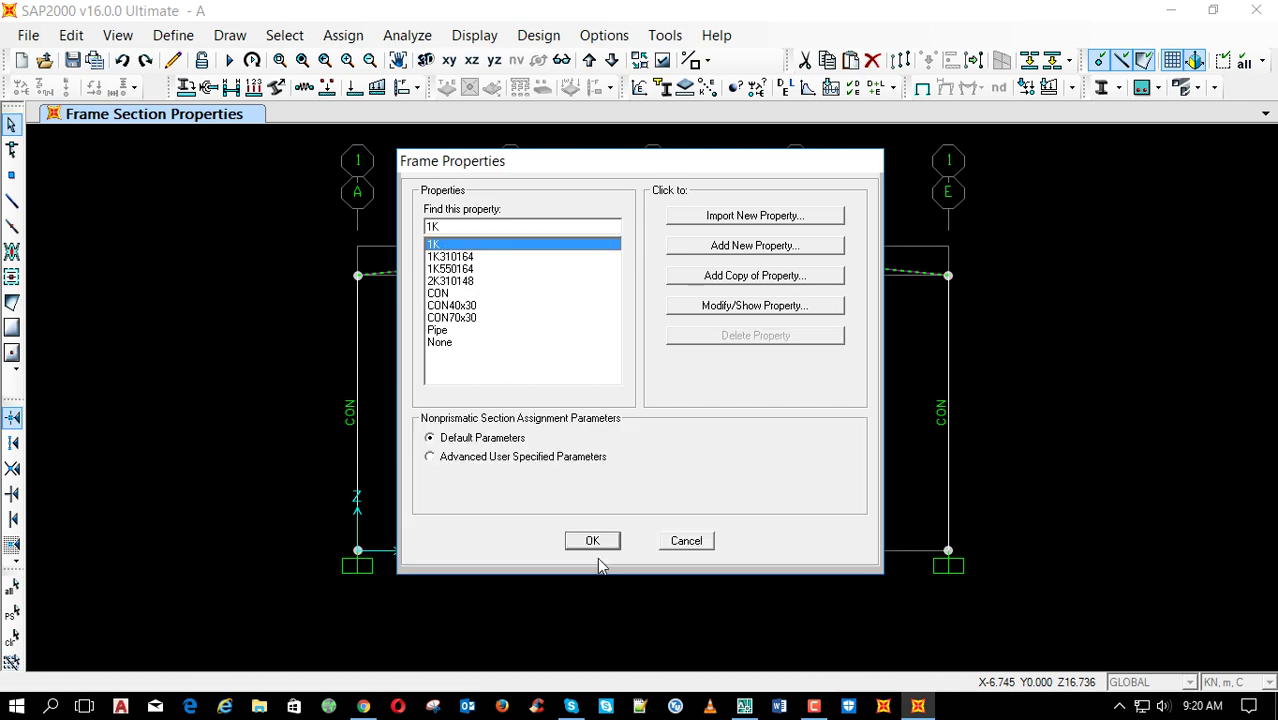
pyautogui.click(596, 538)
# Assign the 2K310148 frame section to the two inner rafter segments meeting at the ridge on grid C
pyautogui.click(628, 252)
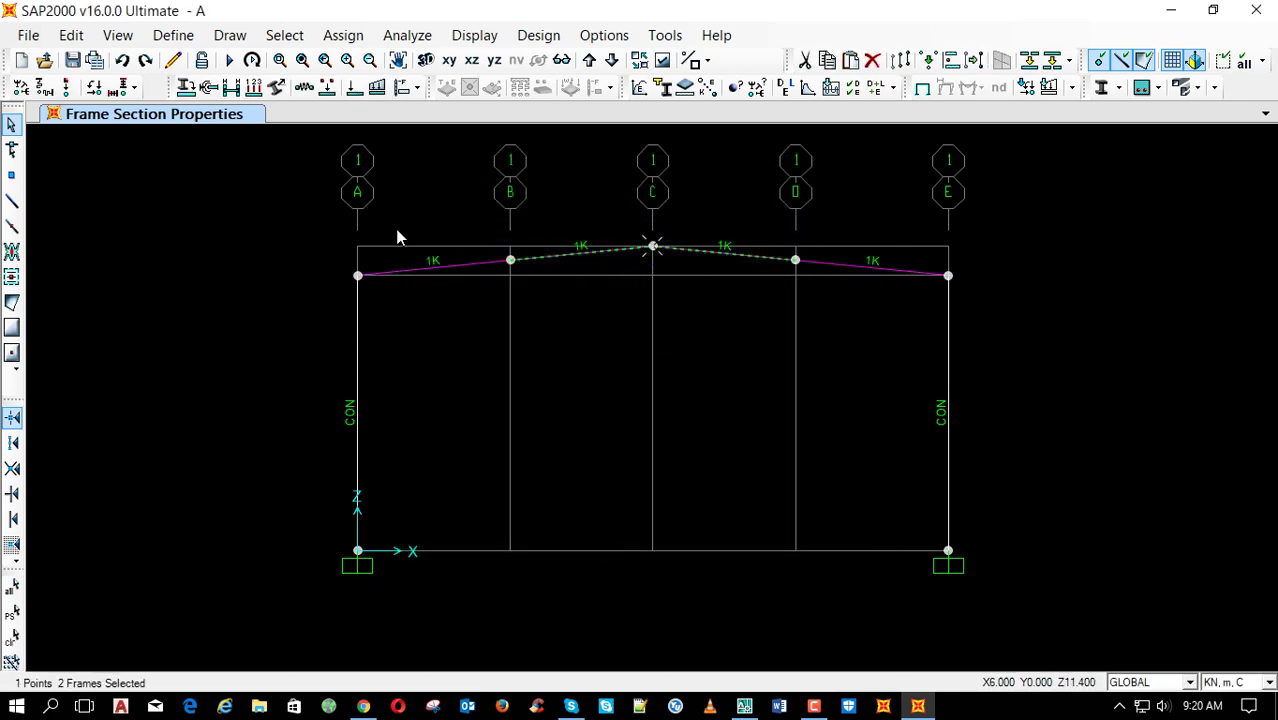
pyautogui.click(186, 87)
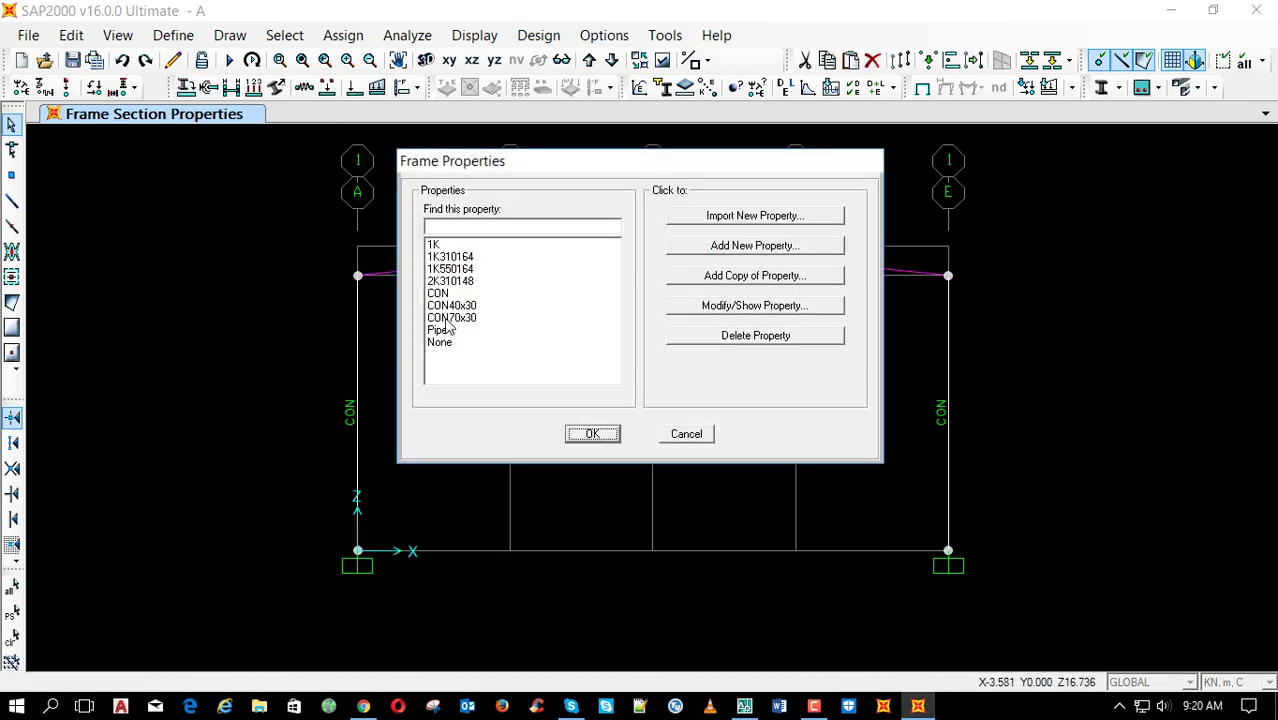
pyautogui.click(456, 281)
pyautogui.click(592, 434)
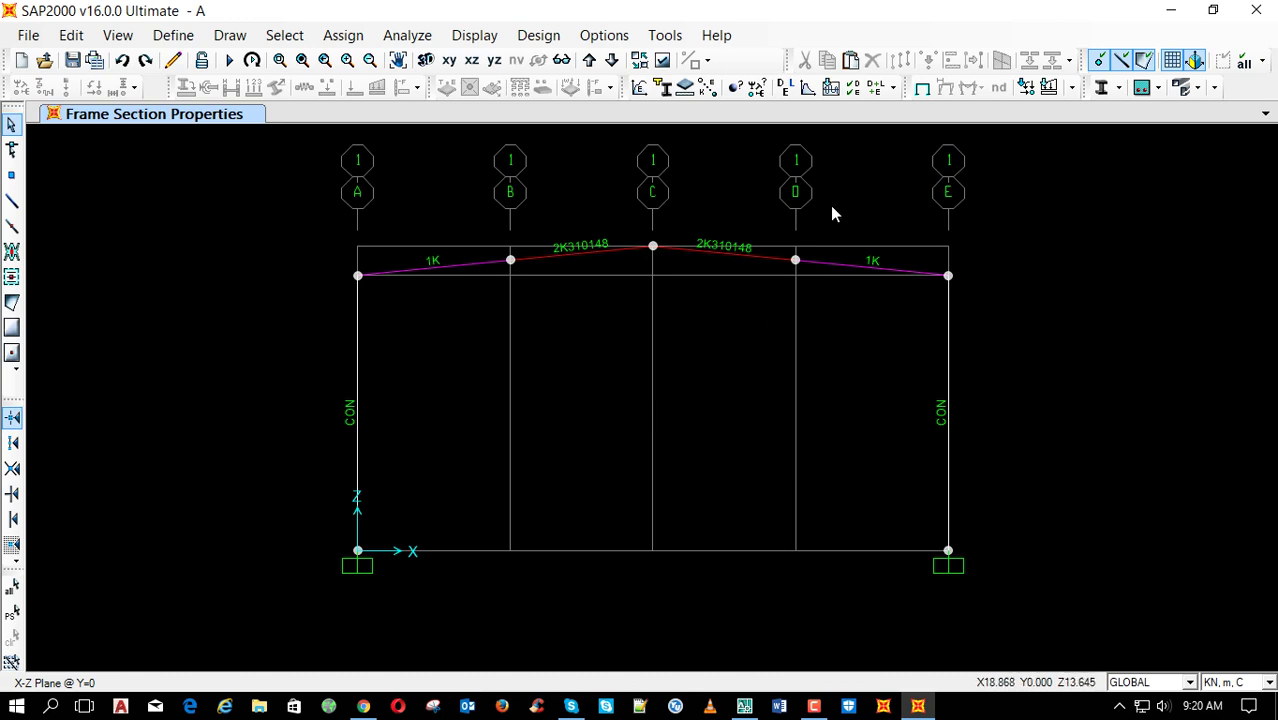
# Apply a uniform gravity load of 0.48 kN/m in load pattern DL to all four rafter segments
pyautogui.moveTo(836, 204); pyautogui.dragTo(434, 306)
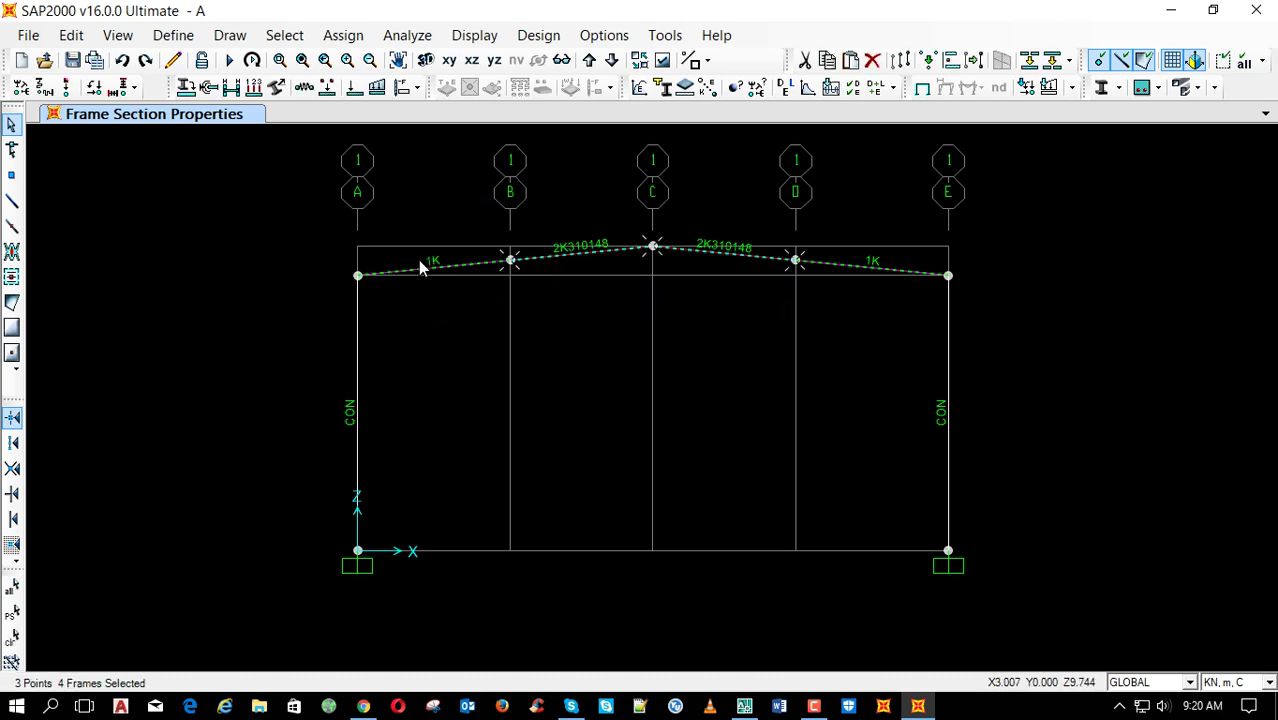
pyautogui.click(376, 88)
pyautogui.click(560, 494)
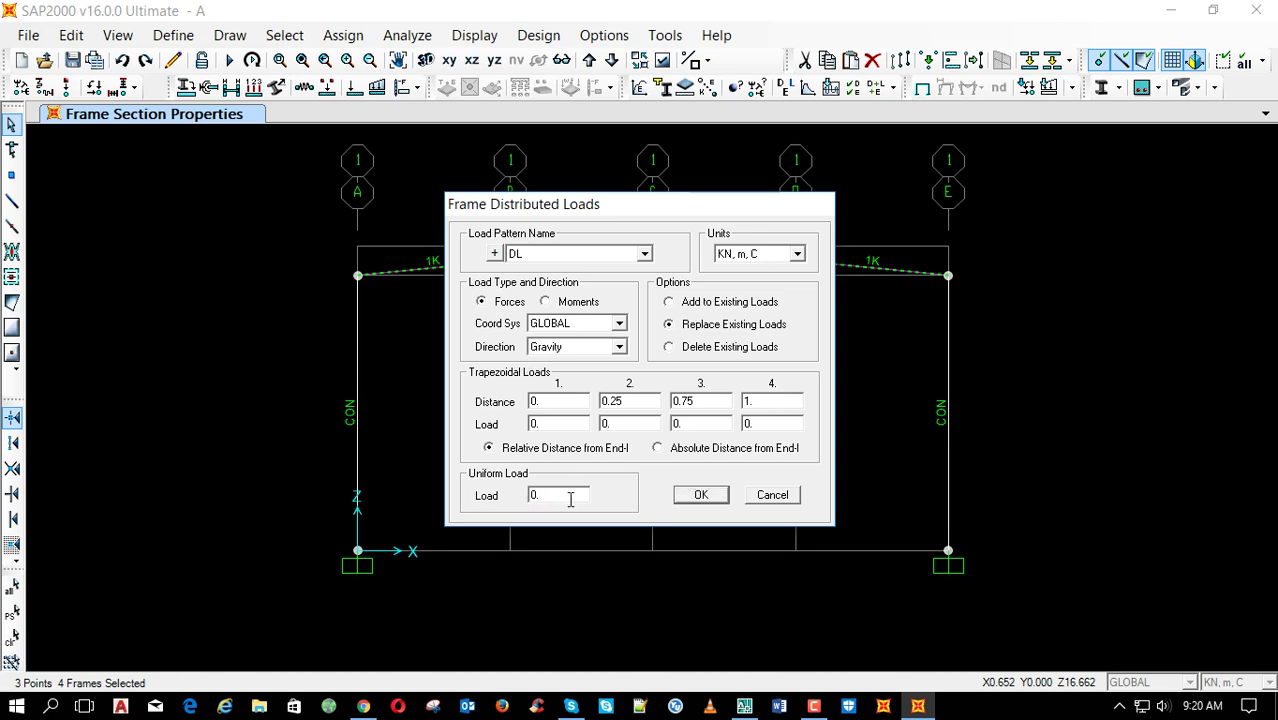
pyautogui.write('48')
pyautogui.click(701, 494)
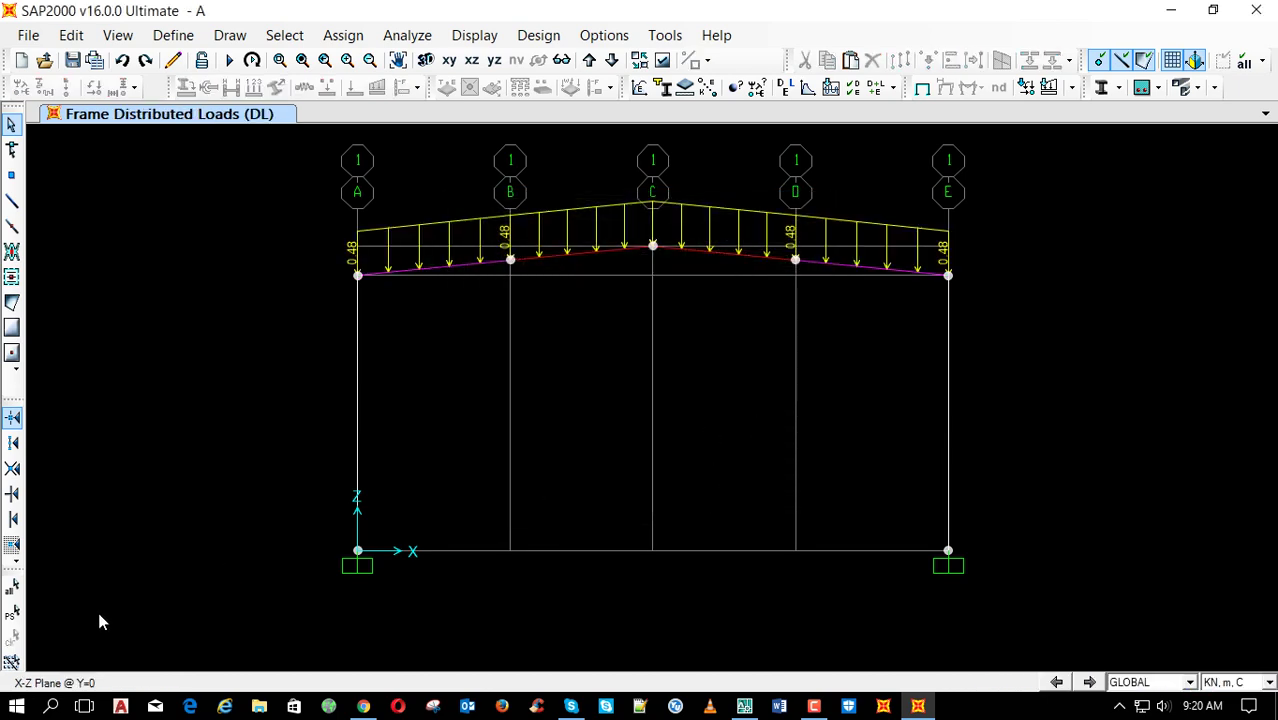
# Reselect the four rafter segments and apply the same 0.48 kN/m uniform gravity load in load pattern AL
pyautogui.click(12, 610)
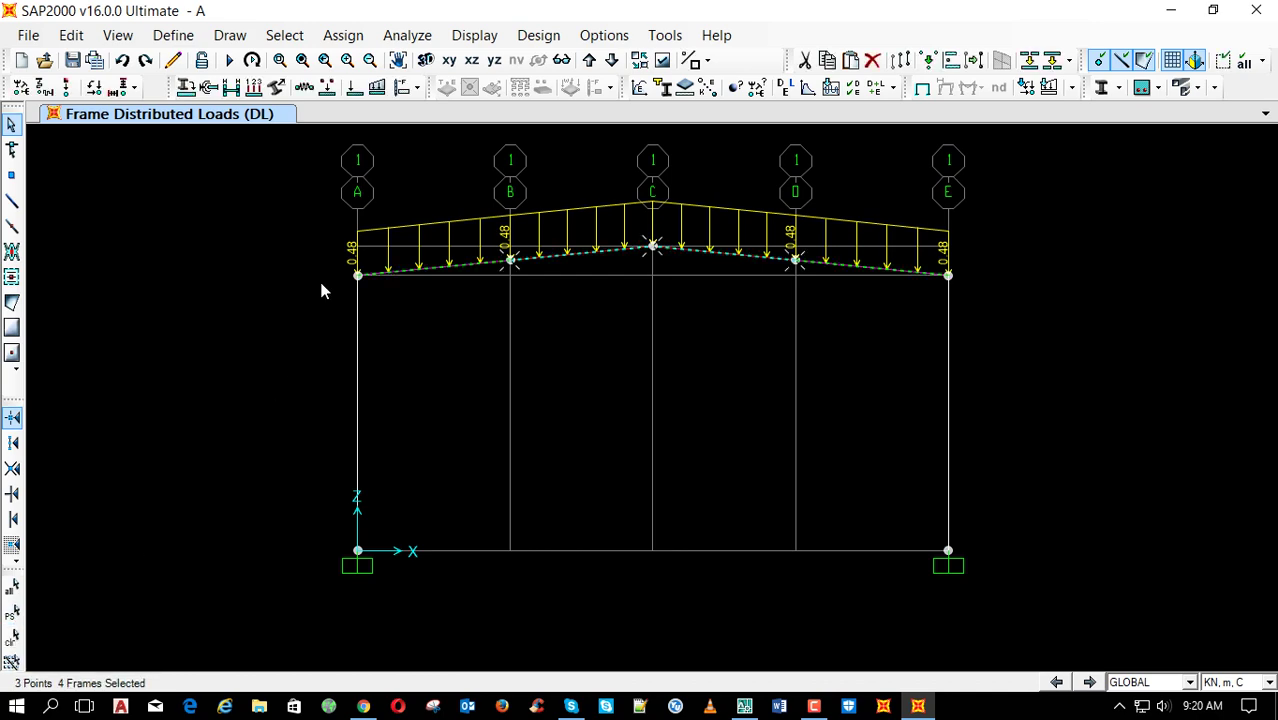
pyautogui.click(376, 88)
pyautogui.click(578, 256)
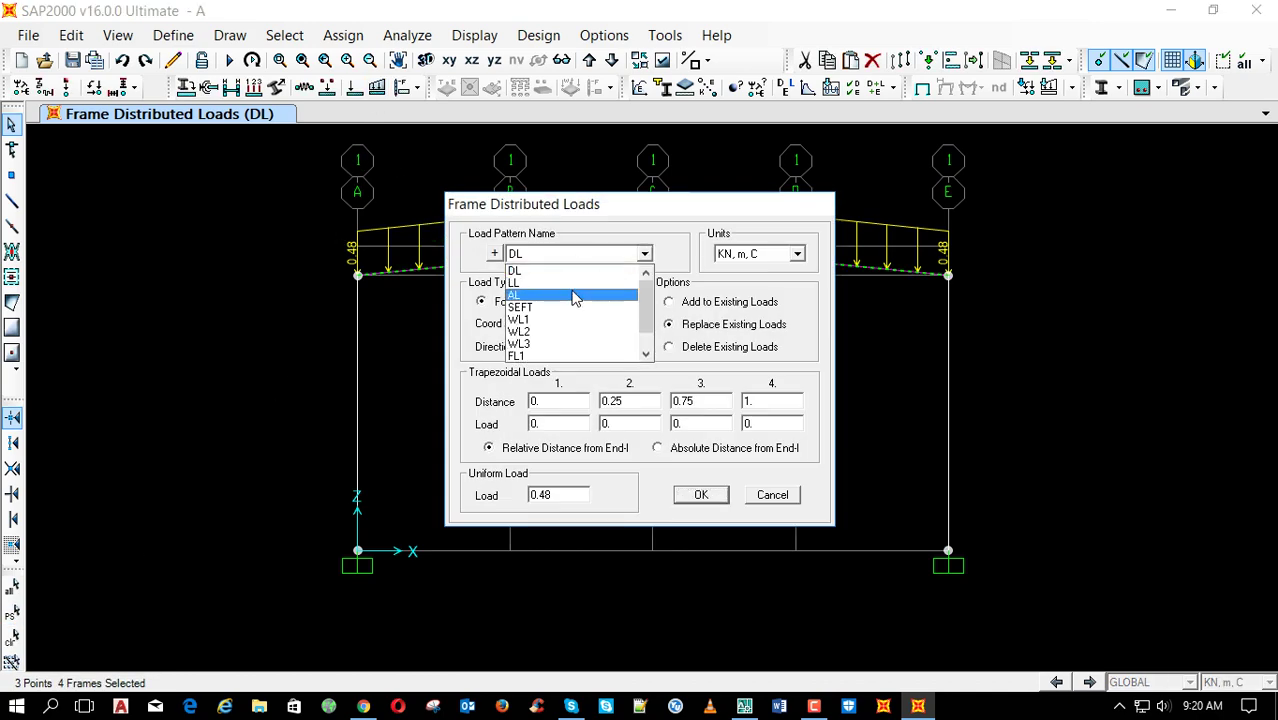
pyautogui.click(575, 295)
pyautogui.click(693, 497)
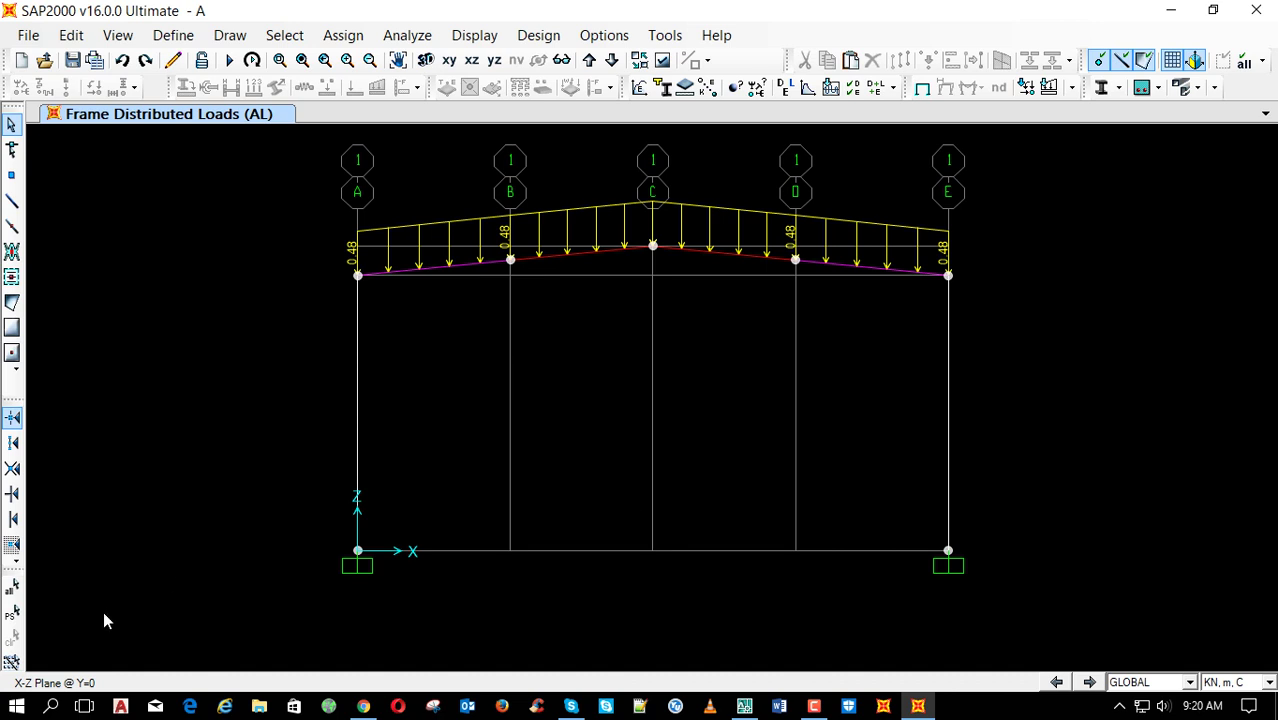
# Reselect the four rafter segments and apply a uniform gravity load of 0.48*3 (1.44 kN/m) in load pattern LL
pyautogui.click(12, 610)
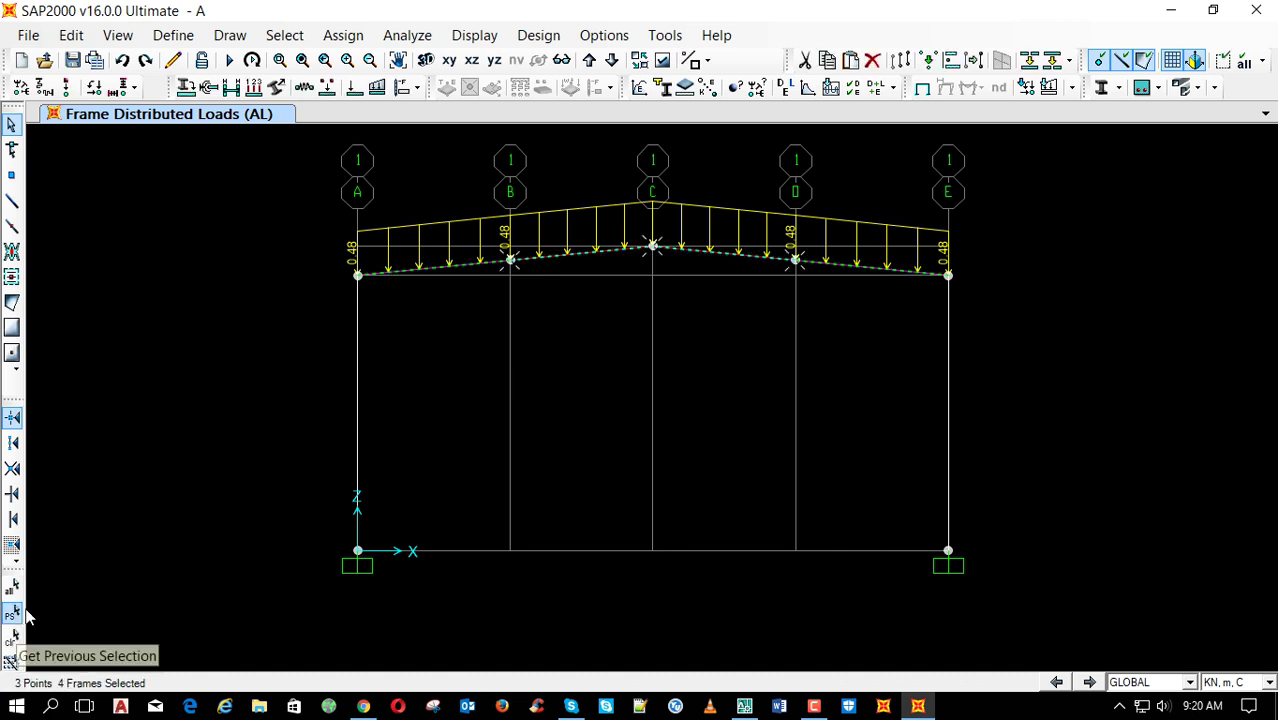
pyautogui.click(376, 88)
pyautogui.click(548, 256)
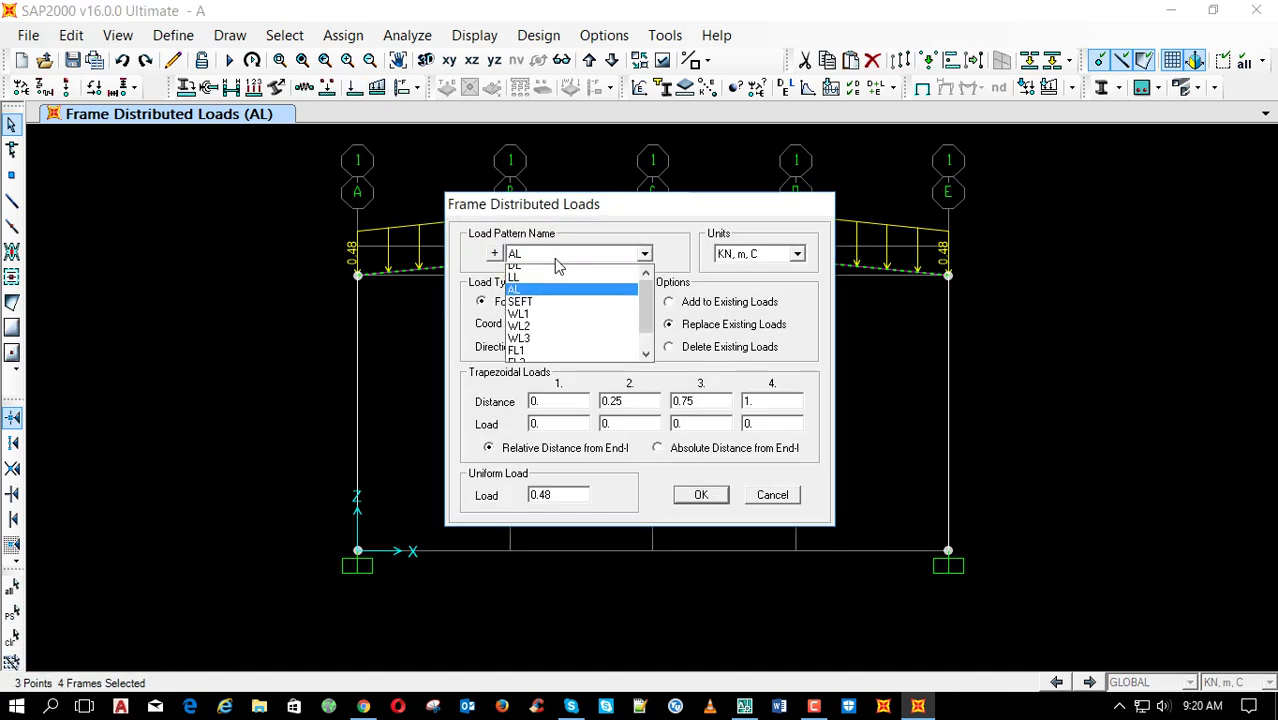
pyautogui.scroll(-2, 559, 297)
pyautogui.click(562, 292)
pyautogui.click(560, 497)
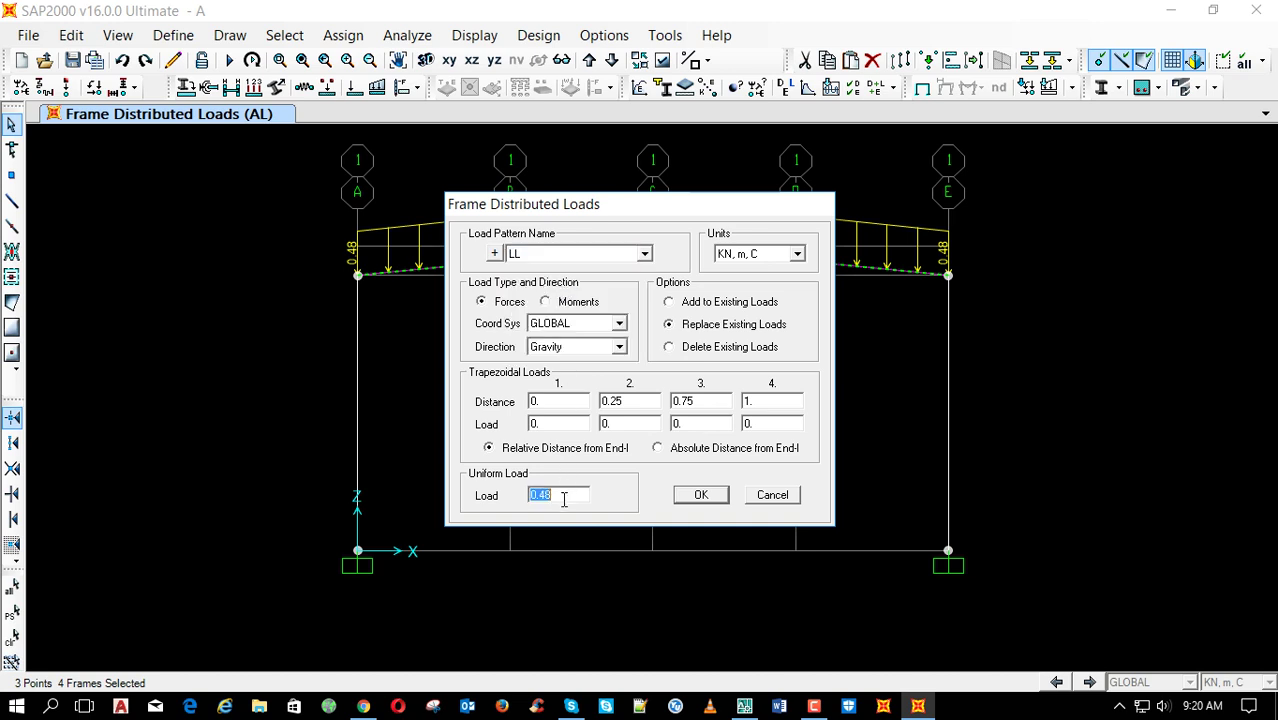
pyautogui.click(569, 495)
pyautogui.write('*3')
pyautogui.click(557, 423)
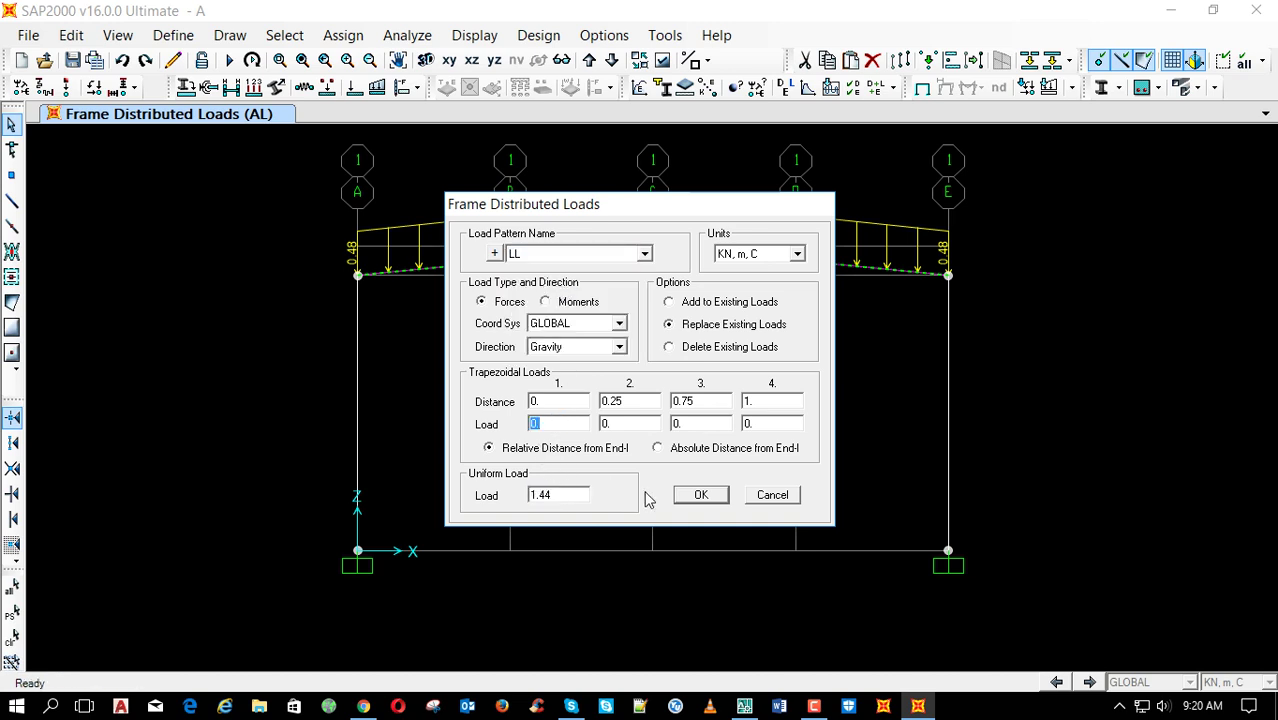
pyautogui.click(699, 497)
# Apply a WL1 uniform load of 2.924 kN/m in local direction 2 to the rafter segments between grids A and C
pyautogui.moveTo(595, 249); pyautogui.dragTo(479, 320)
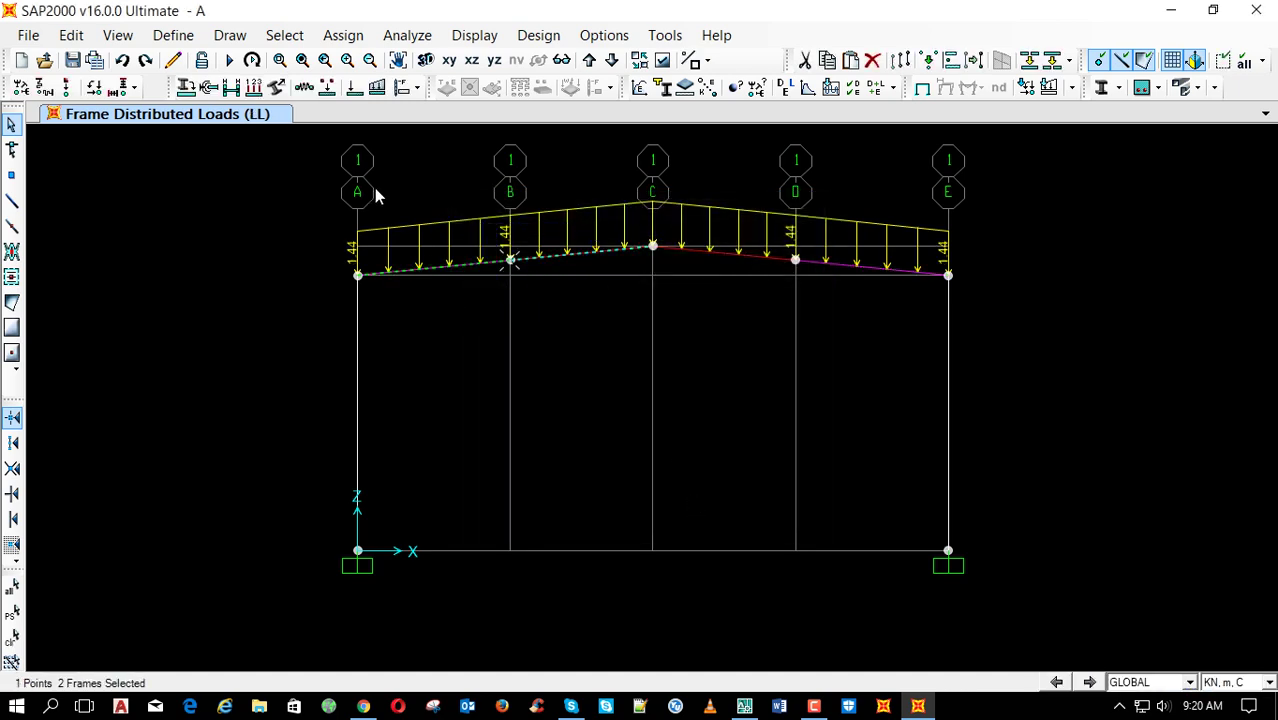
pyautogui.click(377, 87)
pyautogui.click(579, 256)
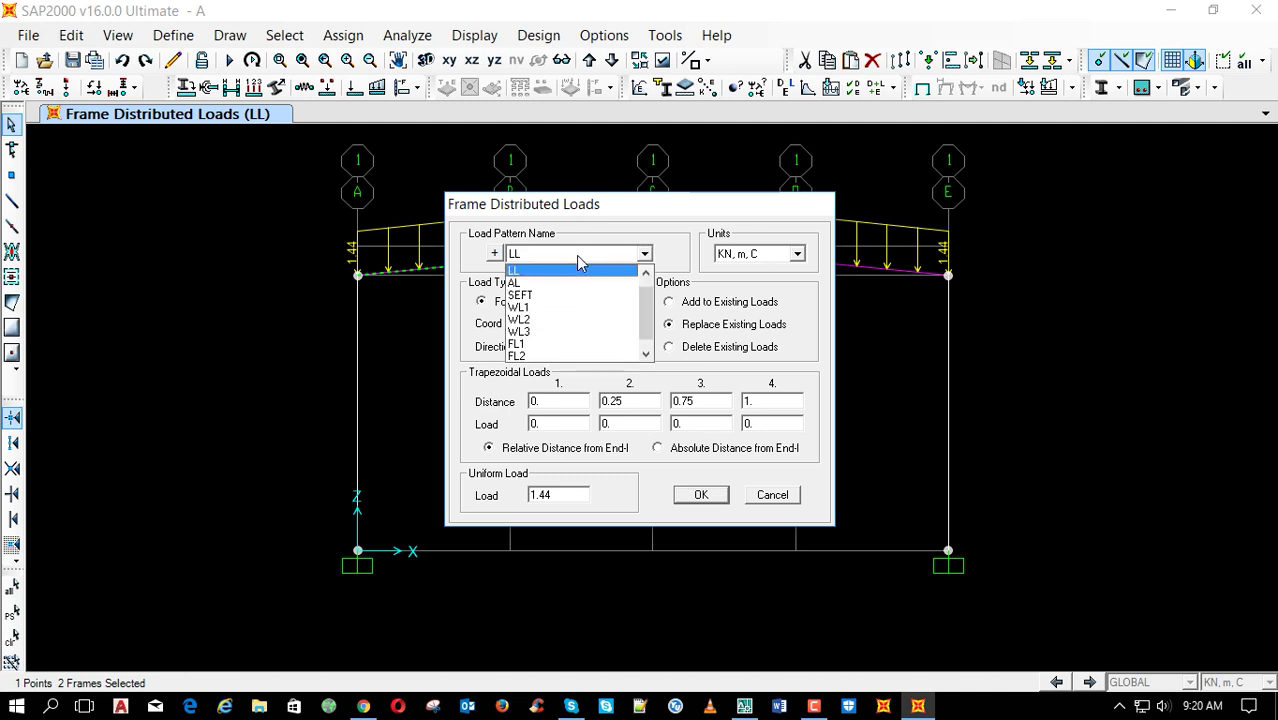
pyautogui.click(576, 320)
pyautogui.click(575, 320)
pyautogui.click(574, 254)
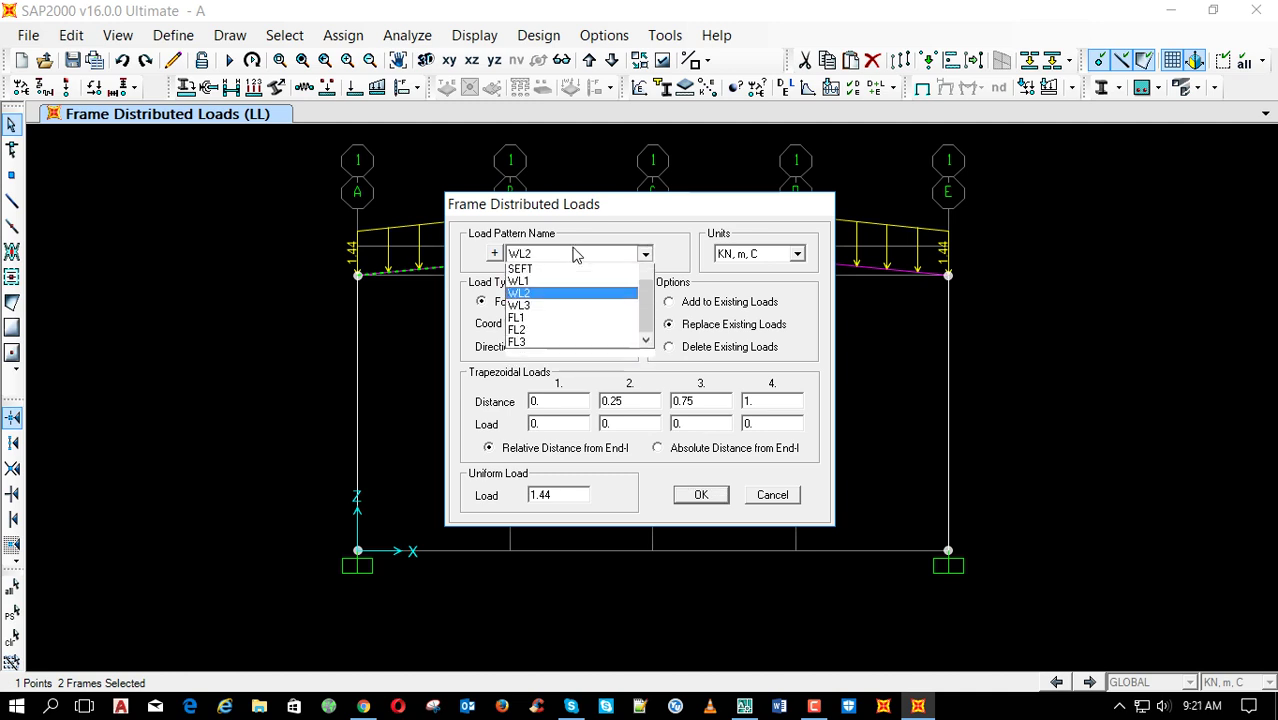
pyautogui.click(570, 297)
pyautogui.click(573, 323)
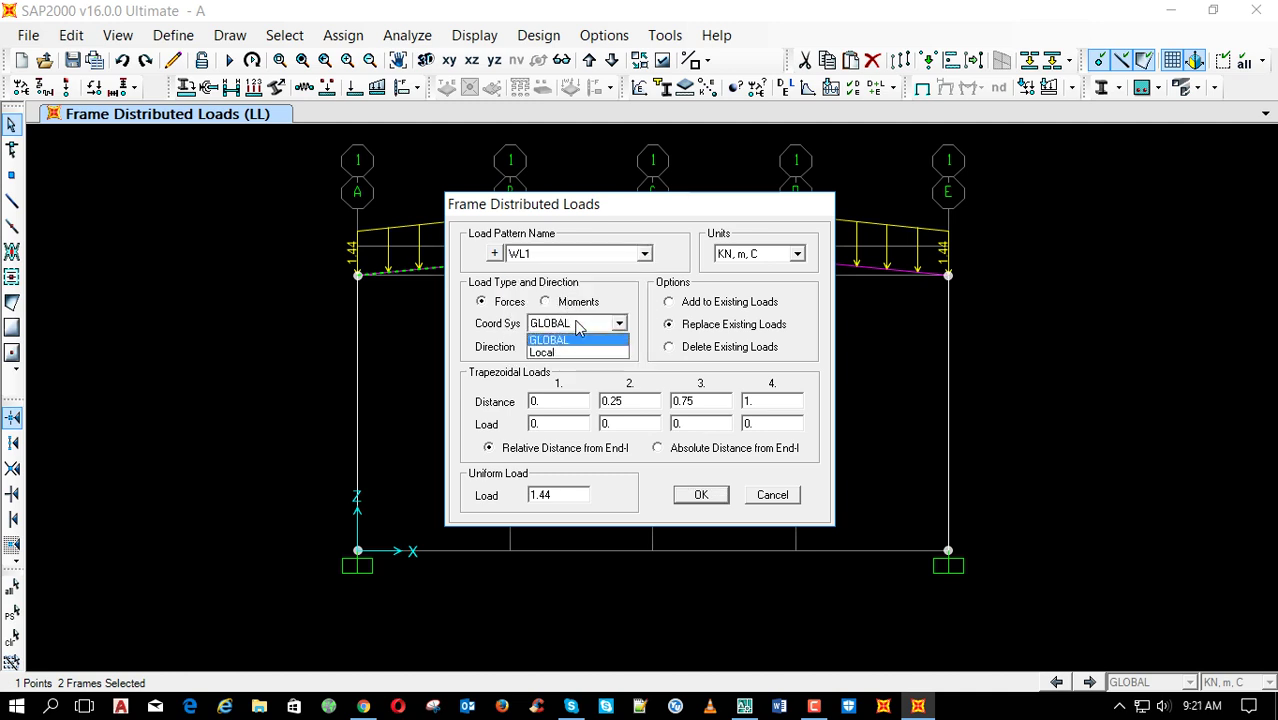
pyautogui.click(578, 347)
pyautogui.click(577, 347)
pyautogui.click(576, 375)
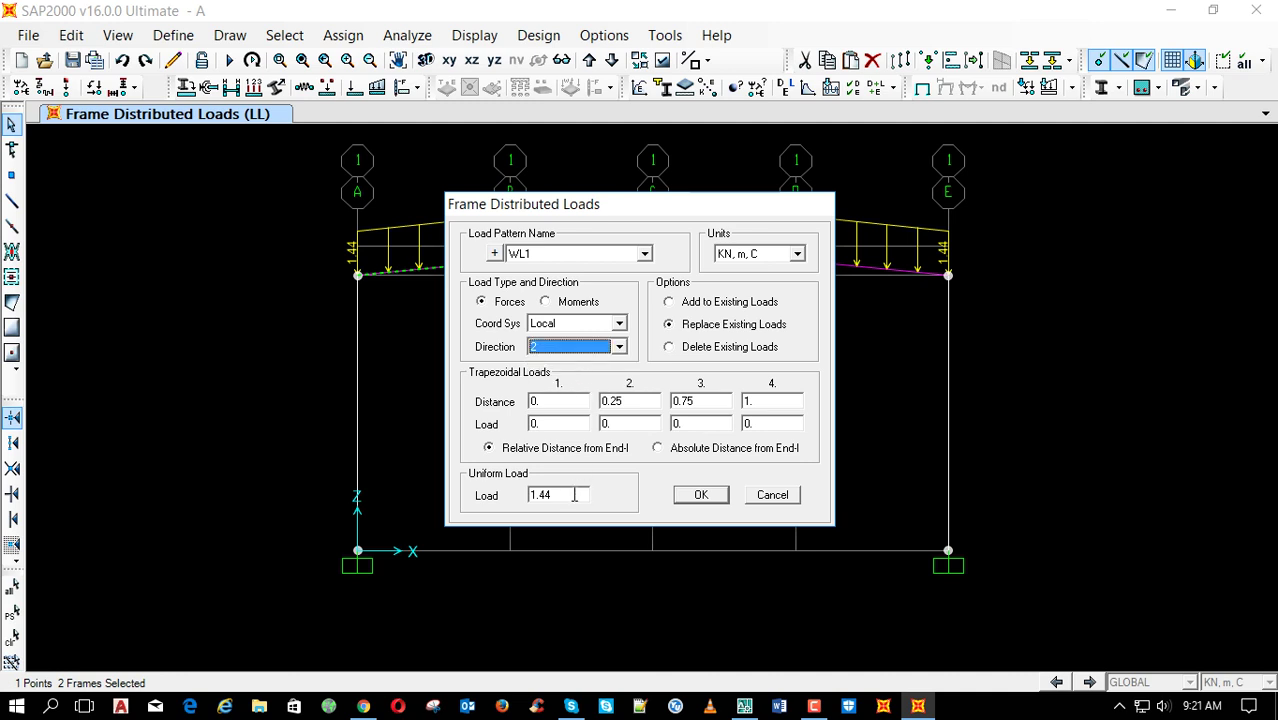
pyautogui.doubleClick(567, 495)
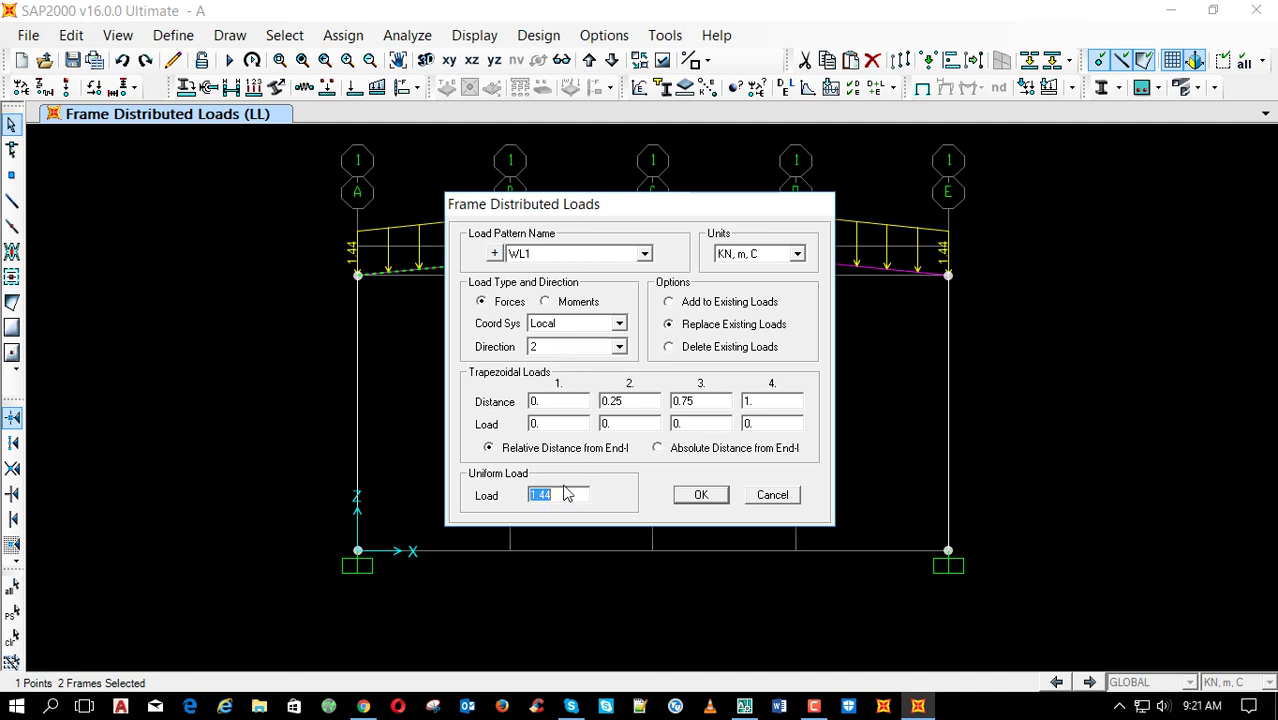
pyautogui.write('2')
pyautogui.click(696, 495)
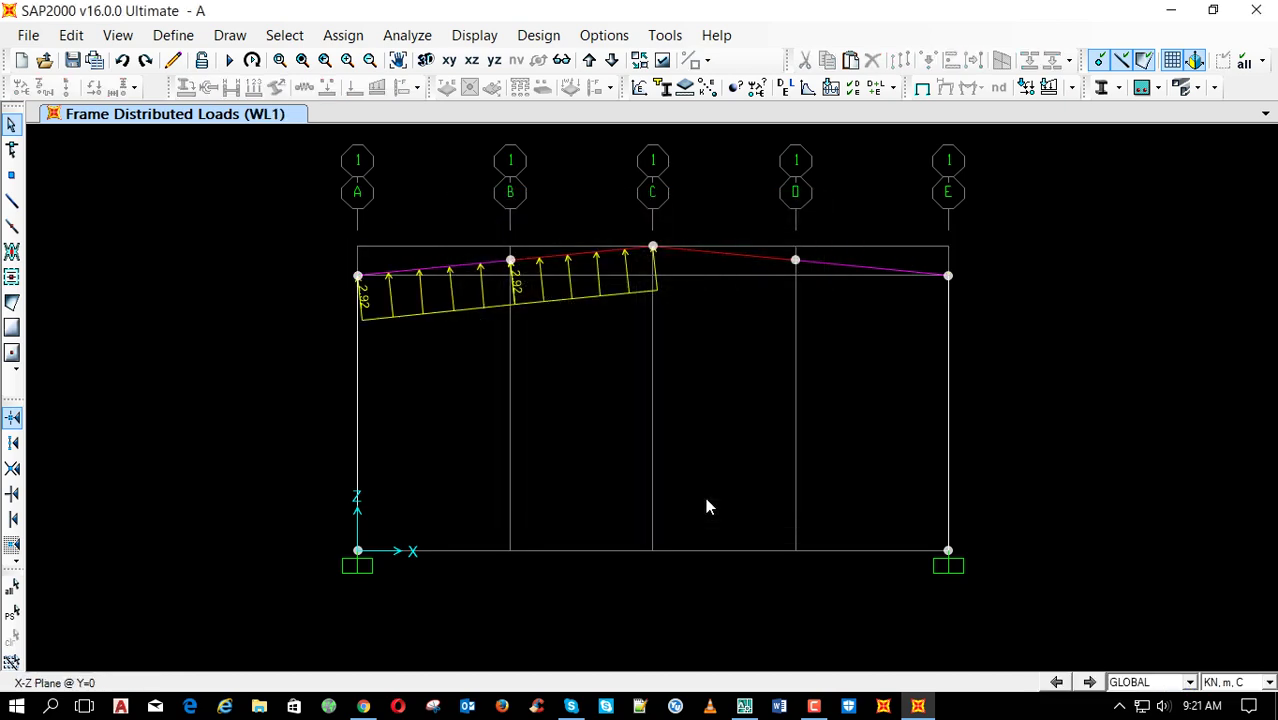
# Apply a WL1 uniform load of 1.866 kN/m in local direction 2 to the rafter segments between grids C and E
pyautogui.moveTo(838, 220); pyautogui.dragTo(751, 304)
pyautogui.click(377, 87)
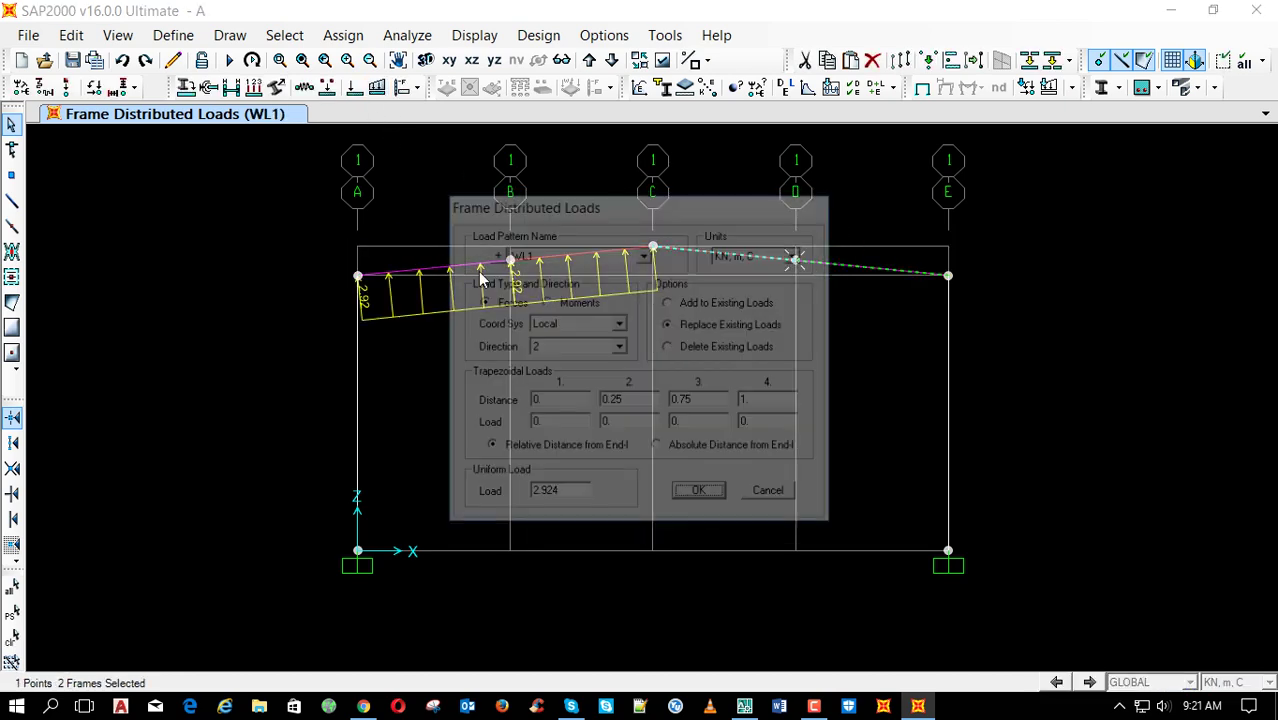
pyautogui.doubleClick(570, 495)
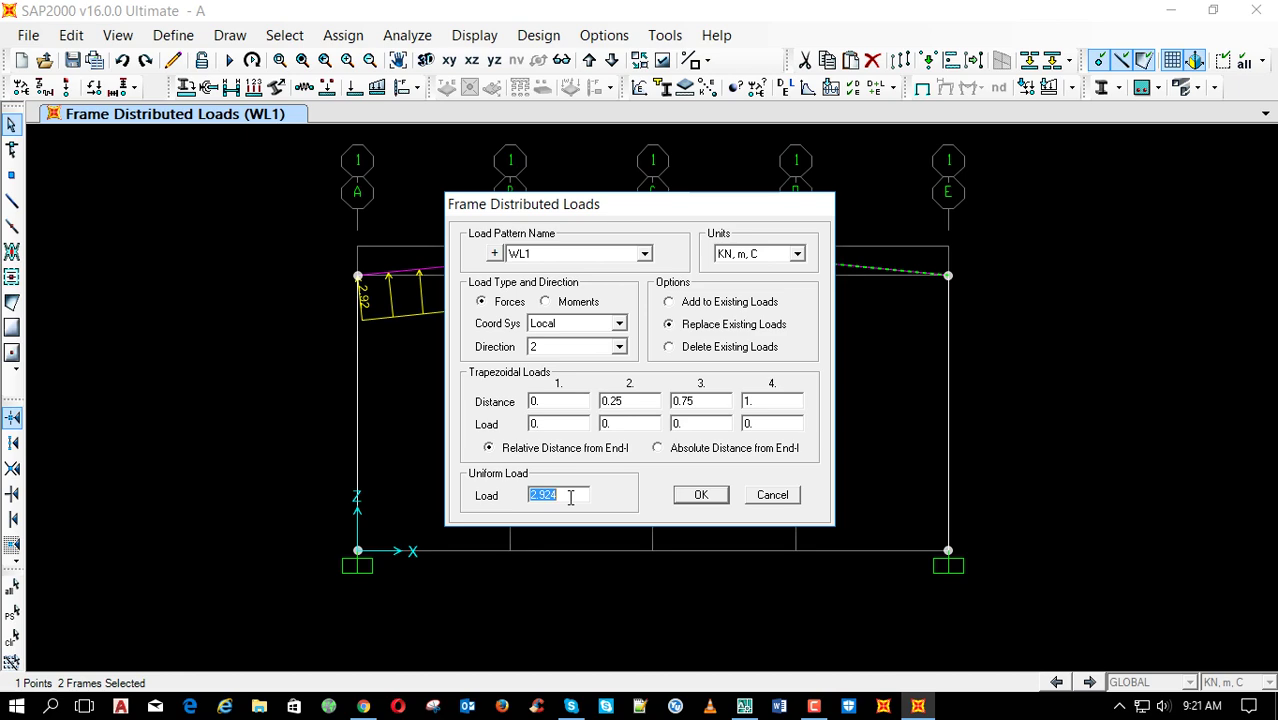
pyautogui.write('1.866')
pyautogui.click(690, 492)
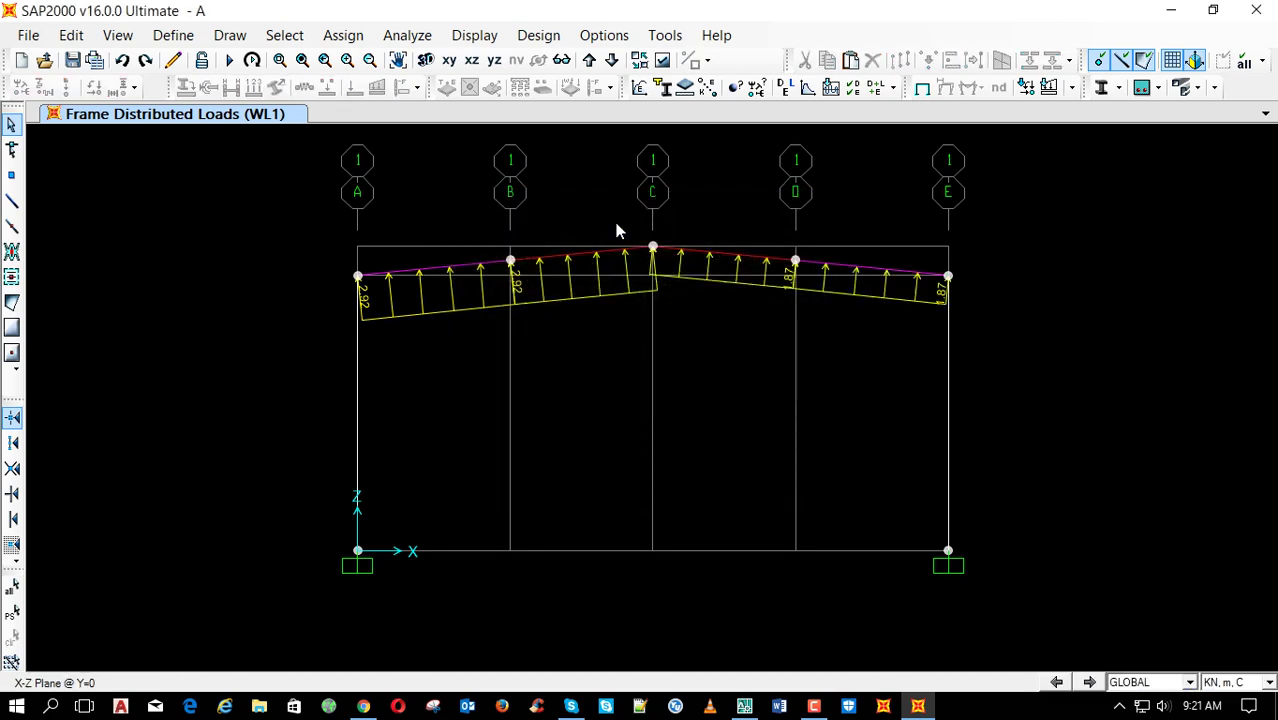
# Apply a WL2 uniform load of 1.714 kN/m in local direction 2 to the rafter segments between grids A and C
pyautogui.moveTo(616, 226); pyautogui.dragTo(456, 322)
pyautogui.click(377, 87)
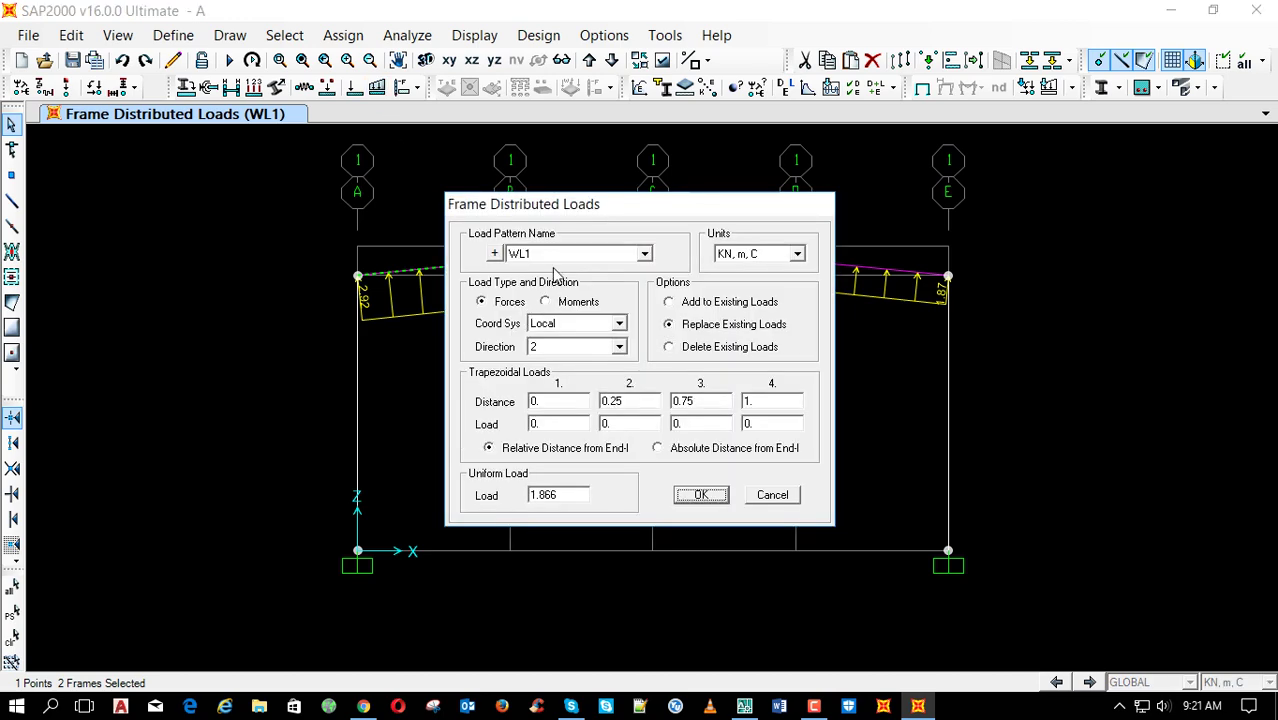
pyautogui.click(556, 256)
pyautogui.click(554, 306)
pyautogui.doubleClick(569, 495)
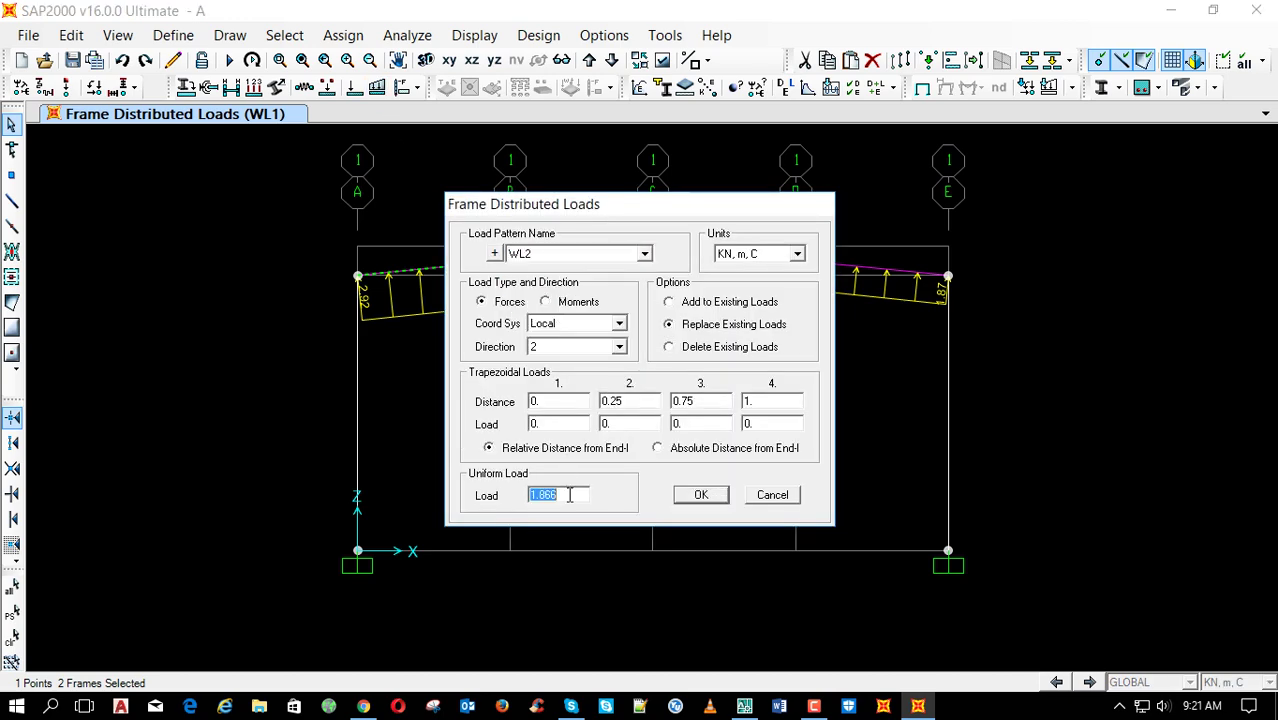
pyautogui.write('1.714')
pyautogui.click(714, 494)
# Apply a WL2 uniform load of 0.656 kN/m in local direction 2 to the rafter segments between grids C and E
pyautogui.moveTo(818, 242); pyautogui.dragTo(764, 290)
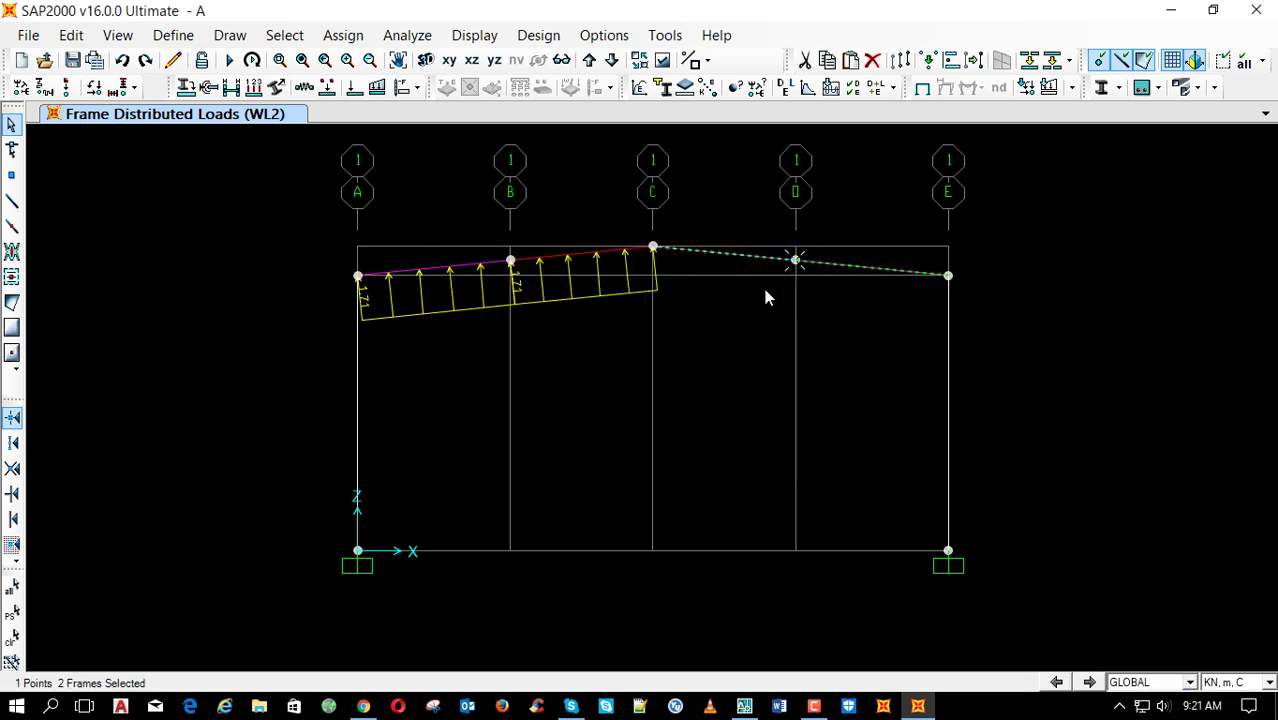
pyautogui.click(377, 88)
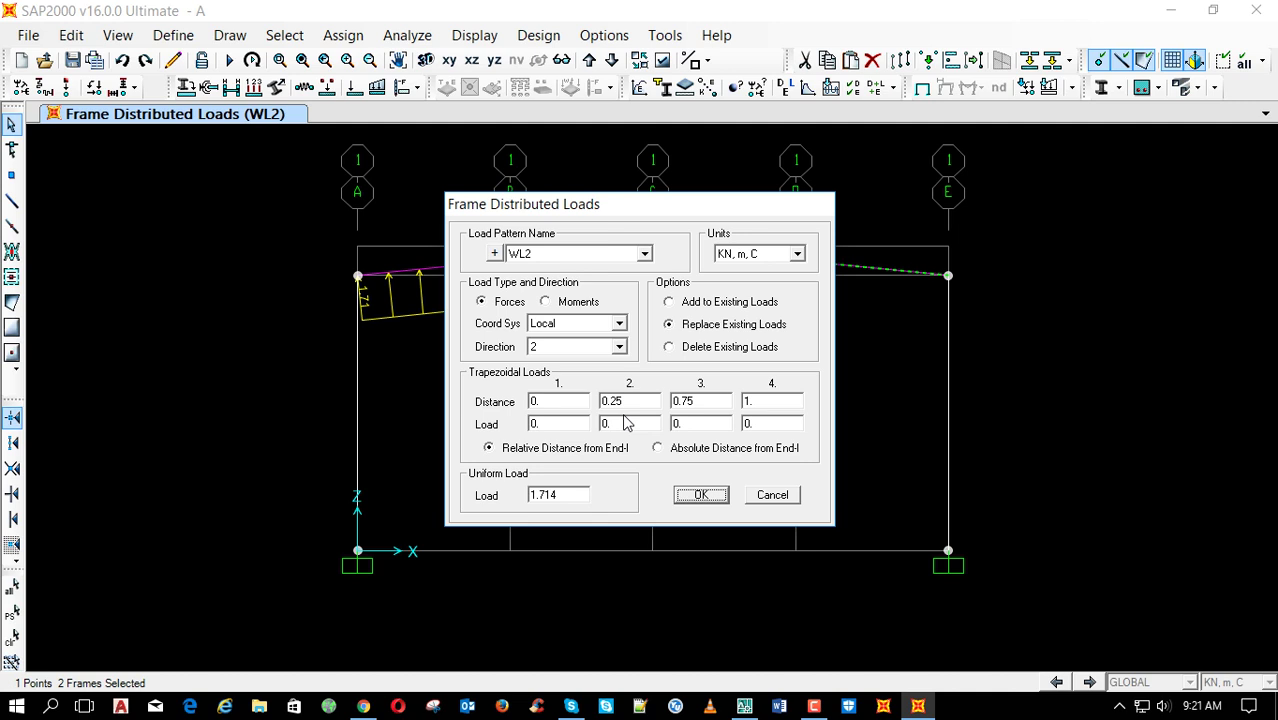
pyautogui.doubleClick(571, 497)
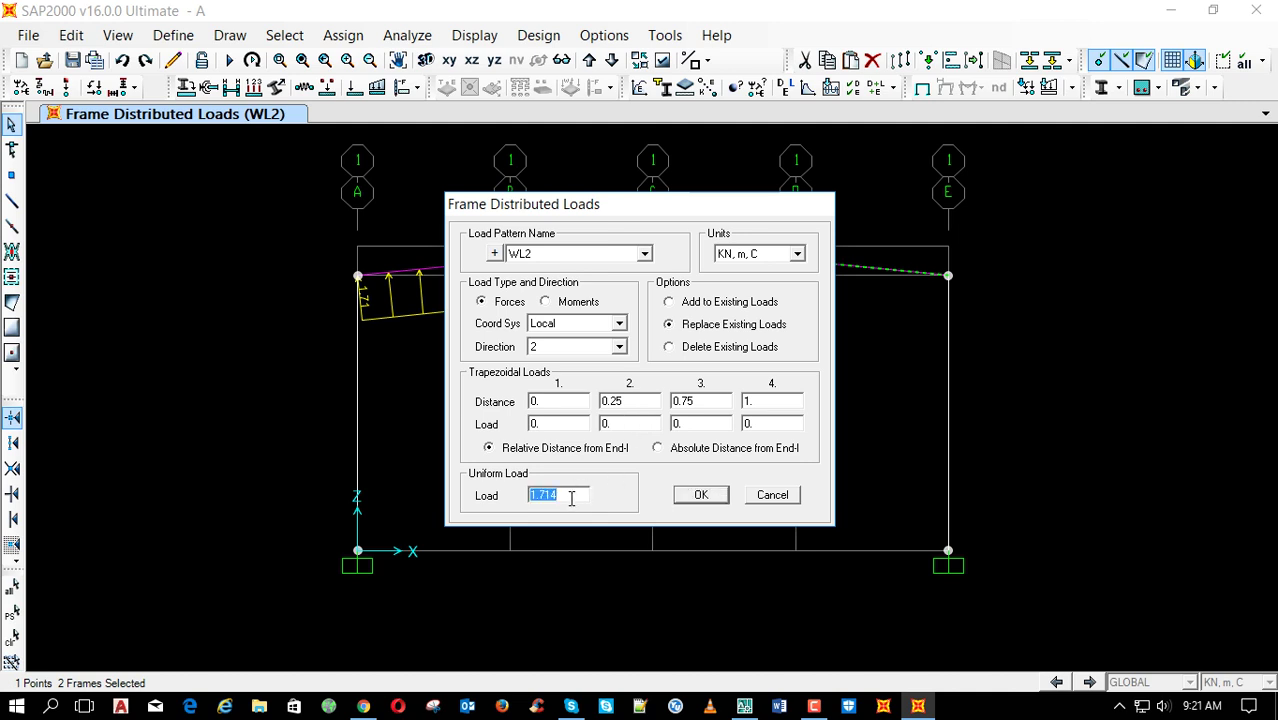
pyautogui.write('.656')
pyautogui.click(688, 494)
# Set the minor and LTB unbraced length ratios to 0.25 in the steel design overwrites for rafter segments A–B and D–E
pyautogui.click(480, 264)
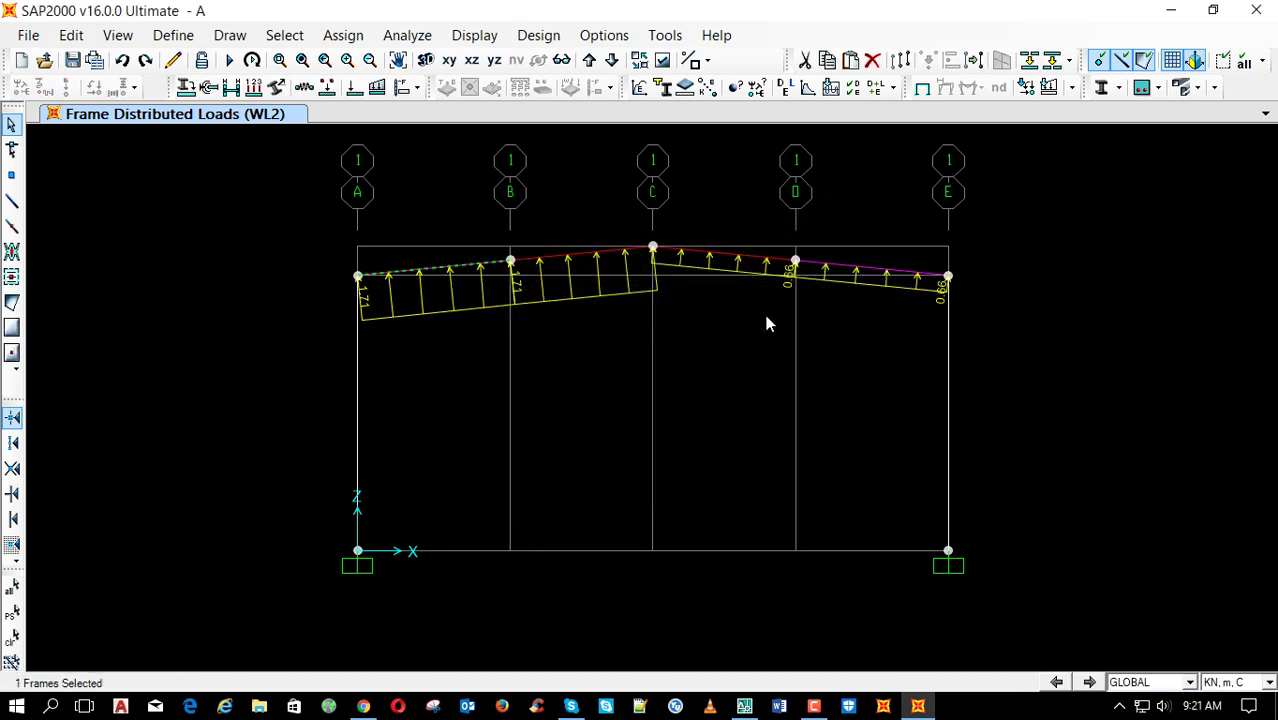
pyautogui.click(847, 305)
pyautogui.click(538, 35)
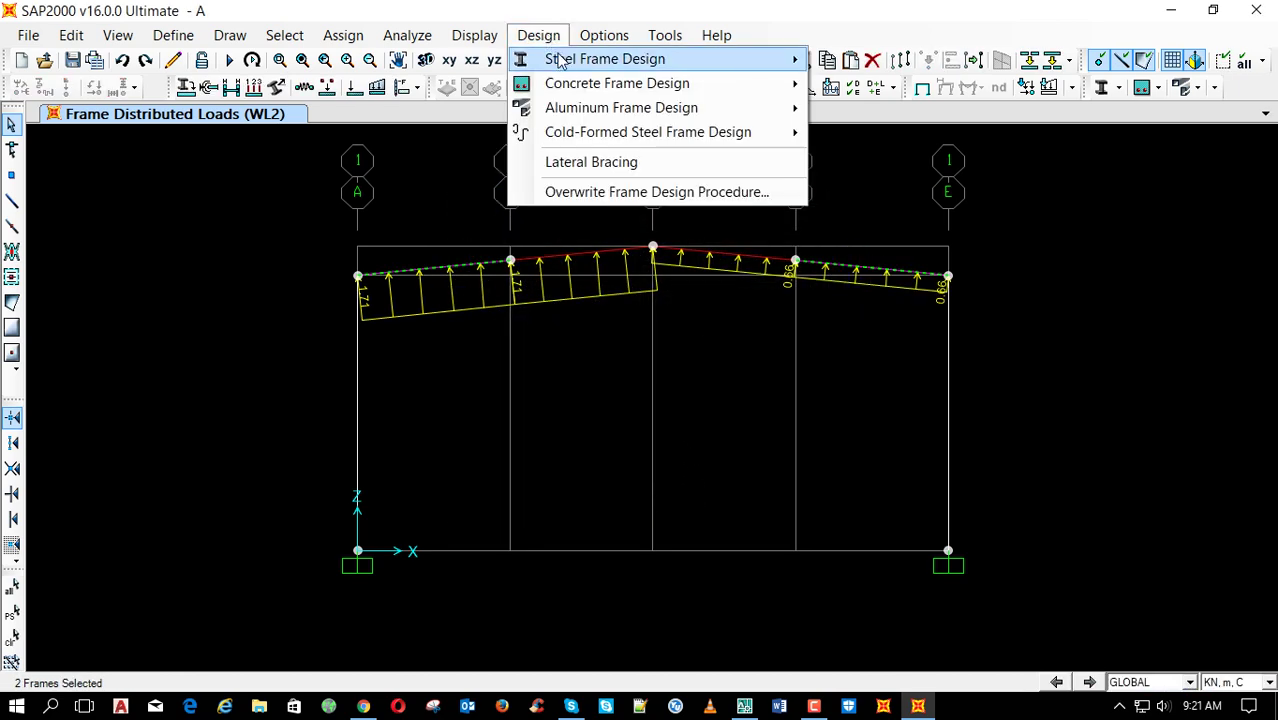
pyautogui.moveTo(560, 59)
pyautogui.click(900, 85)
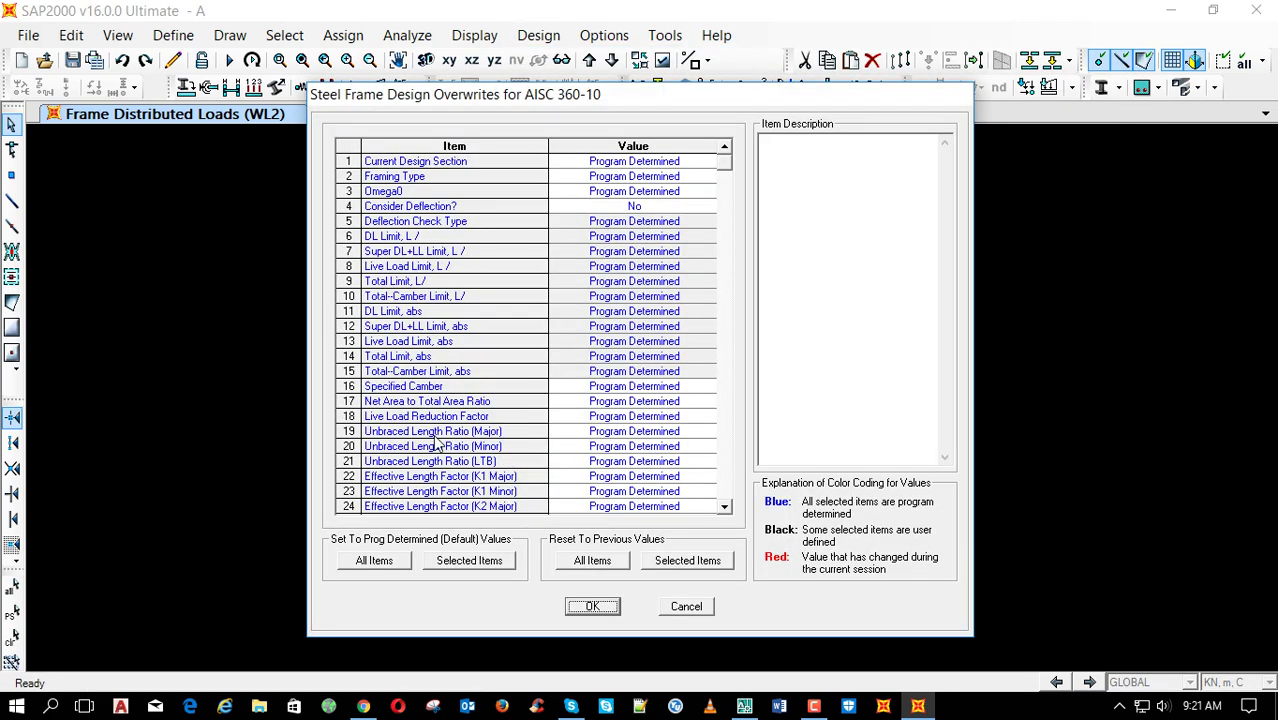
pyautogui.click(594, 449)
pyautogui.write('.25')
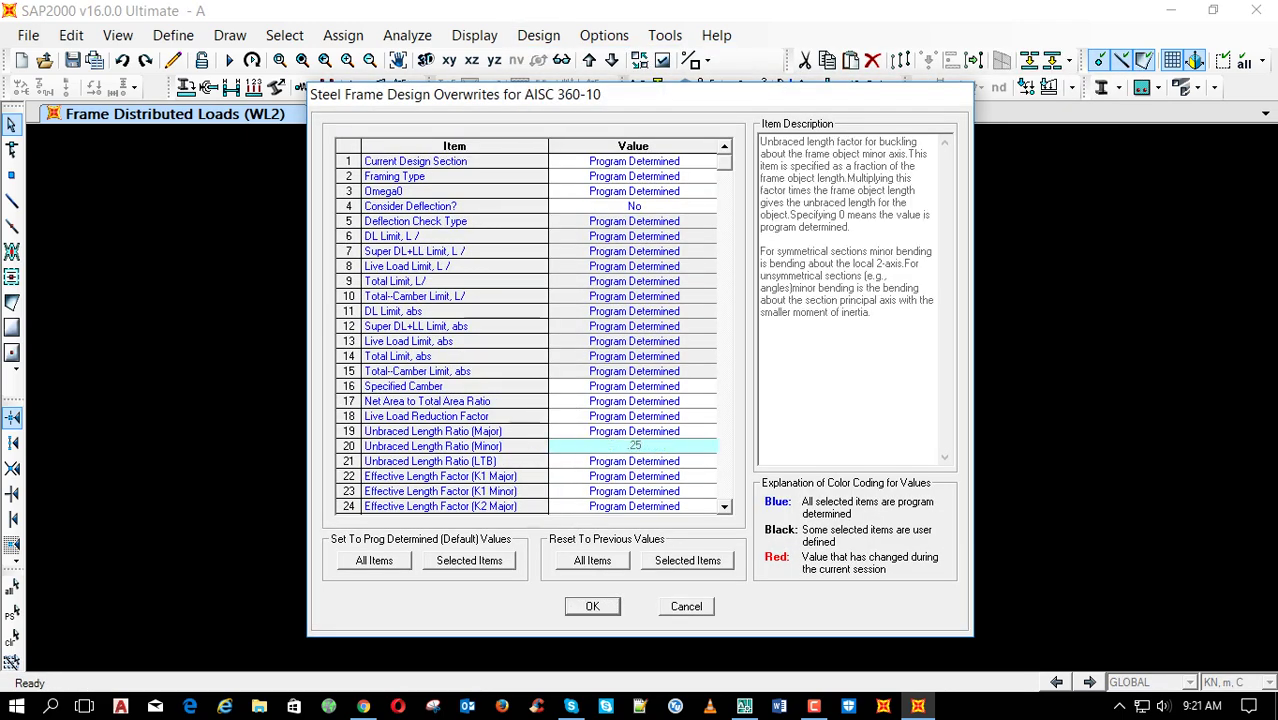
pyautogui.click(585, 462)
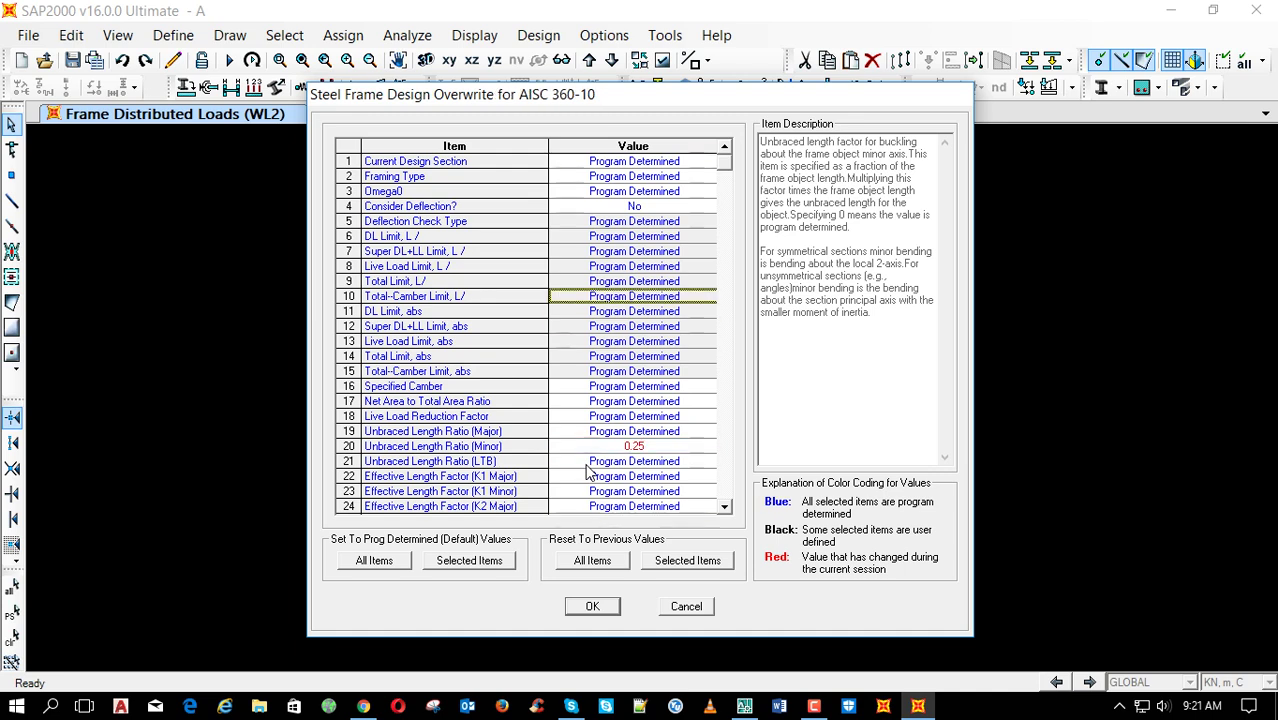
pyautogui.click(636, 461)
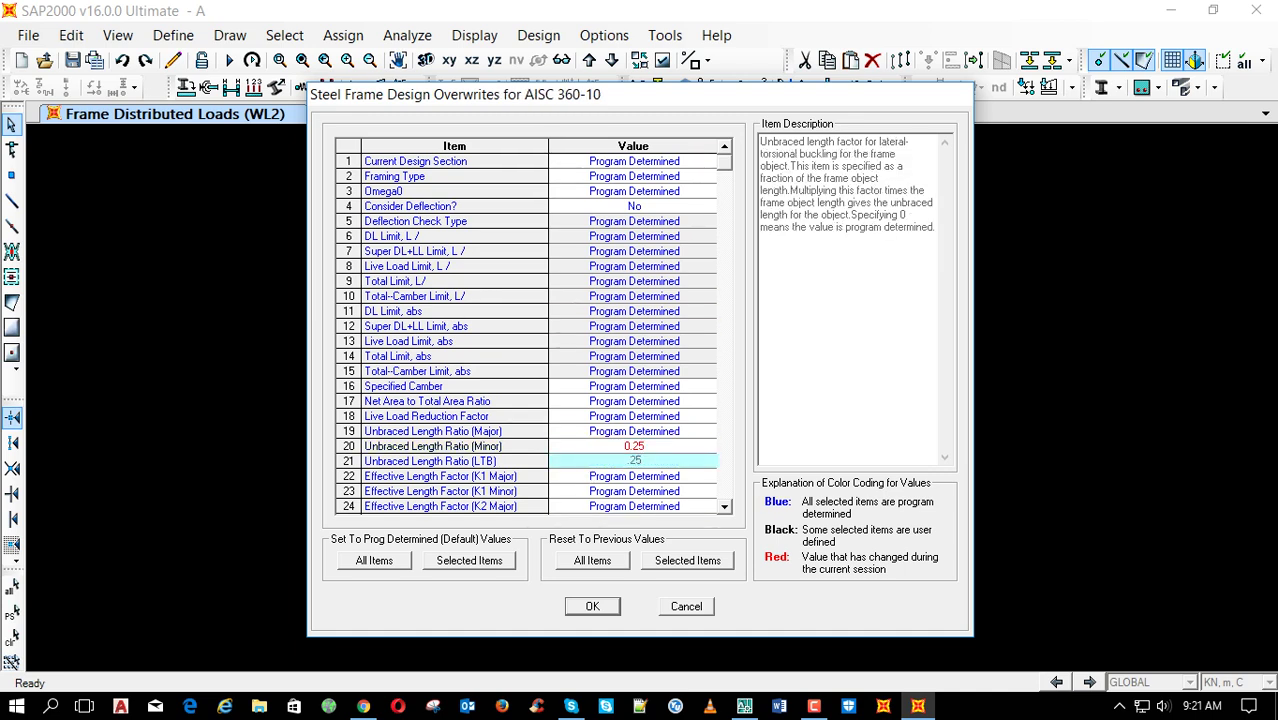
pyautogui.click(598, 446)
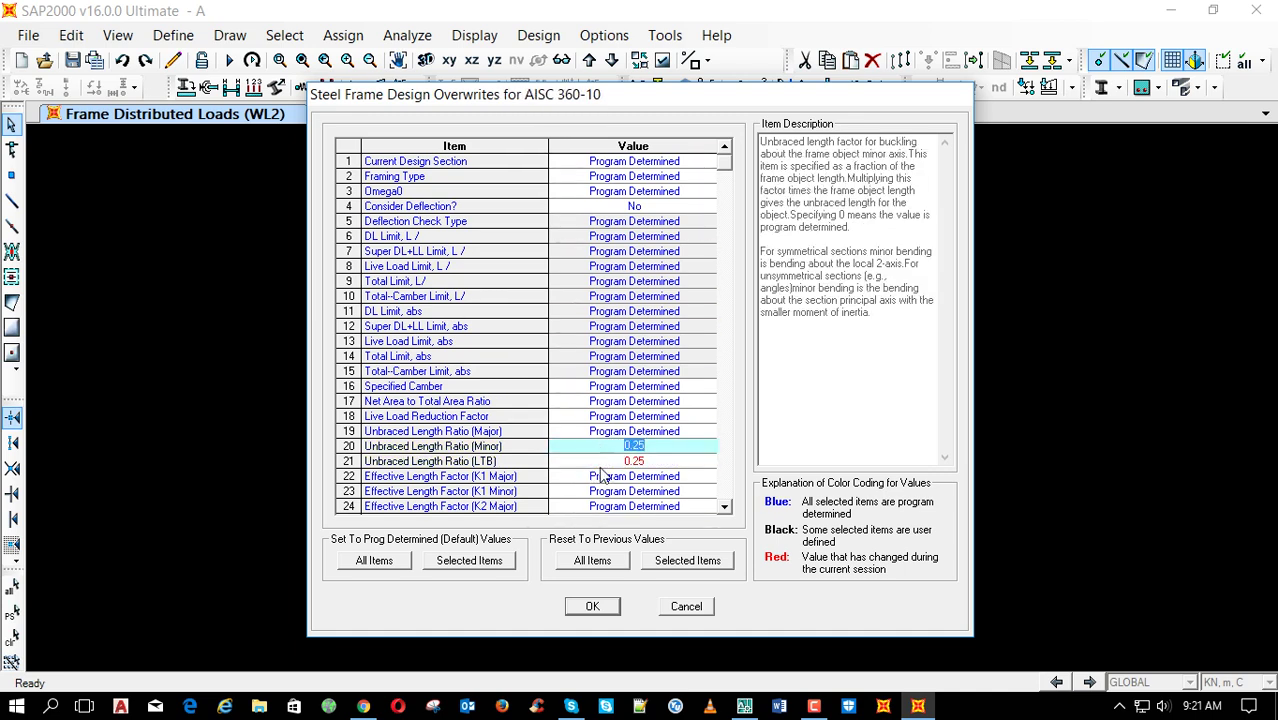
pyautogui.click(592, 606)
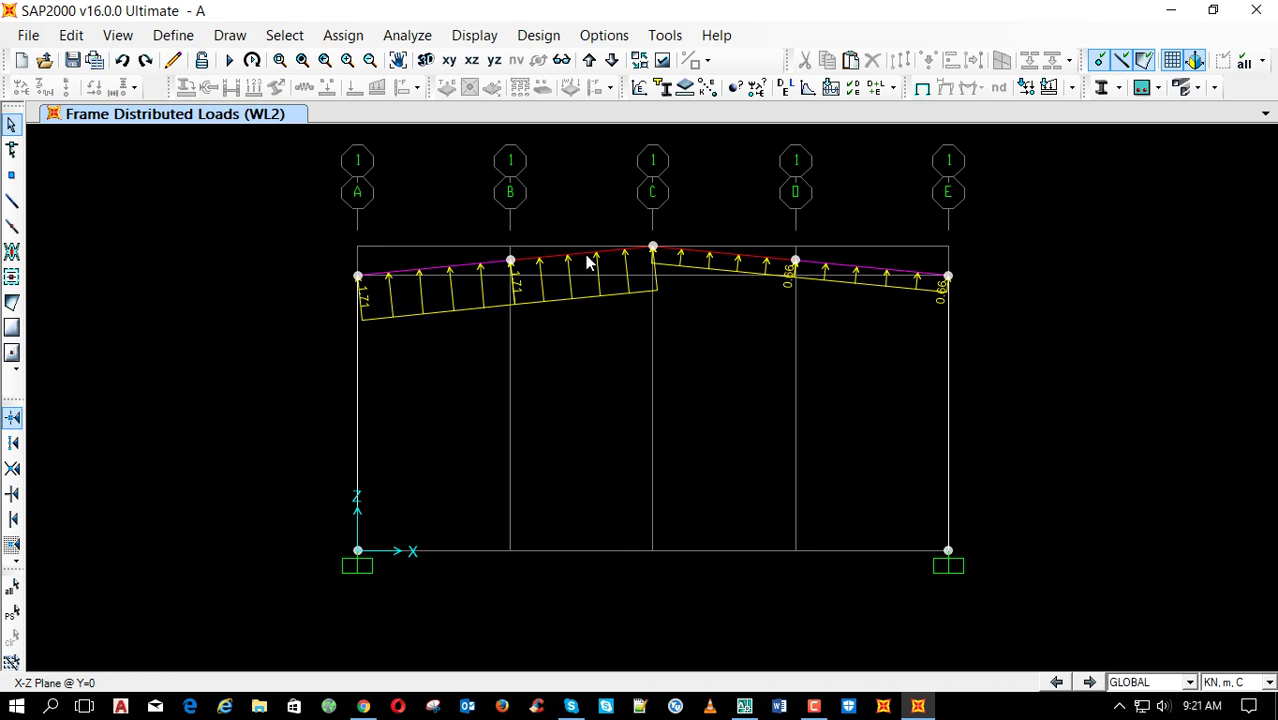
# Check the length of the rafter segment between grids B and C in its object information
pyautogui.rightClick(590, 262)
pyautogui.click(452, 151)
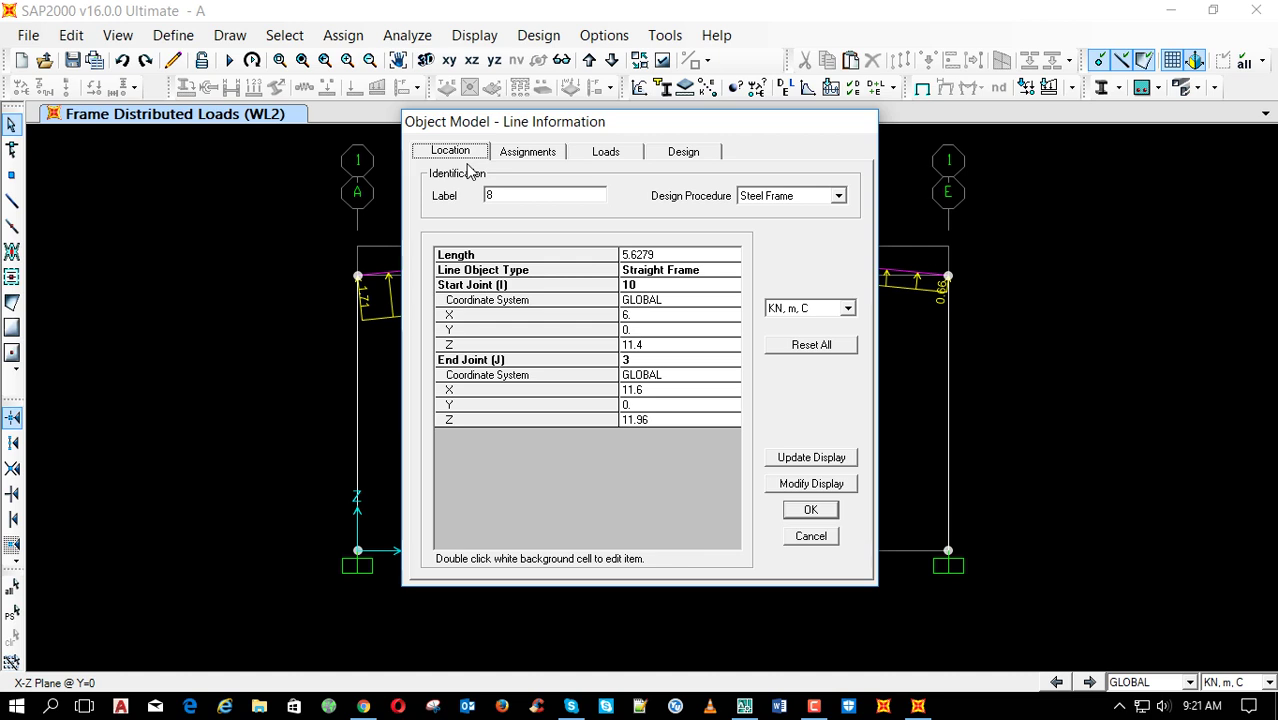
pyautogui.press('Escape')
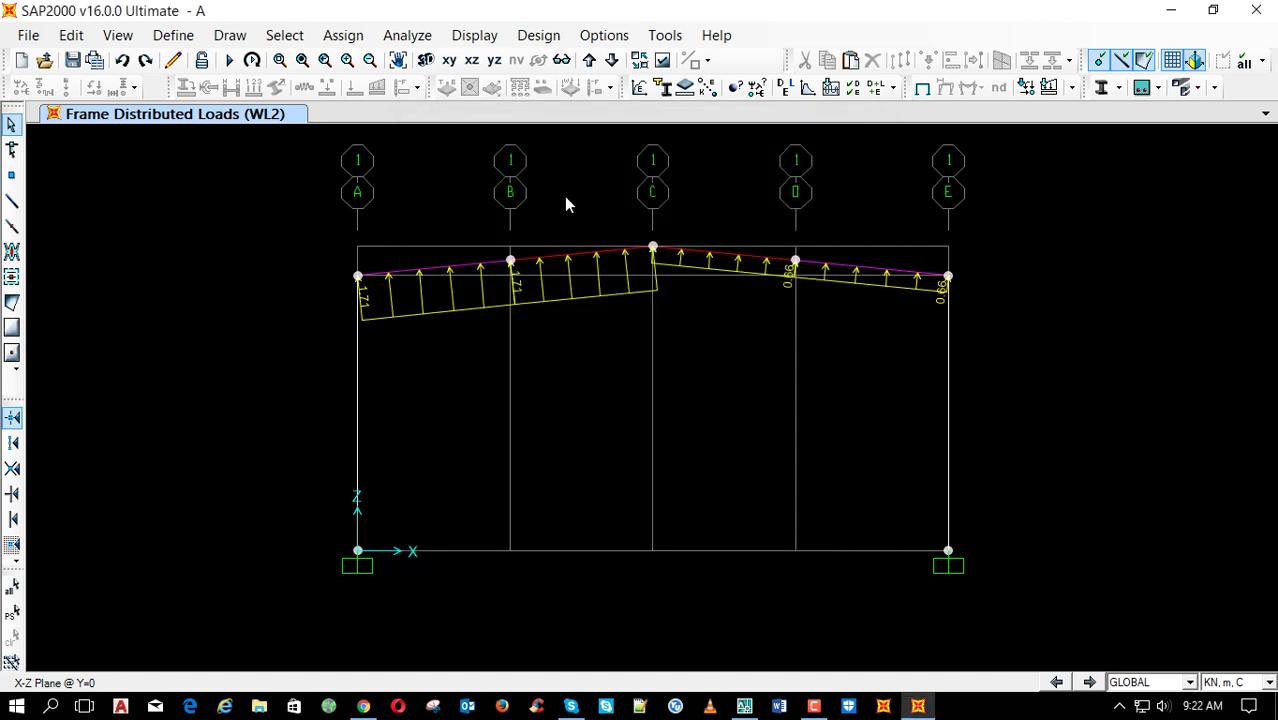
# Set the minor and LTB unbraced length ratios to 0.27 in the steel design overwrites for rafter segments B–C and C–D
pyautogui.click(645, 262)
pyautogui.click(538, 35)
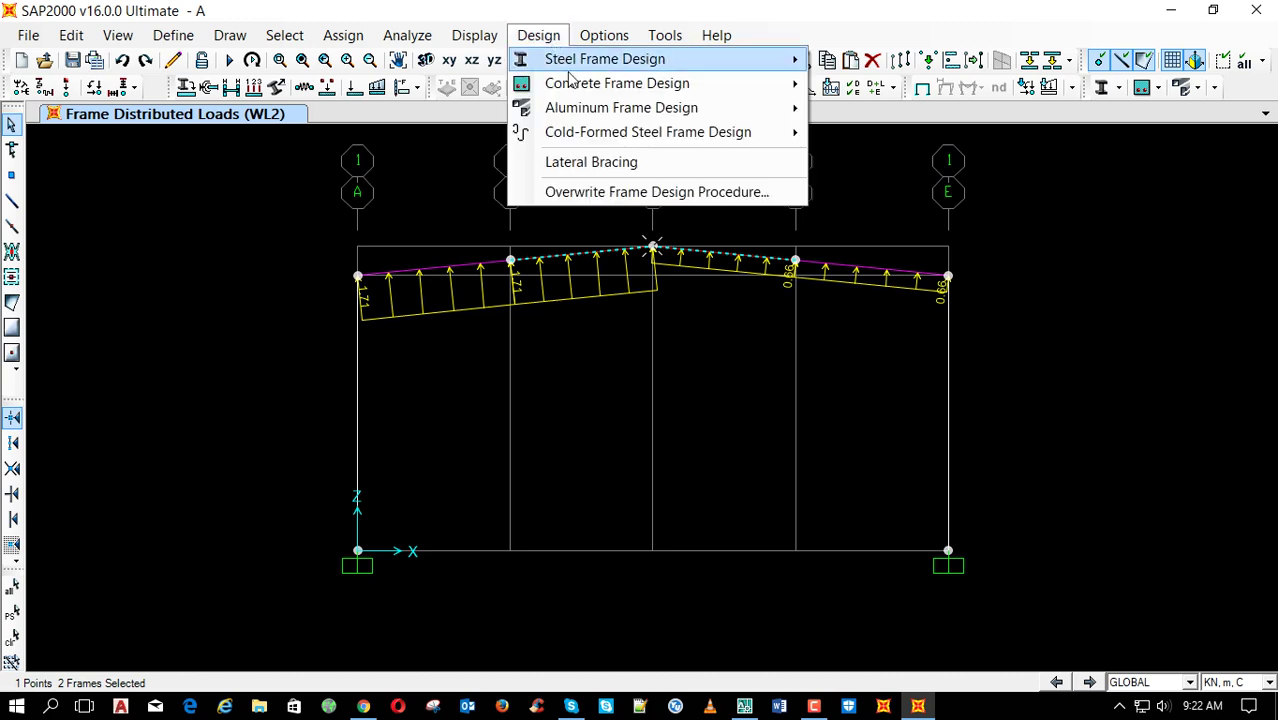
pyautogui.moveTo(600, 60)
pyautogui.click(850, 86)
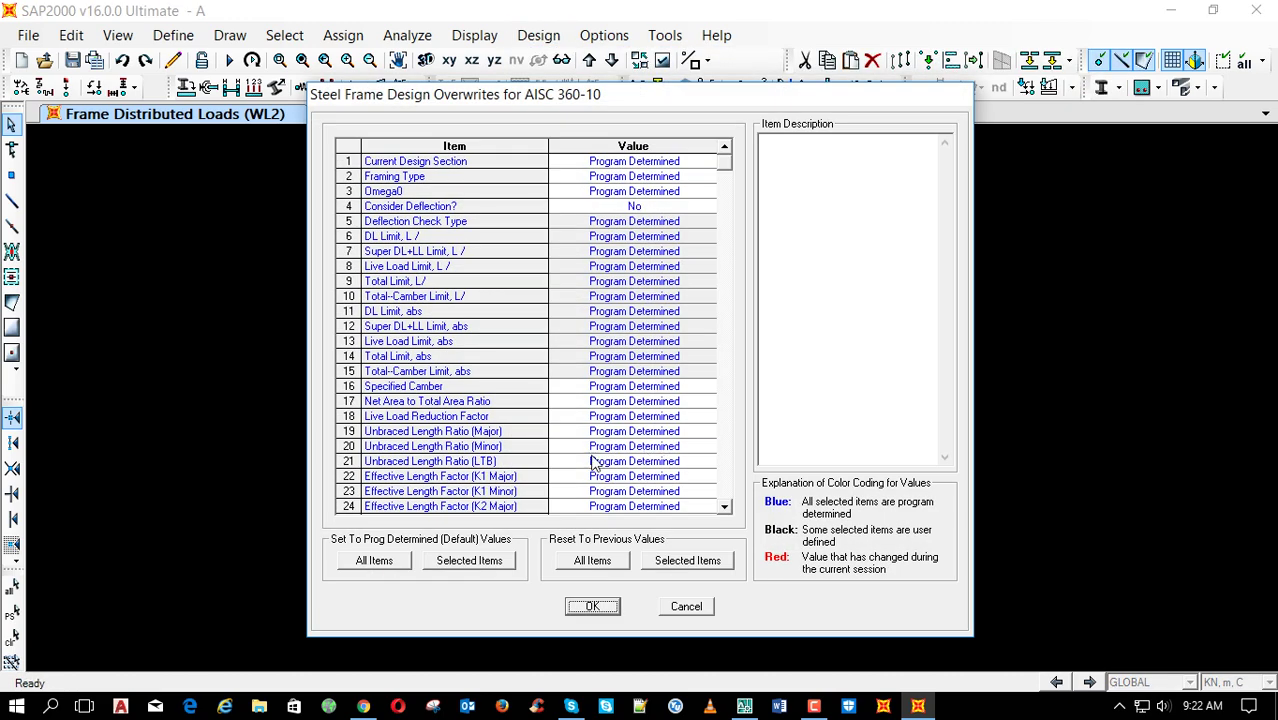
pyautogui.click(633, 446)
pyautogui.click(635, 446)
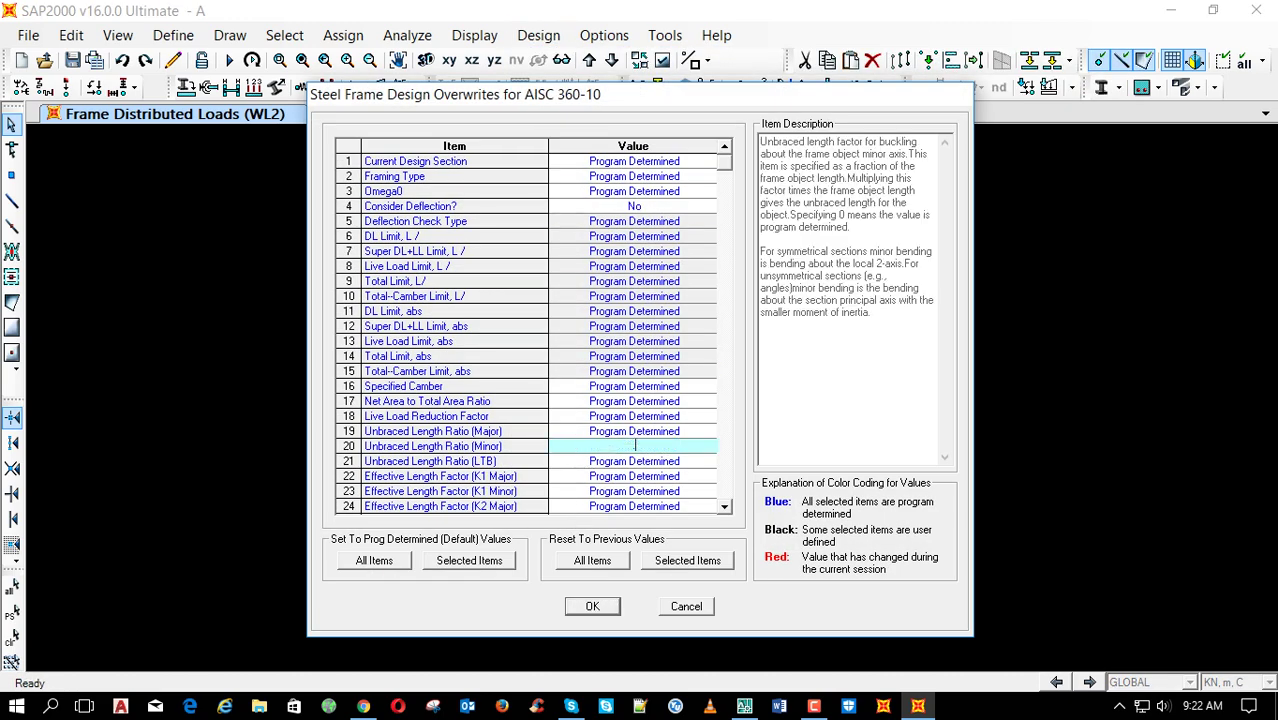
pyautogui.write('.27')
pyautogui.click(608, 462)
pyautogui.click(608, 462)
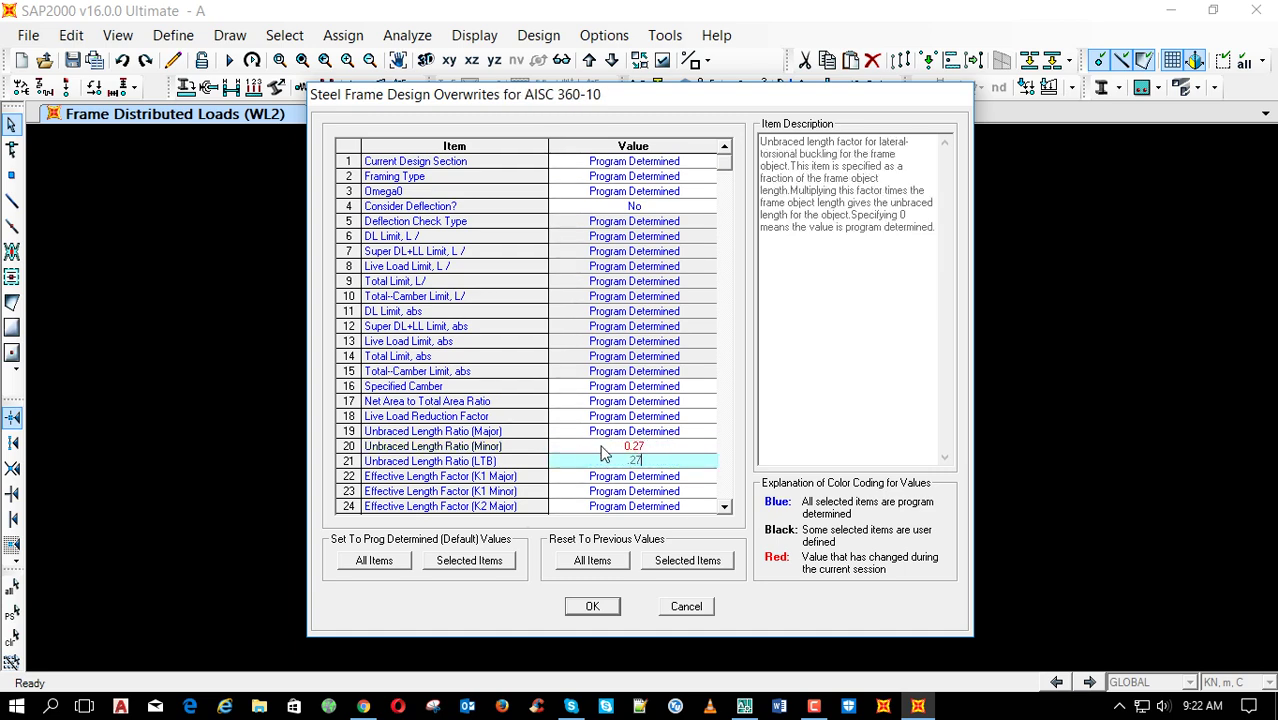
pyautogui.click(590, 605)
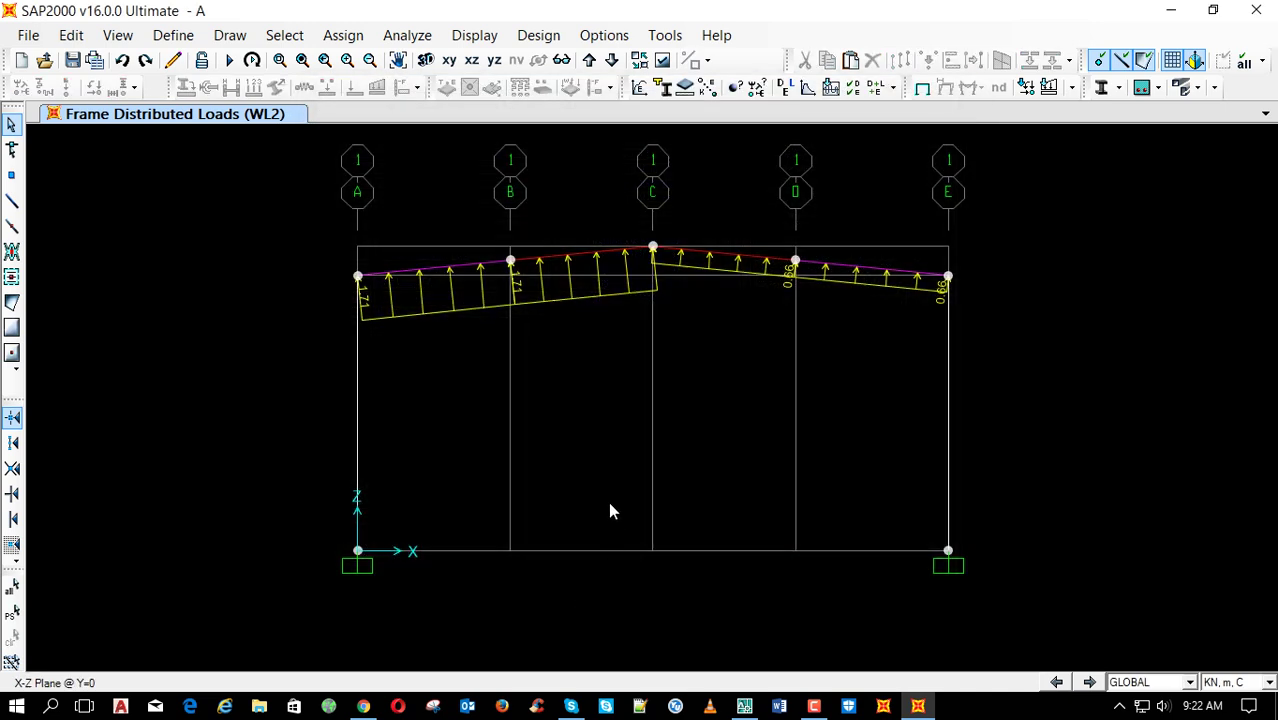
# Review the steel design load combinations and the defined load patterns
pyautogui.click(538, 35)
pyautogui.moveTo(712, 58)
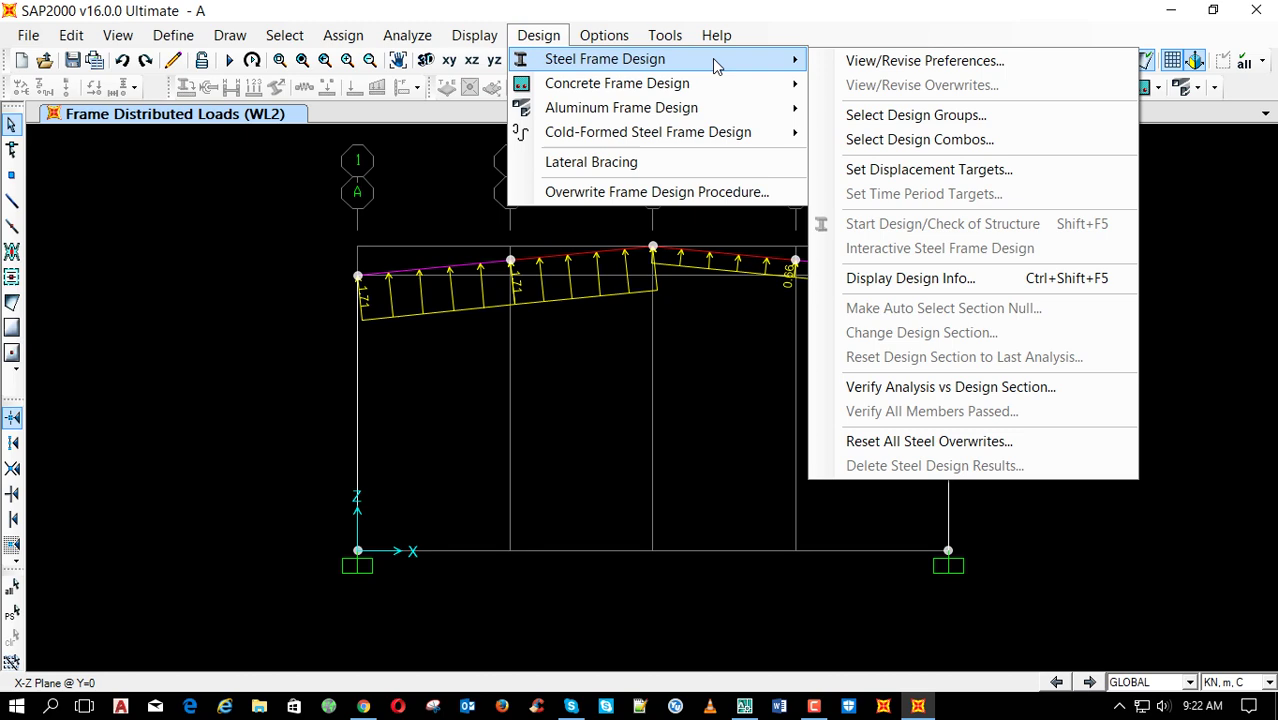
pyautogui.click(938, 140)
pyautogui.click(590, 553)
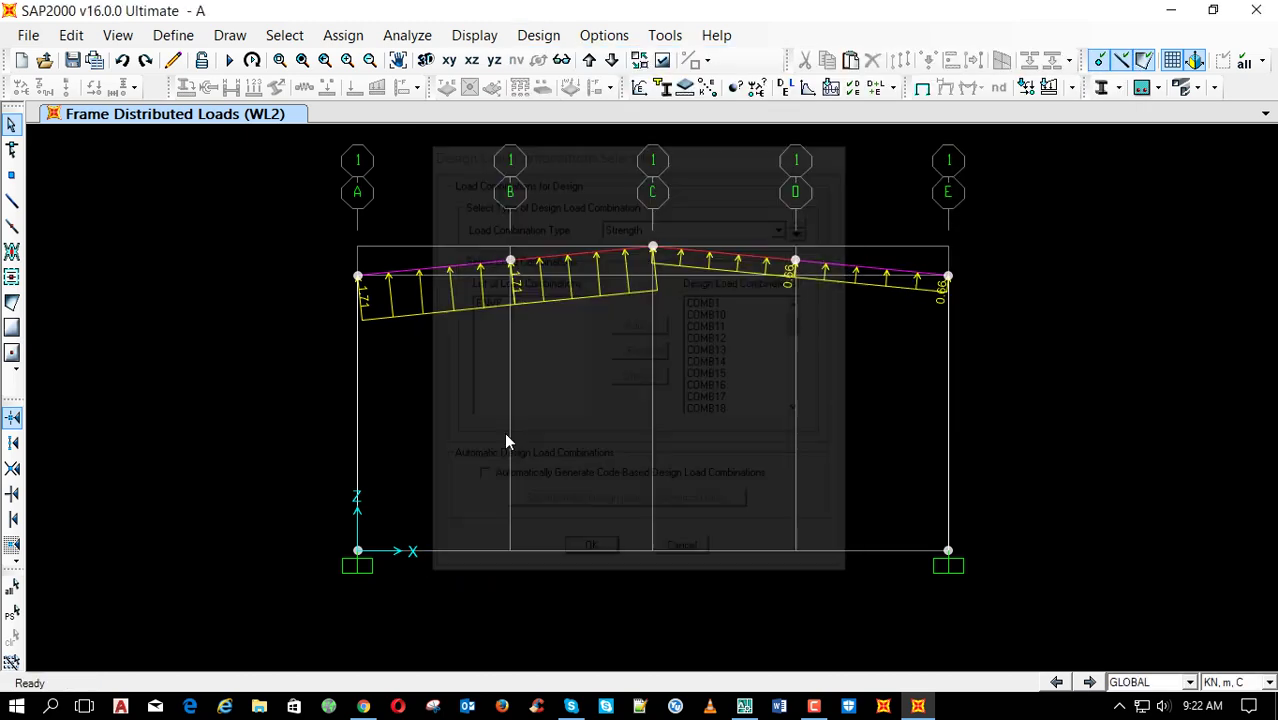
pyautogui.click(173, 35)
pyautogui.click(258, 348)
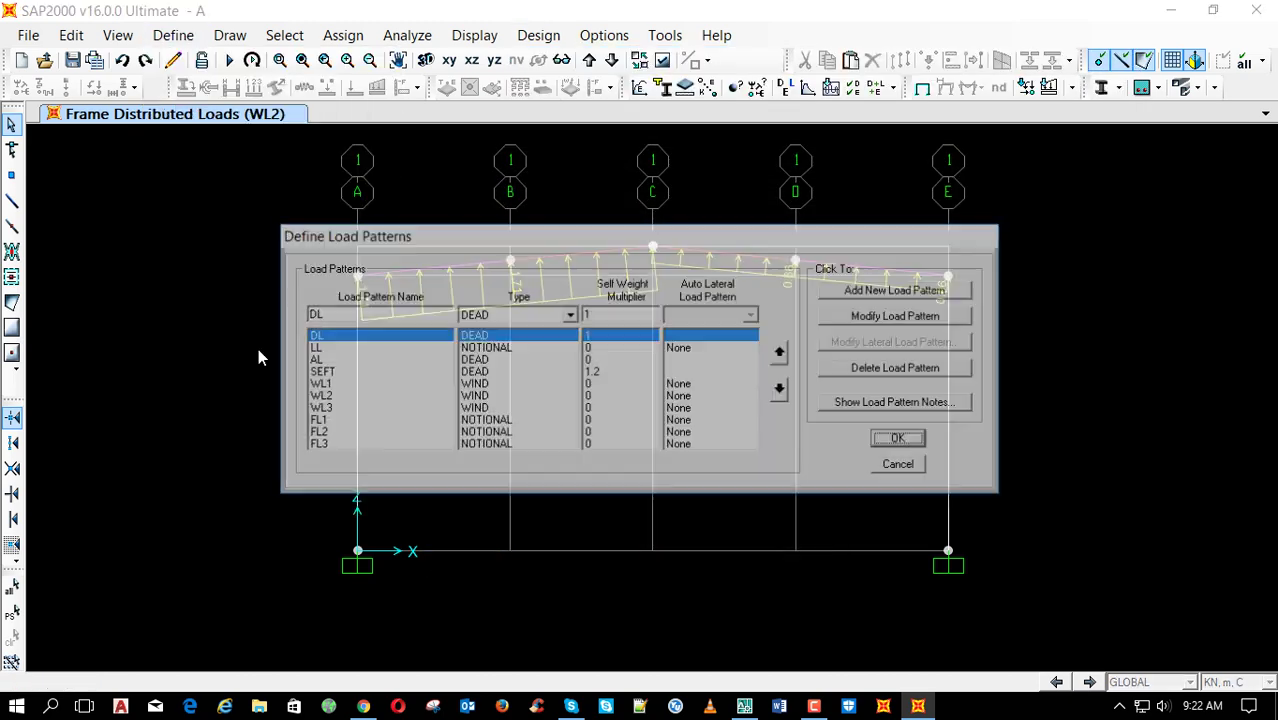
pyautogui.click(901, 439)
# Run the analysis and the steel design check of the frame
pyautogui.press('F5')
pyautogui.press('Return')
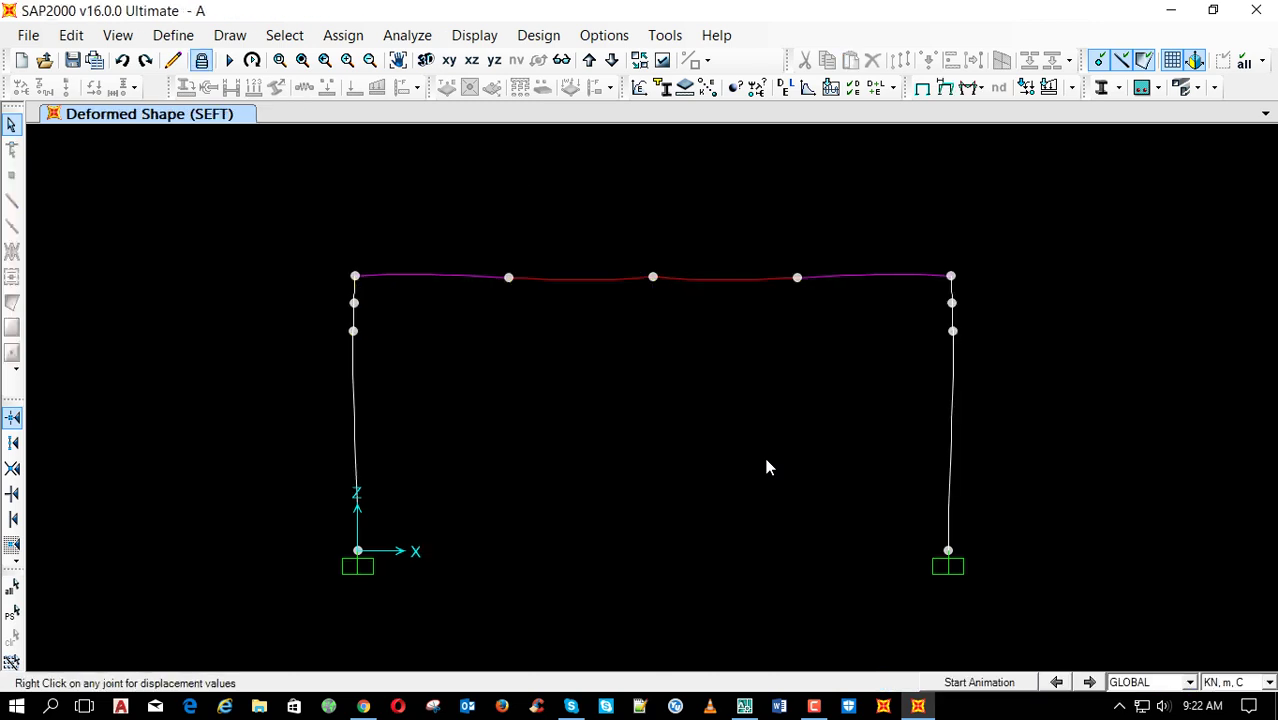
pyautogui.hotkey('shift', 'F5')
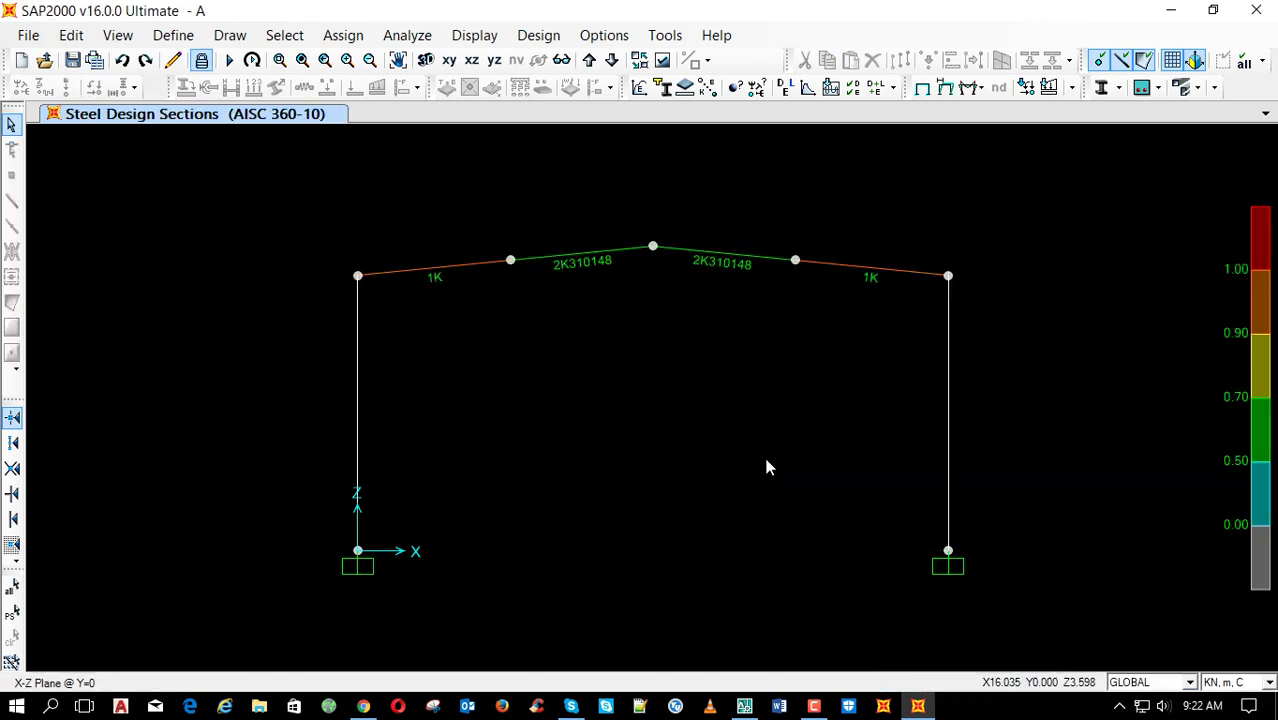
pyautogui.press('Return')
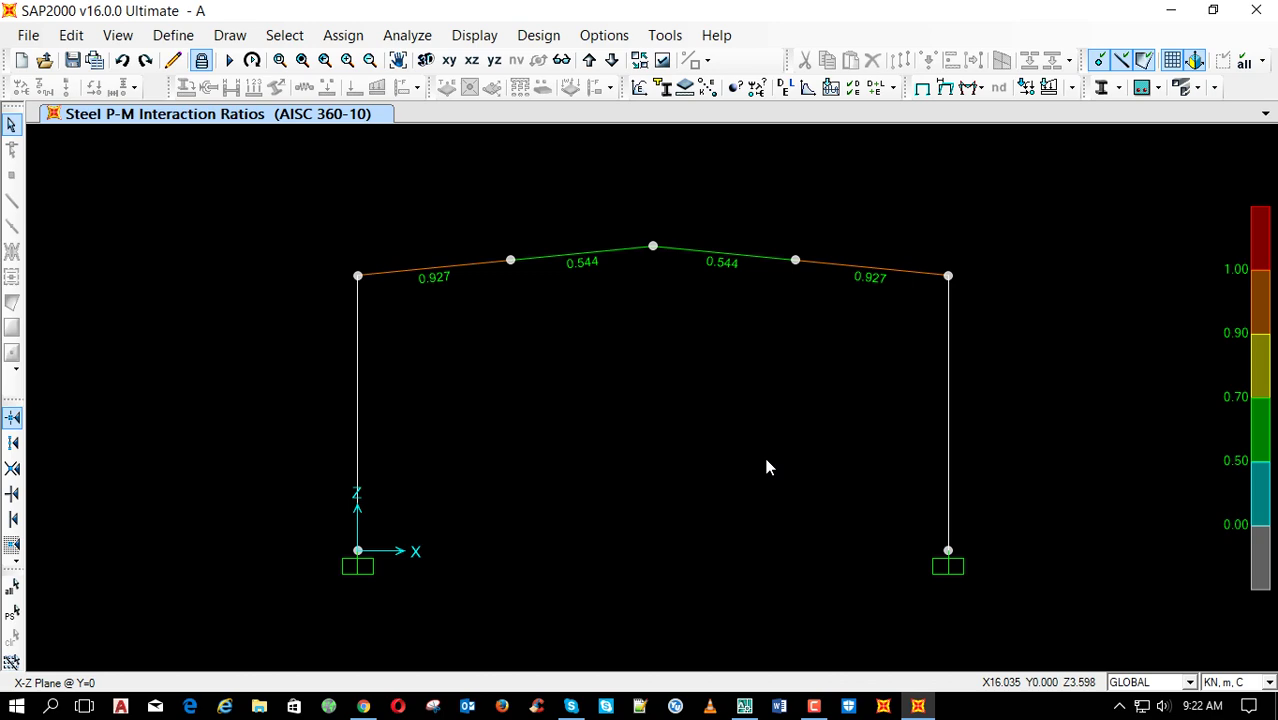
# Inspect the stress check of the rafter segment between grids B and C, and the apex displacement in the COMB2 deformed shape
pyautogui.rightClick(590, 254)
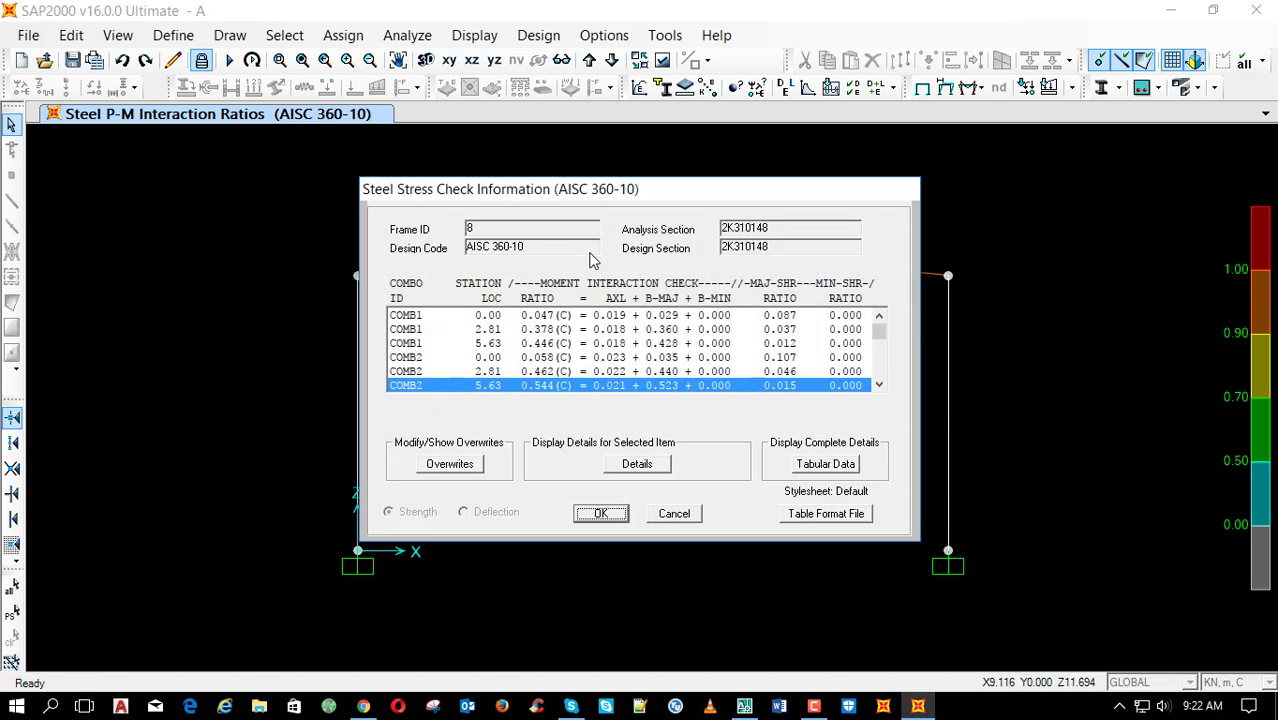
pyautogui.press('Return')
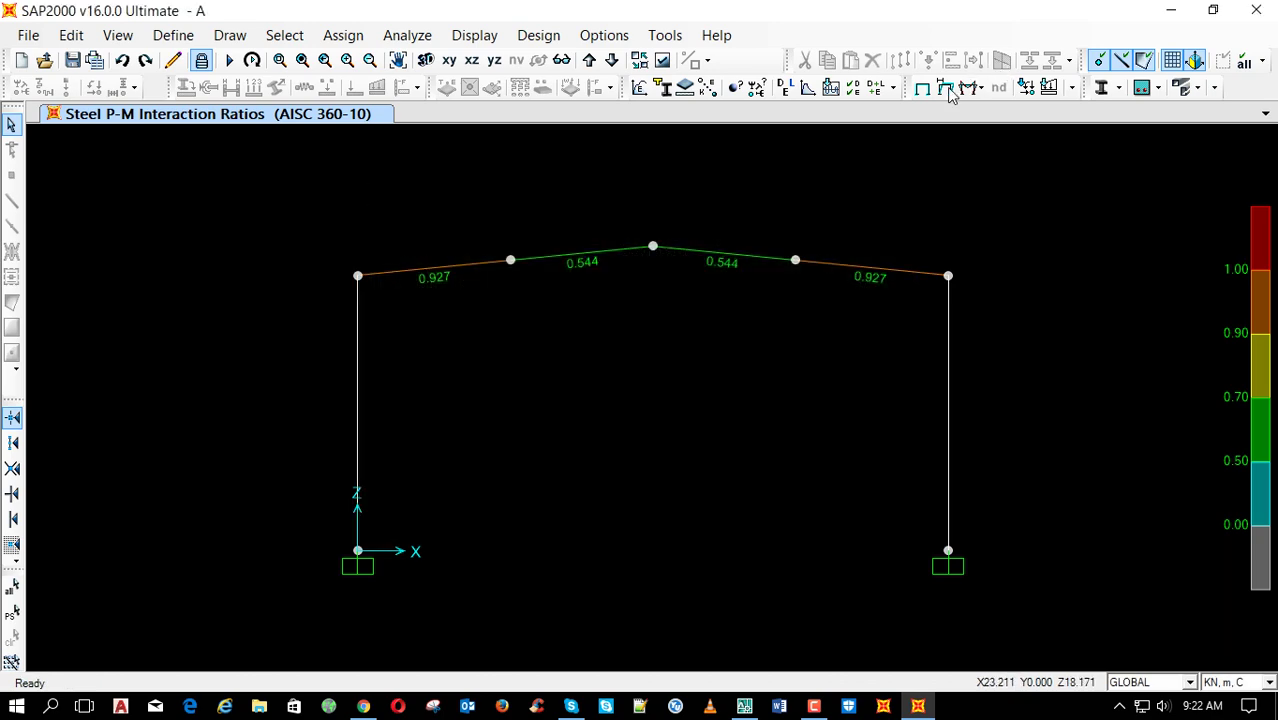
pyautogui.click(947, 87)
pyautogui.click(716, 134)
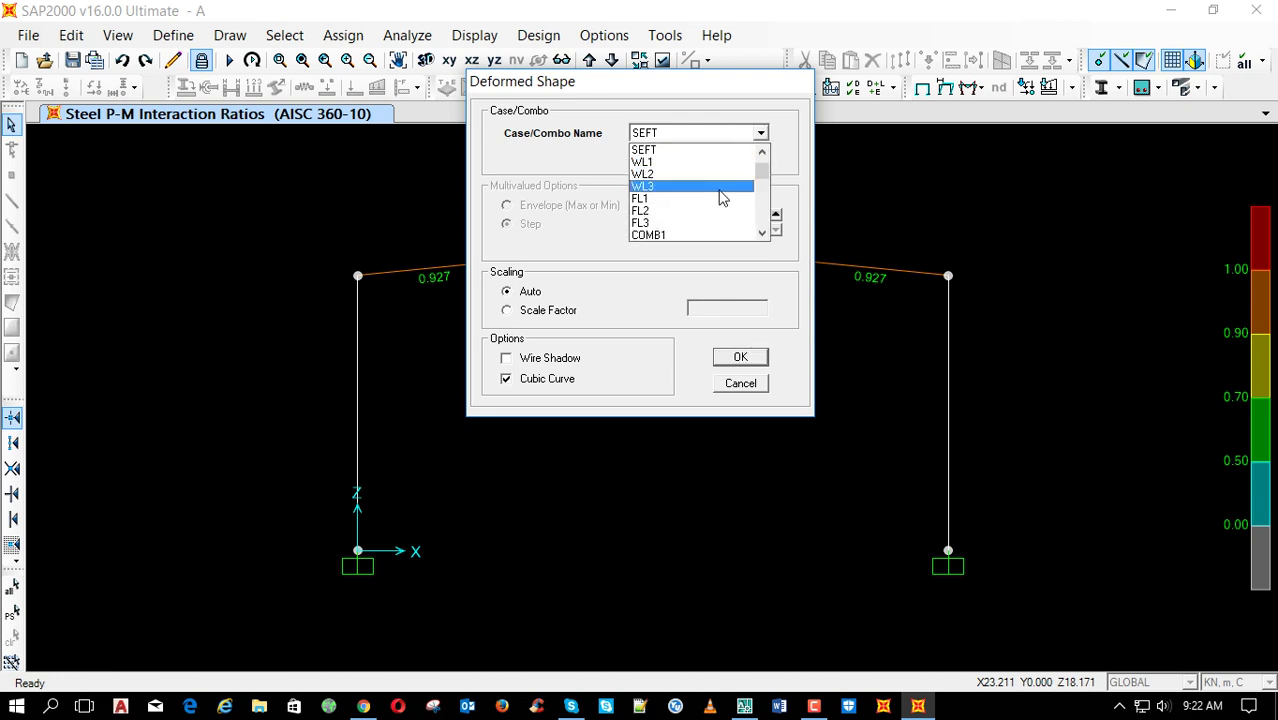
pyautogui.scroll(-1, 722, 200)
pyautogui.click(716, 215)
pyautogui.click(745, 356)
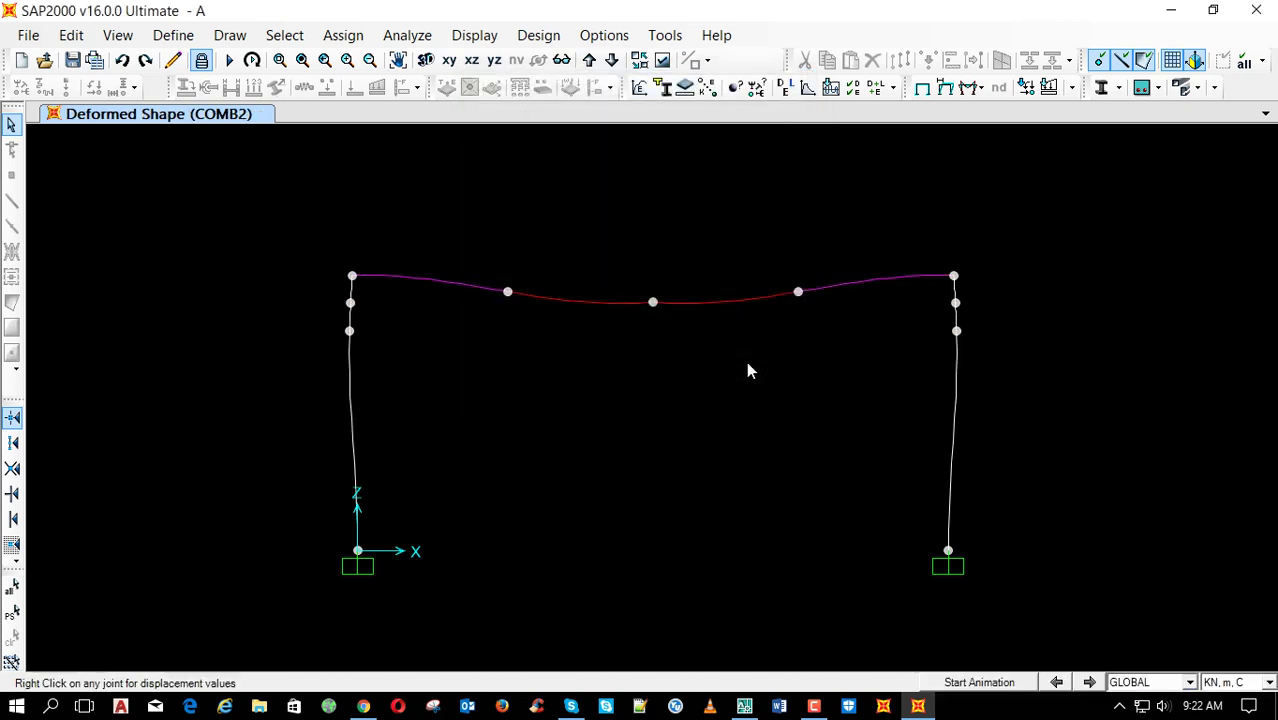
pyautogui.moveTo(656, 309)
# Unlock the model, set the outside height of section 1K550164 to 0.6 m and rename the section 1K600164
pyautogui.click(201, 60)
pyautogui.click(648, 442)
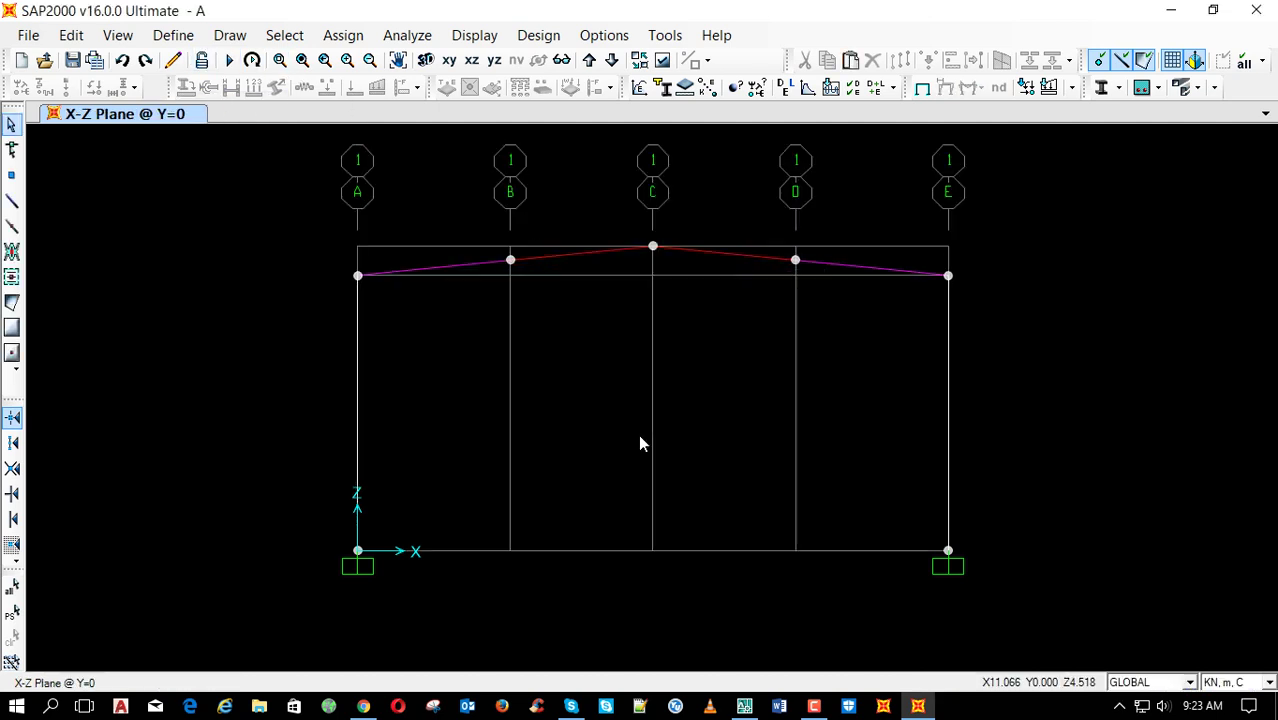
pyautogui.click(665, 92)
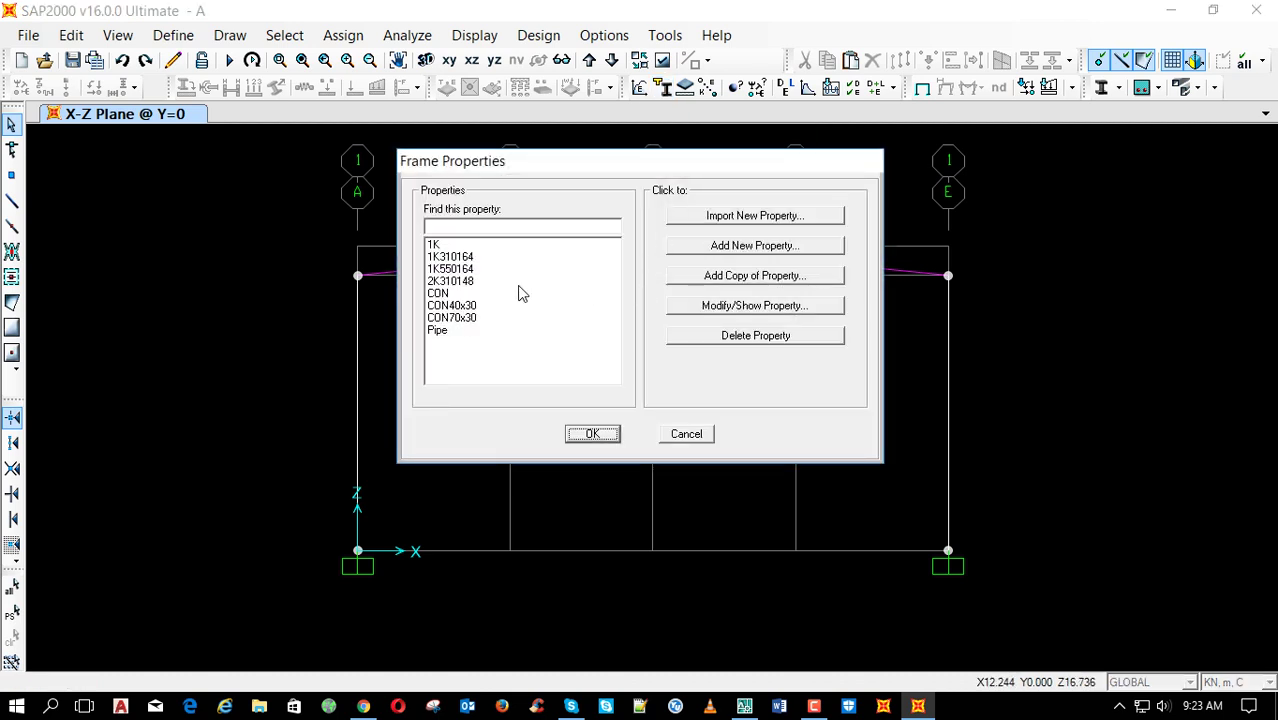
pyautogui.click(486, 270)
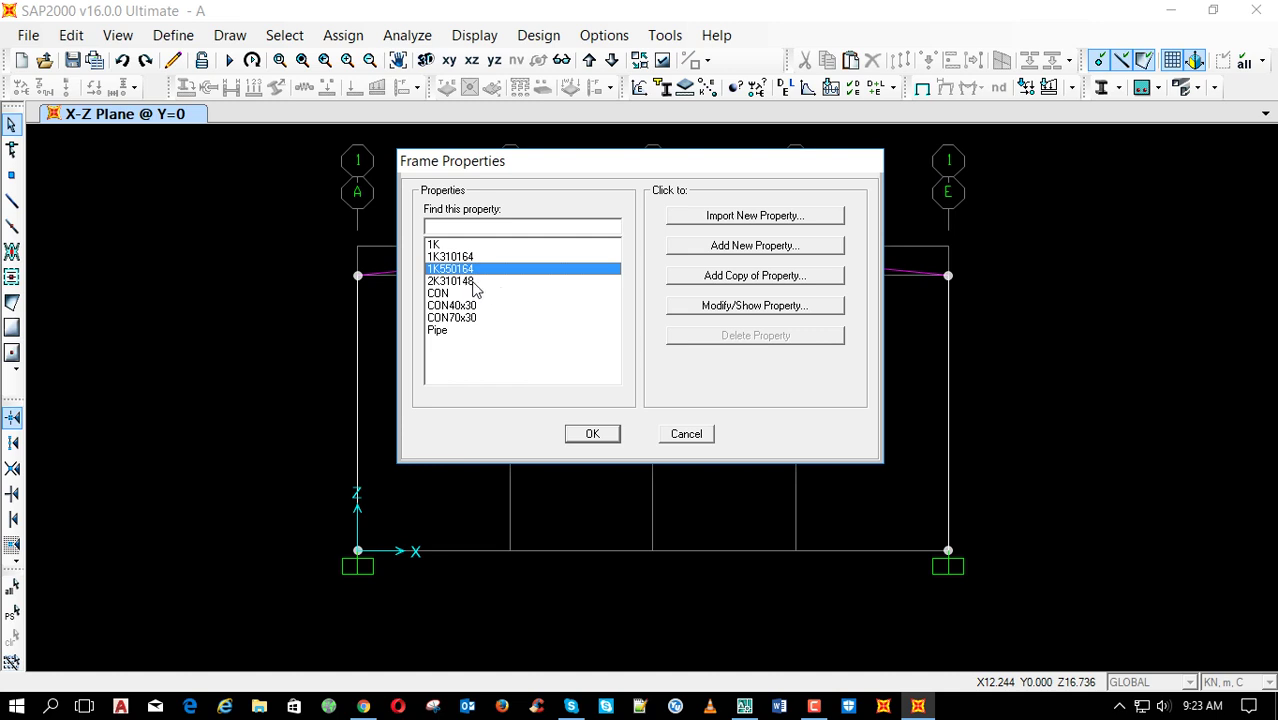
pyautogui.click(686, 308)
pyautogui.doubleClick(628, 325)
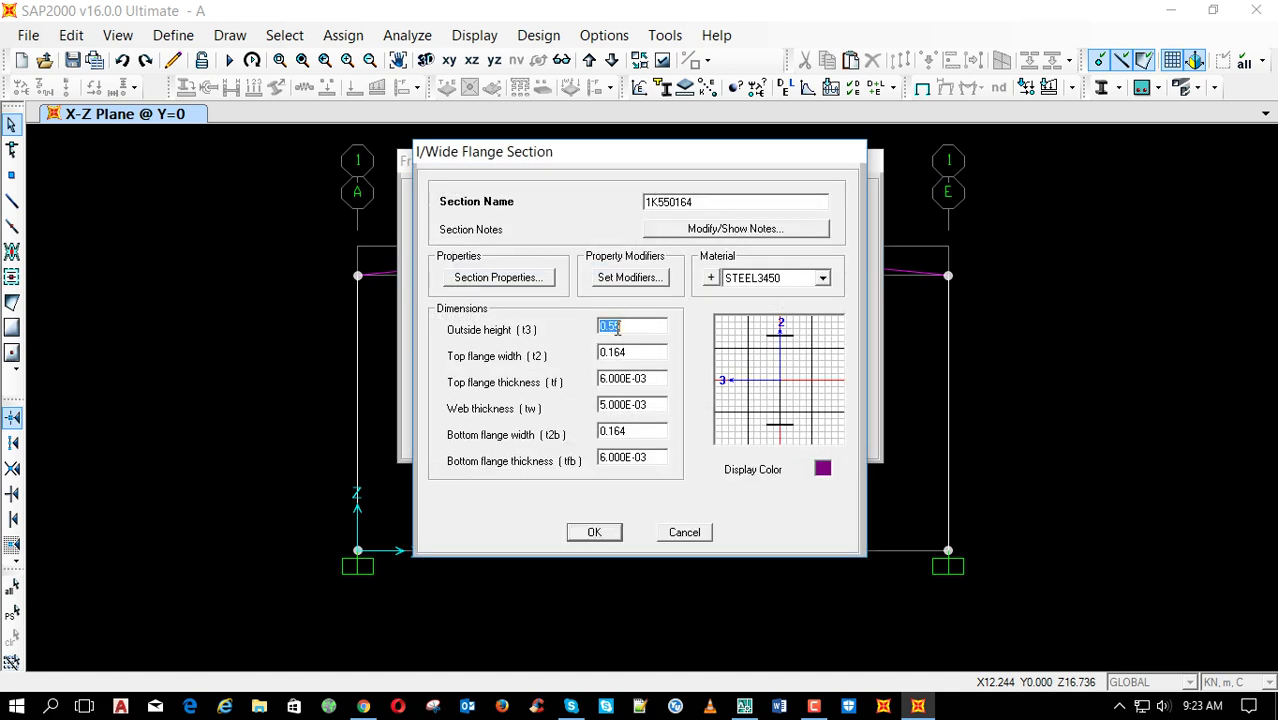
pyautogui.click(613, 326)
pyautogui.moveTo(609, 326); pyautogui.dragTo(645, 328)
pyautogui.write('6')
pyautogui.moveTo(657, 203); pyautogui.dragTo(672, 207)
pyautogui.write('6')
pyautogui.click(594, 532)
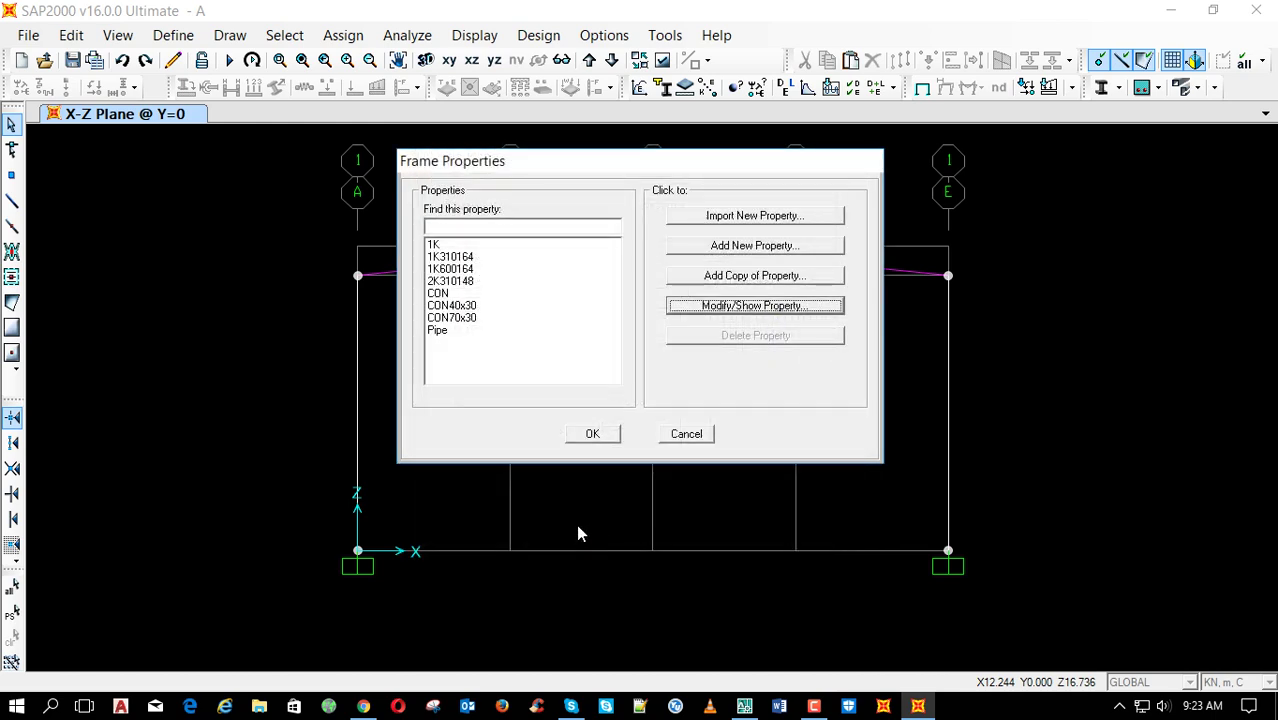
# Revise the web thickness of section 2K310148 and accept the frame property changes
pyautogui.click(478, 283)
pyautogui.click(713, 312)
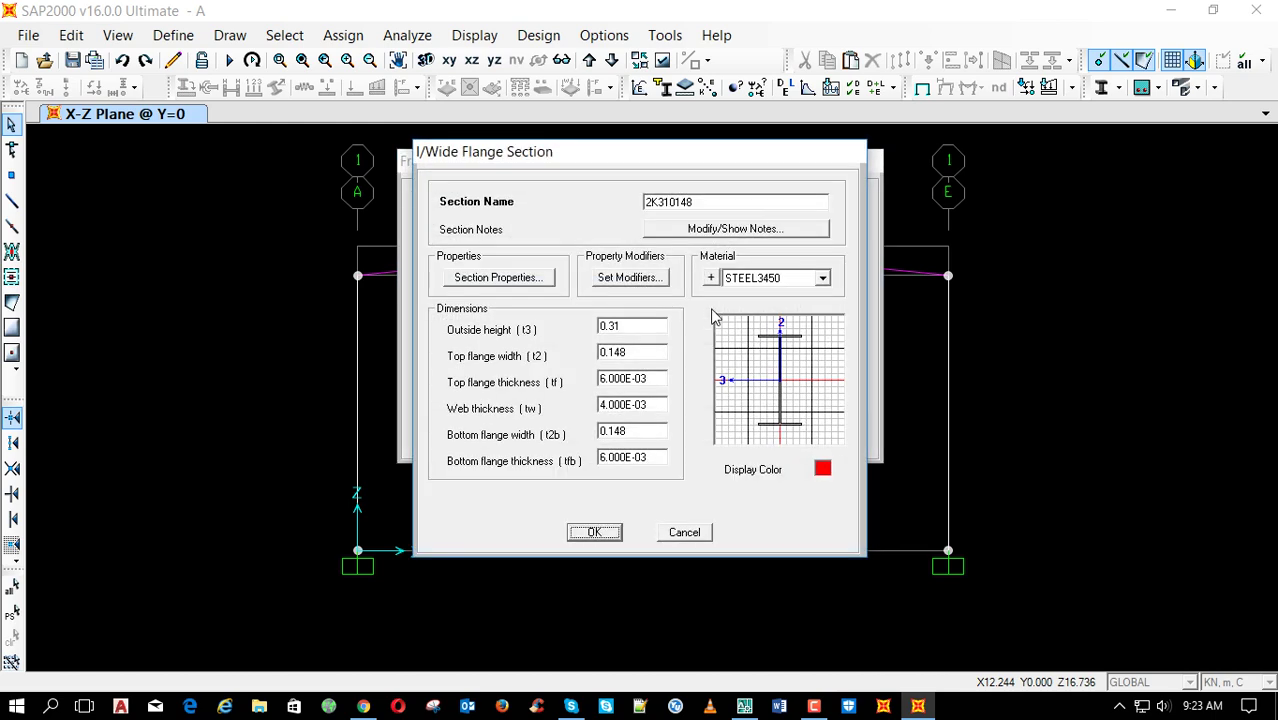
pyautogui.moveTo(609, 405); pyautogui.dragTo(600, 405)
pyautogui.click(596, 532)
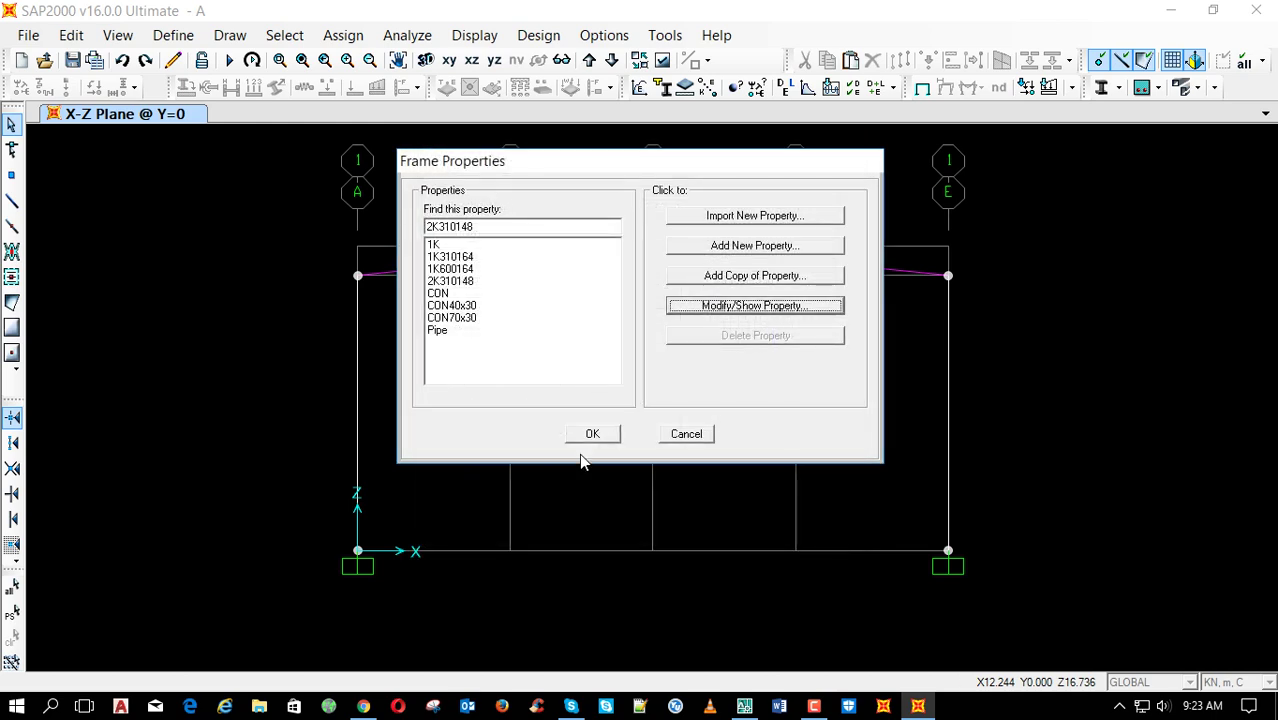
pyautogui.click(588, 436)
# Rerun the analysis and check the apex displacement in the COMB2 deformed shape
pyautogui.press('F5')
pyautogui.press('Return')
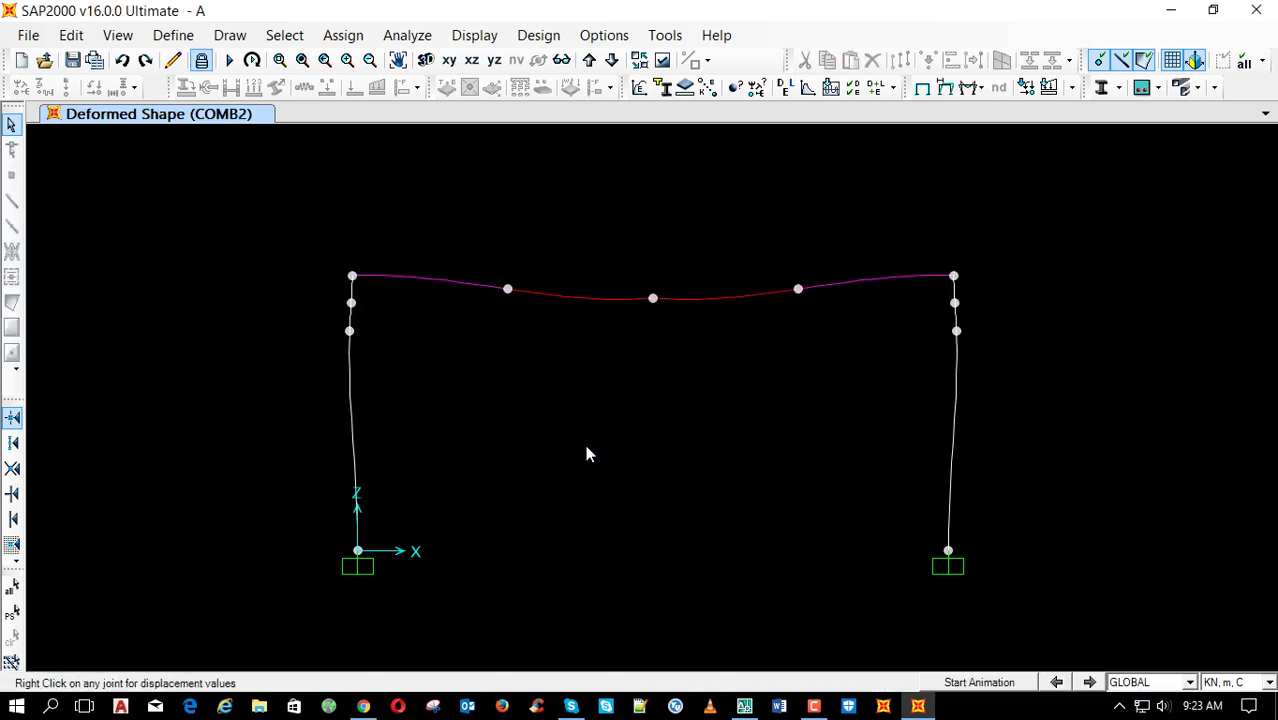
pyautogui.moveTo(652, 299)
# Unlock the model, set the depth of concrete section CON70x30 to 0.75 m and rename the section CON75x30
pyautogui.click(201, 60)
pyautogui.click(662, 440)
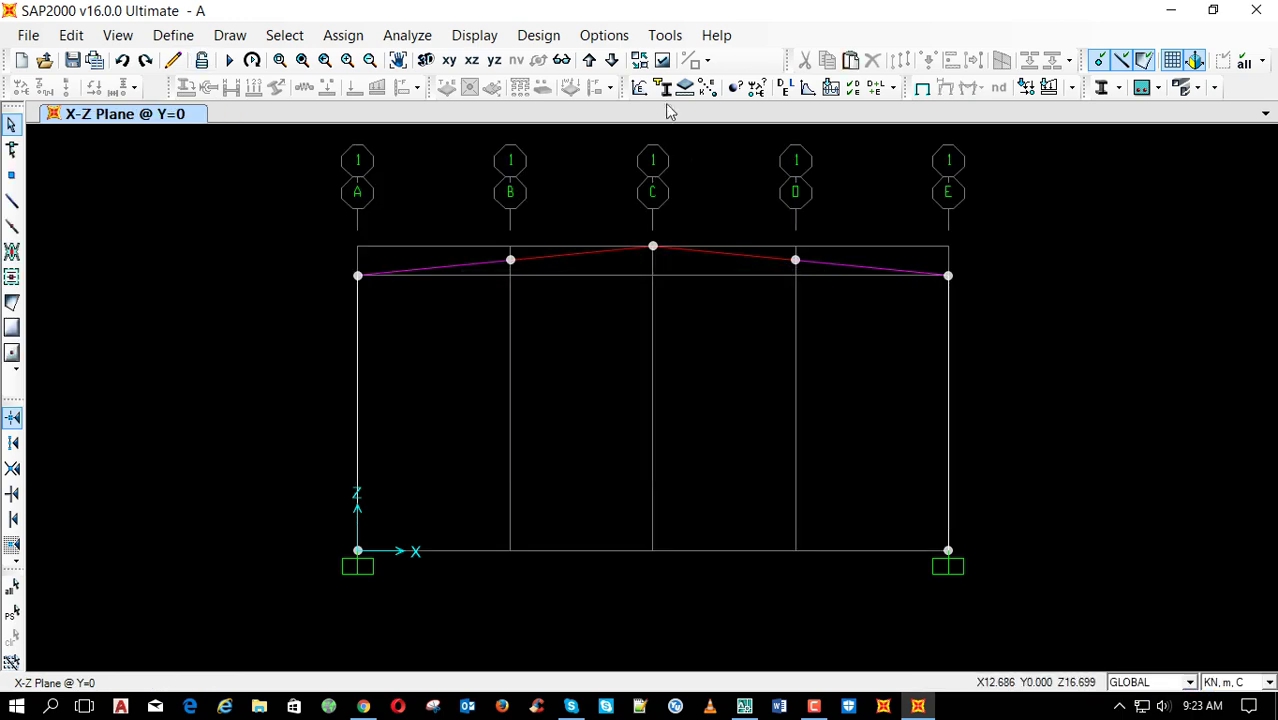
pyautogui.click(661, 87)
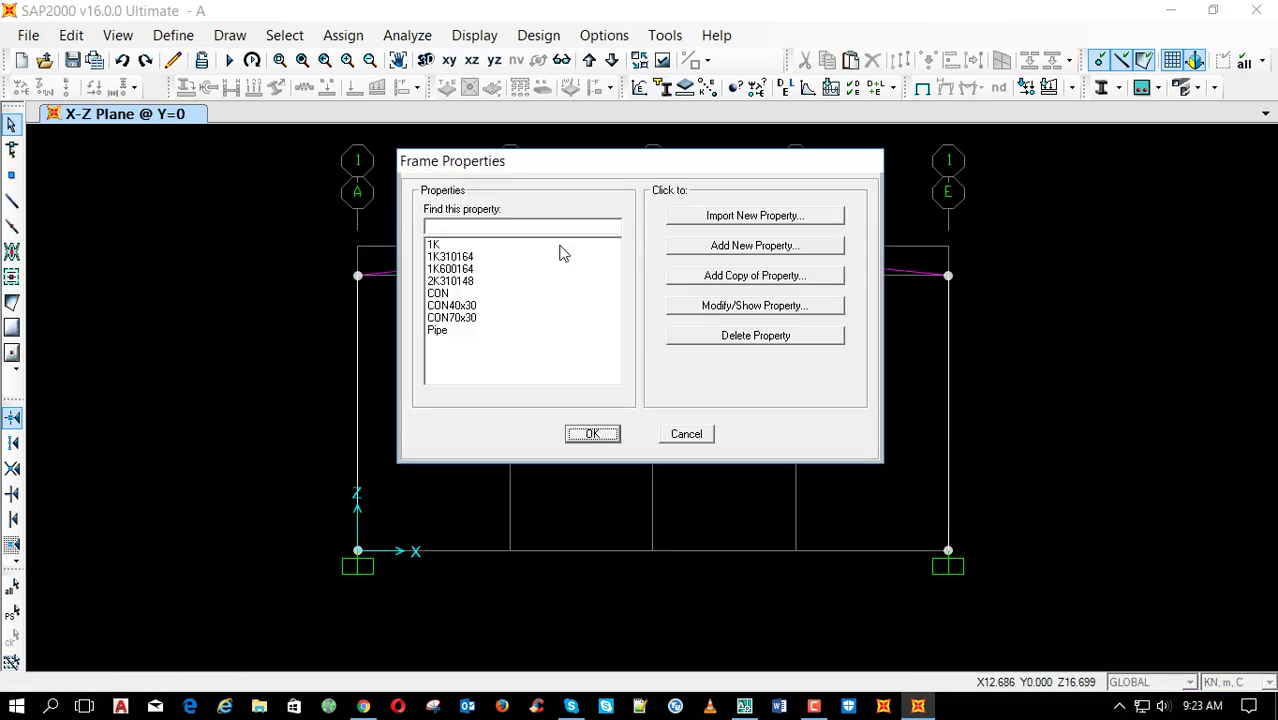
pyautogui.click(476, 322)
pyautogui.click(736, 306)
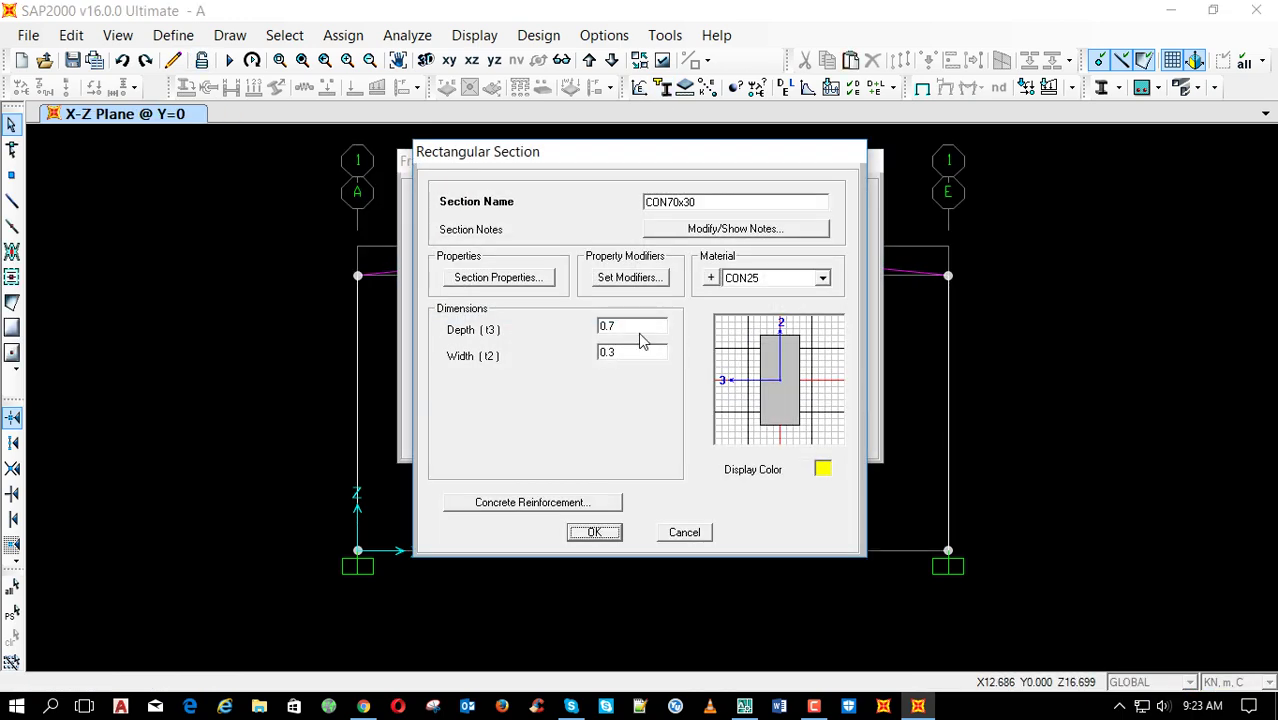
pyautogui.click(650, 324)
pyautogui.click(650, 324)
pyautogui.write('5')
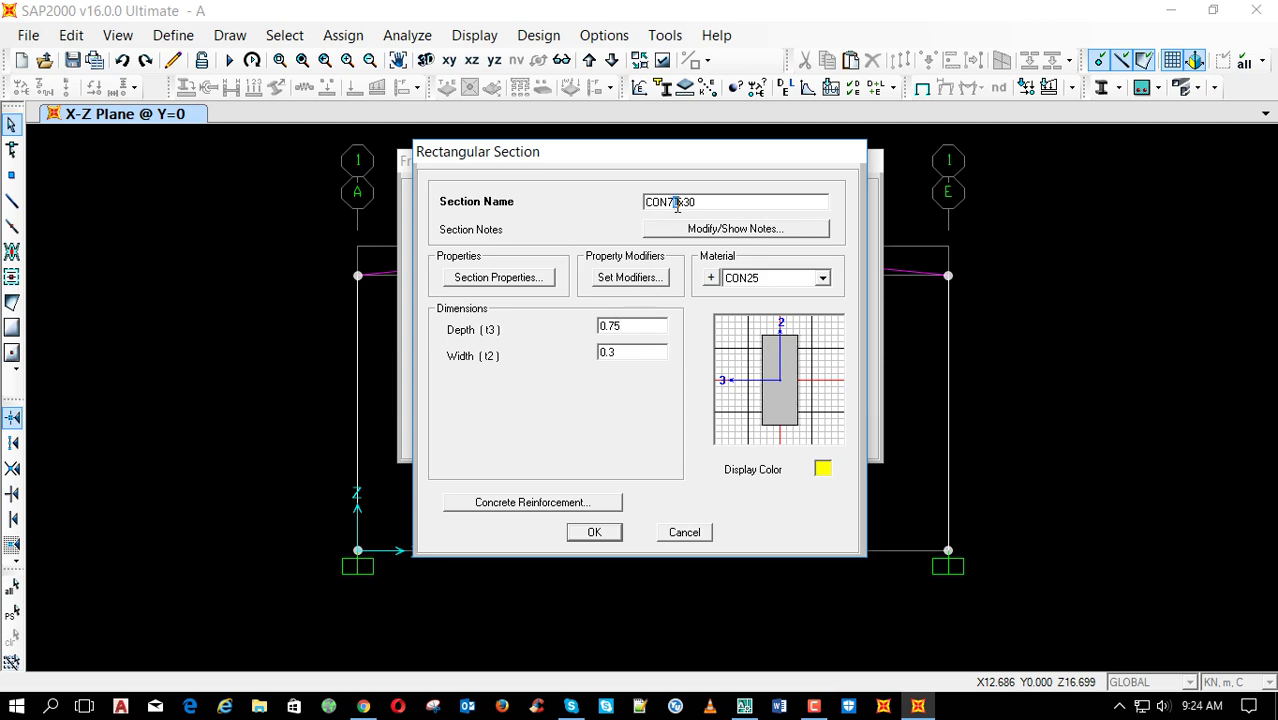
pyautogui.click(598, 533)
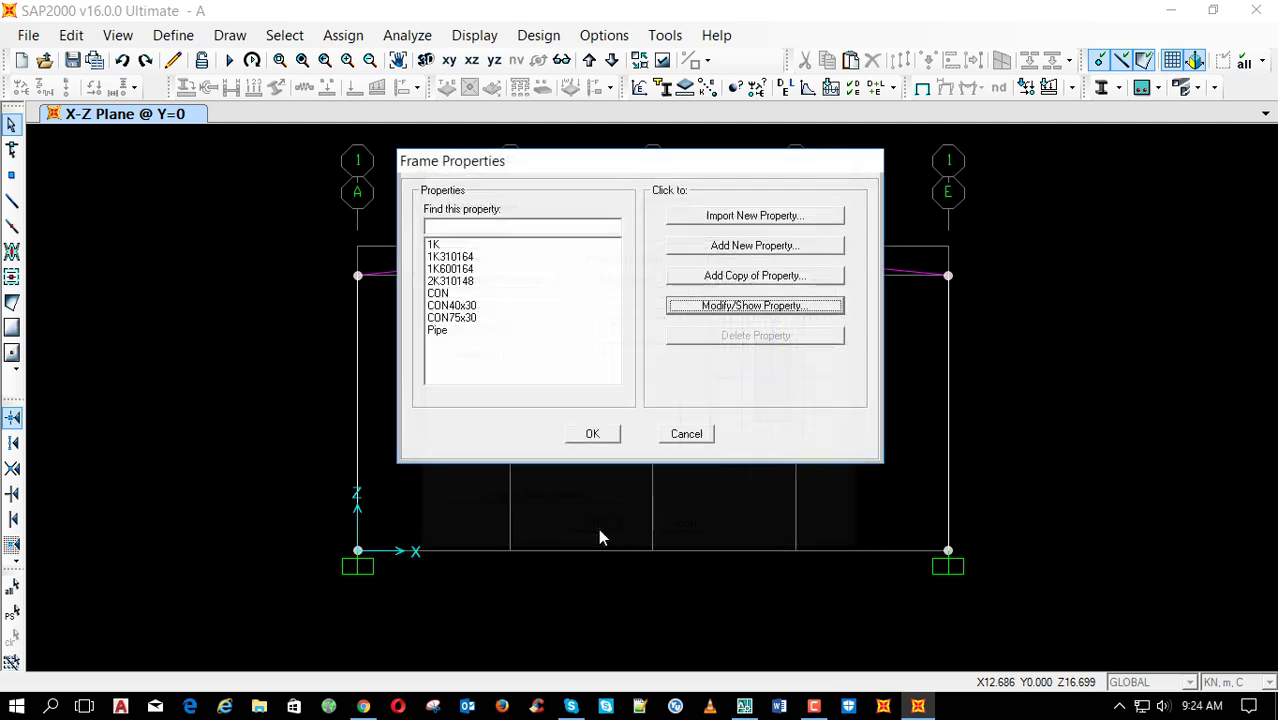
pyautogui.click(602, 433)
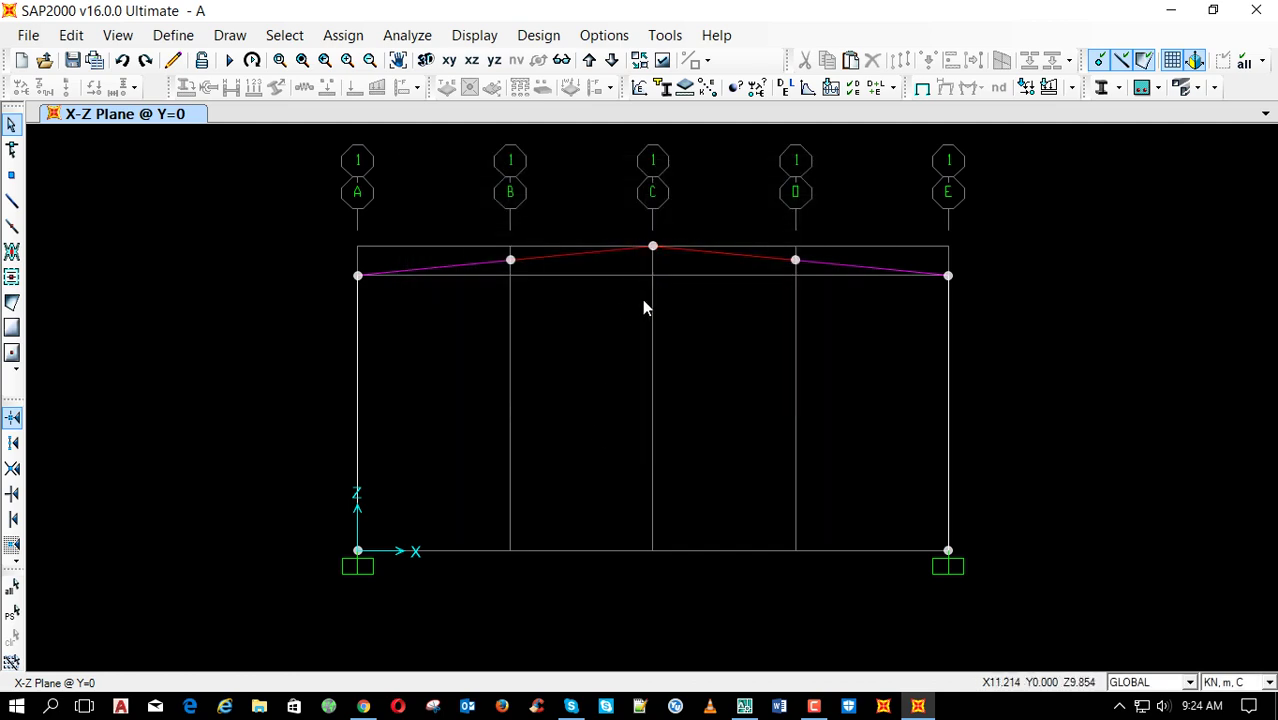
# Display the frame with extruded sections and inspect the column-to-rafter connection in 3-D, returning to the X-Z plane
pyautogui.hotkey('ctrl', 'w')
pyautogui.click(938, 466)
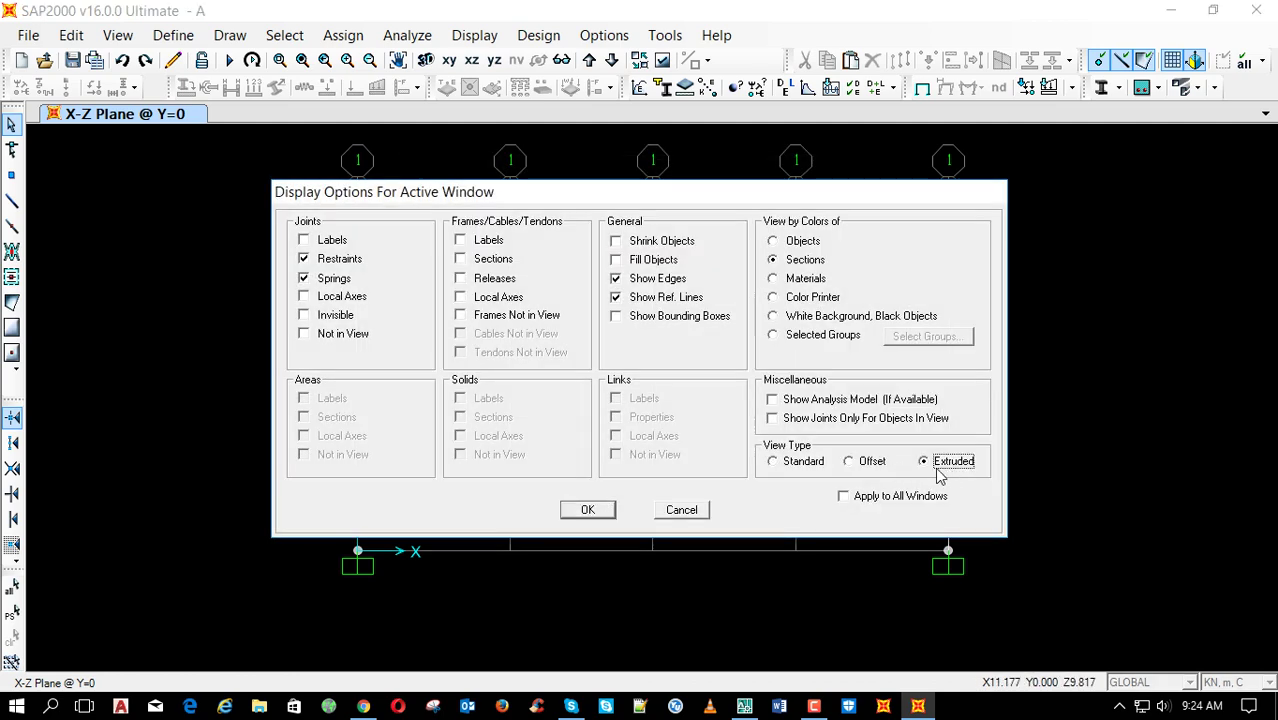
pyautogui.click(592, 512)
pyautogui.click(425, 59)
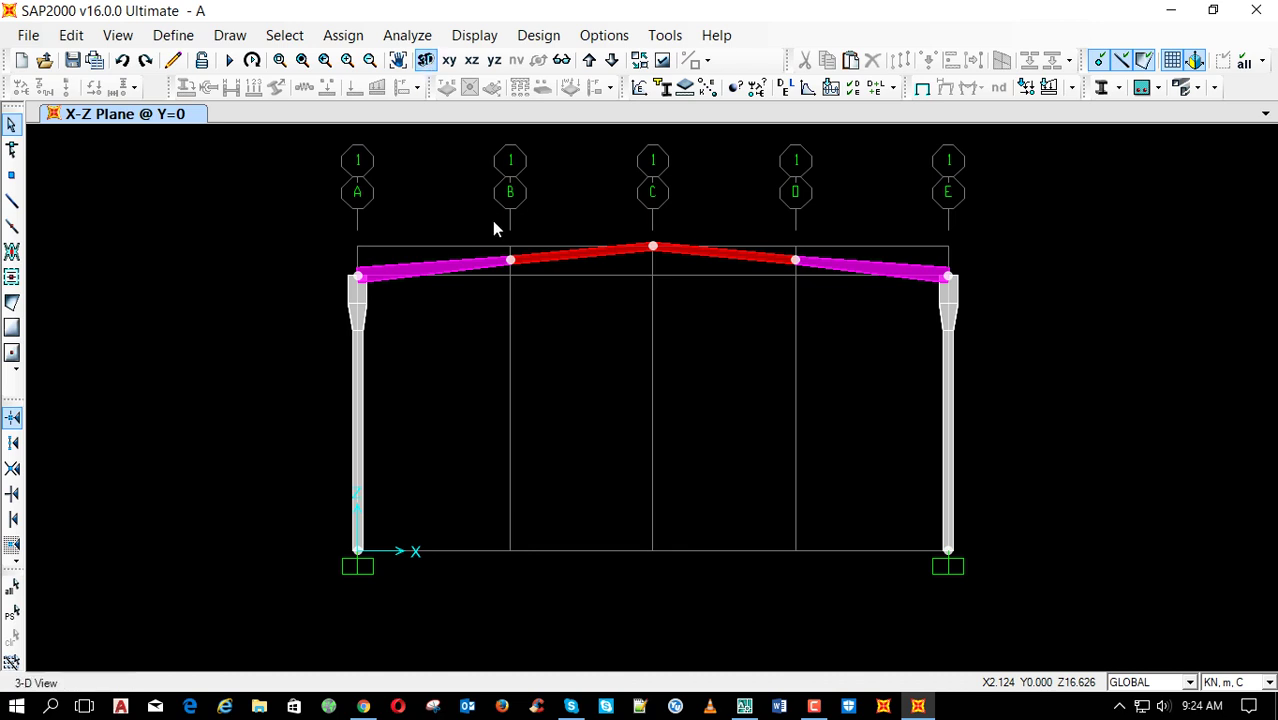
pyautogui.scroll(5, 482, 387)
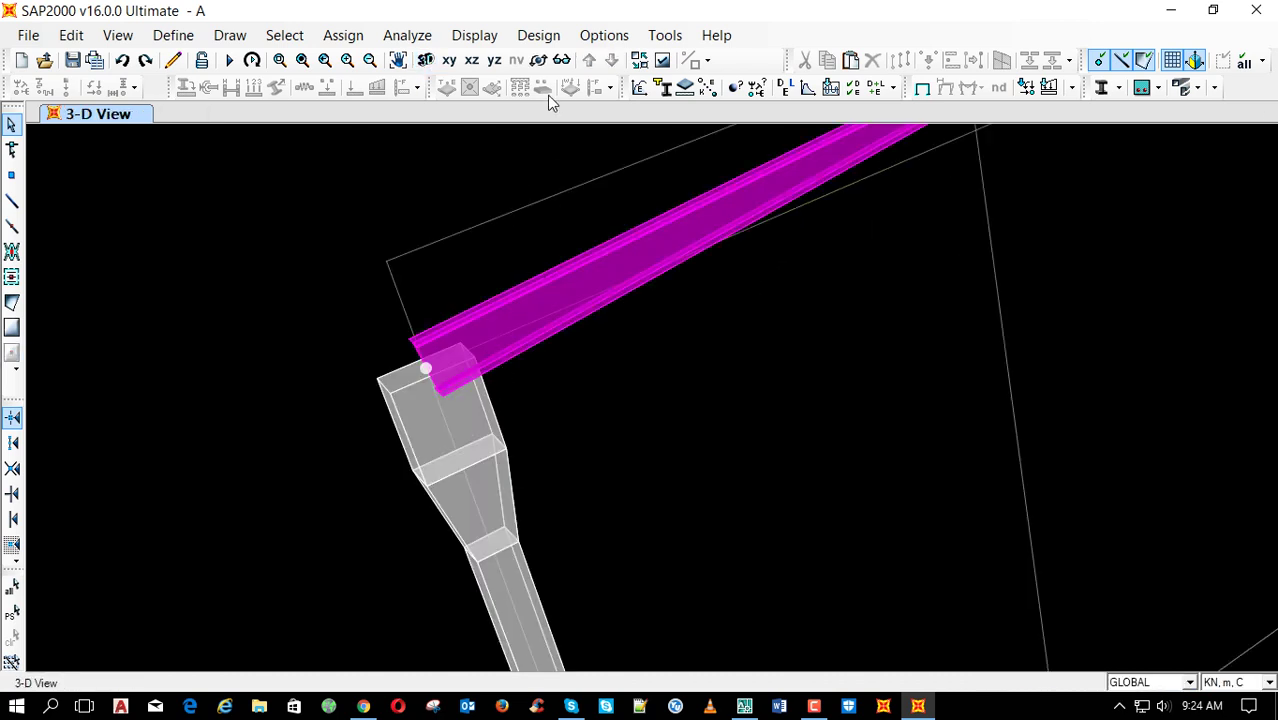
pyautogui.click(471, 60)
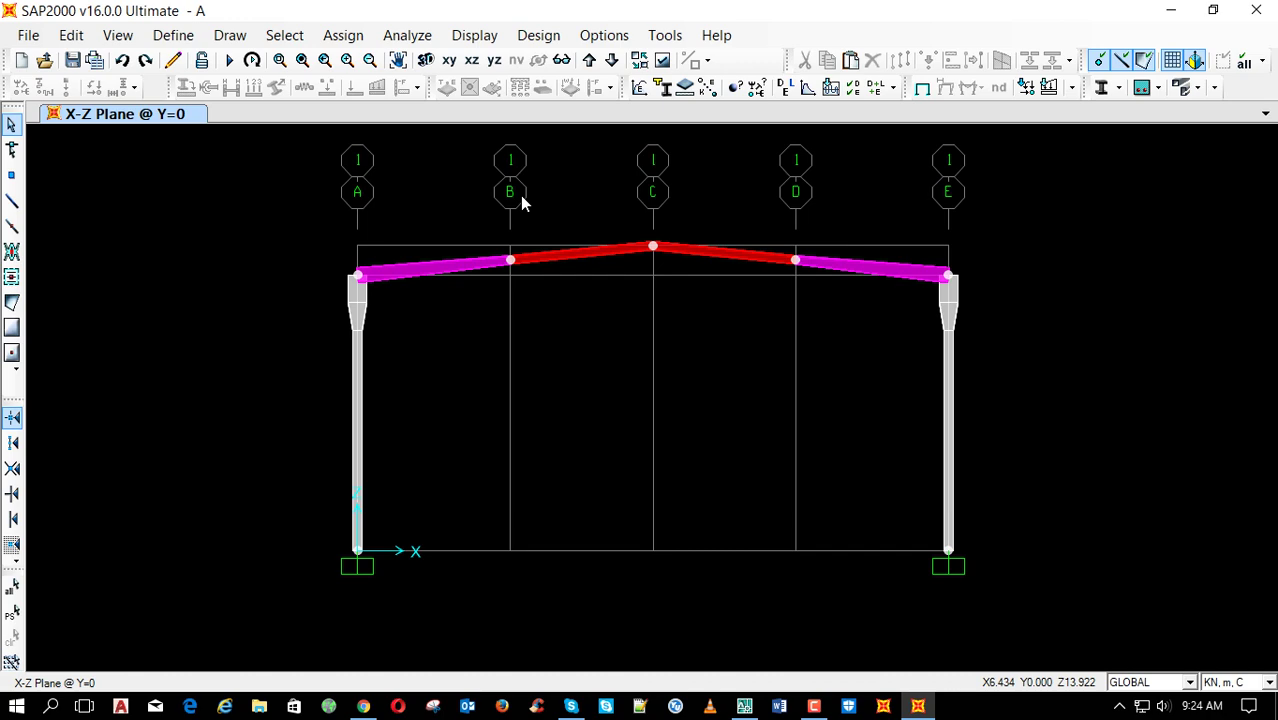
# Set the outside height of section 2K310148 to 0.384 m and rename the section 2K384148
pyautogui.click(664, 88)
pyautogui.click(467, 283)
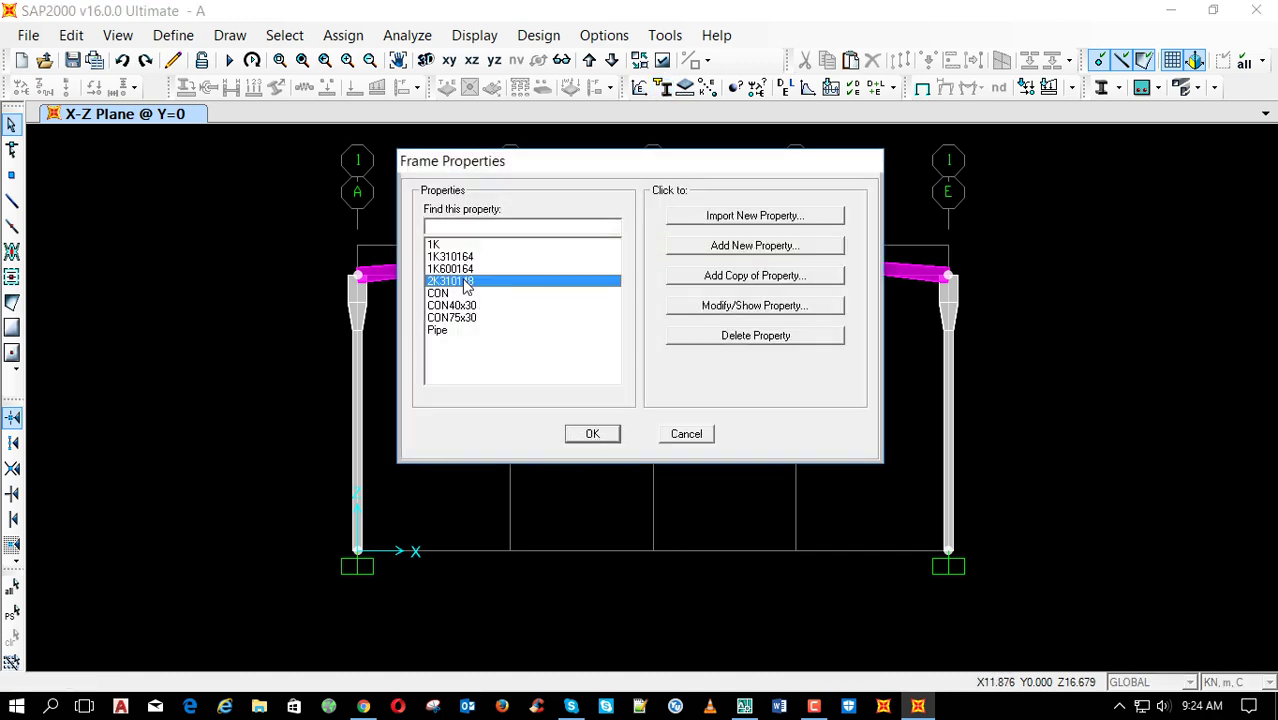
pyautogui.click(690, 308)
pyautogui.doubleClick(610, 326)
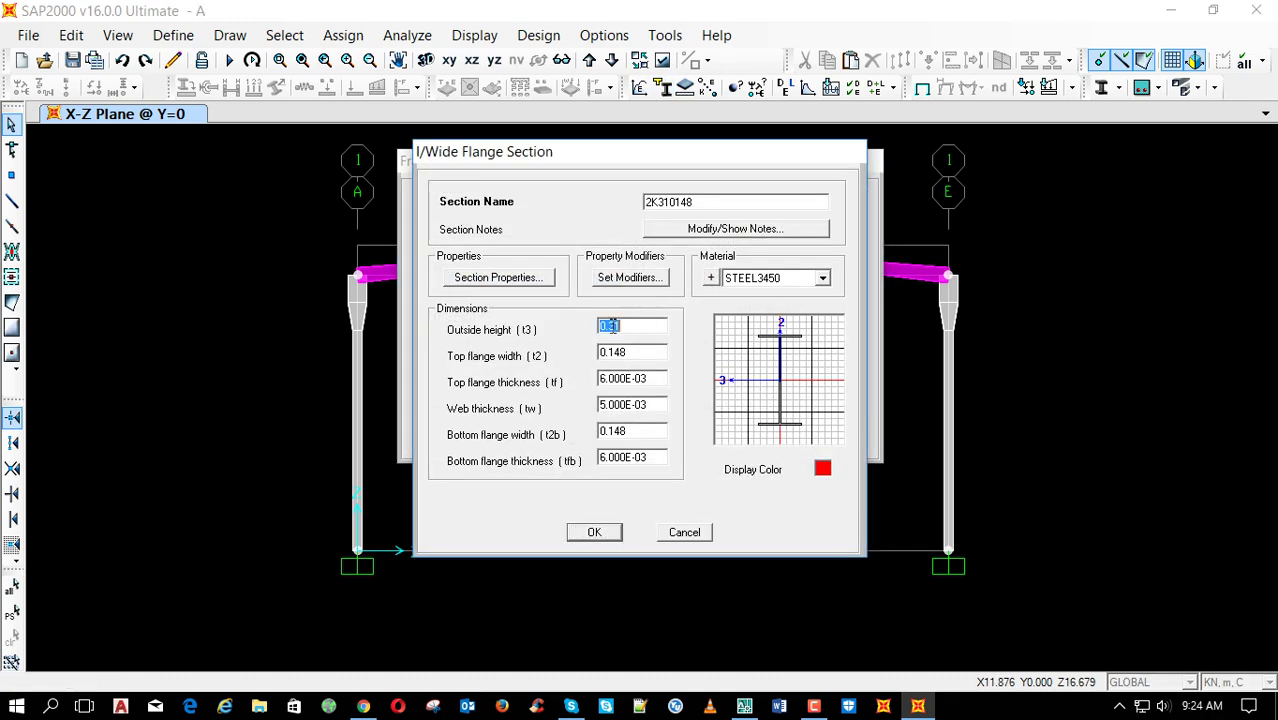
pyautogui.write('0.384')
pyautogui.moveTo(663, 204); pyautogui.dragTo(676, 204)
pyautogui.write('38')
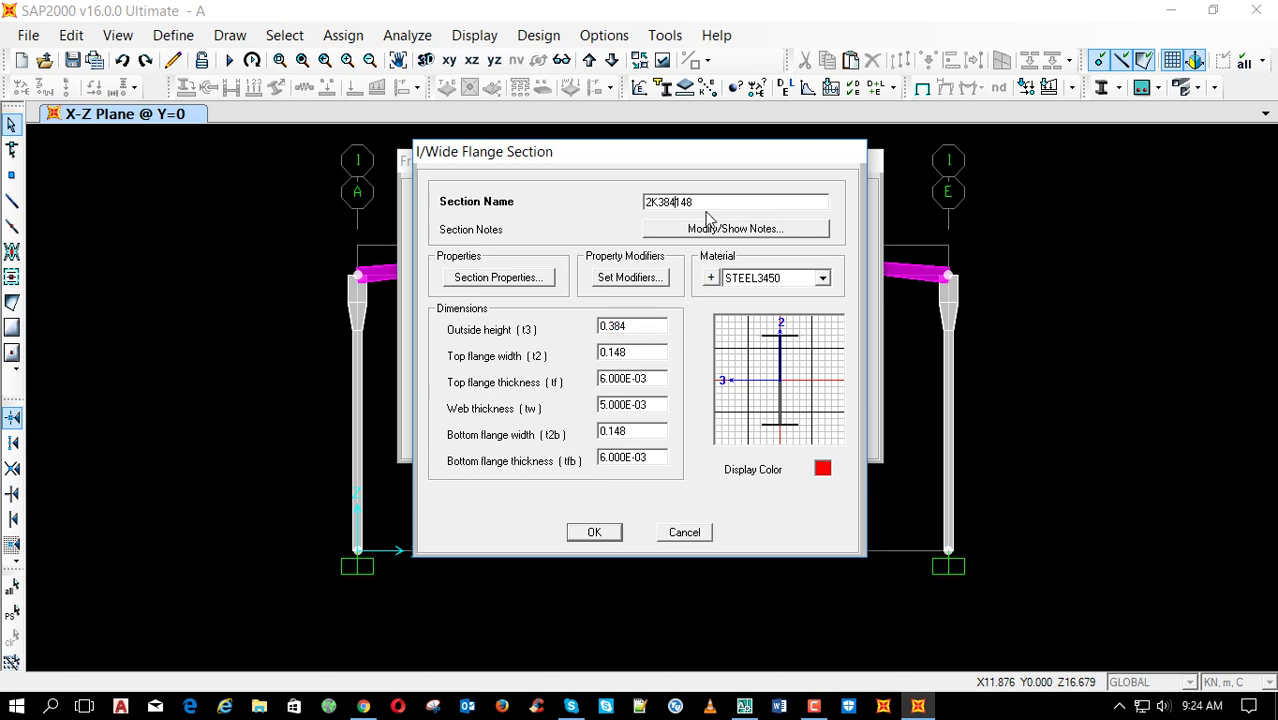
pyautogui.click(594, 532)
# Set the outside height of section 1K310164 to 0.384 m, rename the section 1K384164 and accept the frame property changes
pyautogui.click(478, 257)
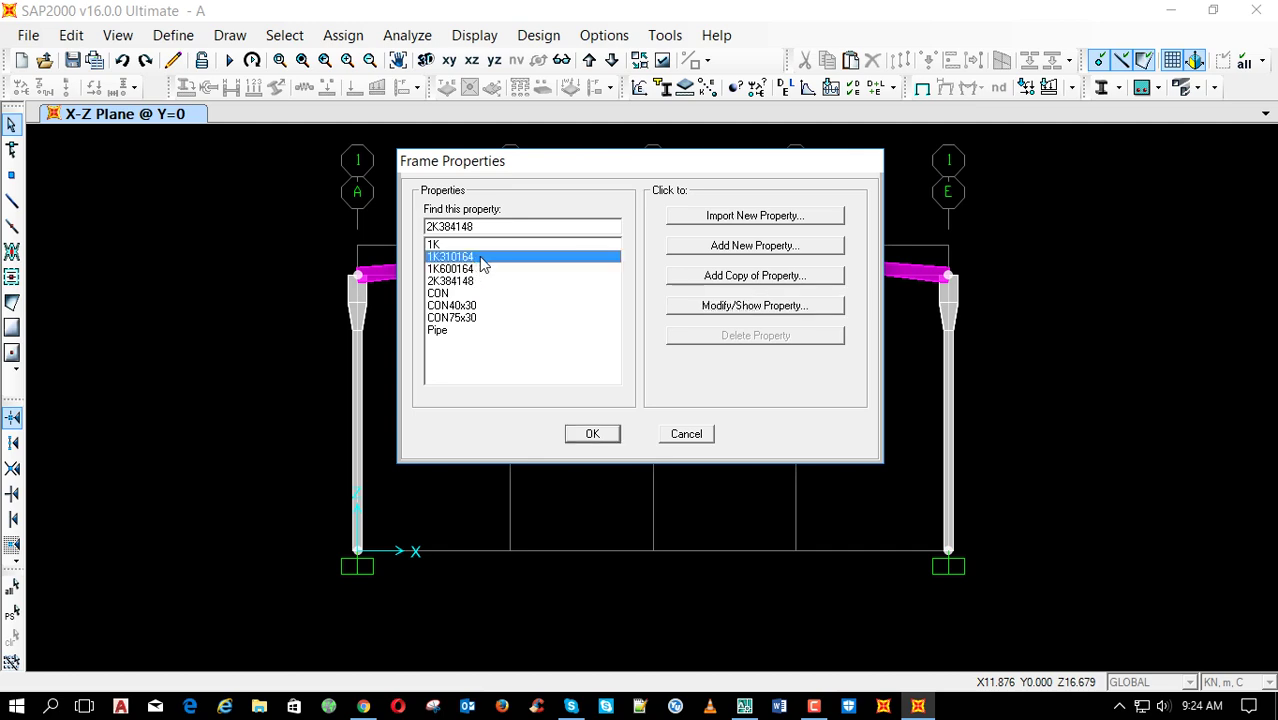
pyautogui.click(692, 308)
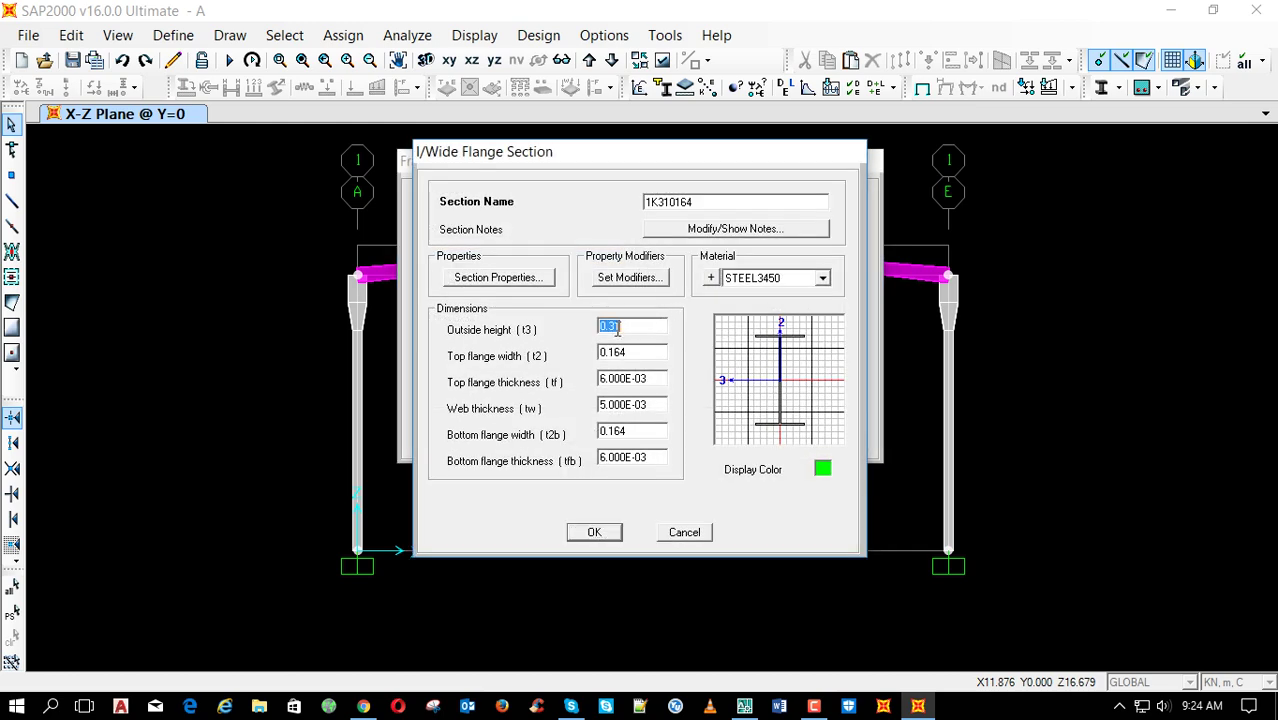
pyautogui.click(657, 328)
pyautogui.press('BackSpace')
pyautogui.write('84')
pyautogui.moveTo(662, 203); pyautogui.dragTo(678, 205)
pyautogui.write('84')
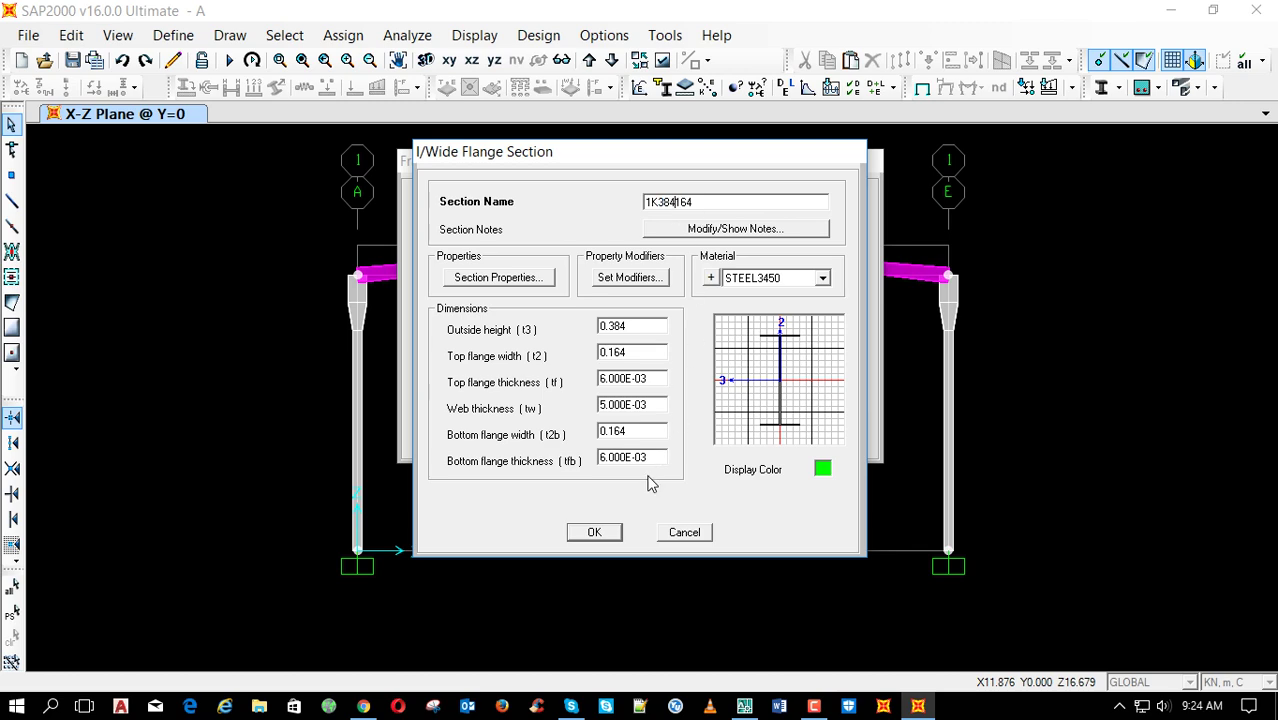
pyautogui.click(608, 531)
pyautogui.click(594, 436)
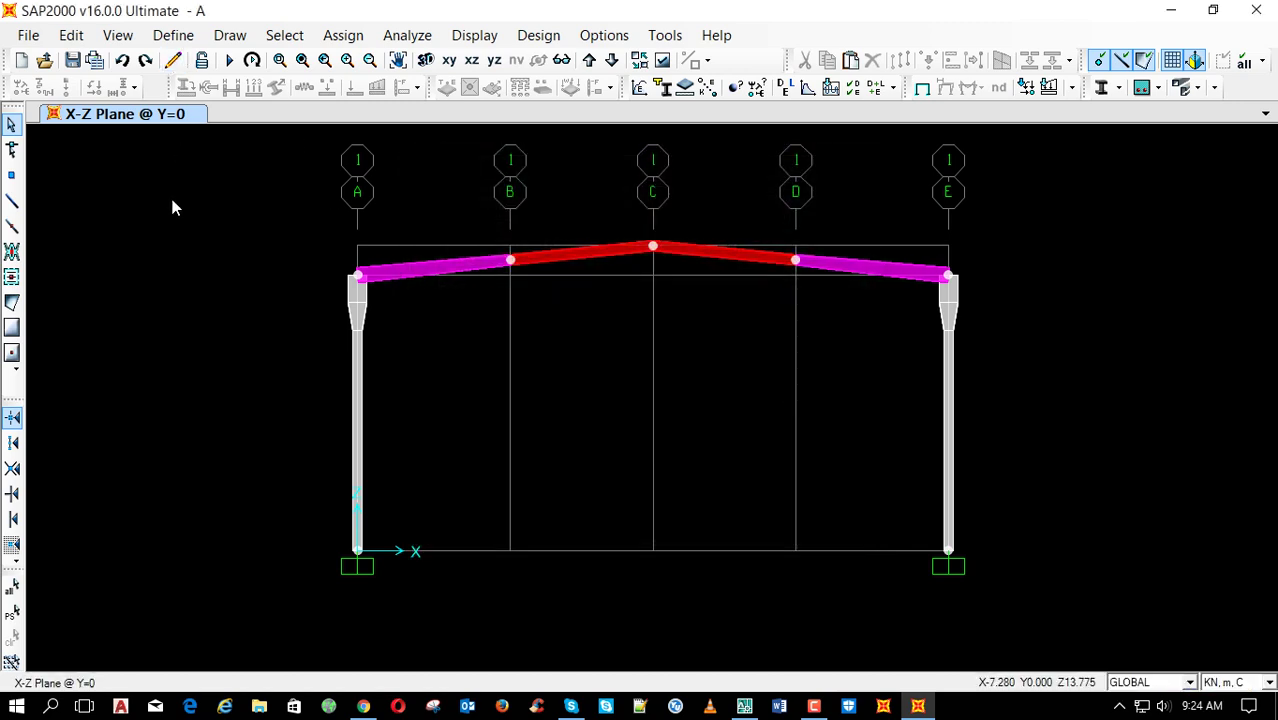
# Rerun the analysis with the revised sections and check the apex displacement in the COMB2 deformed shape
pyautogui.press('F5')
pyautogui.press('Return')
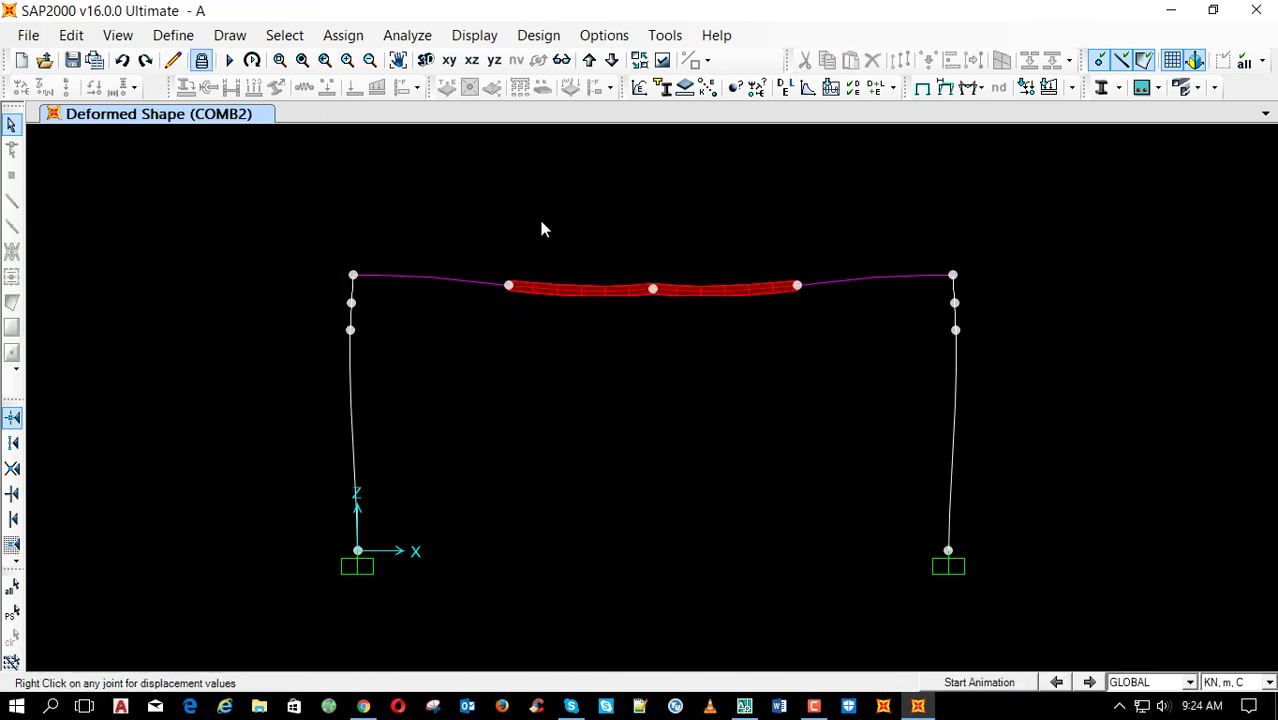
pyautogui.rightClick(640, 288)
# Run the steel design check of the rafters and display their P-M interaction ratios
pyautogui.hotkey('shift', 'F5')
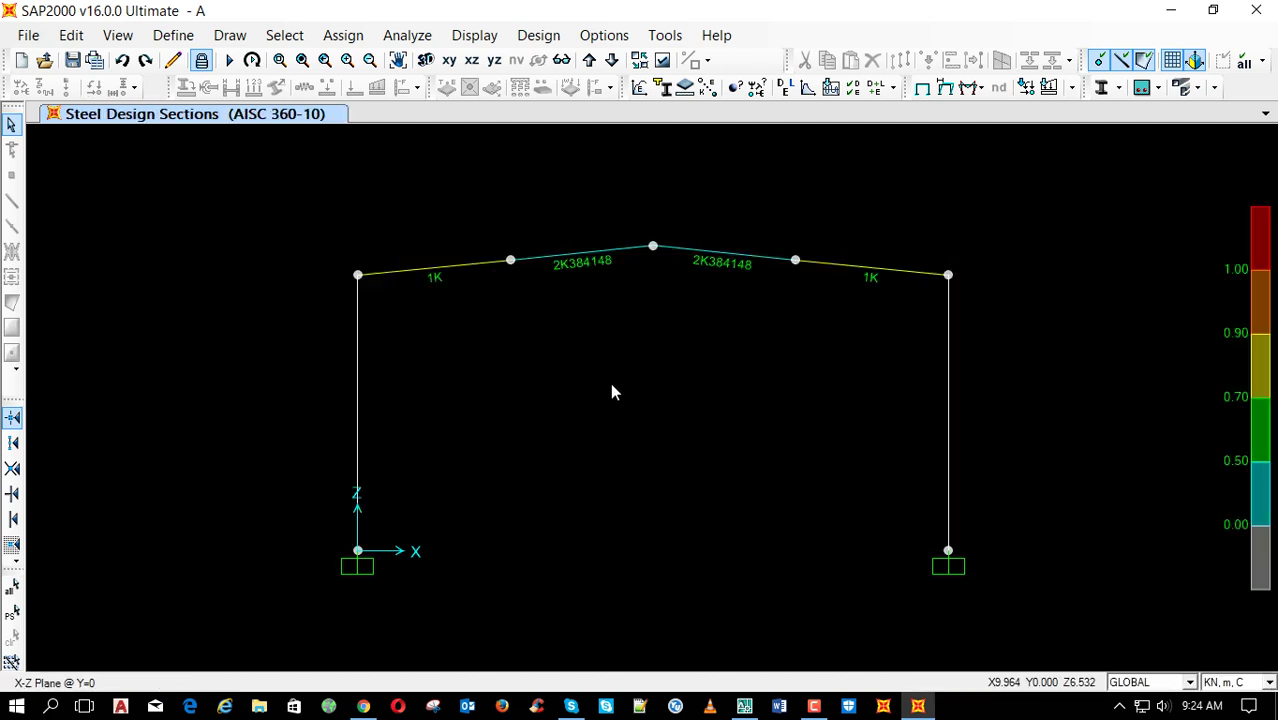
pyautogui.press('Return')
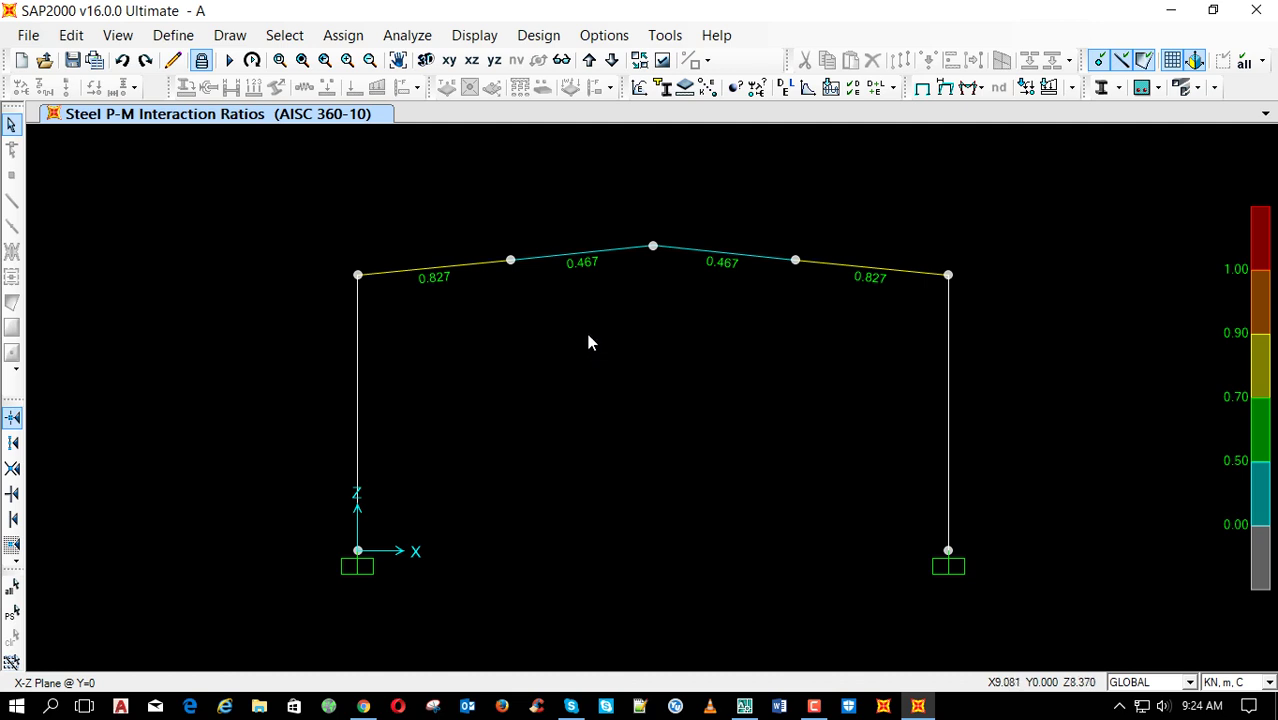
# Unlock the model and replicate the entire frame once, linearly, with a dy increment of 4.8 m
pyautogui.hotkey('ctrl', 'q')
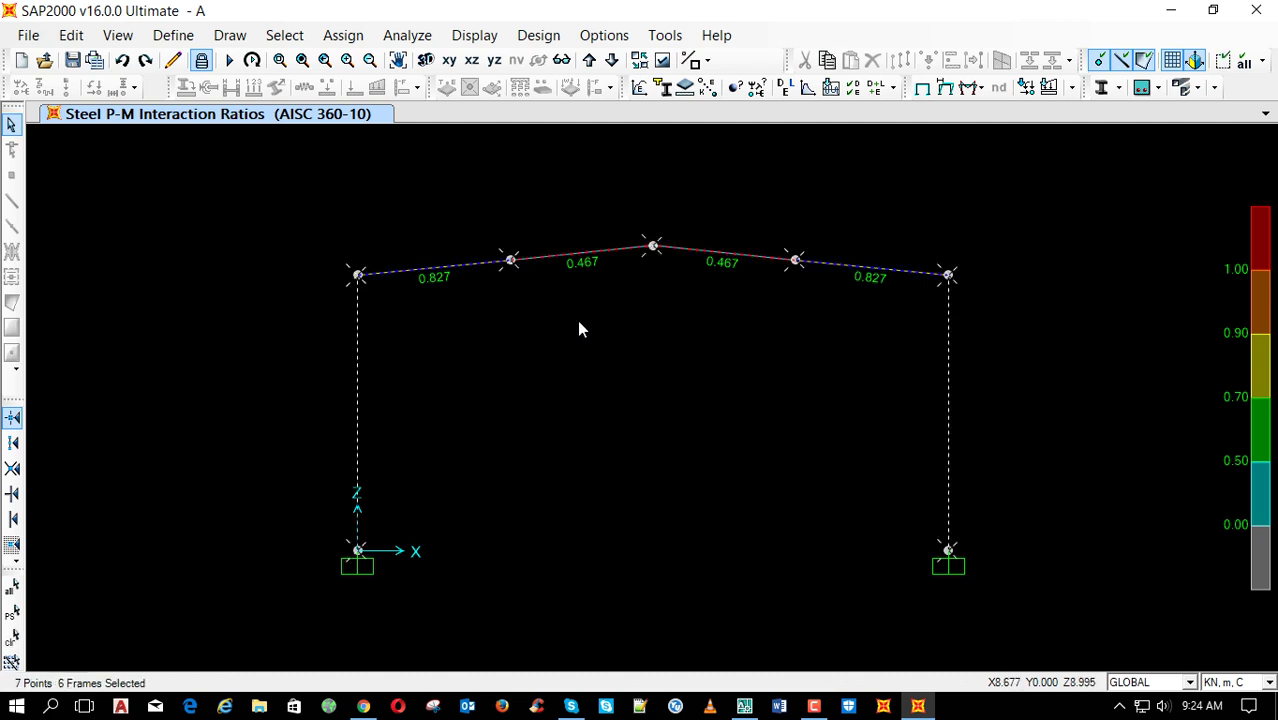
pyautogui.click(201, 60)
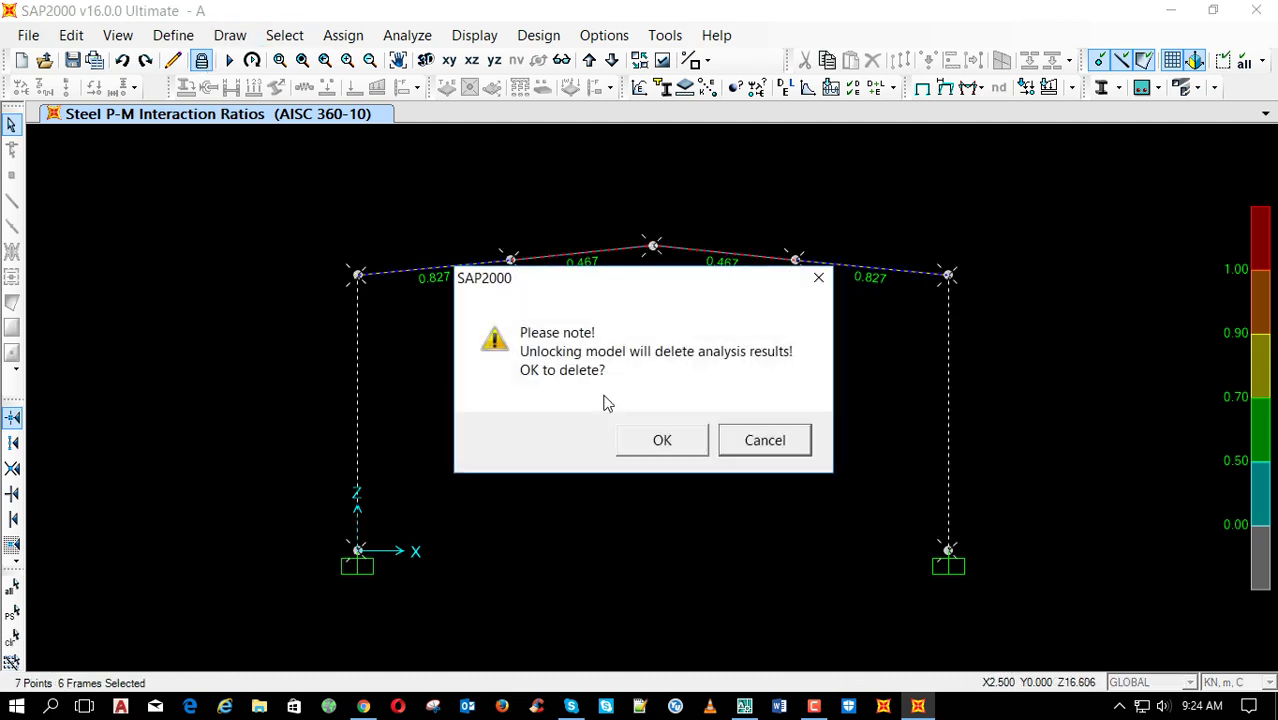
pyautogui.click(660, 438)
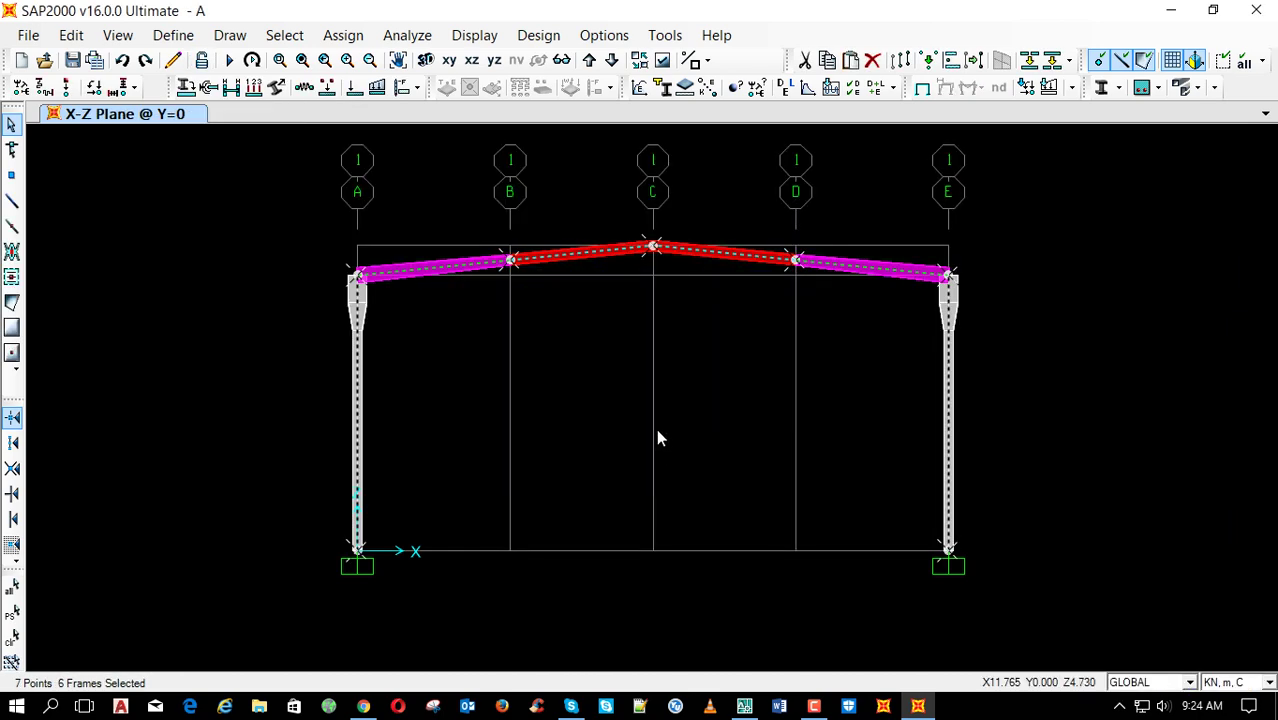
pyautogui.hotkey('ctrl', 'r')
pyautogui.doubleClick(552, 301)
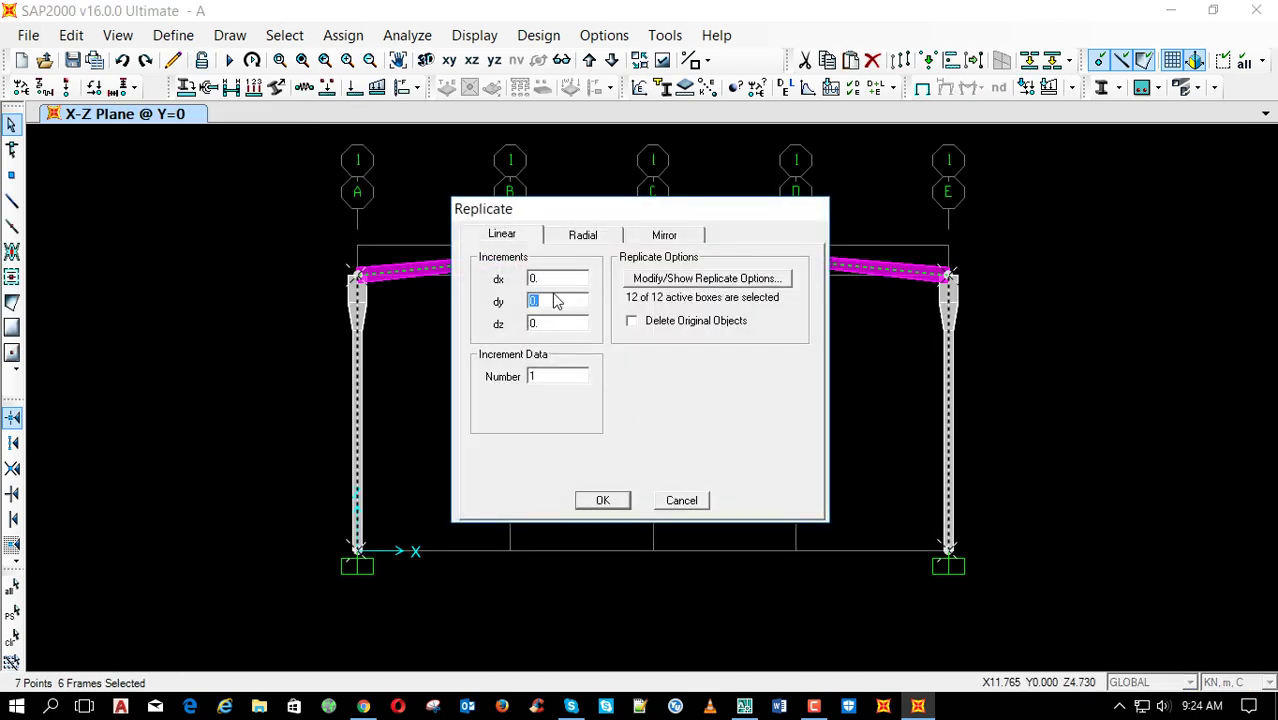
pyautogui.write('4')
pyautogui.click(600, 500)
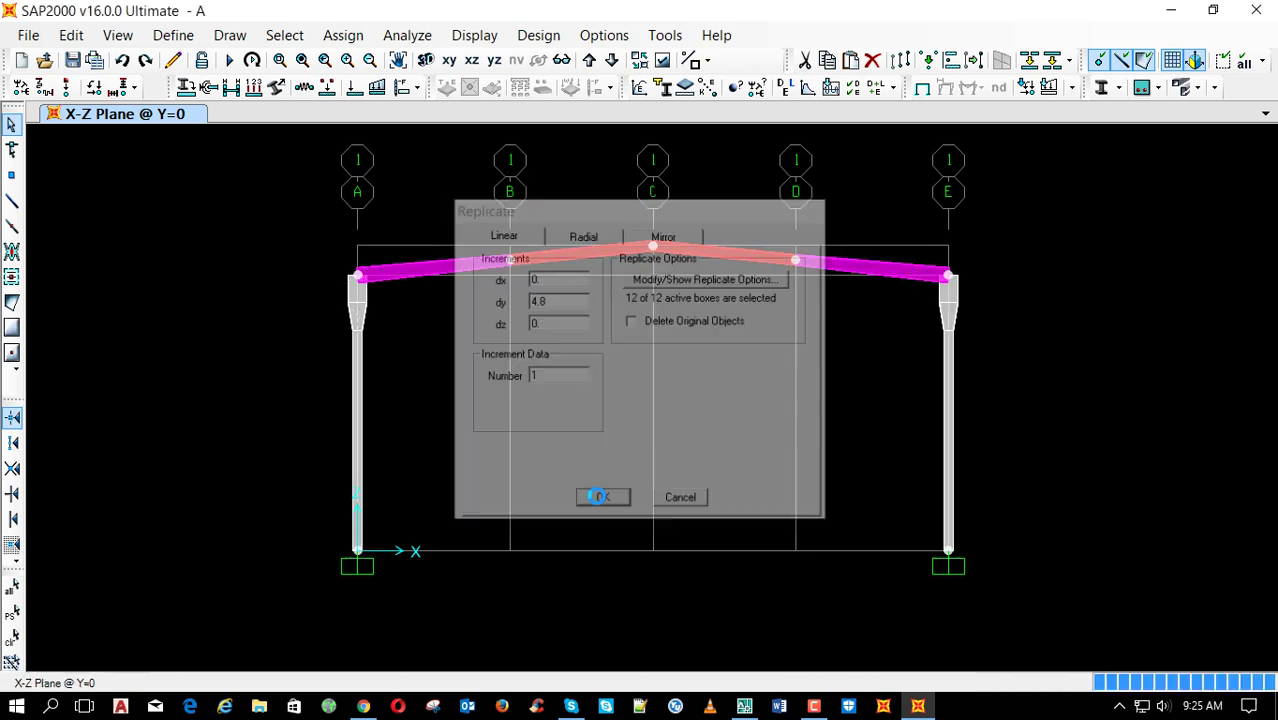
# Add Y grid lines at ordinates 4.8 m and 7.85 m (4.8+3.05) to the GLOBAL grid system
pyautogui.doubleClick(596, 549)
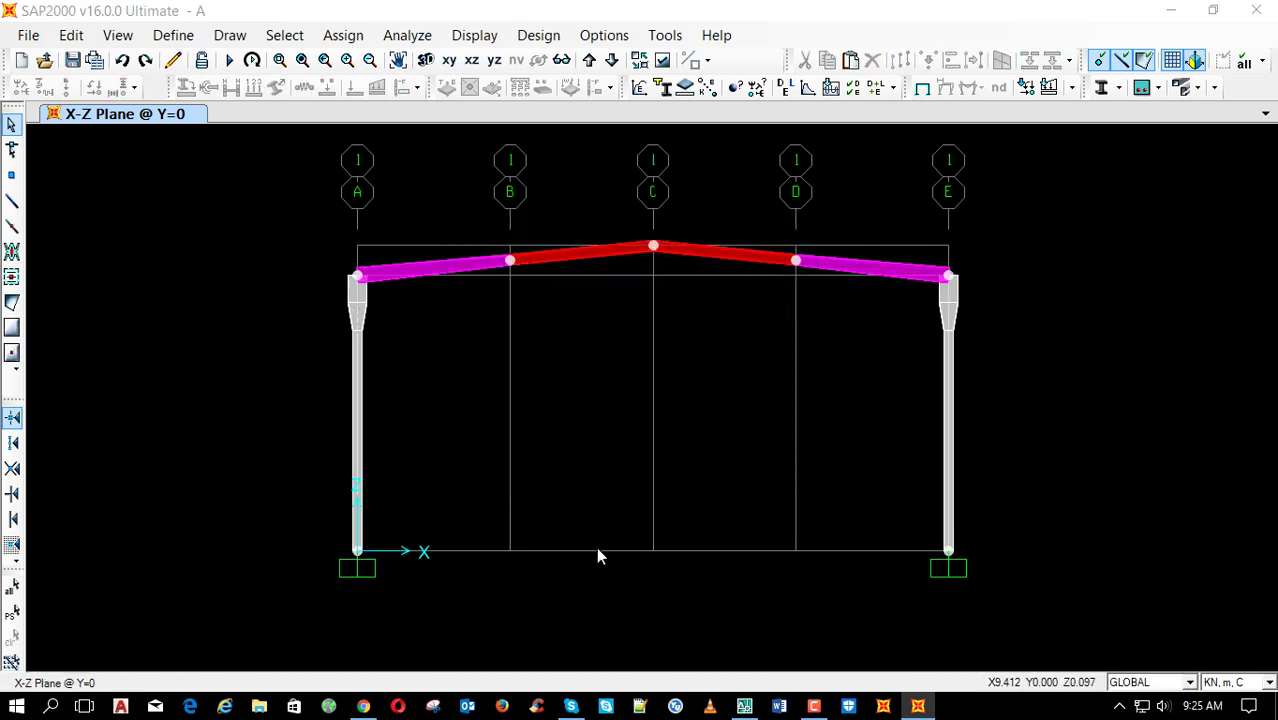
pyautogui.click(474, 382)
pyautogui.write('4.8')
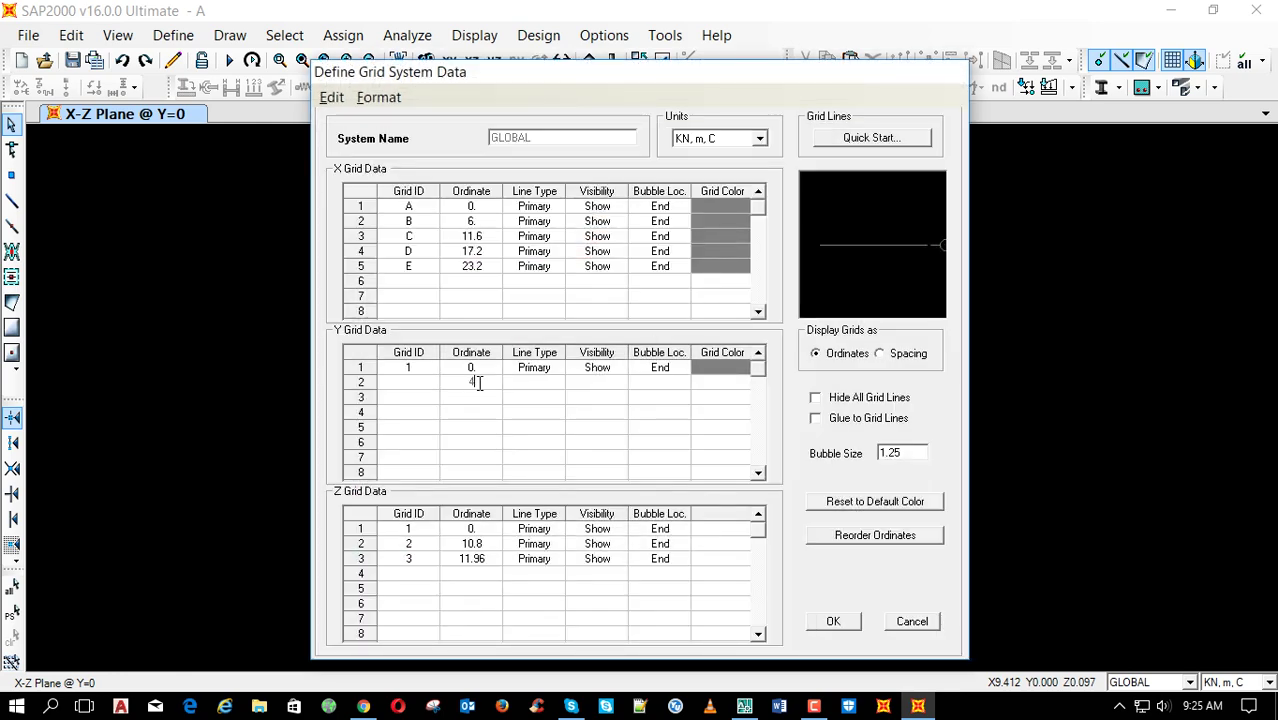
pyautogui.click(477, 403)
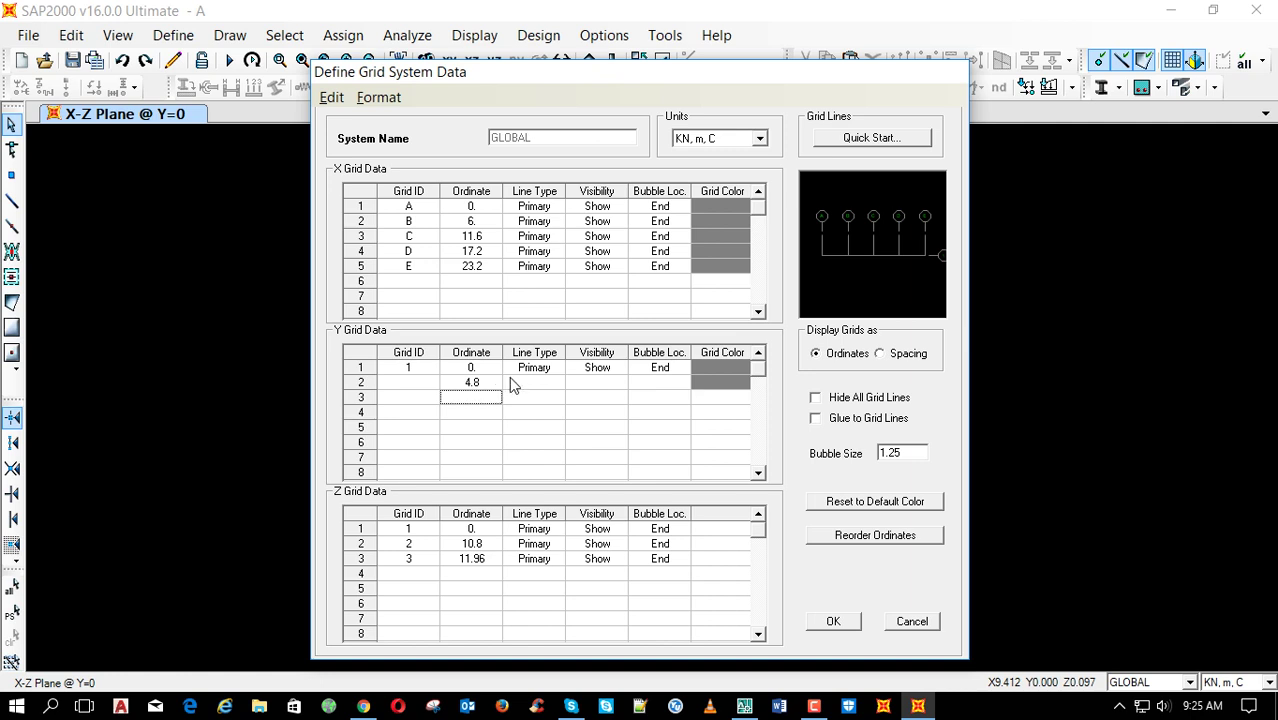
pyautogui.write('4.8+3.05')
pyautogui.click(473, 413)
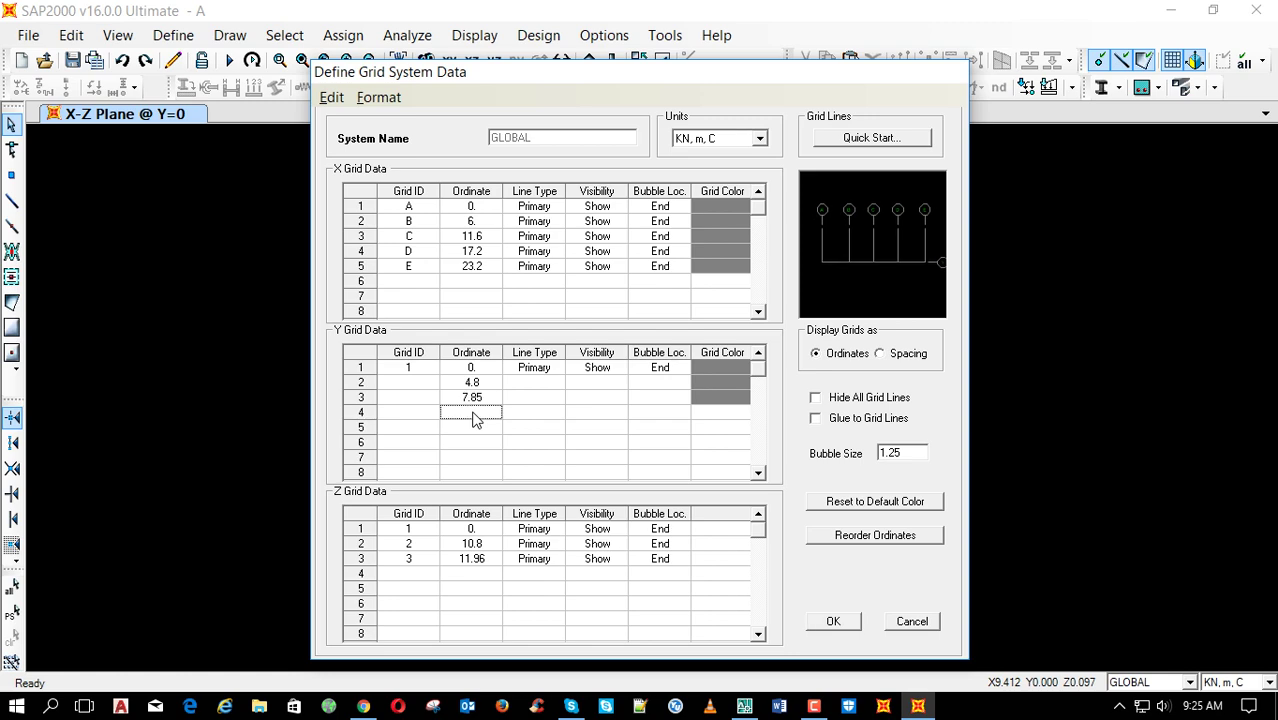
pyautogui.click(833, 621)
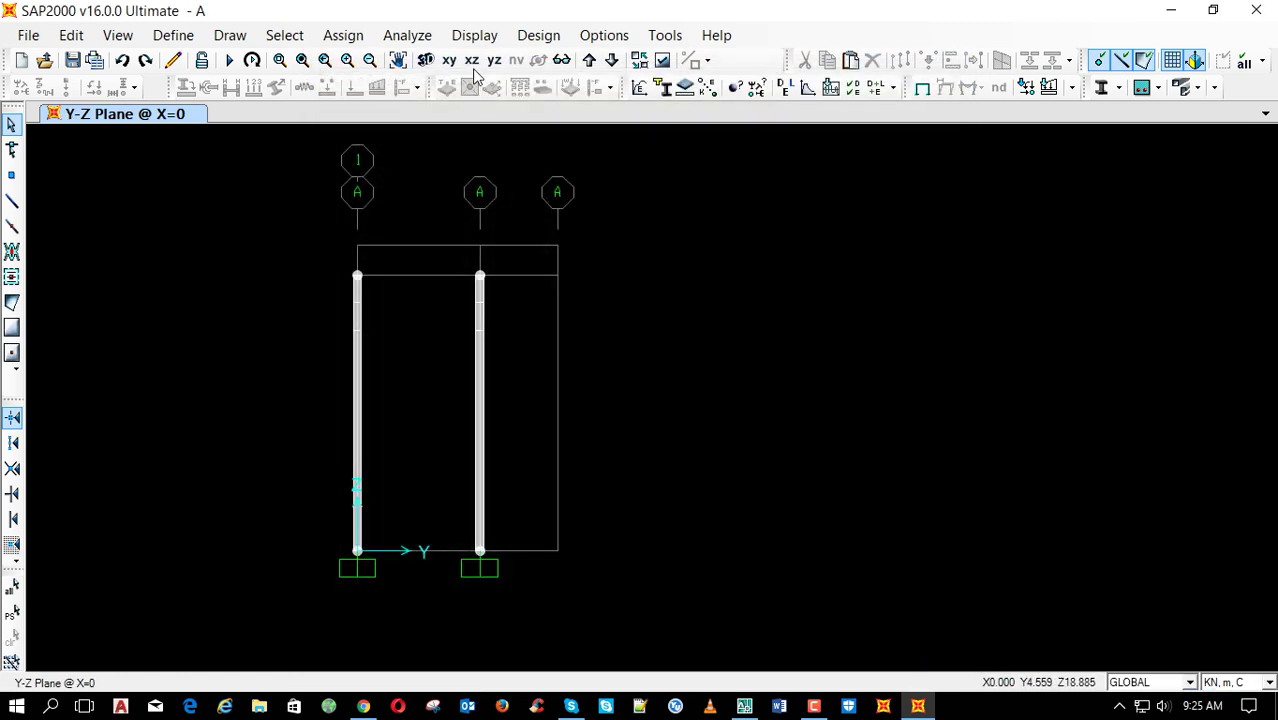
# Show the replicated frame in the X-Z plane at Y=4.8 and clear the column selection
pyautogui.click(479, 490)
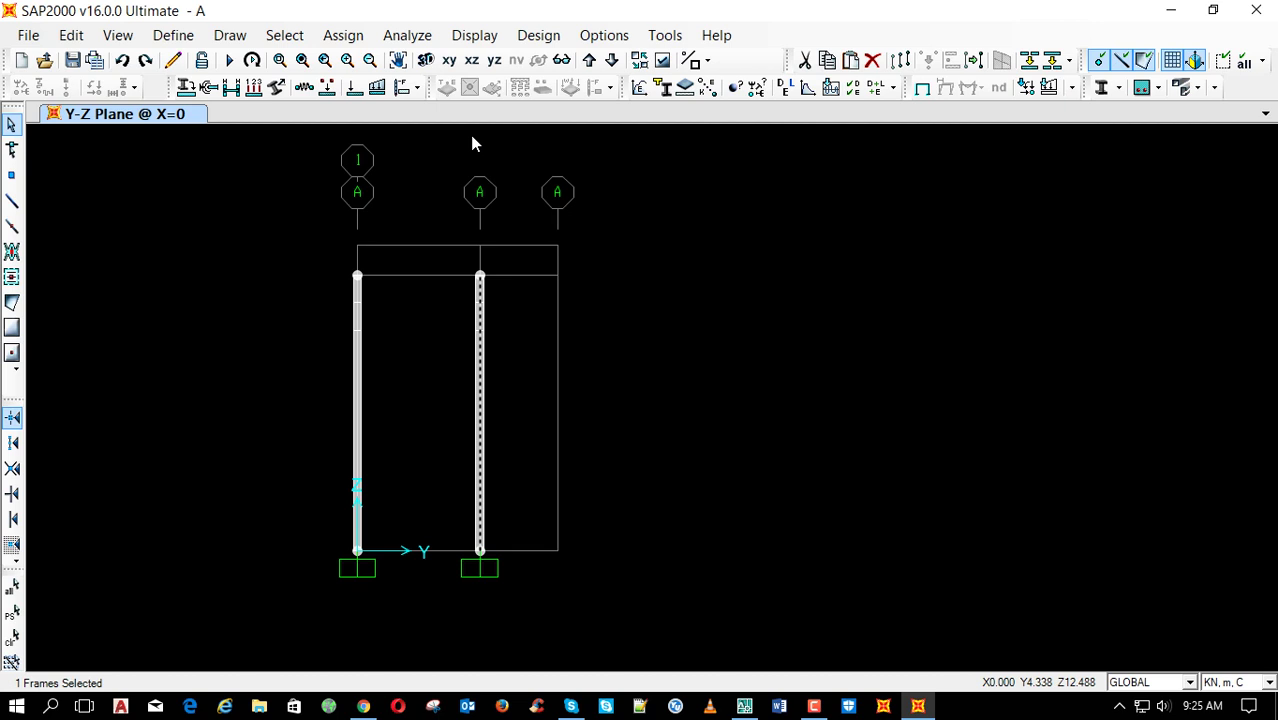
pyautogui.click(471, 60)
pyautogui.click(590, 62)
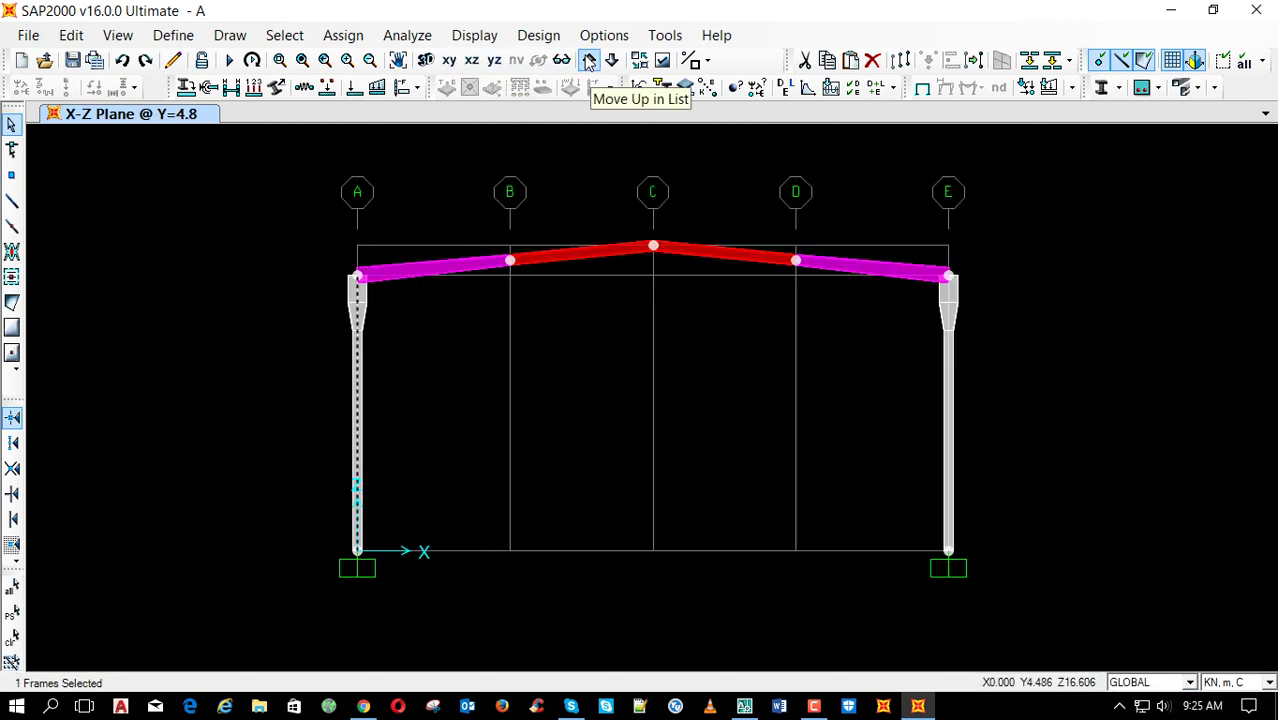
pyautogui.click(590, 62)
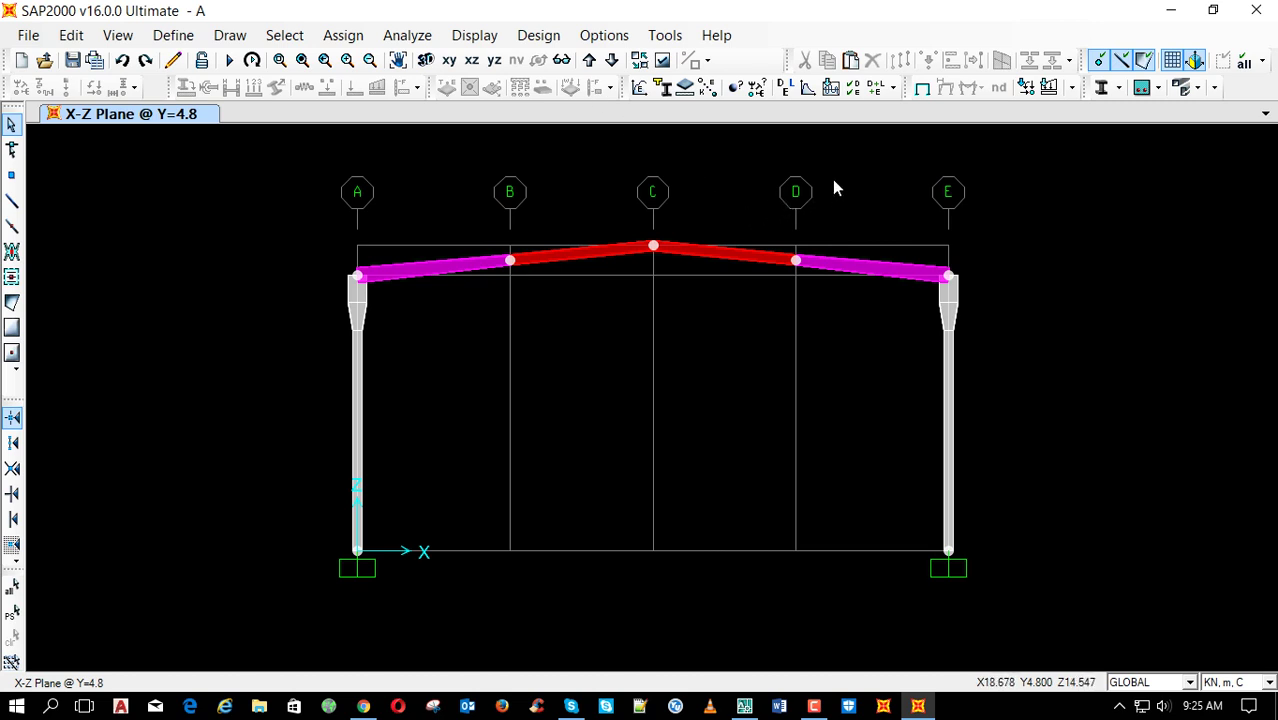
# Select the four rafter members of the Y=4.8 frame and switch the view type to Standard
pyautogui.moveTo(833, 183); pyautogui.dragTo(483, 372)
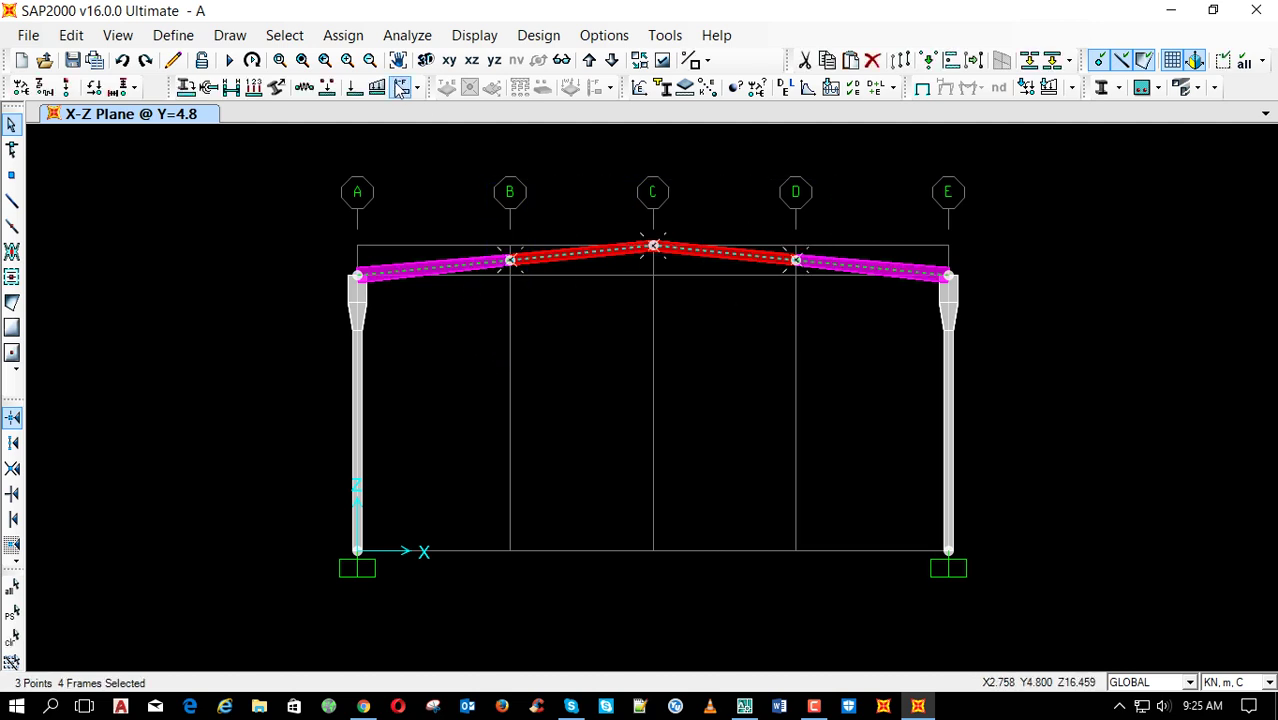
pyautogui.click(662, 60)
pyautogui.click(773, 457)
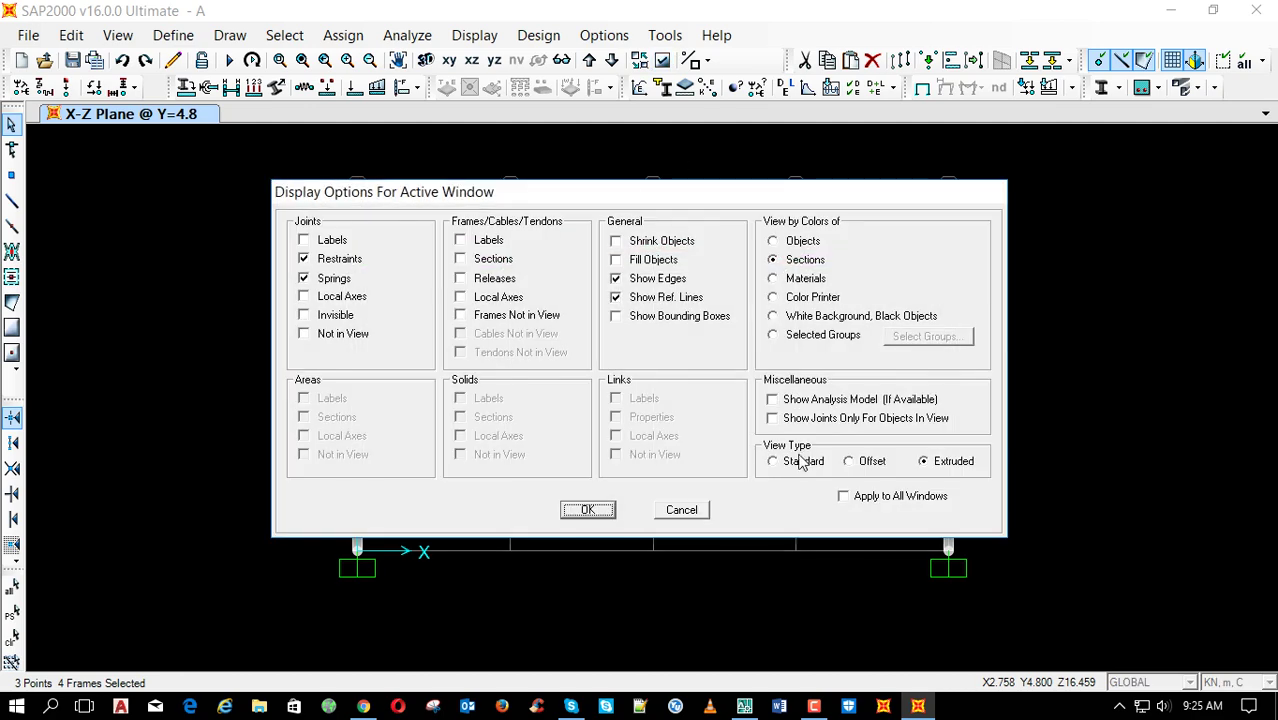
pyautogui.click(592, 509)
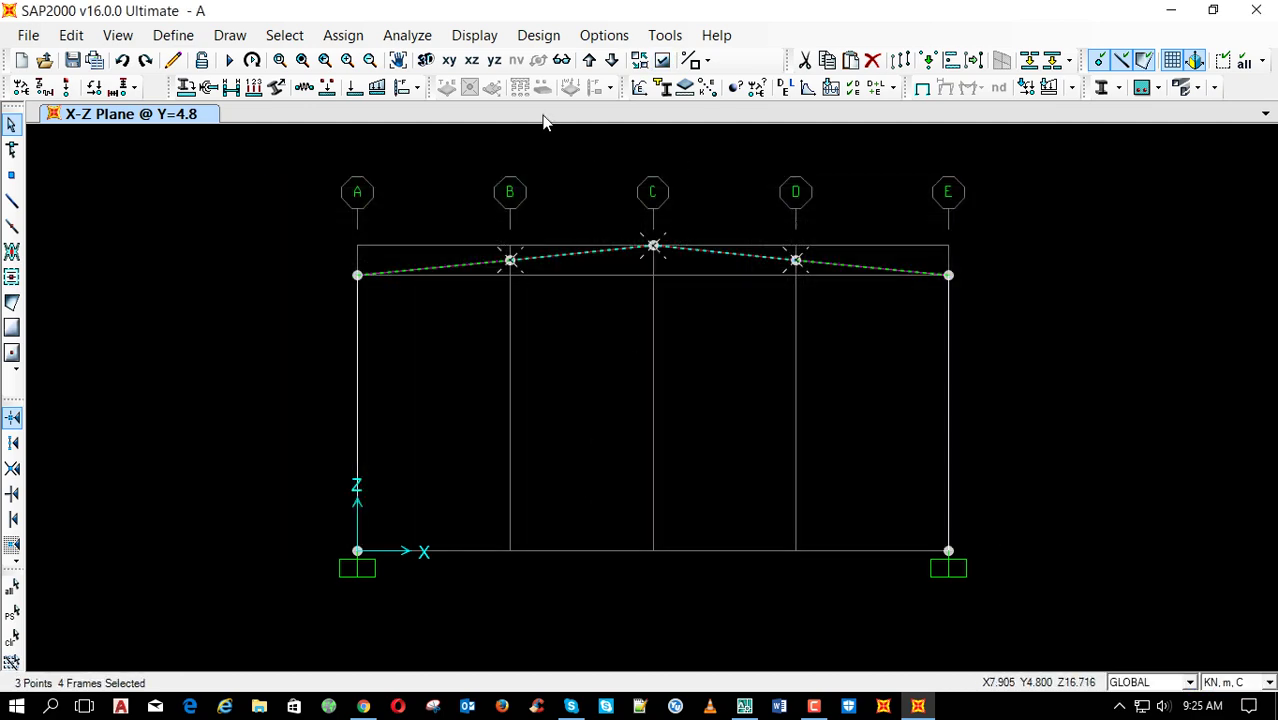
# Assign a uniform DL gravity load of 7.85/2 (3.925 kN/m) to the selected rafters, replacing existing loads
pyautogui.click(377, 87)
pyautogui.doubleClick(560, 495)
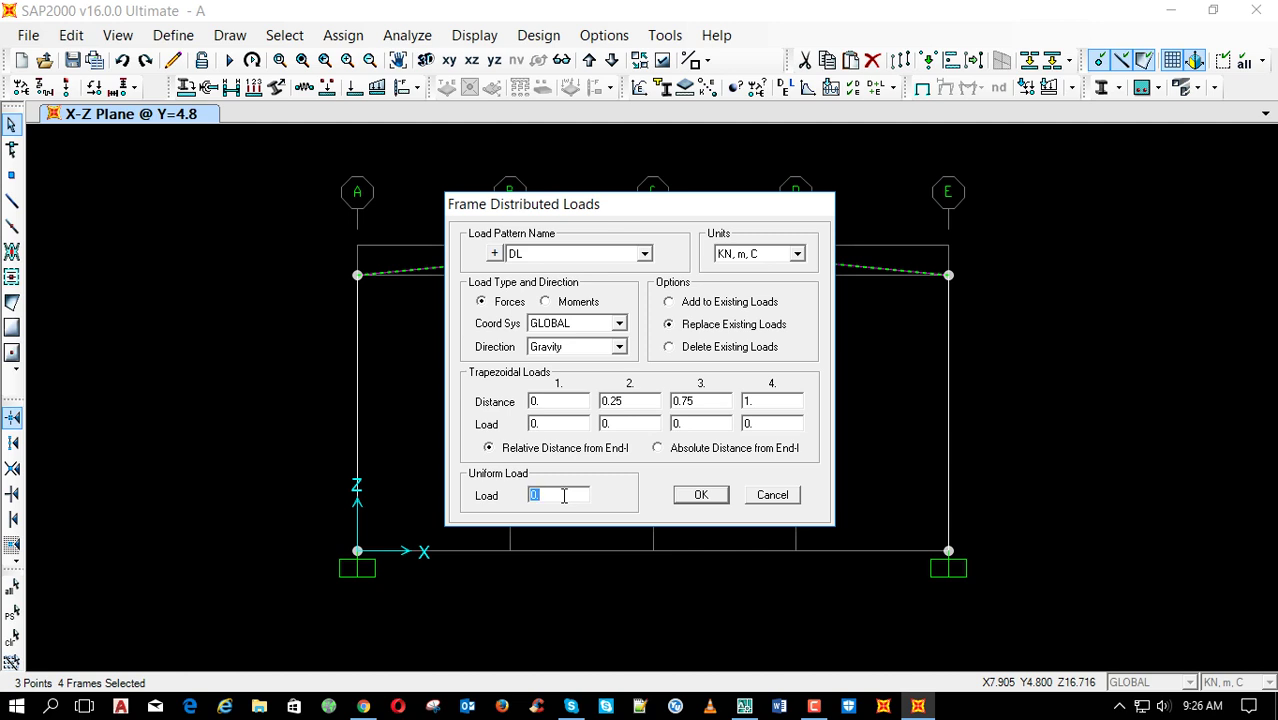
pyautogui.write('7.85/2')
pyautogui.click(552, 424)
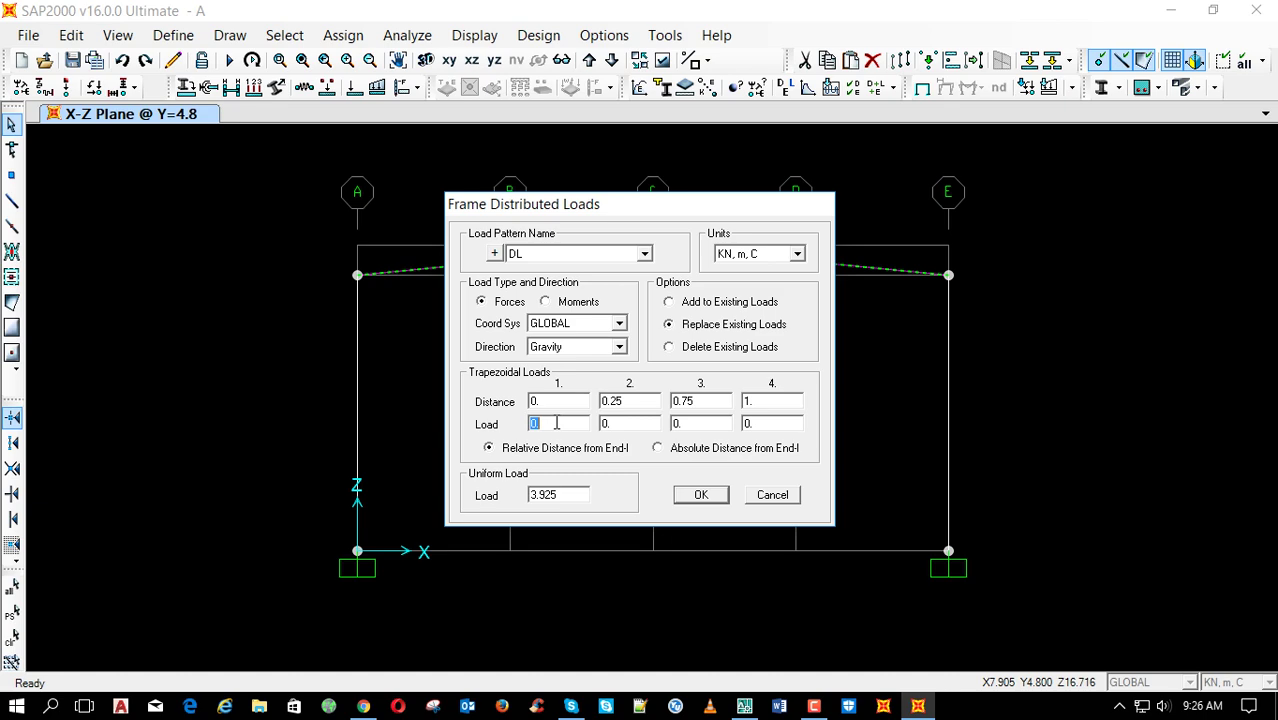
pyautogui.click(680, 497)
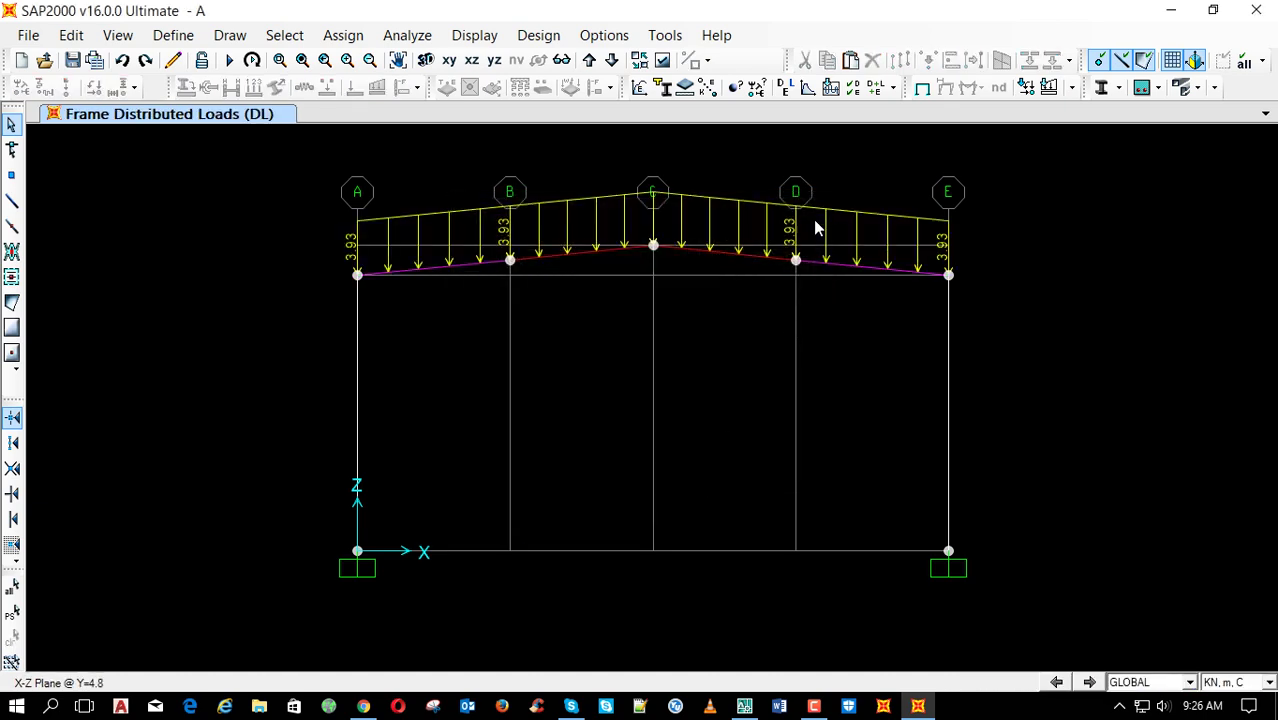
# Assign the 3.925 kN/m uniform gravity load to the four rafters under load pattern AL, replacing existing loads
pyautogui.moveTo(815, 228); pyautogui.dragTo(482, 335)
pyautogui.click(377, 88)
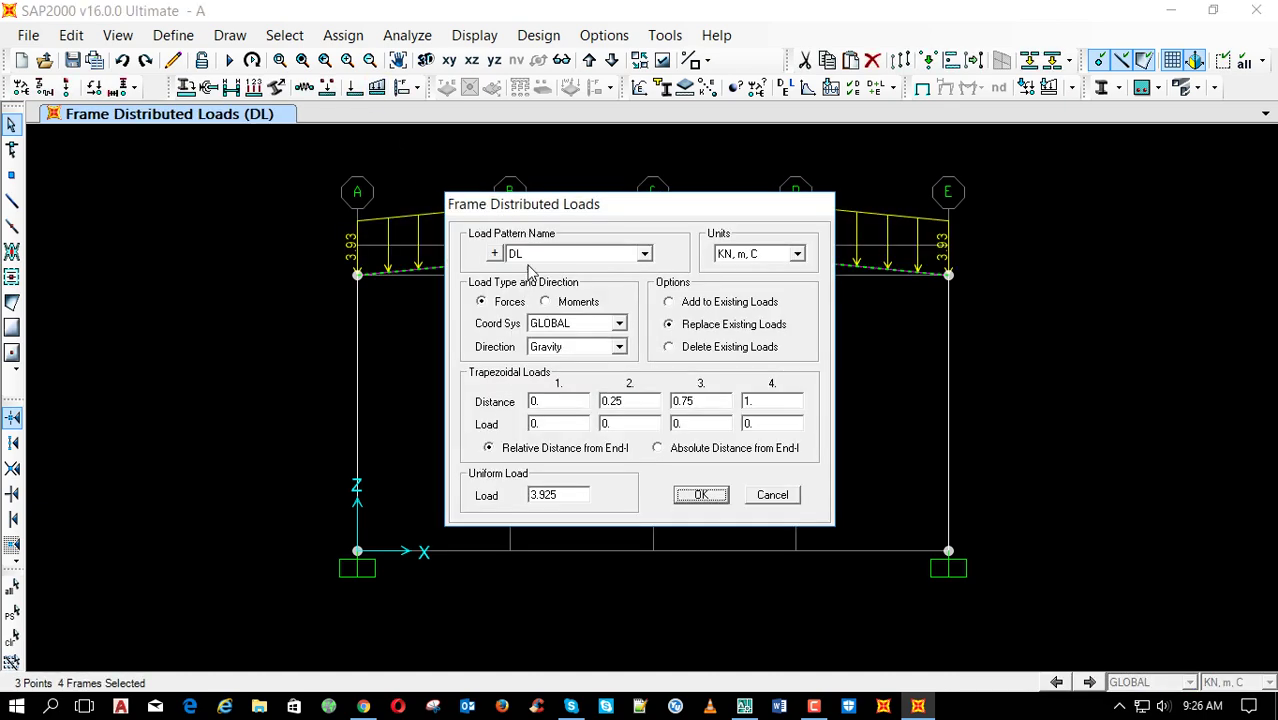
pyautogui.click(529, 256)
pyautogui.click(541, 300)
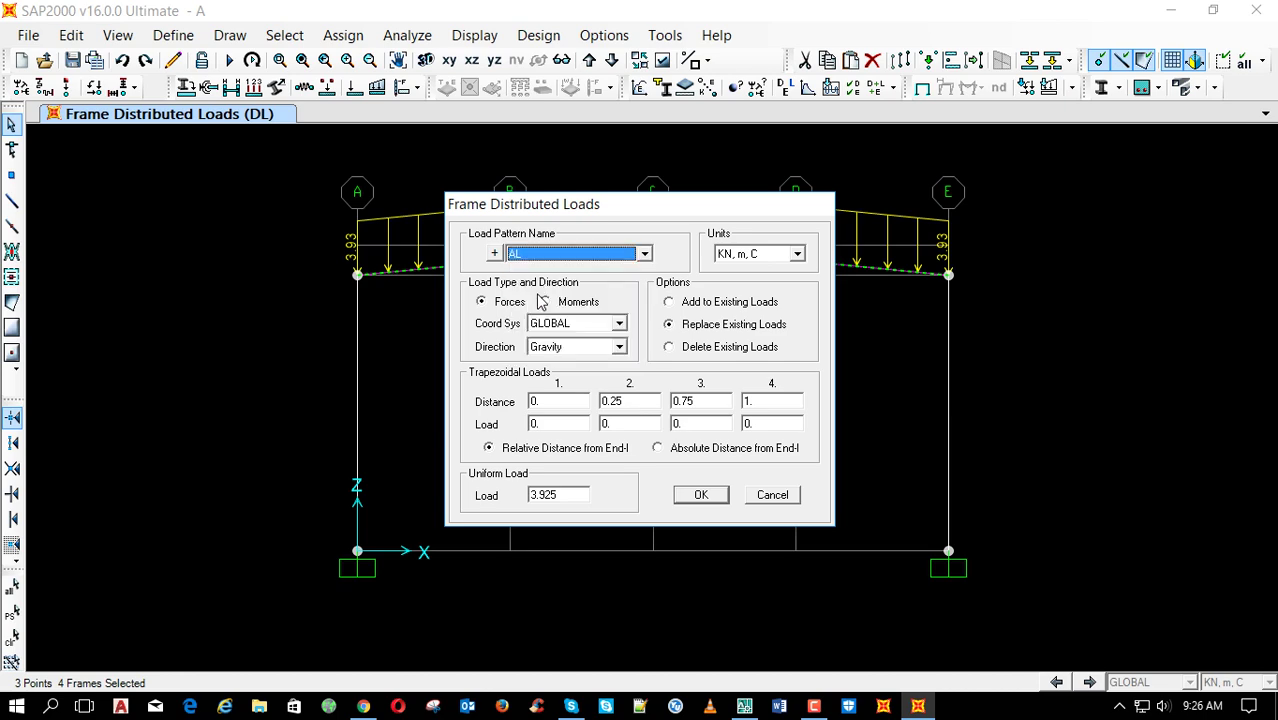
pyautogui.click(690, 497)
# Try to assign a uniform LL gravity load of 3.925*3 kN/m to the four rafters
pyautogui.moveTo(845, 187); pyautogui.dragTo(464, 340)
pyautogui.click(377, 89)
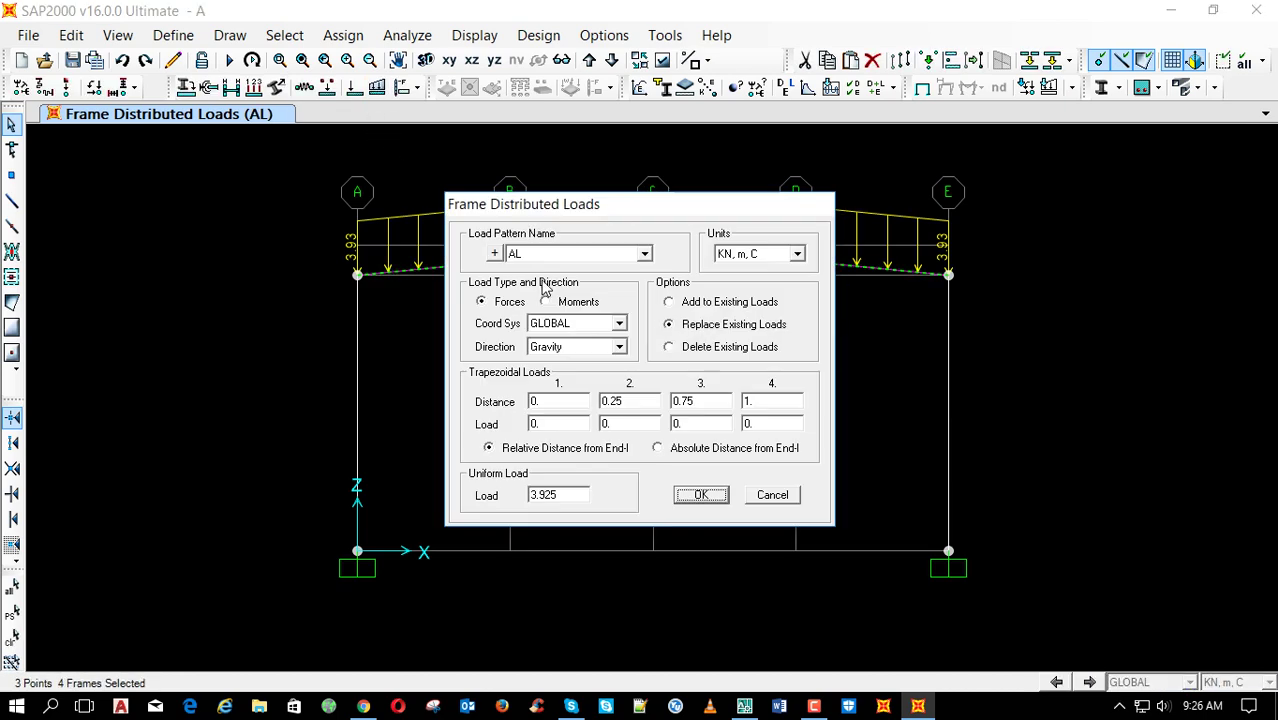
pyautogui.click(566, 254)
pyautogui.scroll(-3, 564, 255)
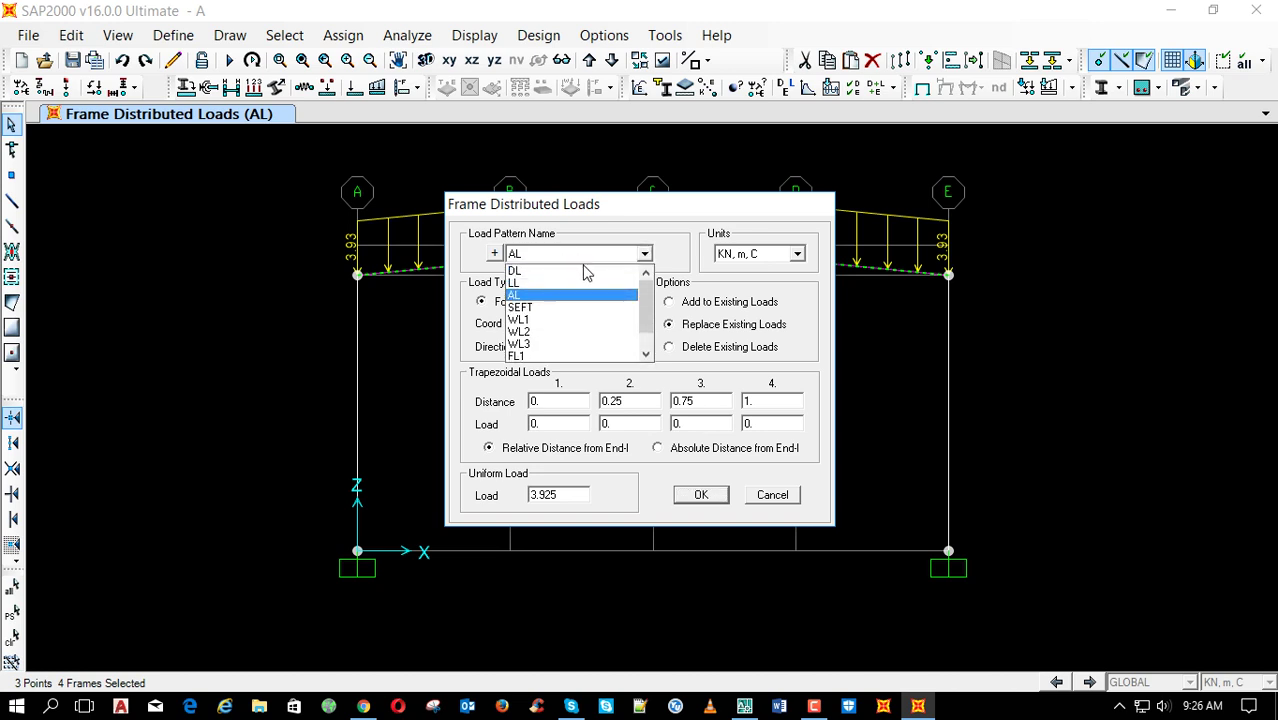
pyautogui.click(580, 283)
pyautogui.click(568, 494)
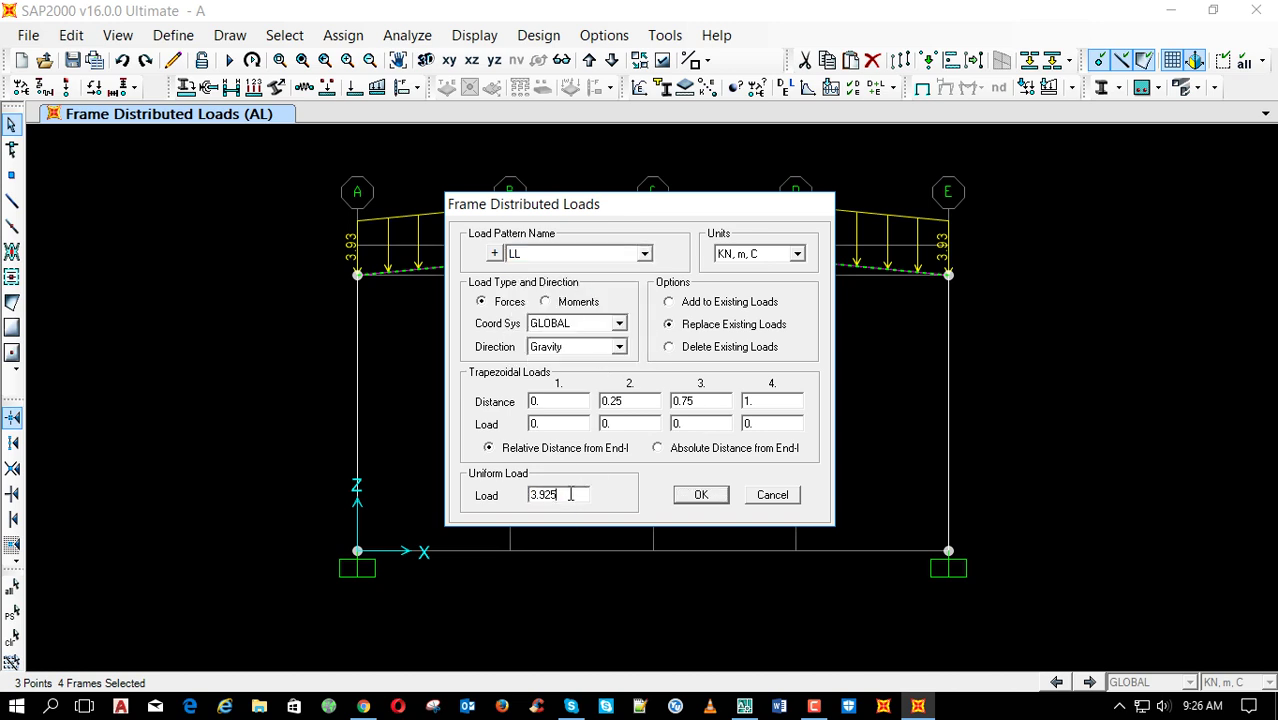
pyautogui.write('*3')
pyautogui.click(697, 494)
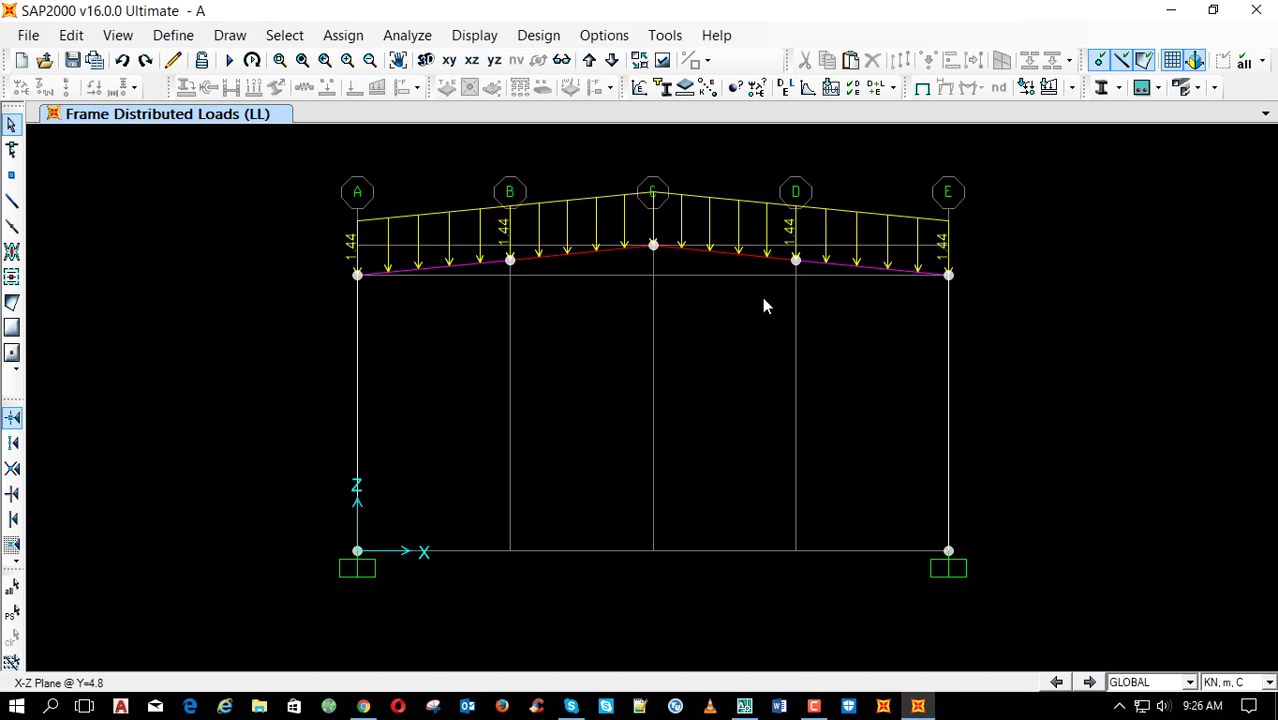
pyautogui.moveTo(843, 175); pyautogui.dragTo(549, 367)
pyautogui.moveTo(449, 375); pyautogui.dragTo(449, 375)
pyautogui.click(376, 88)
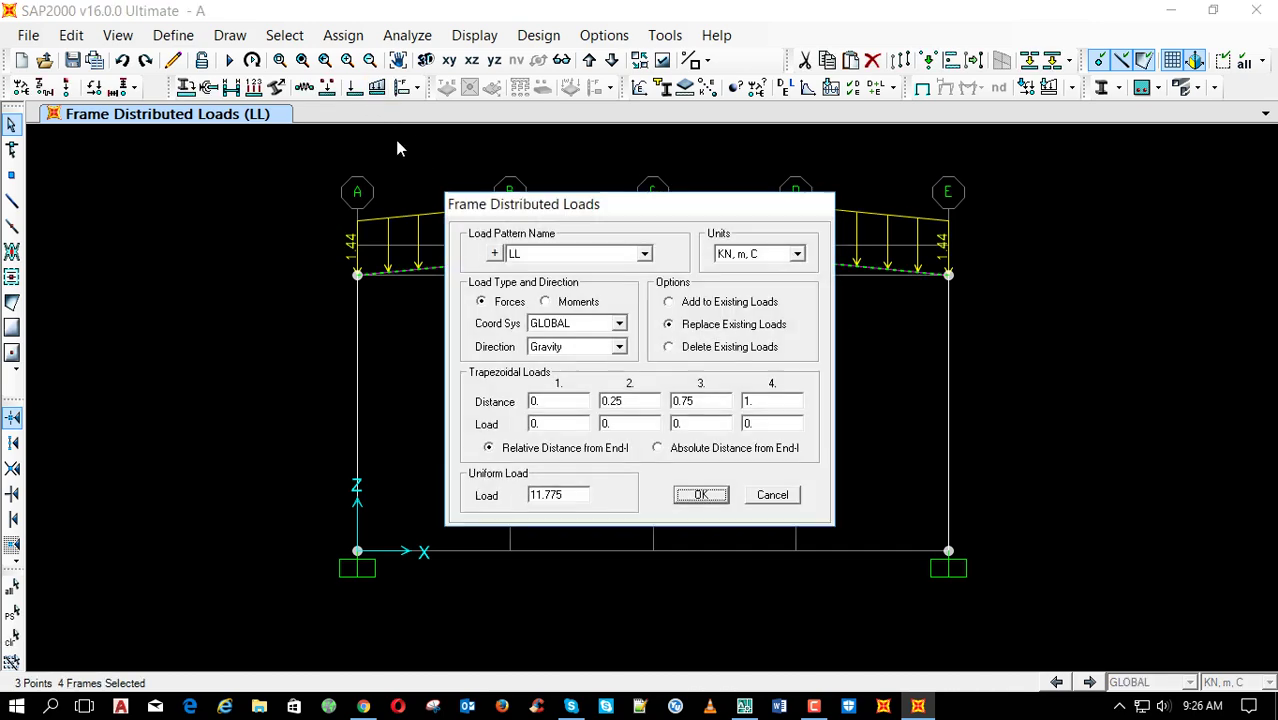
pyautogui.doubleClick(568, 496)
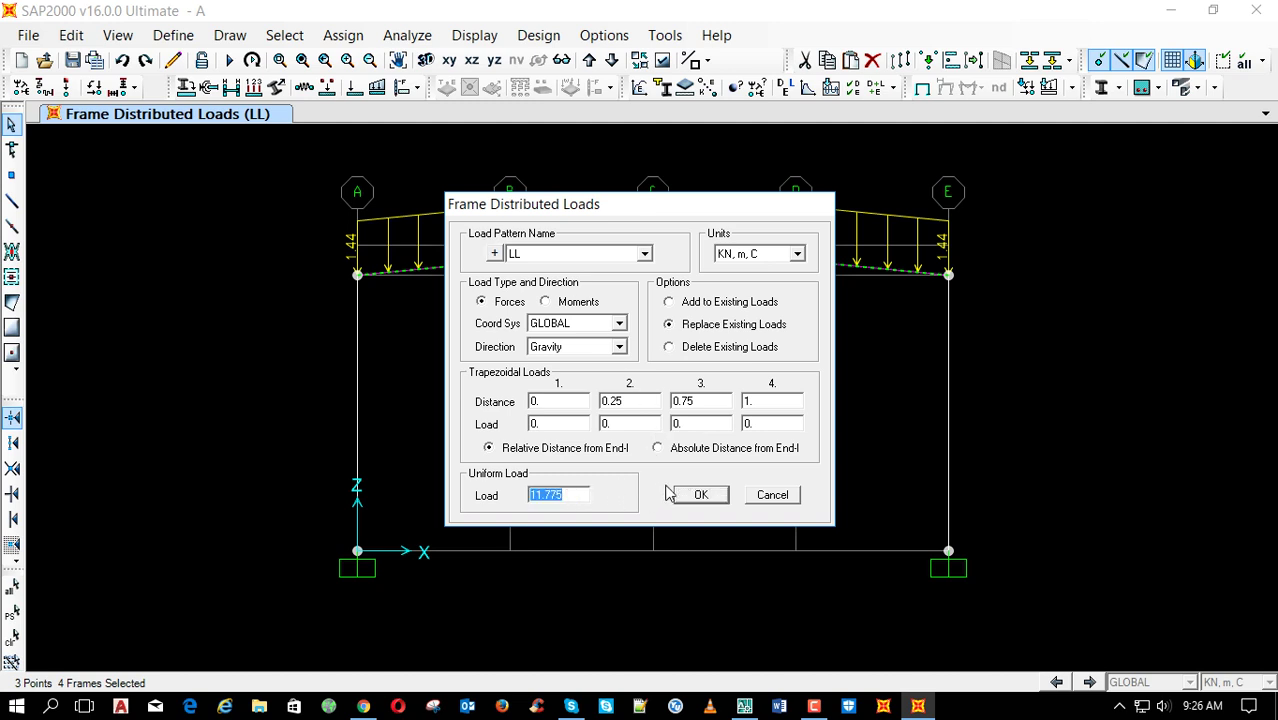
pyautogui.write('7.85/2')
pyautogui.click(564, 425)
pyautogui.click(565, 494)
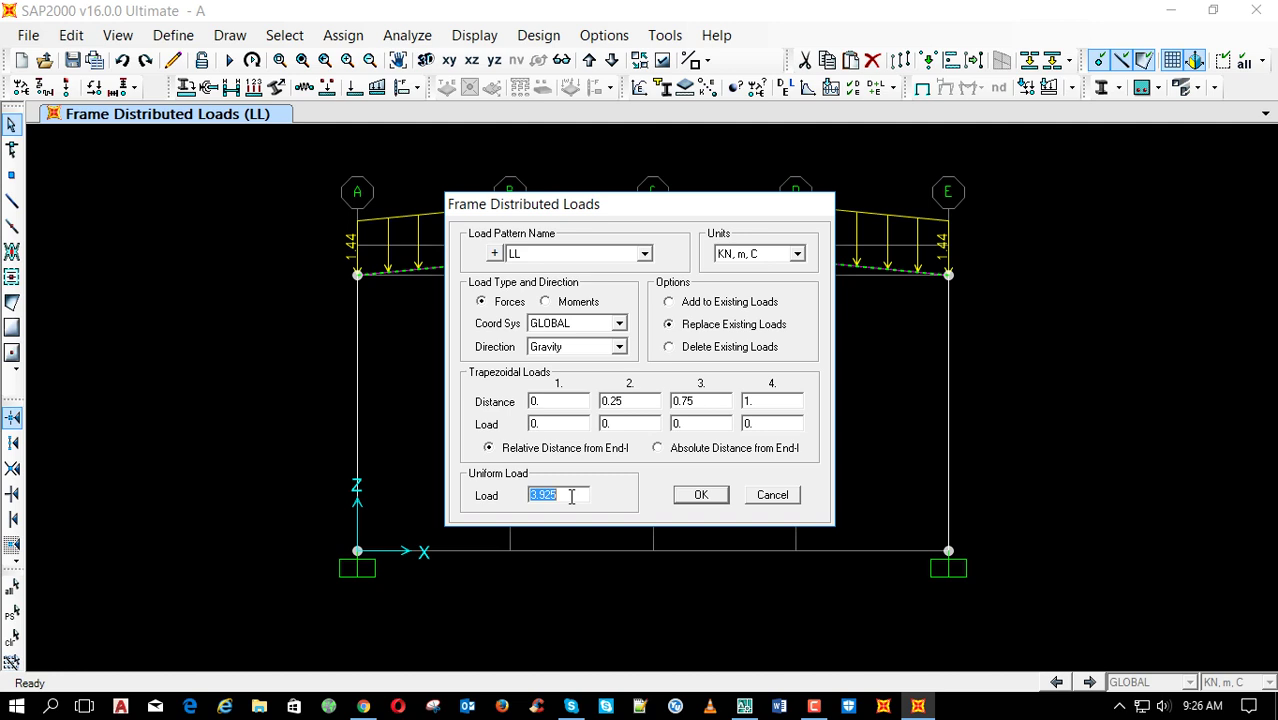
pyautogui.press('BackSpace')
pyautogui.press('Return')
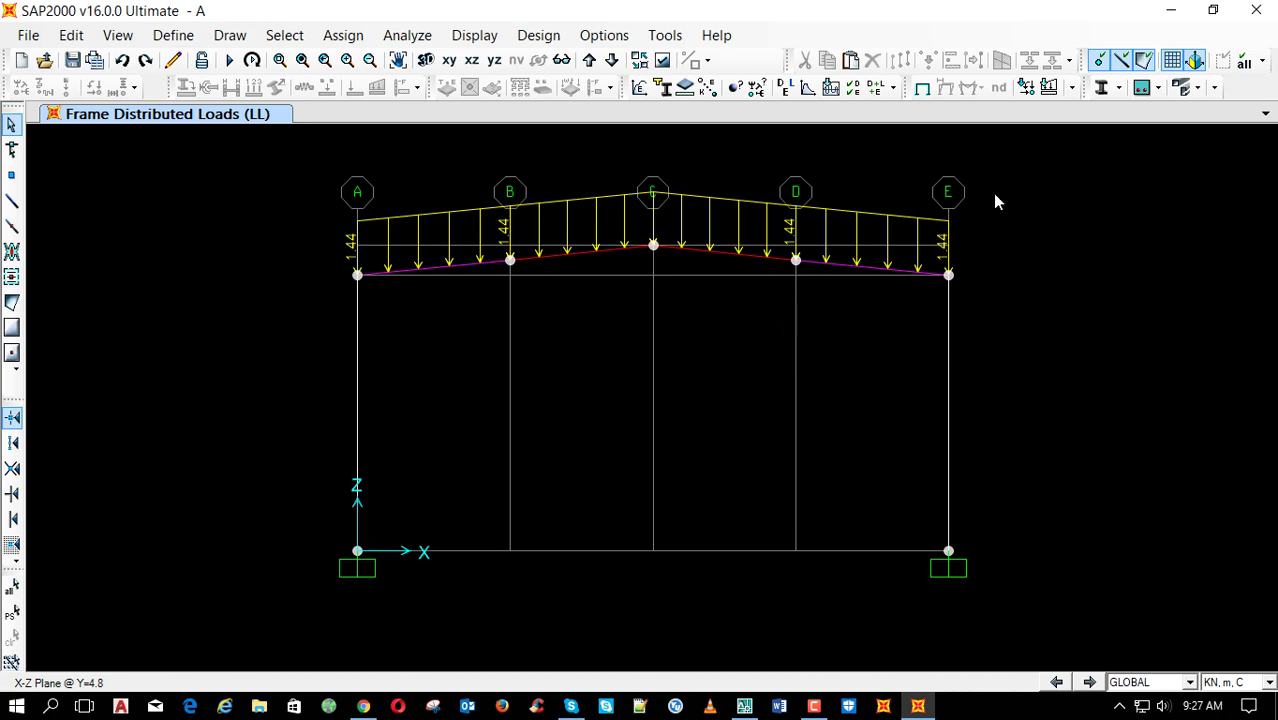
# Display the DL frame span loads and replace the four rafters' uniform DL load with .785/2 (0.3925 kN/m)
pyautogui.click(1048, 88)
pyautogui.click(607, 562)
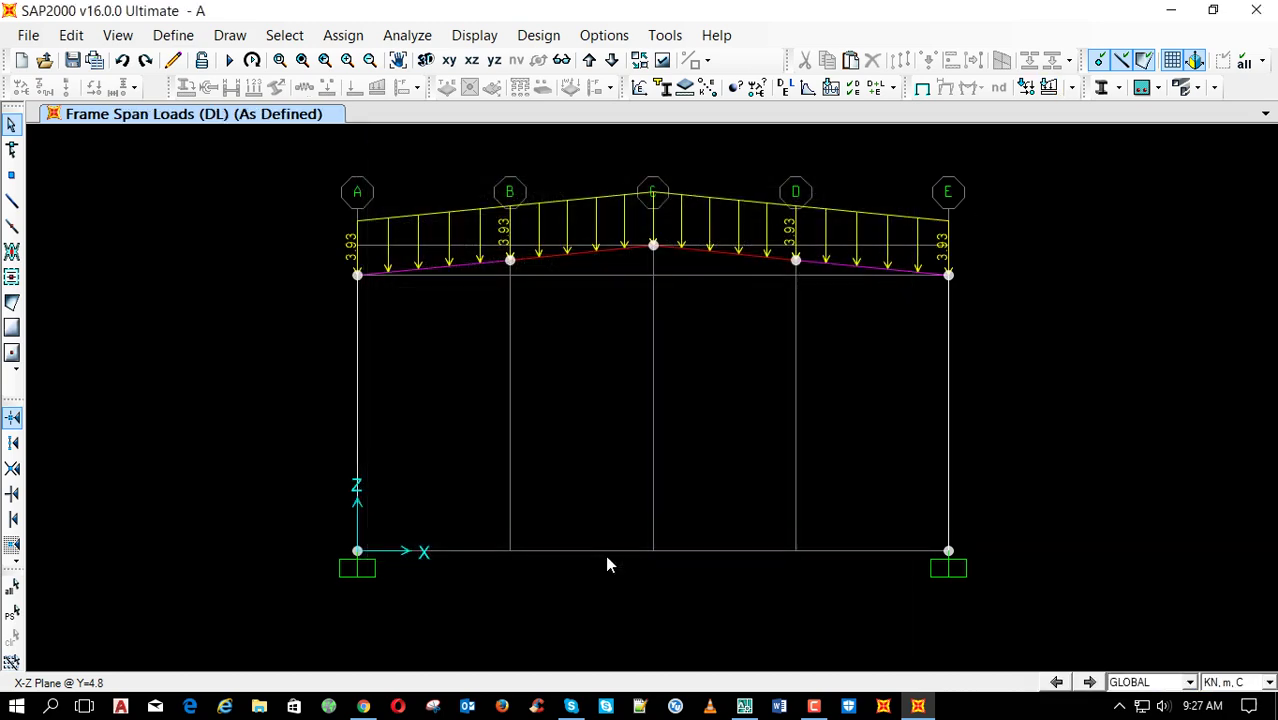
pyautogui.moveTo(870, 171); pyautogui.dragTo(454, 374)
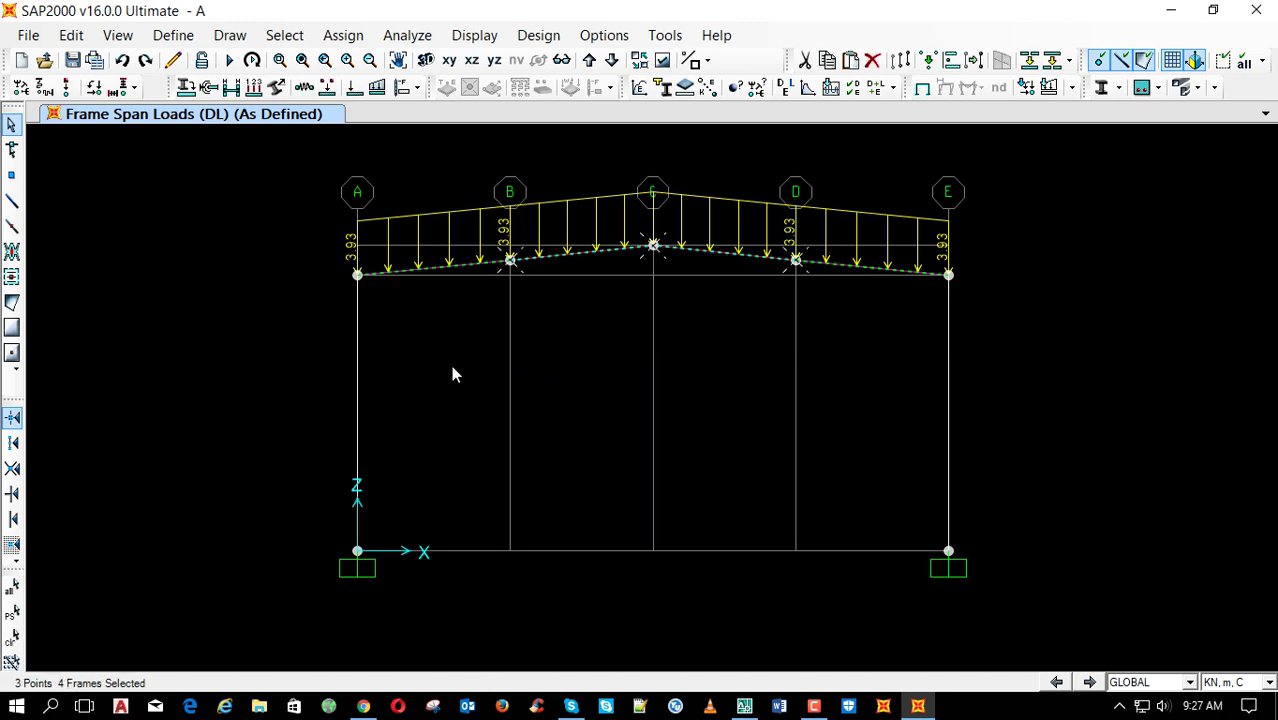
pyautogui.click(377, 87)
pyautogui.click(512, 256)
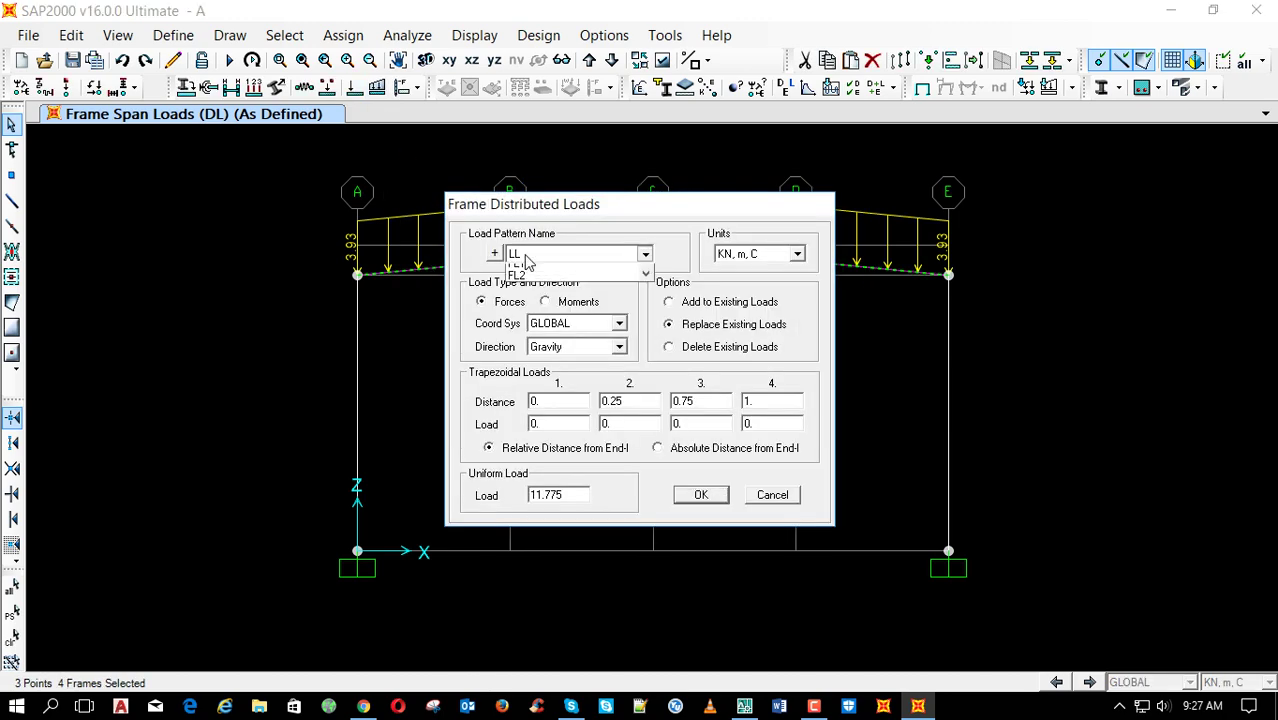
pyautogui.scroll(1, 541, 280)
pyautogui.click(548, 272)
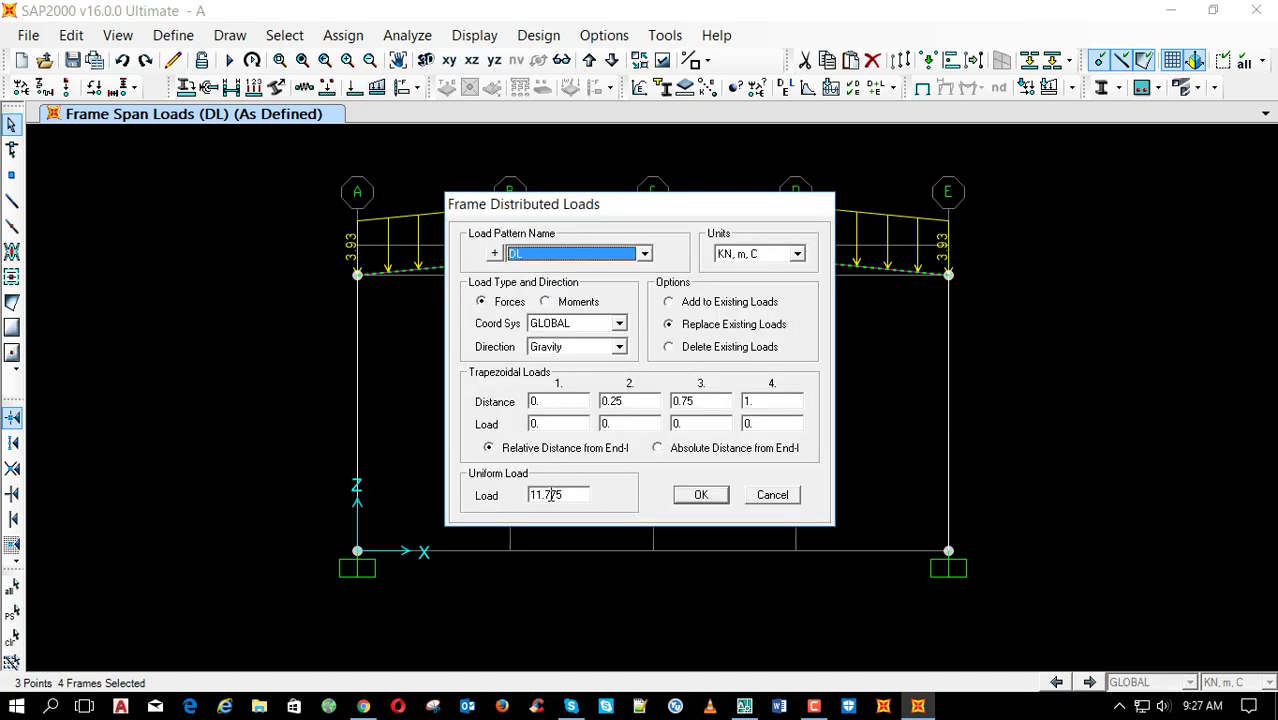
pyautogui.doubleClick(560, 494)
pyautogui.write('.')
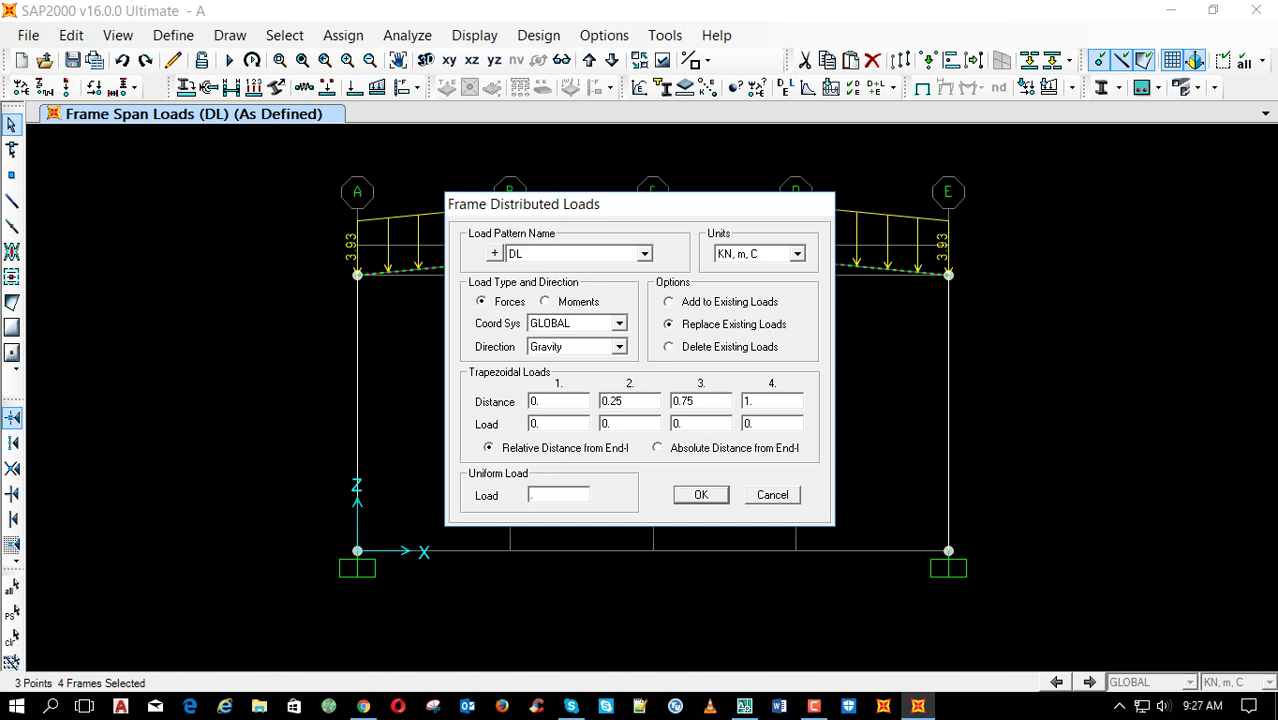
pyautogui.write('785/2')
pyautogui.click(545, 424)
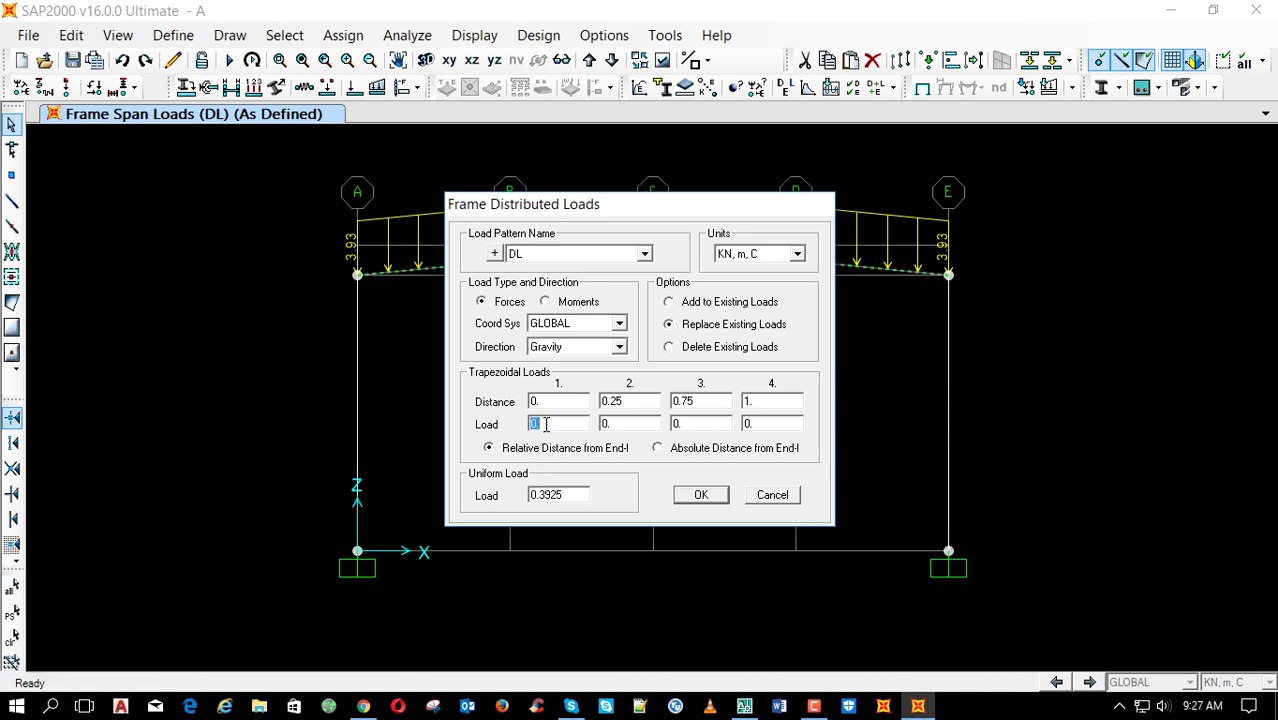
pyautogui.click(700, 494)
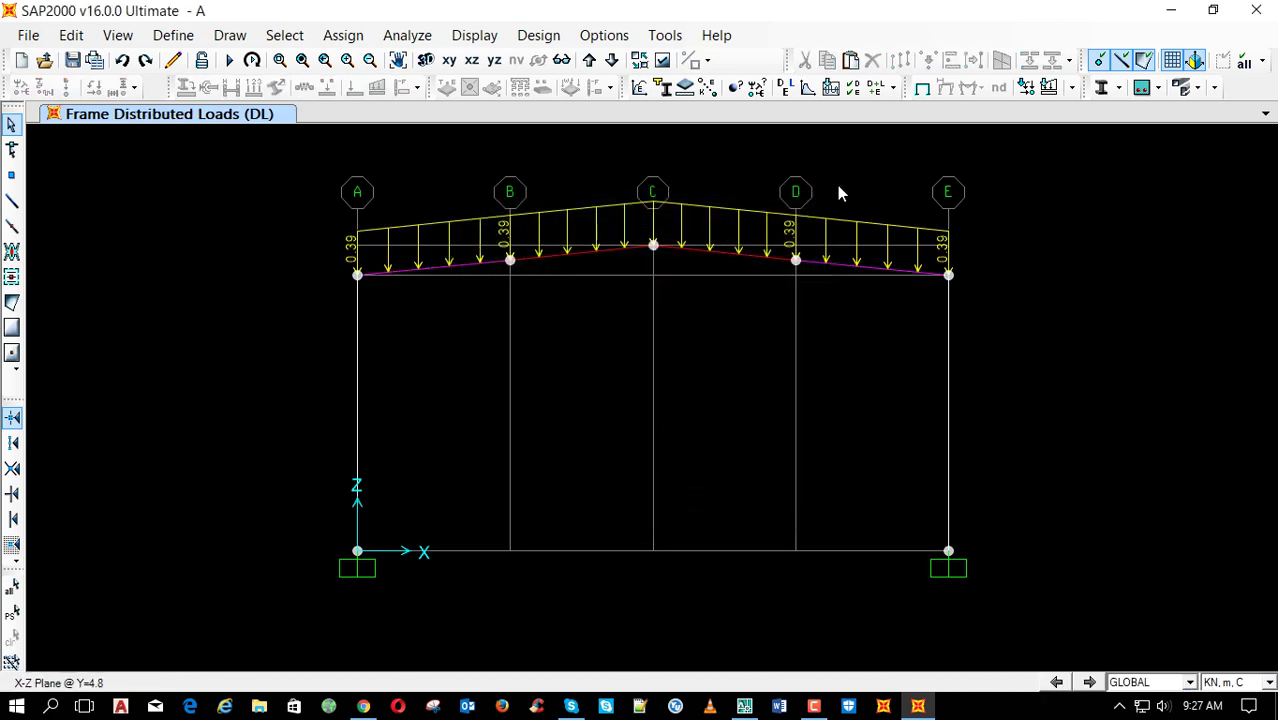
# Assign a uniform gravity load of 0.3925 kN/m to the four rafters under load pattern AL, replacing existing loads
pyautogui.moveTo(840, 185); pyautogui.dragTo(456, 340)
pyautogui.click(377, 87)
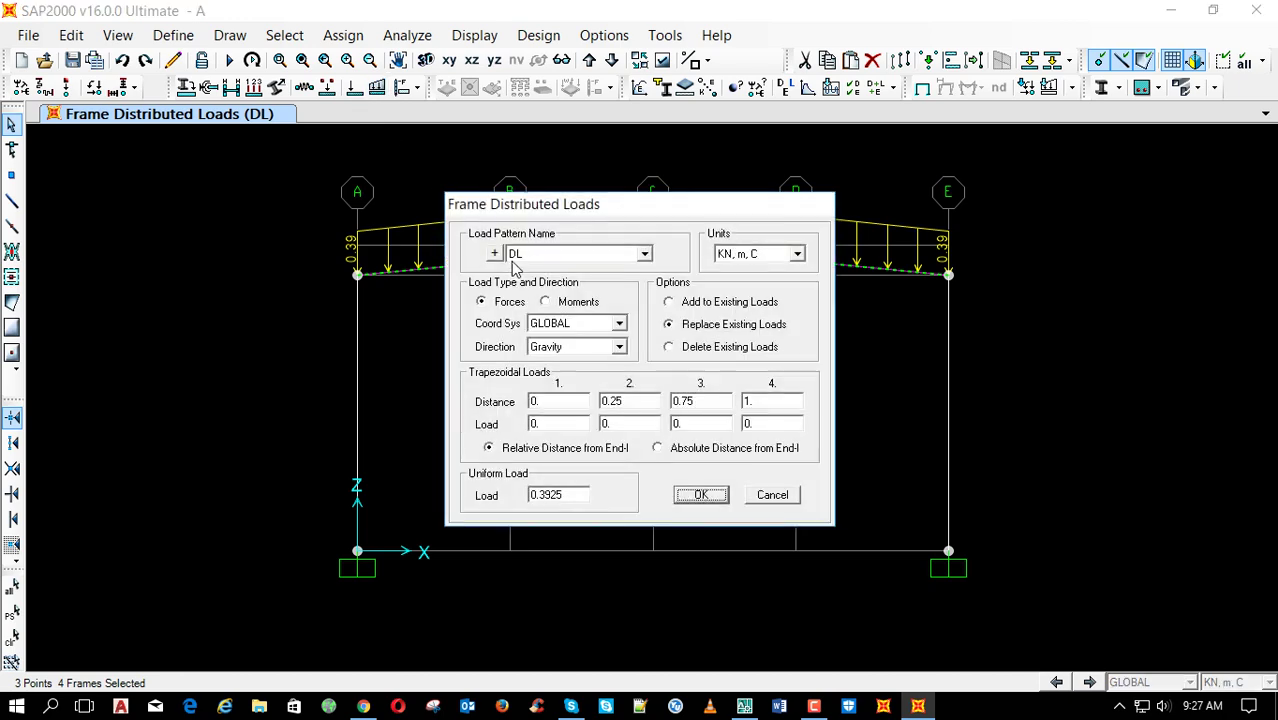
pyautogui.click(530, 255)
pyautogui.click(520, 295)
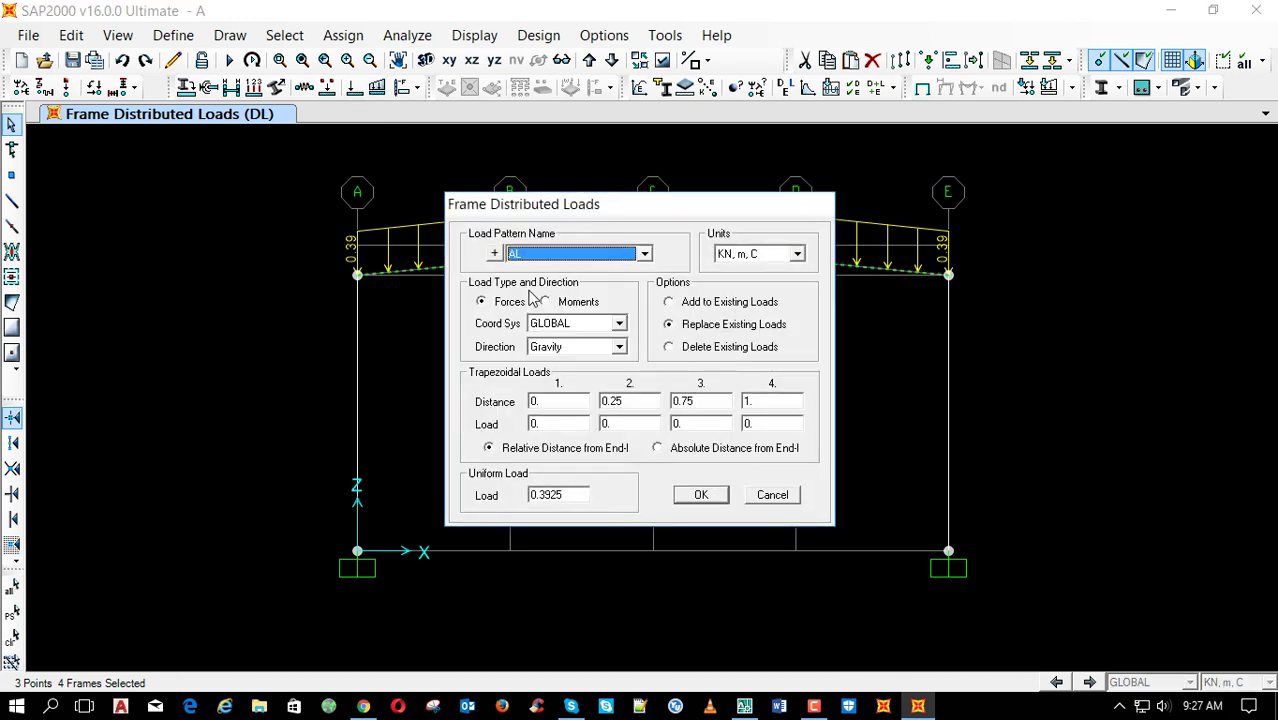
pyautogui.click(701, 494)
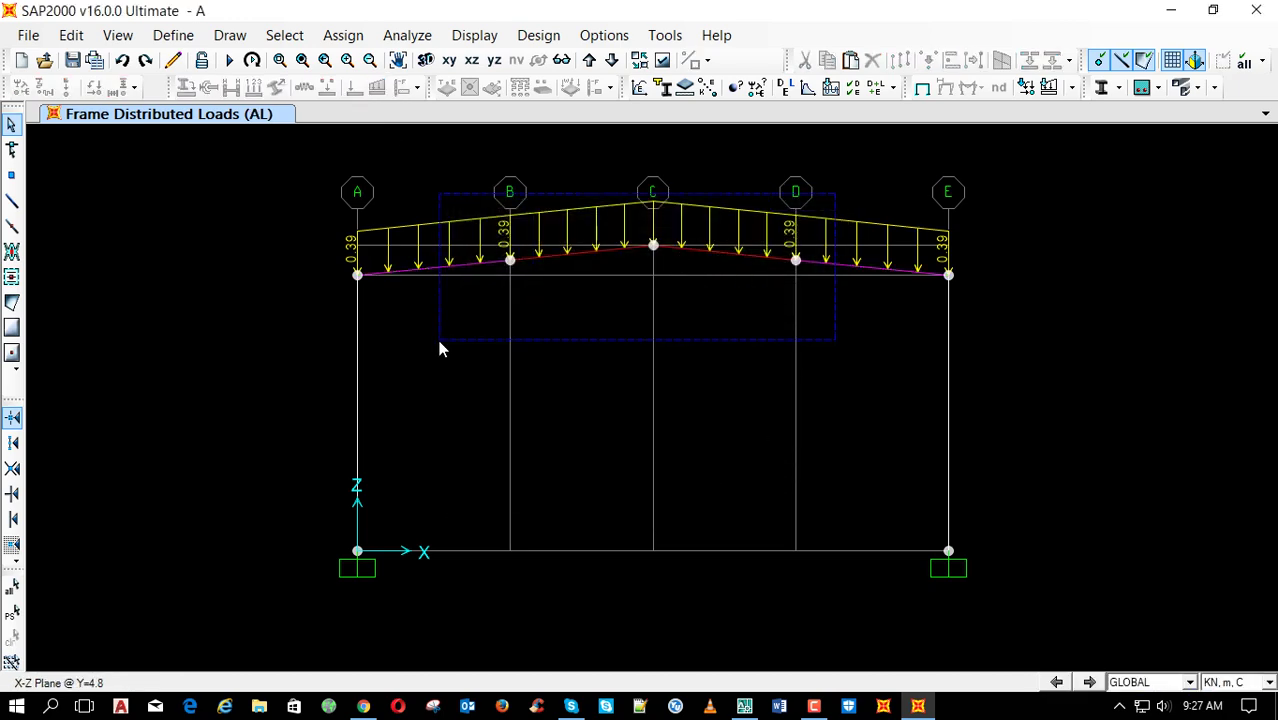
# Replace the rafters' uniform LL gravity load with 0.3925*3 (1.1775 kN/m) and reselect the four rafters
pyautogui.hotkey('ctrl', 'p')
pyautogui.click(376, 88)
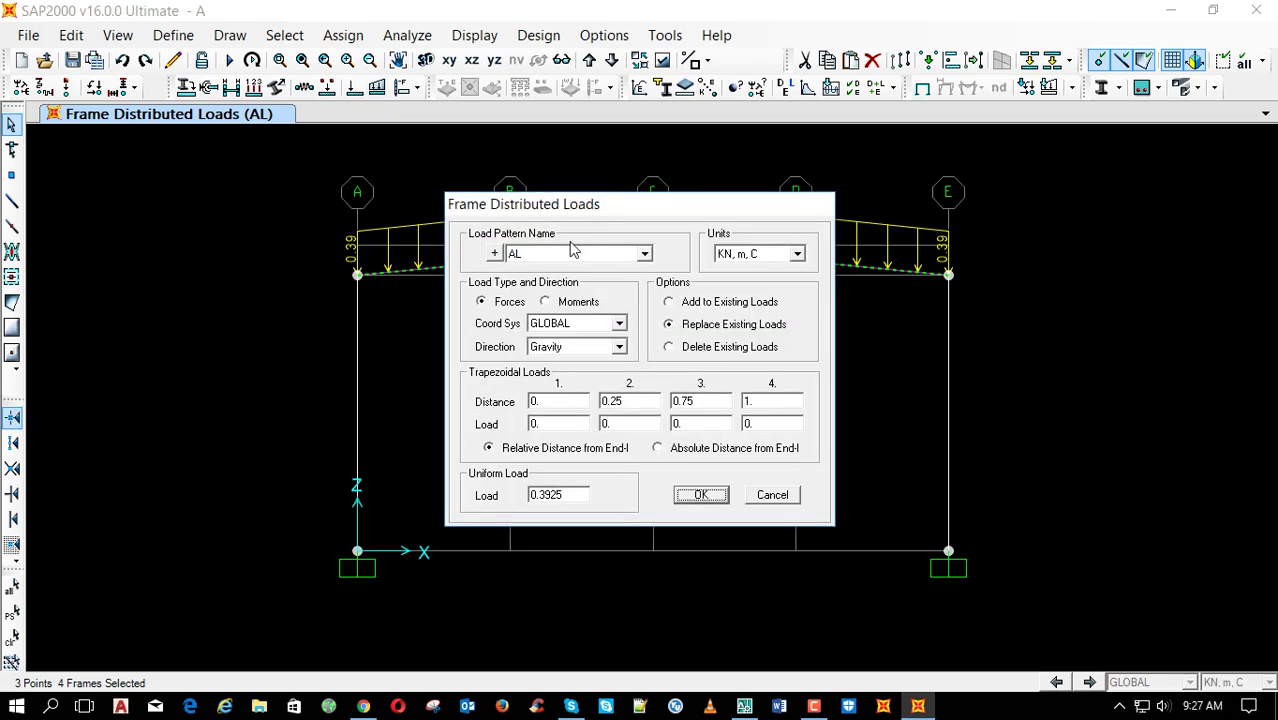
pyautogui.click(574, 256)
pyautogui.scroll(-3, 575, 300)
pyautogui.click(579, 288)
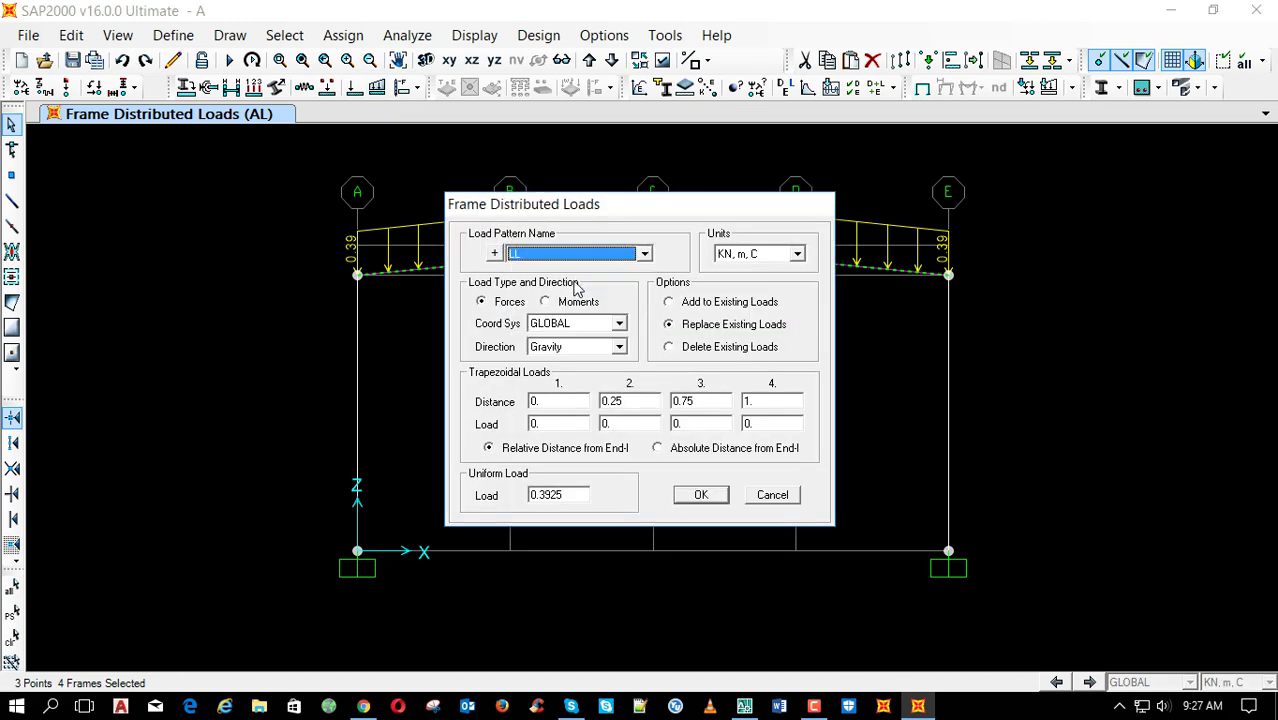
pyautogui.click(572, 496)
pyautogui.click(578, 495)
pyautogui.write('*3')
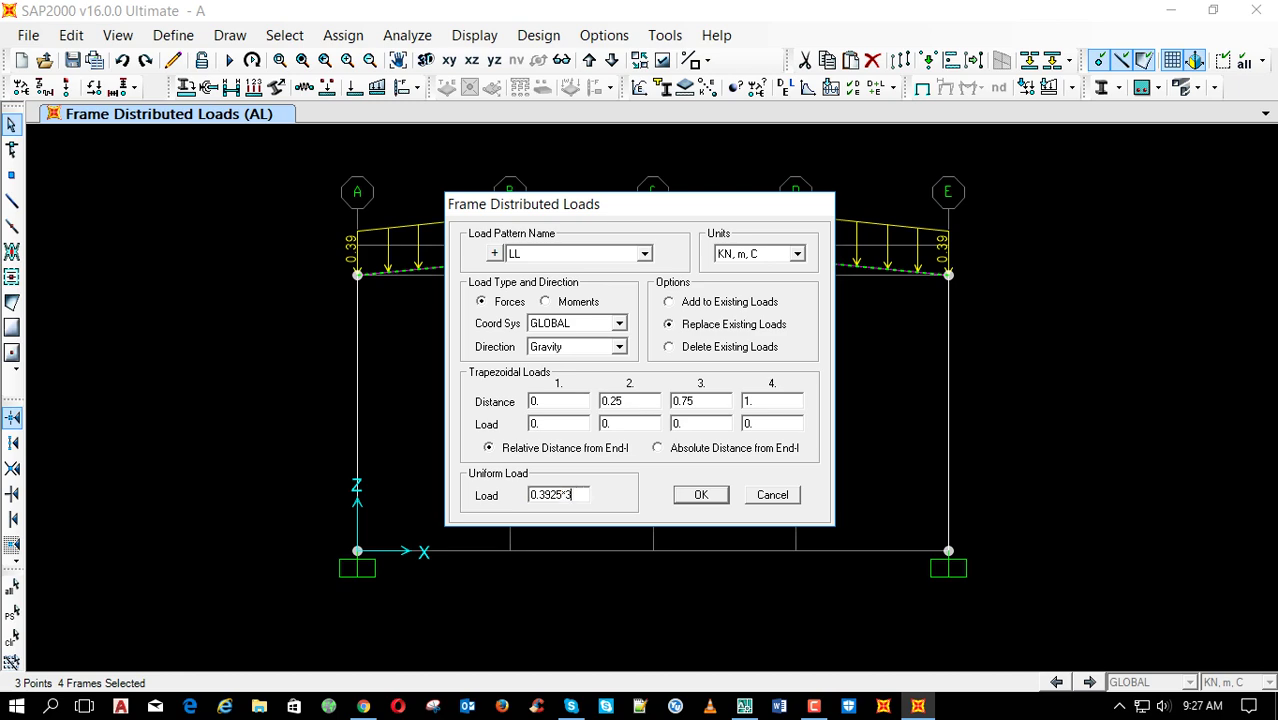
pyautogui.click(553, 424)
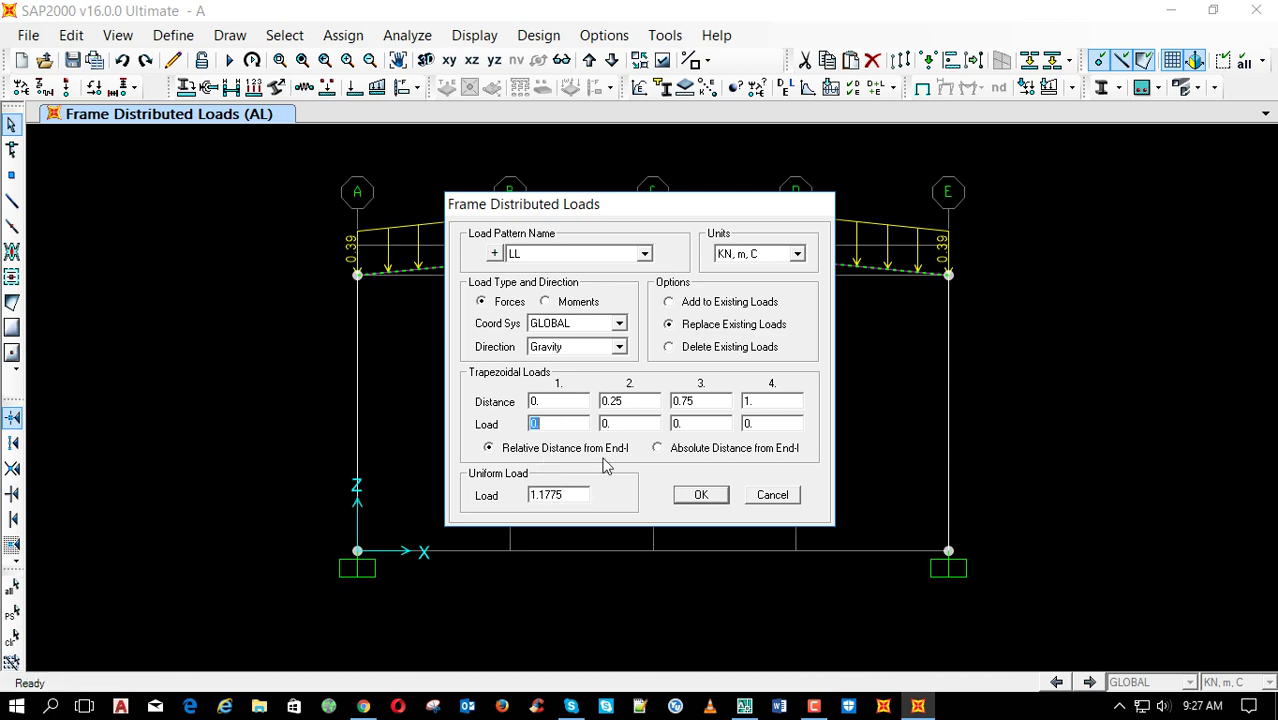
pyautogui.click(701, 494)
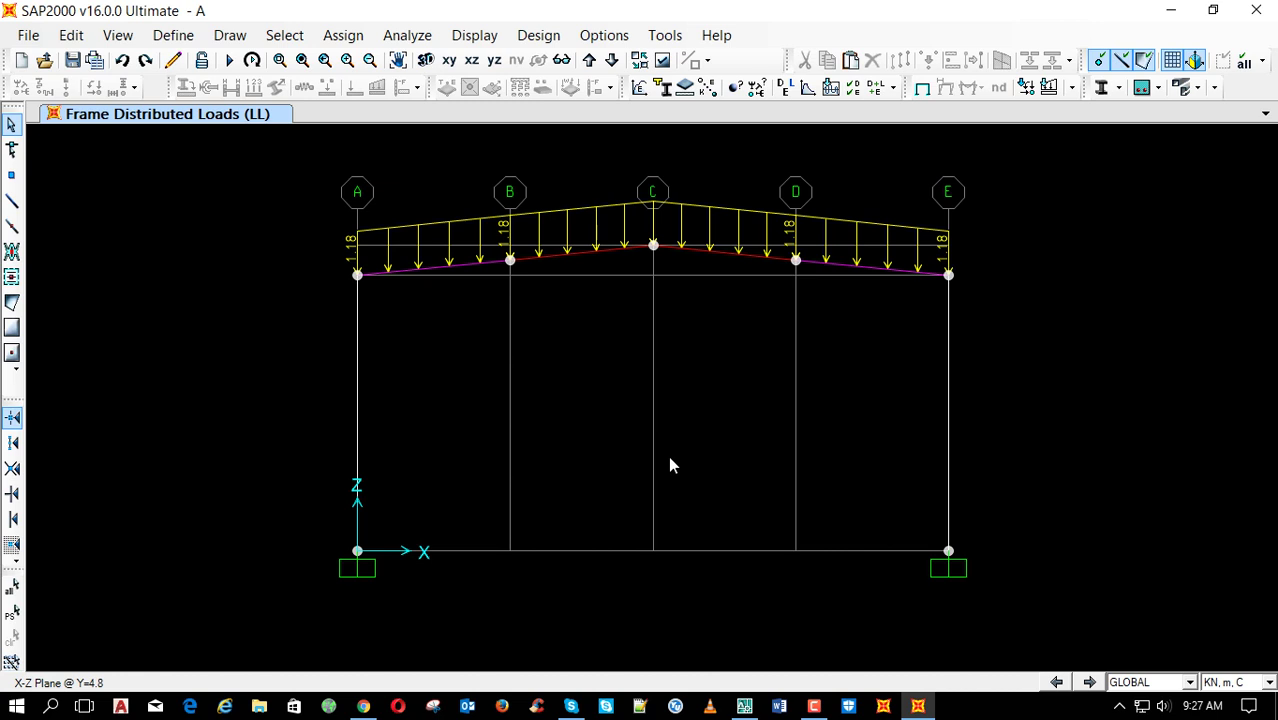
pyautogui.hotkey('ctrl', 'p')
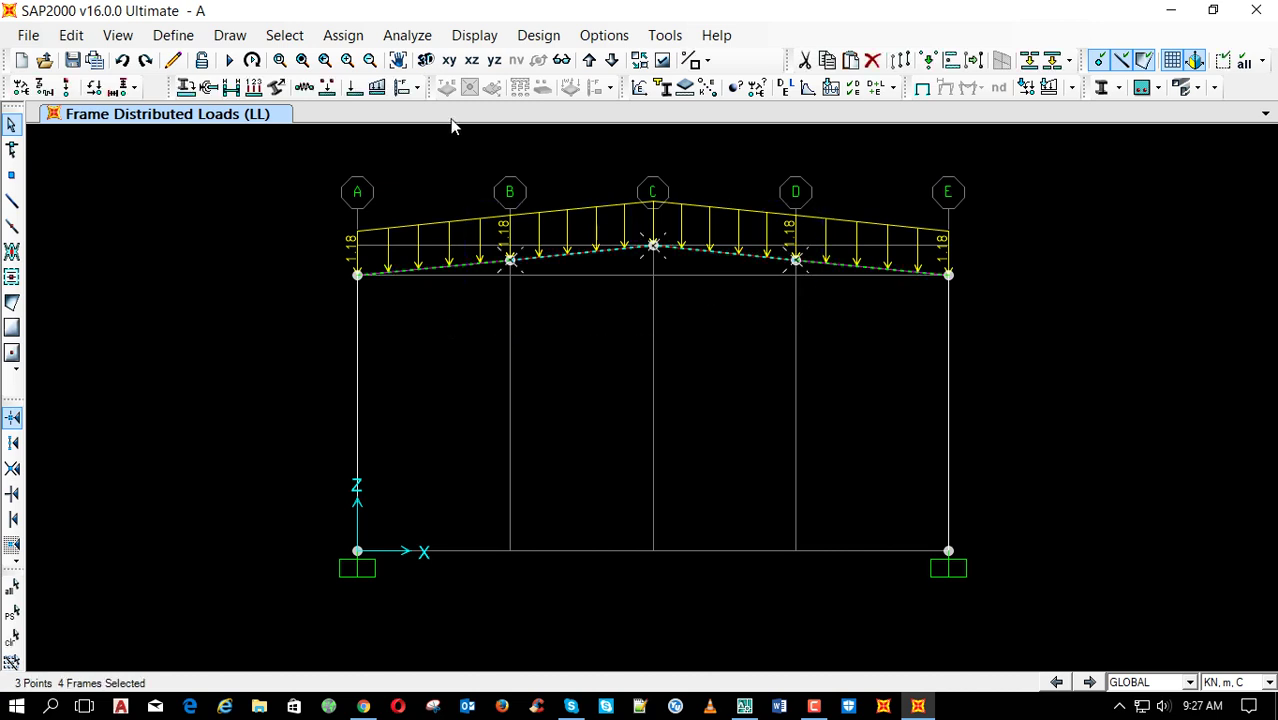
# Replicate the four selected rafters once at a 3.05 m increment along Y
pyautogui.click(427, 61)
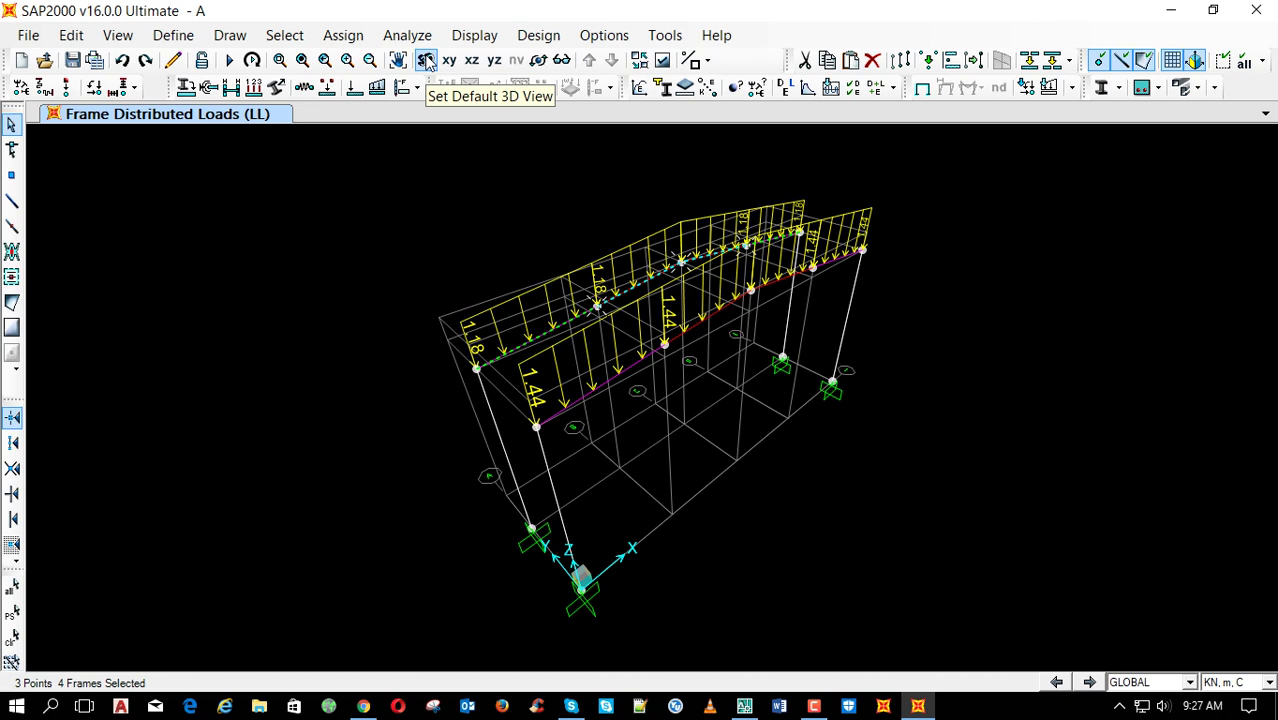
pyautogui.hotkey('ctrl', 'r')
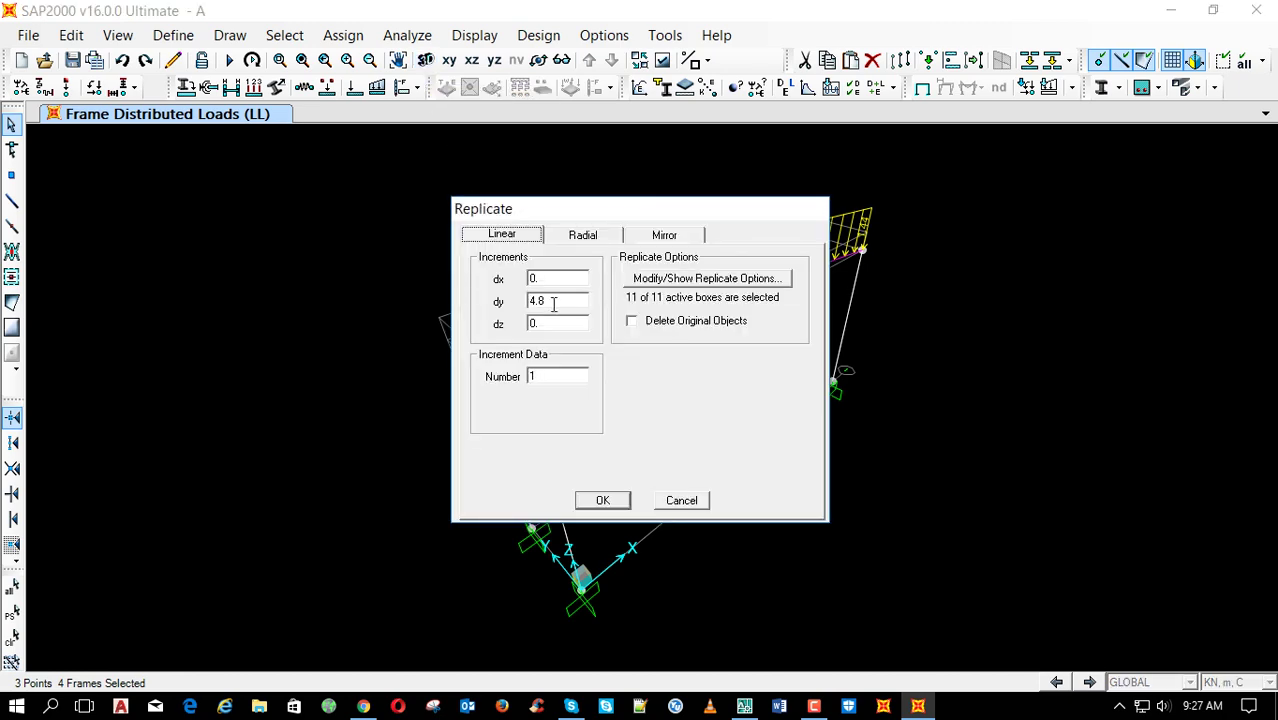
pyautogui.doubleClick(558, 301)
pyautogui.write('3.05')
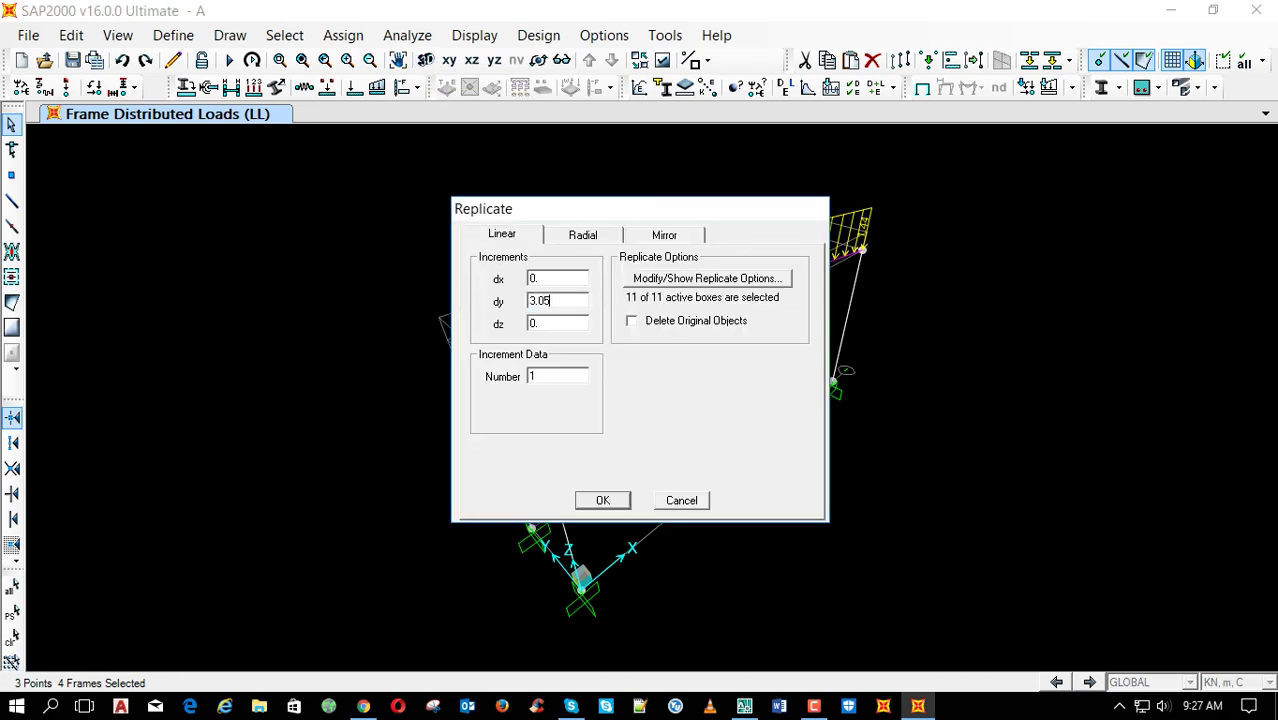
pyautogui.click(601, 500)
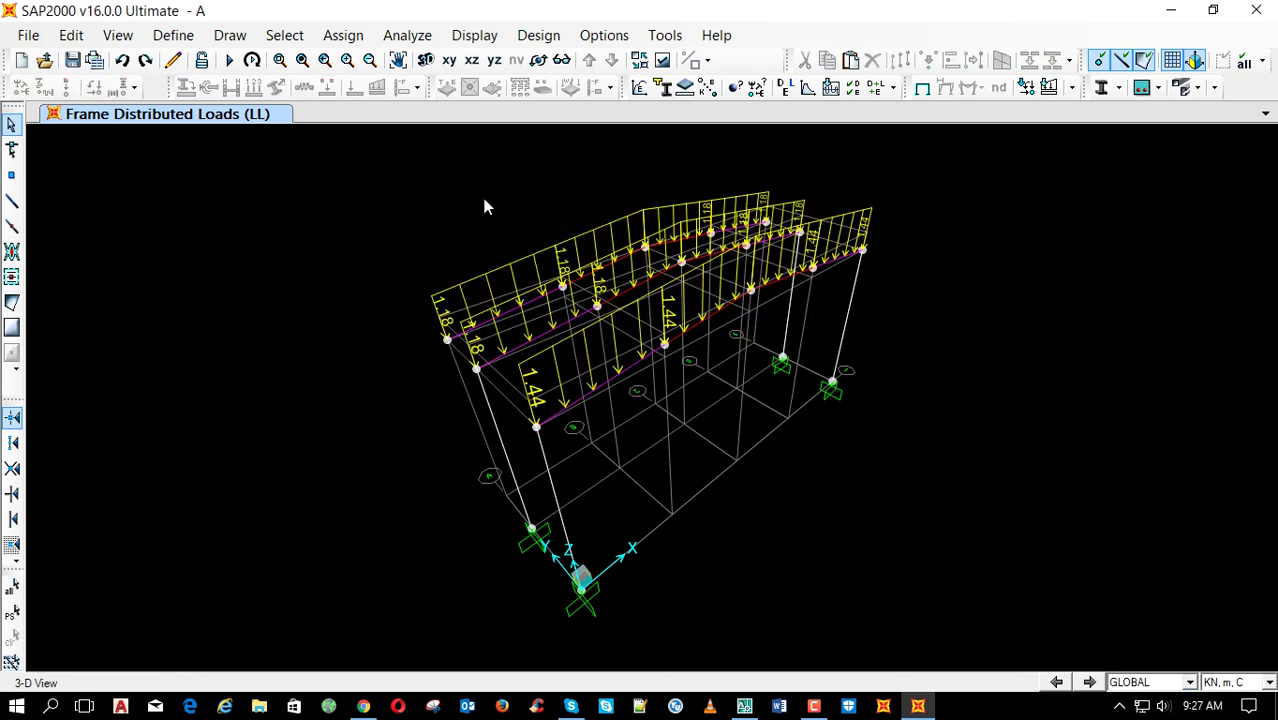
# In the XZ plane at Y=7.85, replace the four rafters' uniform DL gravity load with .305/2 (0.1525 kN/m)
pyautogui.click(471, 60)
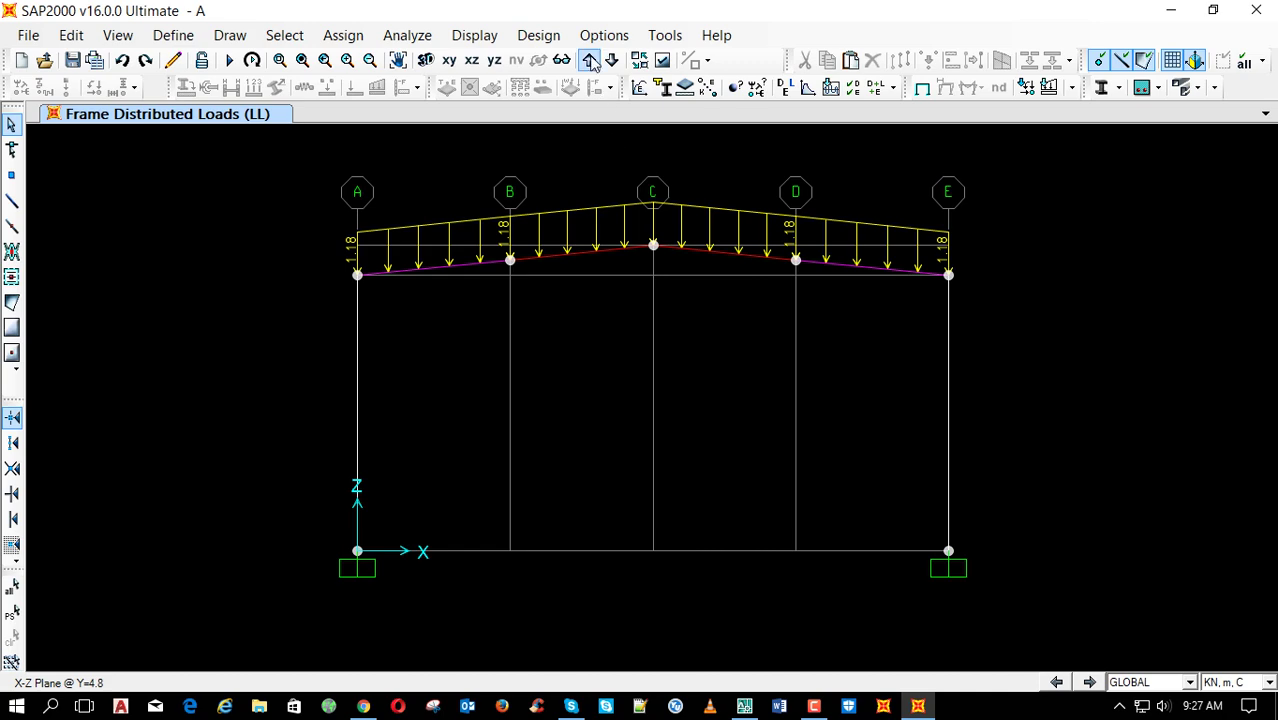
pyautogui.moveTo(820, 188); pyautogui.dragTo(475, 348)
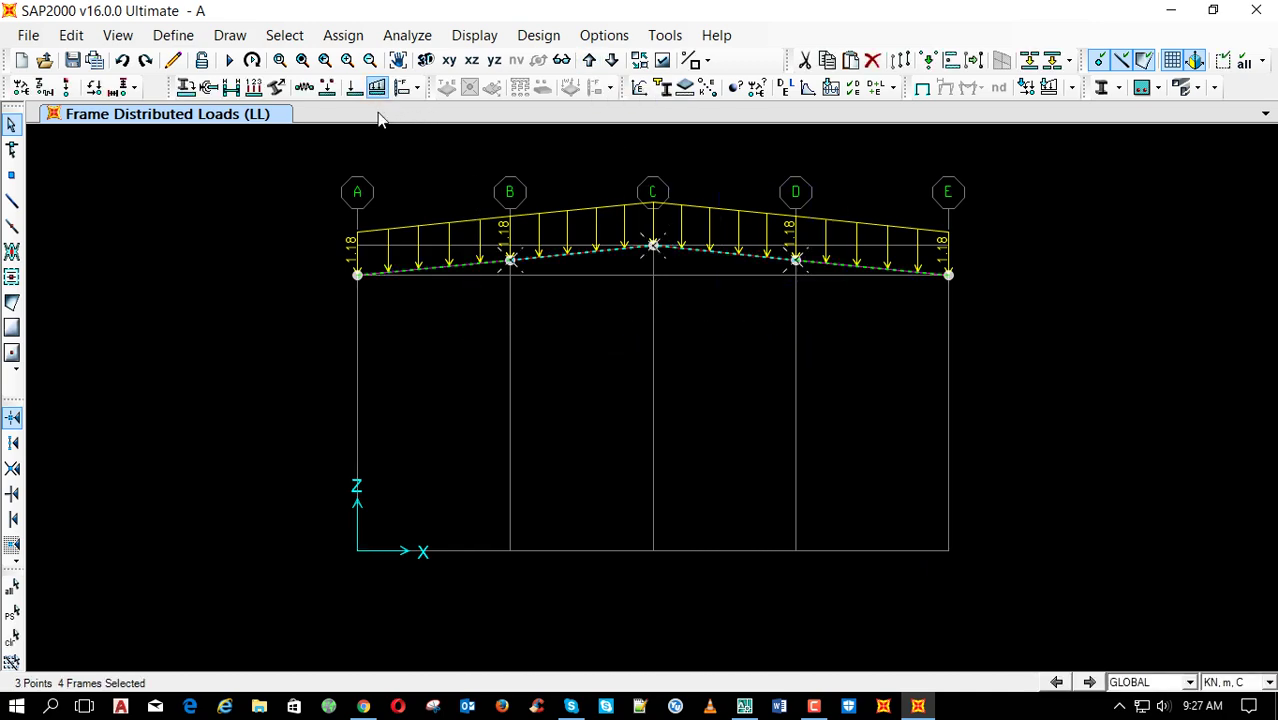
pyautogui.click(377, 87)
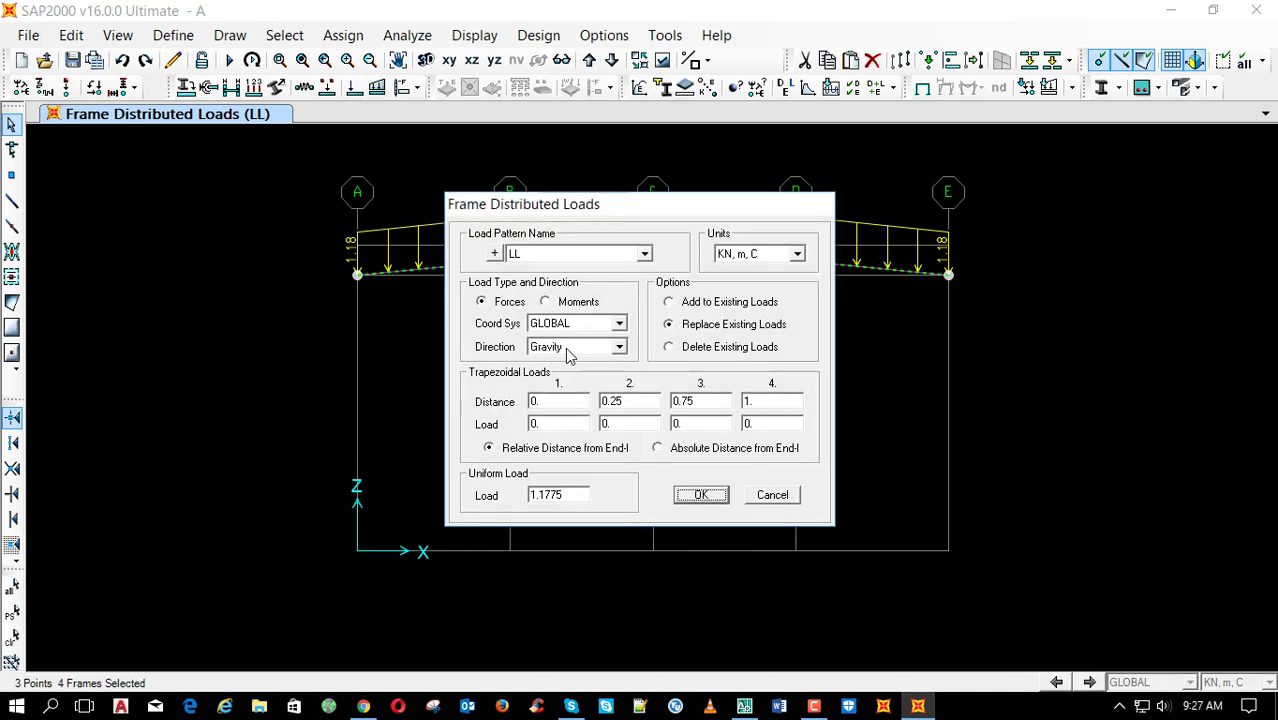
pyautogui.click(606, 255)
pyautogui.click(590, 273)
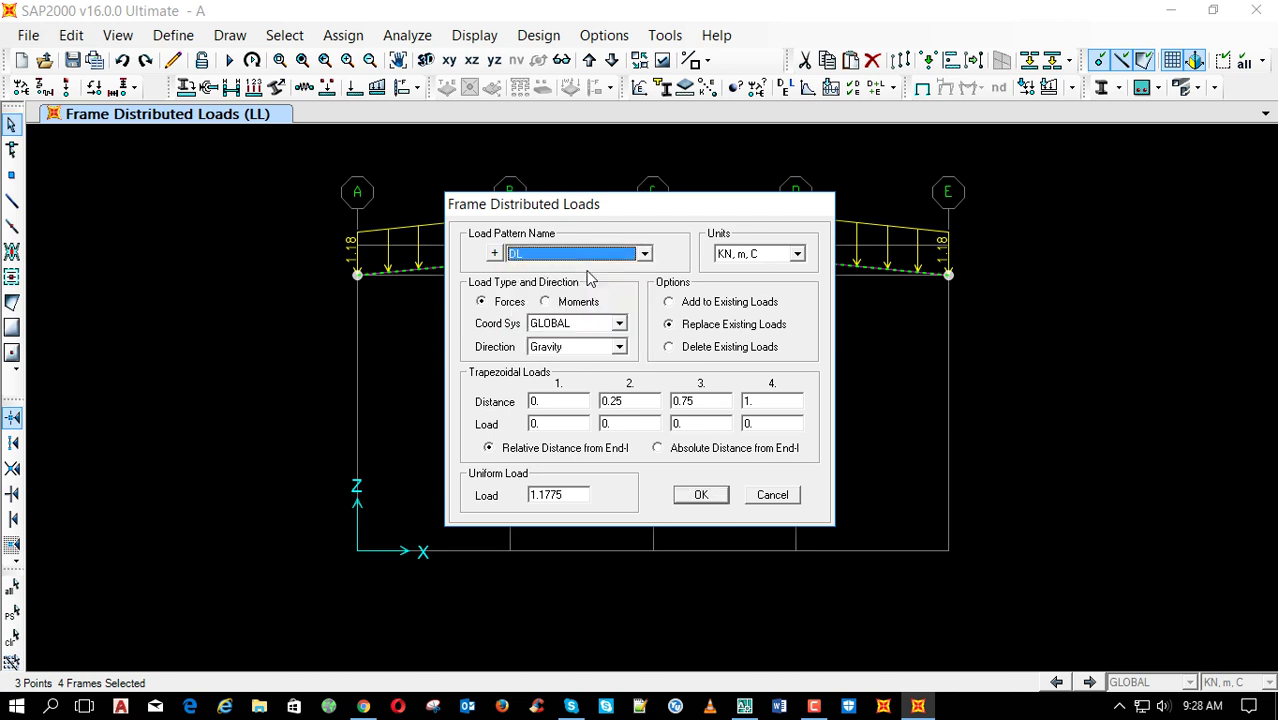
pyautogui.doubleClick(574, 497)
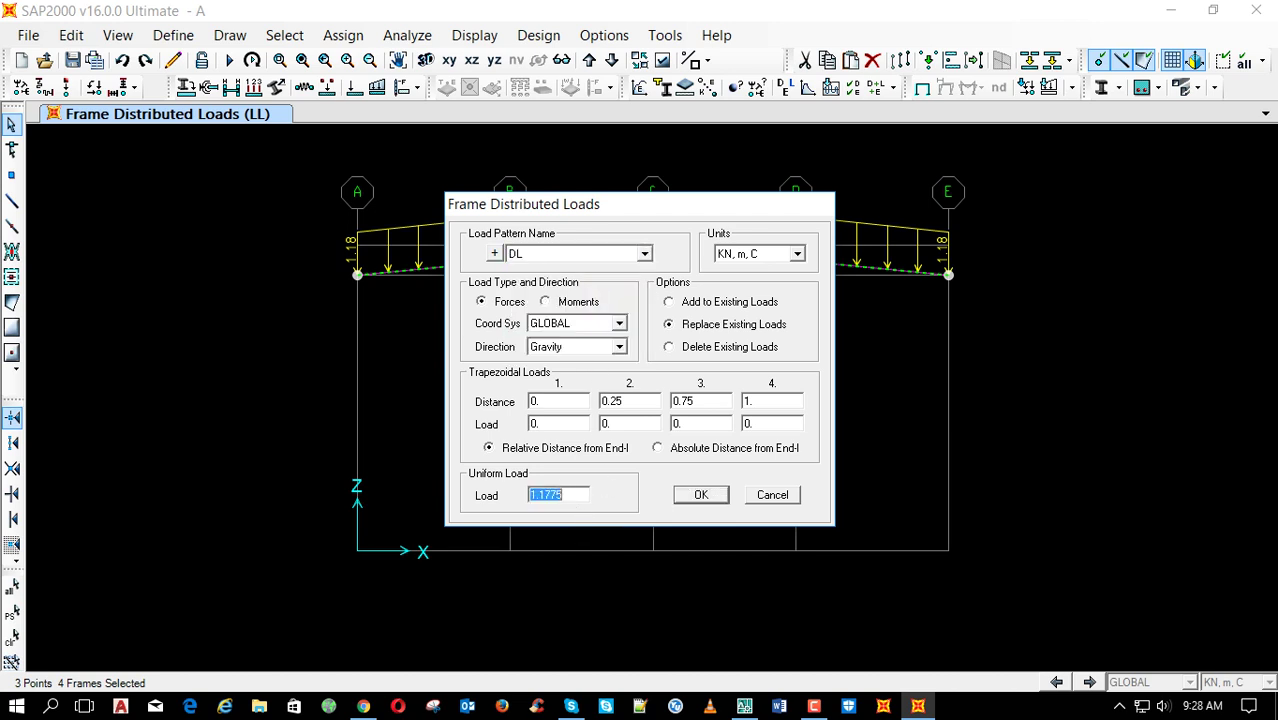
pyautogui.write('.305/2')
pyautogui.click(555, 427)
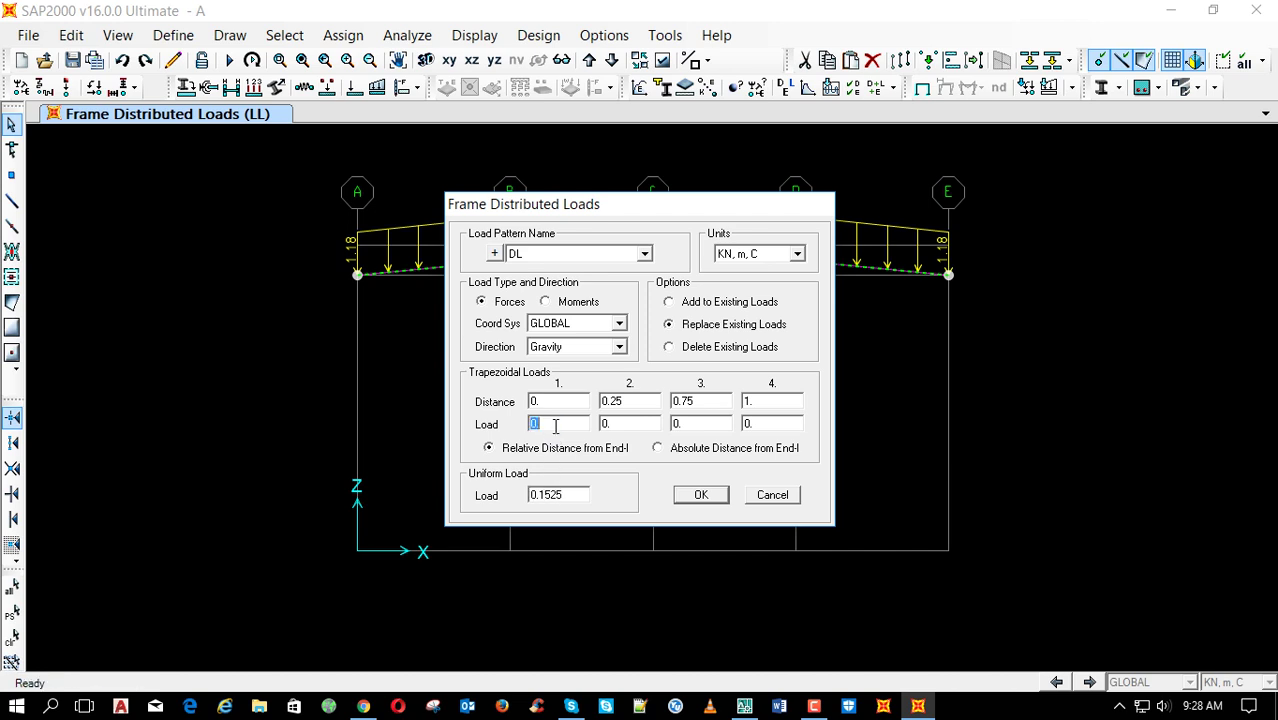
pyautogui.click(700, 495)
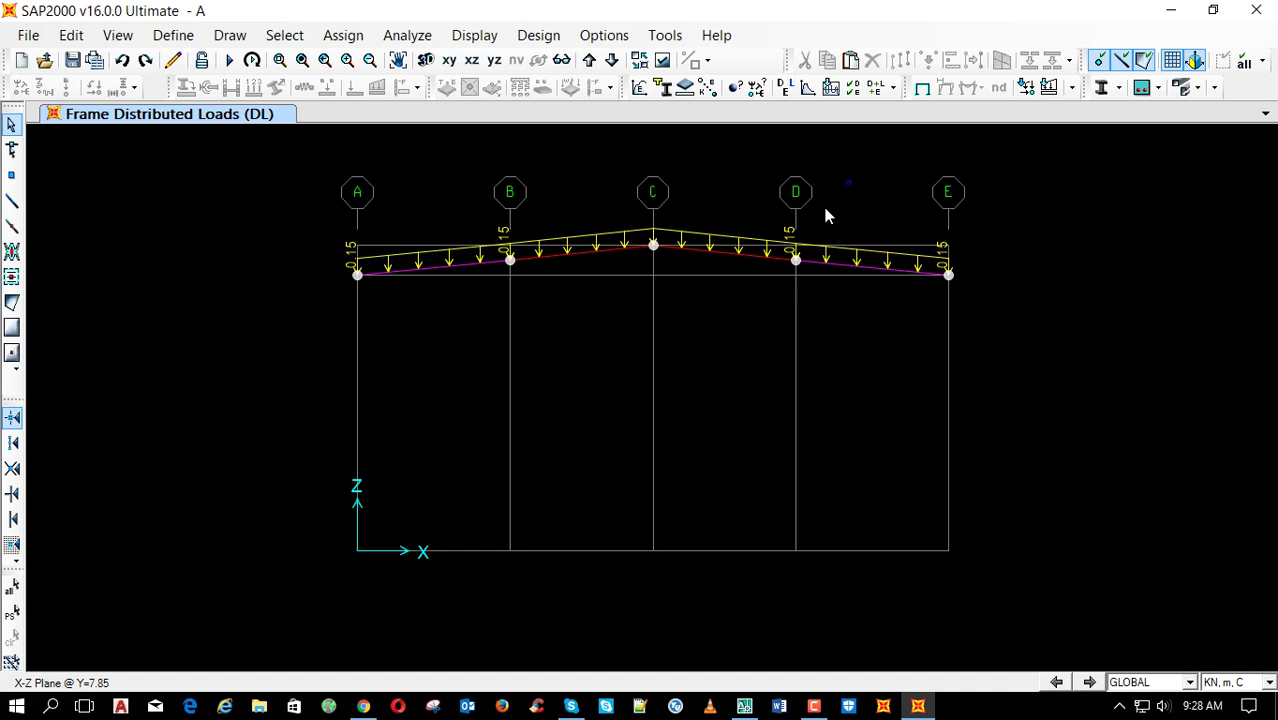
# Replace the AL uniform gravity load on the four rafters at Y=7.85 with 0.1525 kN/m
pyautogui.moveTo(850, 183); pyautogui.dragTo(437, 377)
pyautogui.click(378, 89)
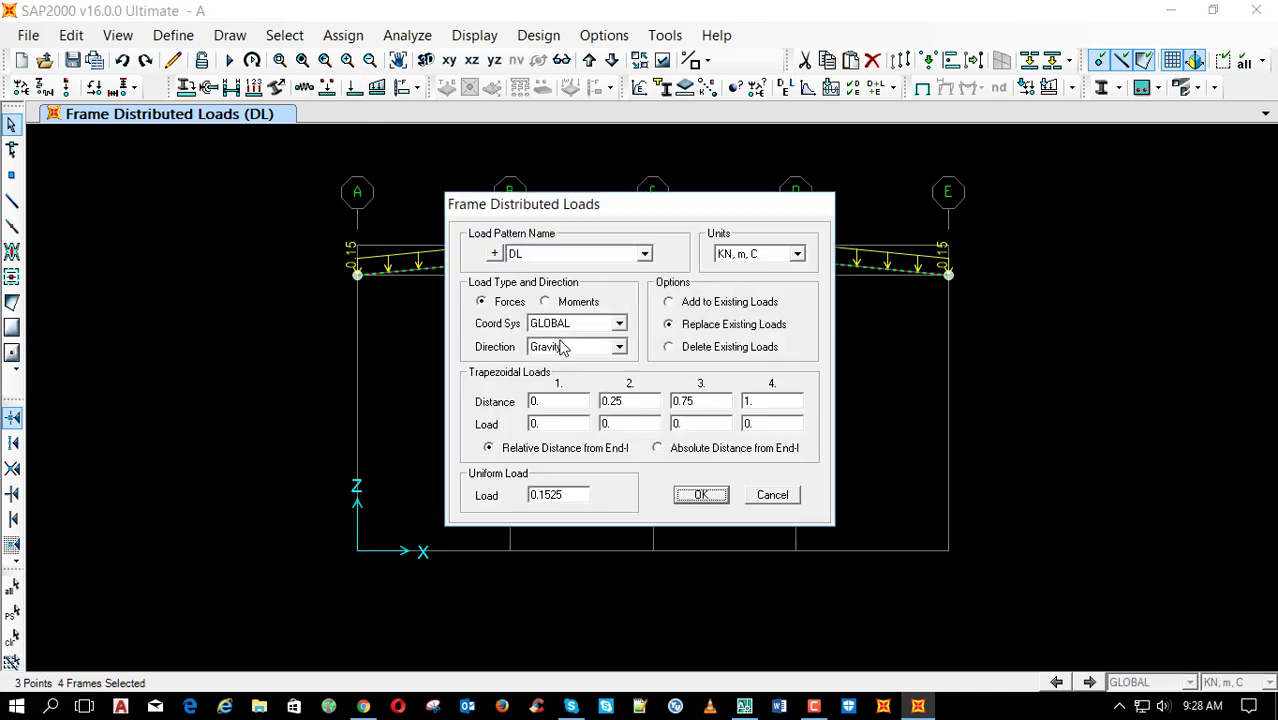
pyautogui.click(578, 254)
pyautogui.click(577, 296)
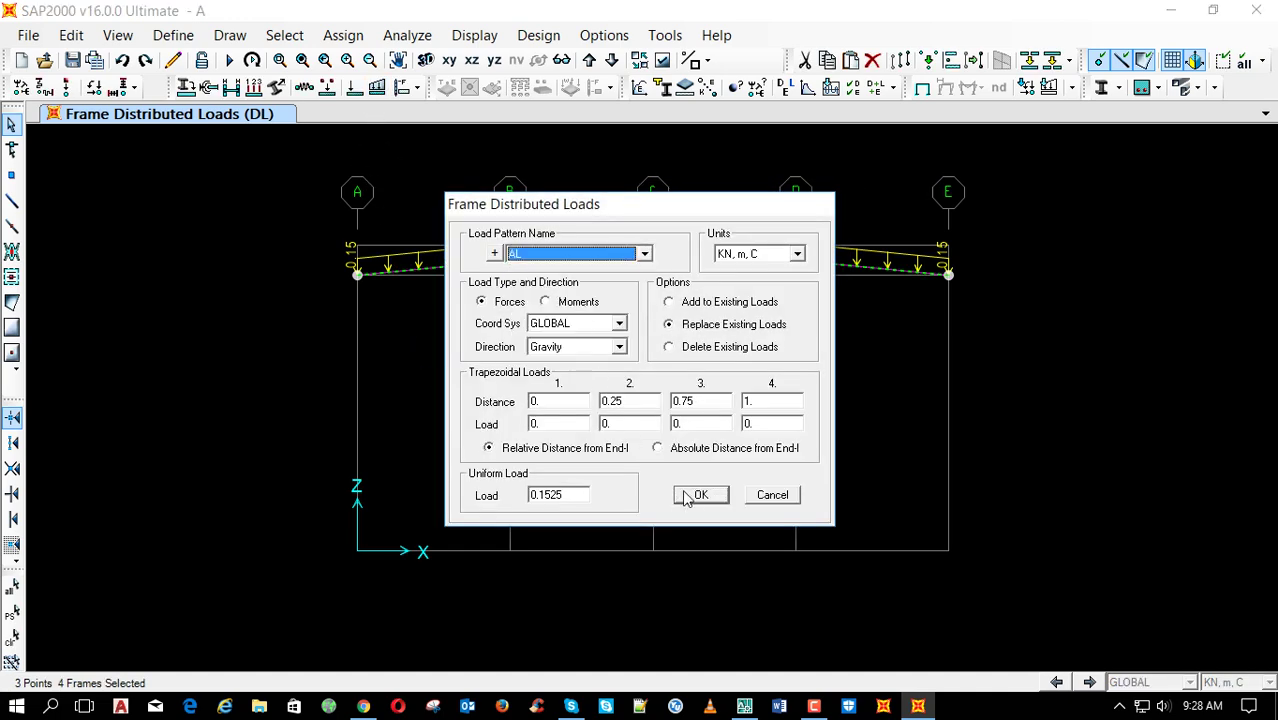
pyautogui.click(700, 495)
# Replace the LL uniform gravity load on the four Y=7.85 rafters with 0.1525*3 (0.4575 kN/m)
pyautogui.moveTo(856, 192); pyautogui.dragTo(466, 372)
pyautogui.click(376, 88)
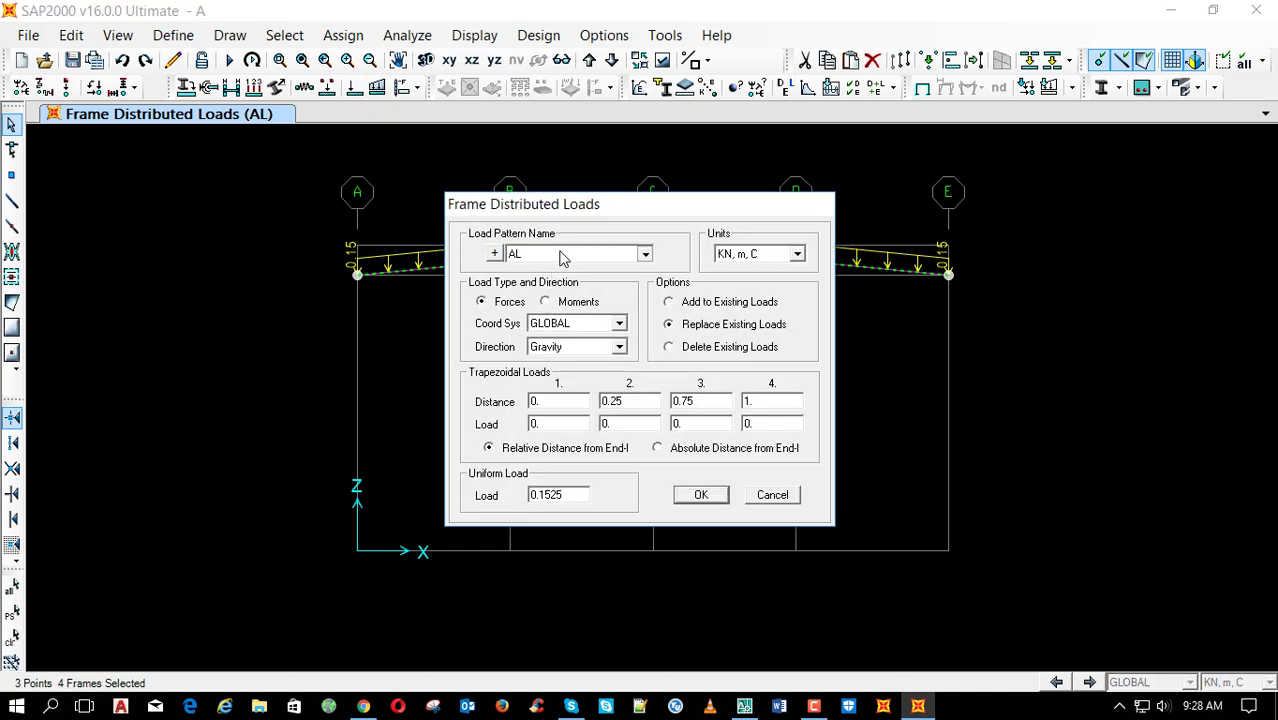
pyautogui.click(563, 254)
pyautogui.click(566, 284)
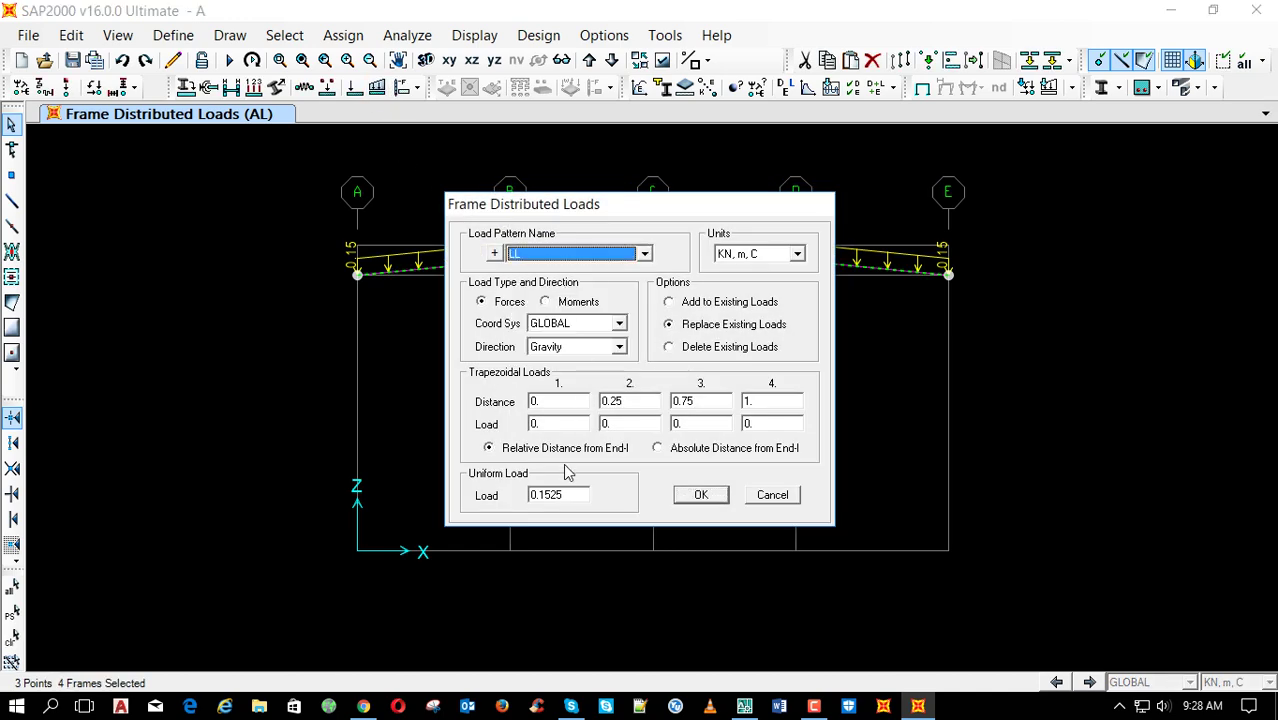
pyautogui.doubleClick(566, 494)
pyautogui.click(572, 494)
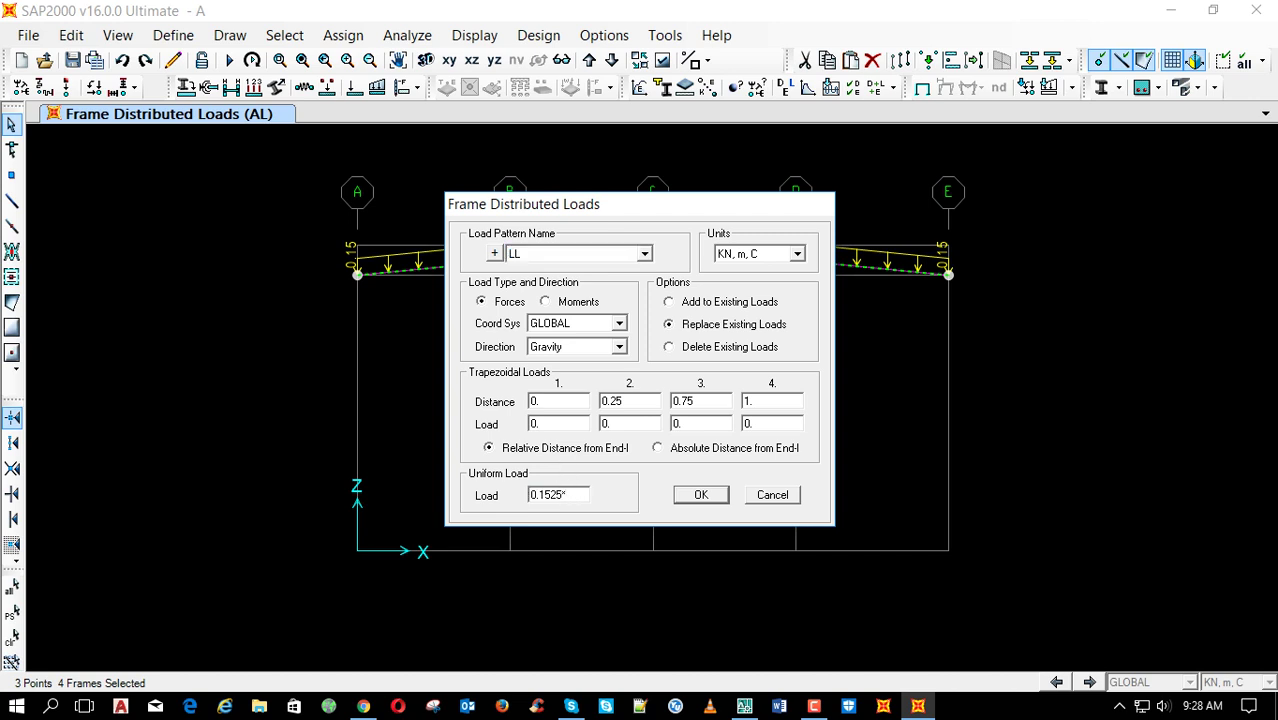
pyautogui.write('*3')
pyautogui.click(702, 494)
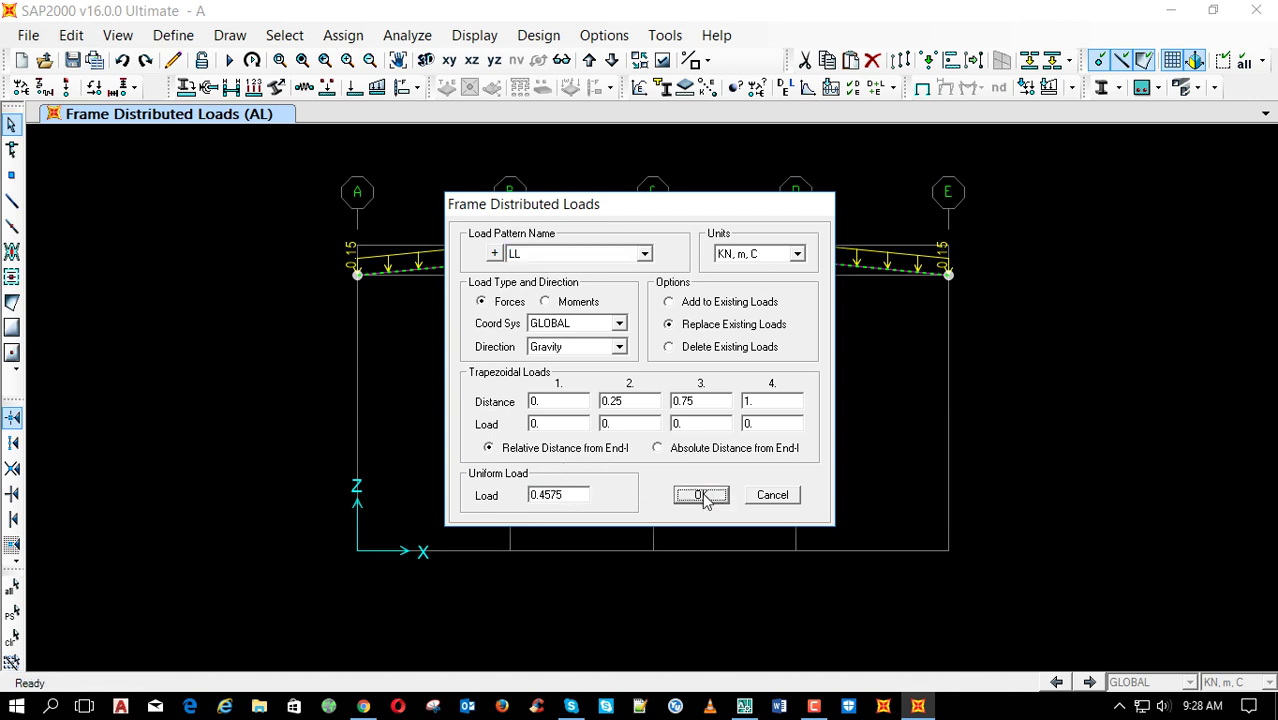
# Examine the rafter distributed loads of all frames in 3D, going through the load patterns one by one
pyautogui.click(425, 60)
pyautogui.click(538, 60)
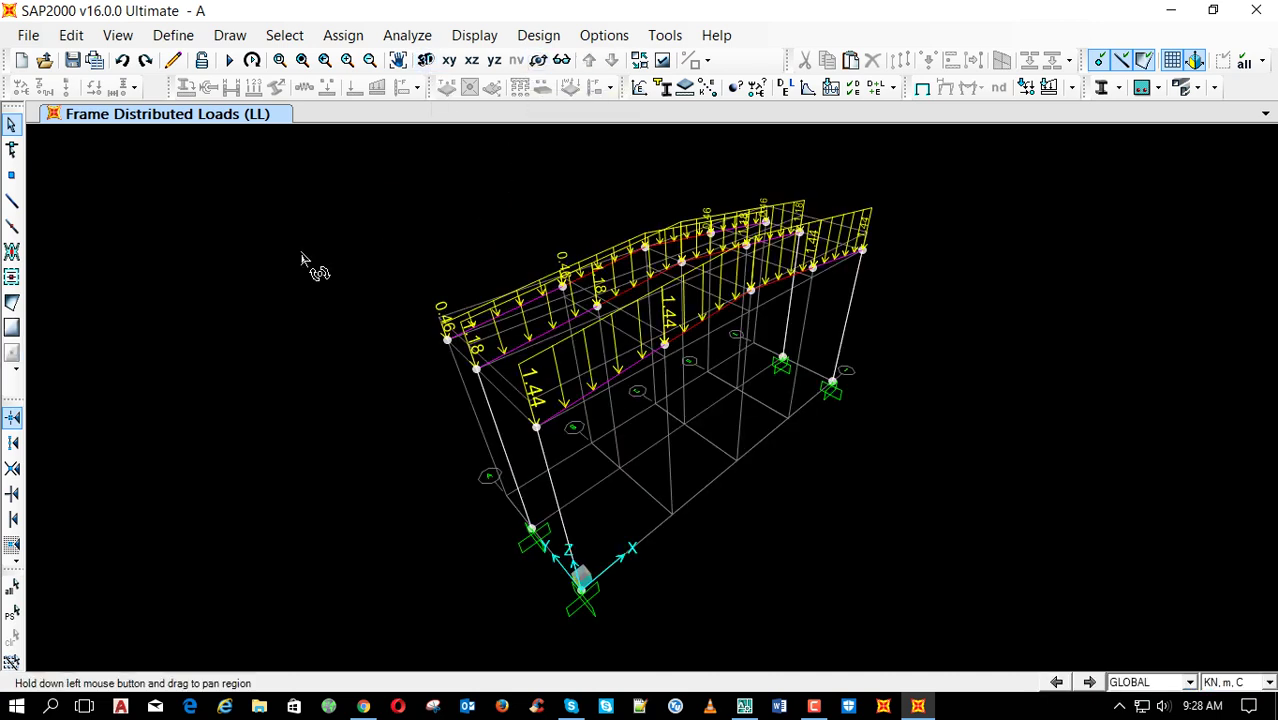
pyautogui.moveTo(305, 258); pyautogui.dragTo(430, 270)
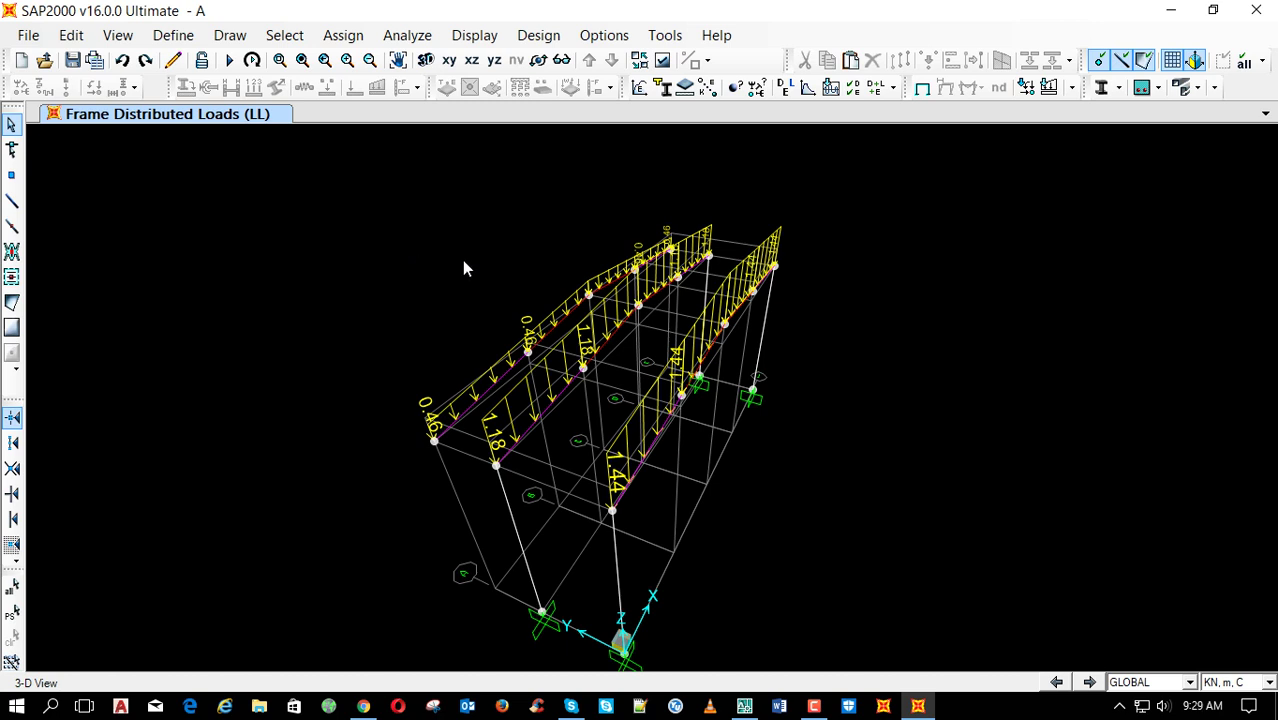
pyautogui.click(1090, 681)
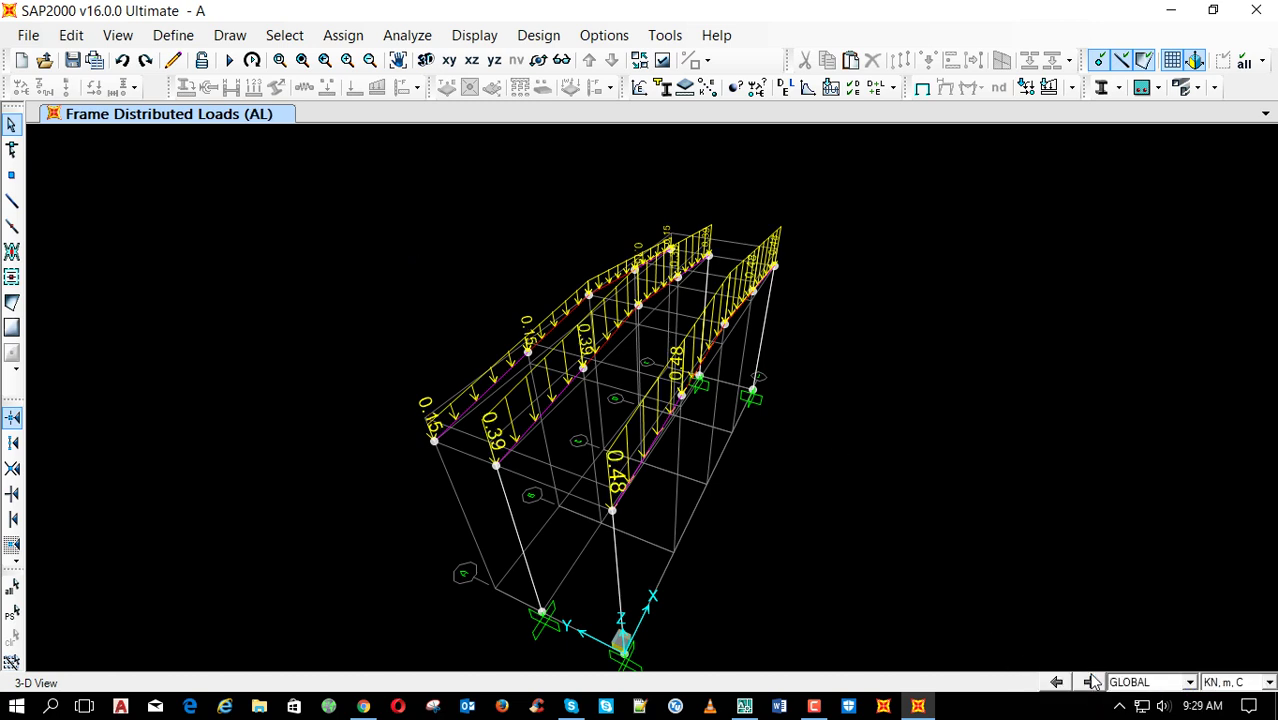
pyautogui.click(1090, 681)
pyautogui.click(1090, 681)
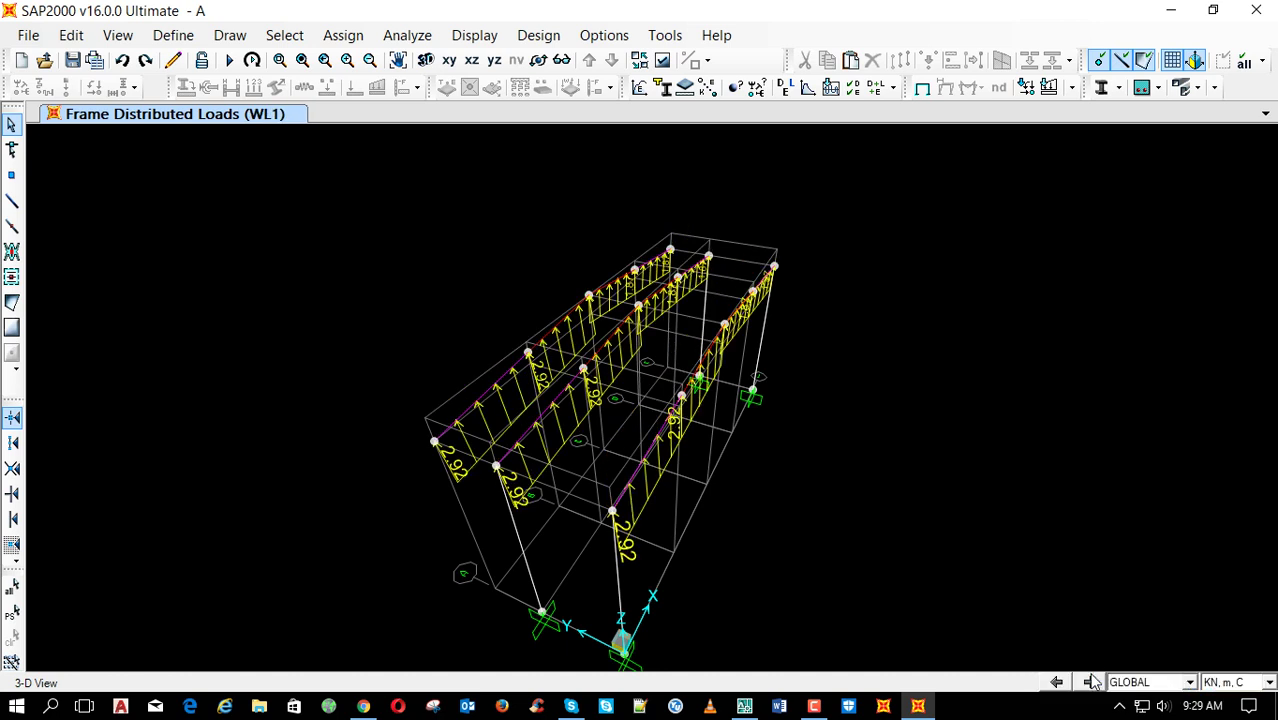
pyautogui.click(1090, 681)
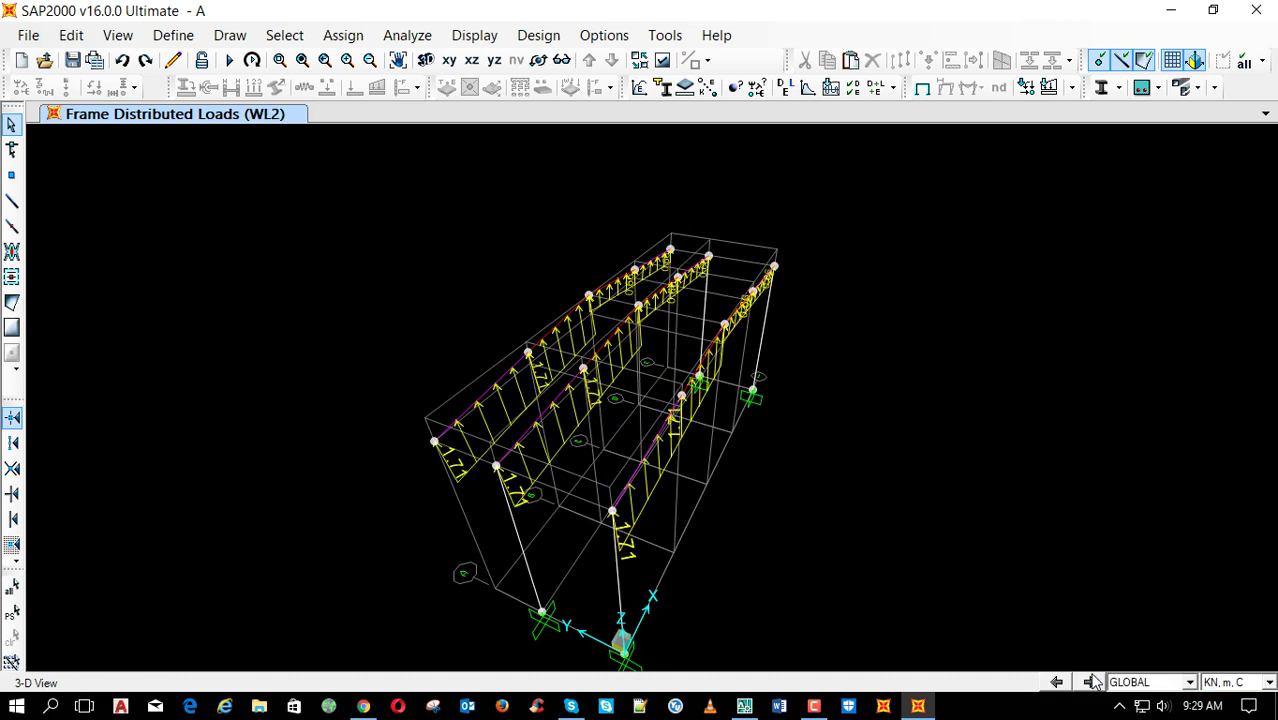
pyautogui.click(1090, 681)
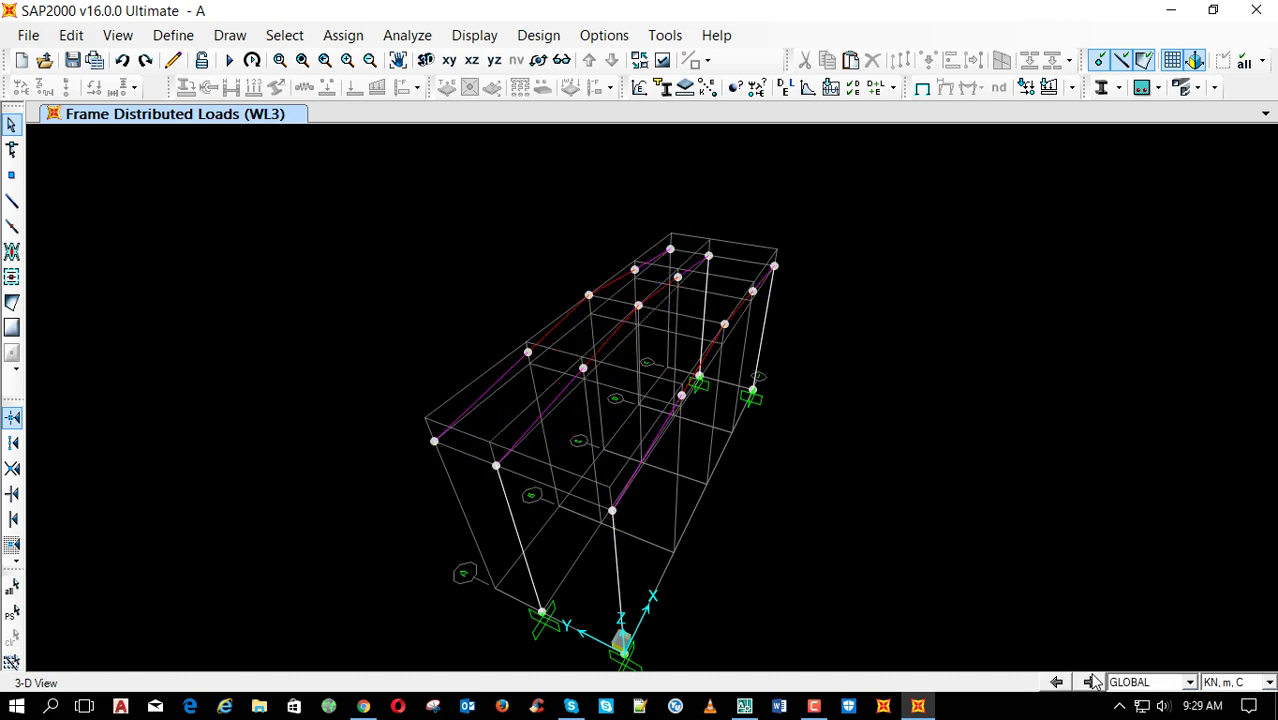
pyautogui.click(1090, 681)
pyautogui.click(1090, 681)
pyautogui.click(1090, 681)
pyautogui.click(1090, 681)
pyautogui.click(1090, 681)
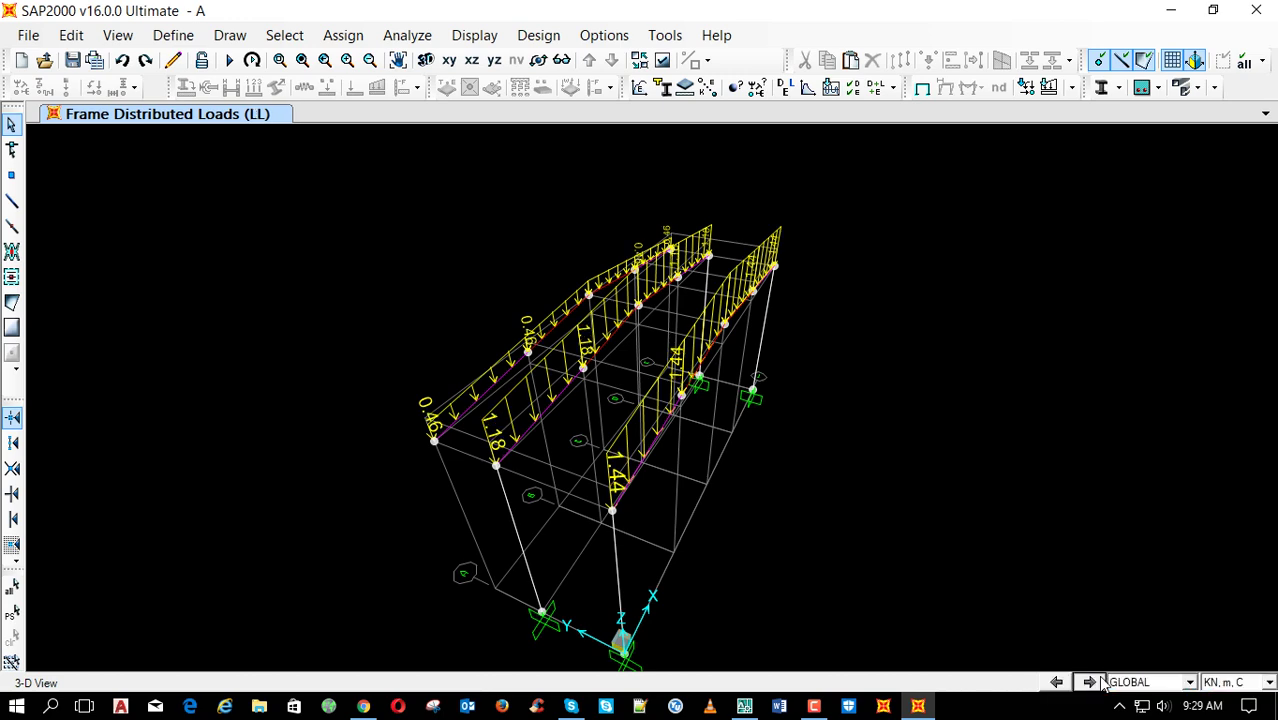
pyautogui.click(1090, 681)
pyautogui.click(1090, 681)
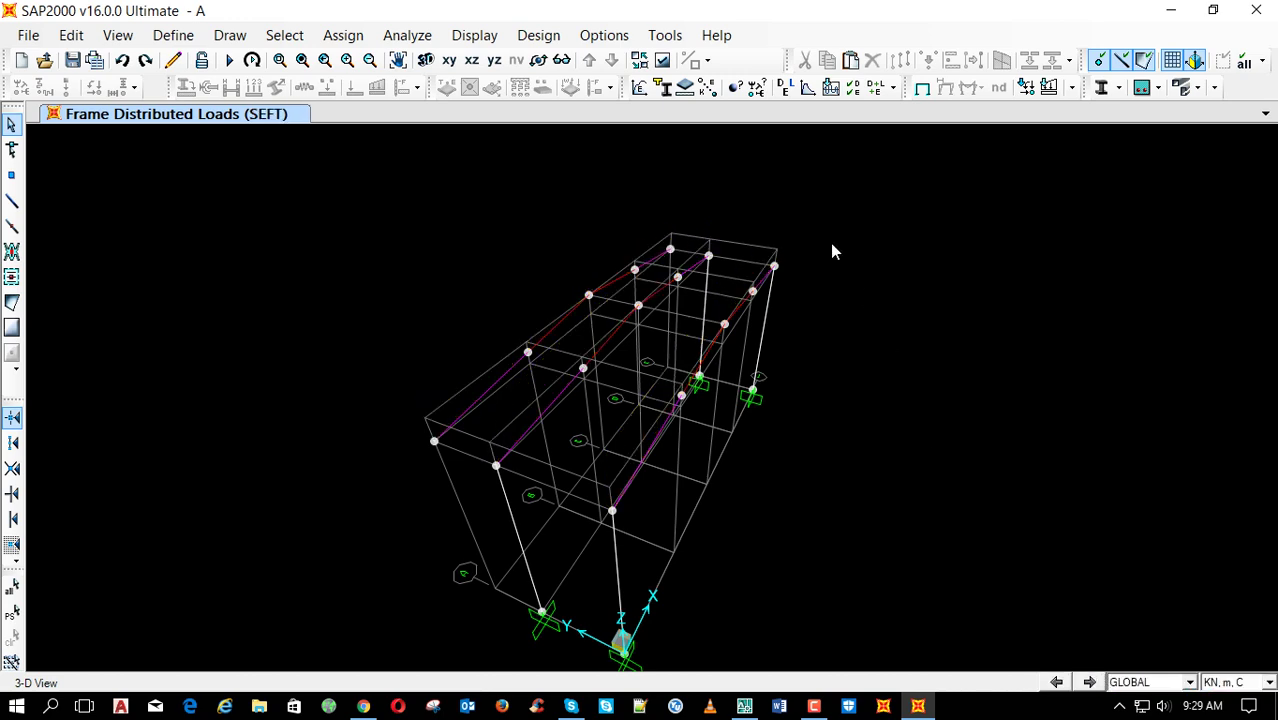
# Add a Box/Tube frame section named EB with outside depth and outside width of 0.1 m
pyautogui.click(663, 88)
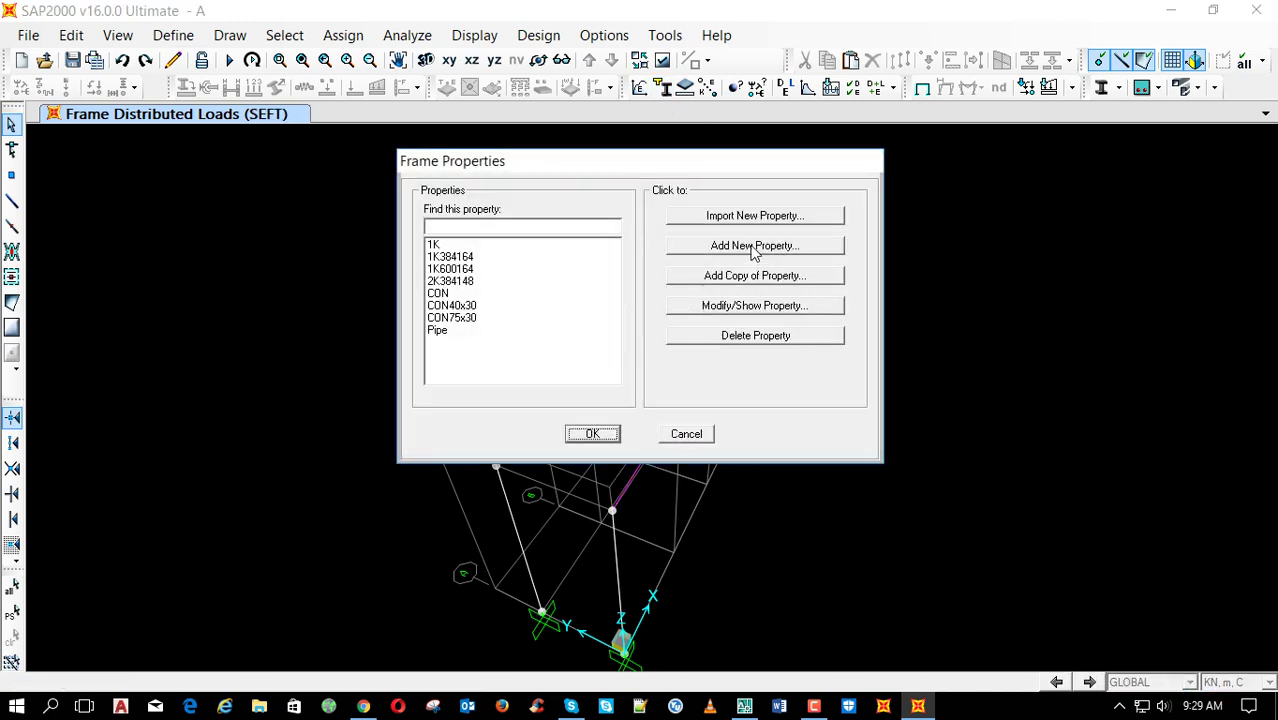
pyautogui.click(755, 247)
pyautogui.click(826, 406)
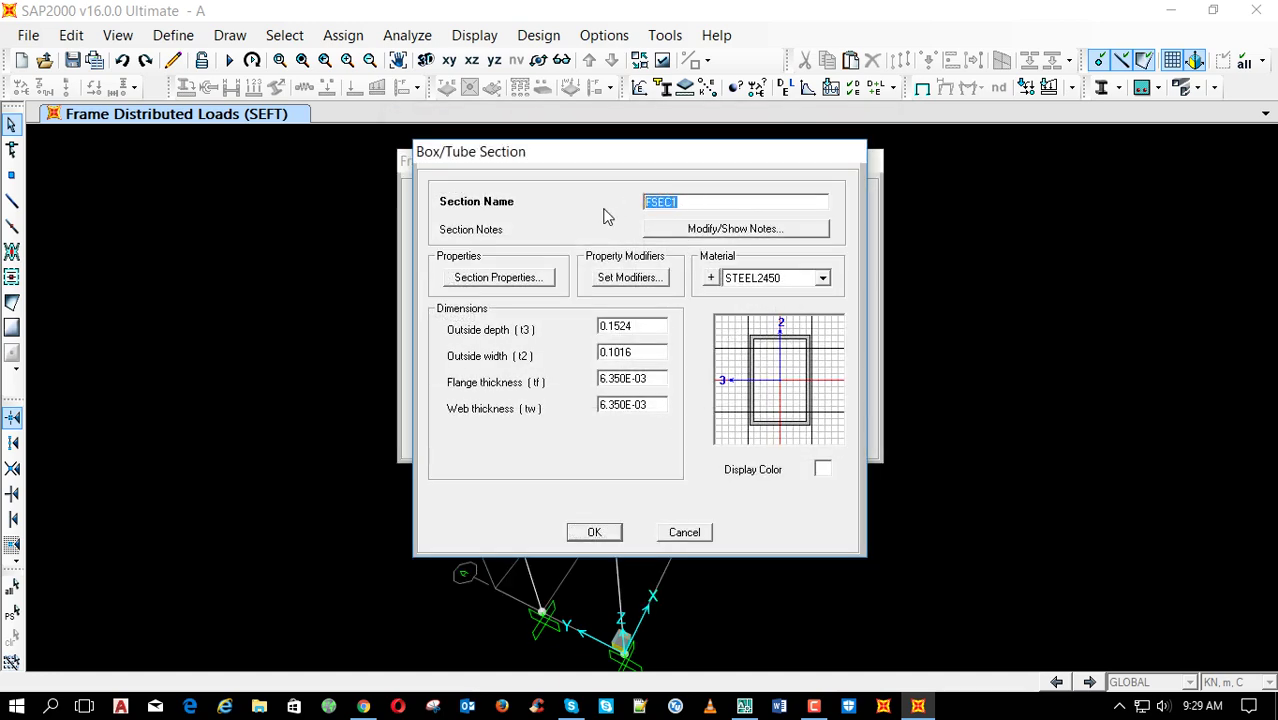
pyautogui.write('EB')
pyautogui.click(642, 322)
pyautogui.moveTo(608, 326); pyautogui.dragTo(674, 336)
pyautogui.write('1')
pyautogui.click(641, 352)
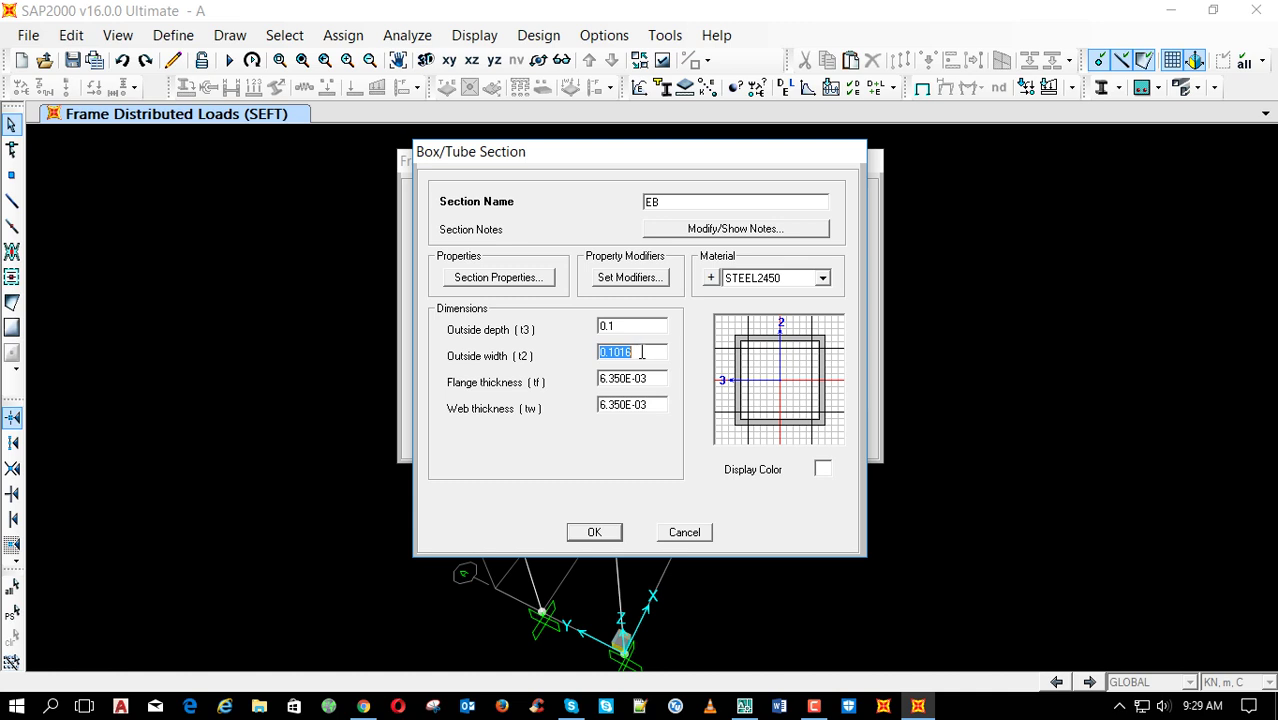
pyautogui.moveTo(615, 357); pyautogui.dragTo(668, 354)
pyautogui.press('BackSpace')
pyautogui.press('Tab')
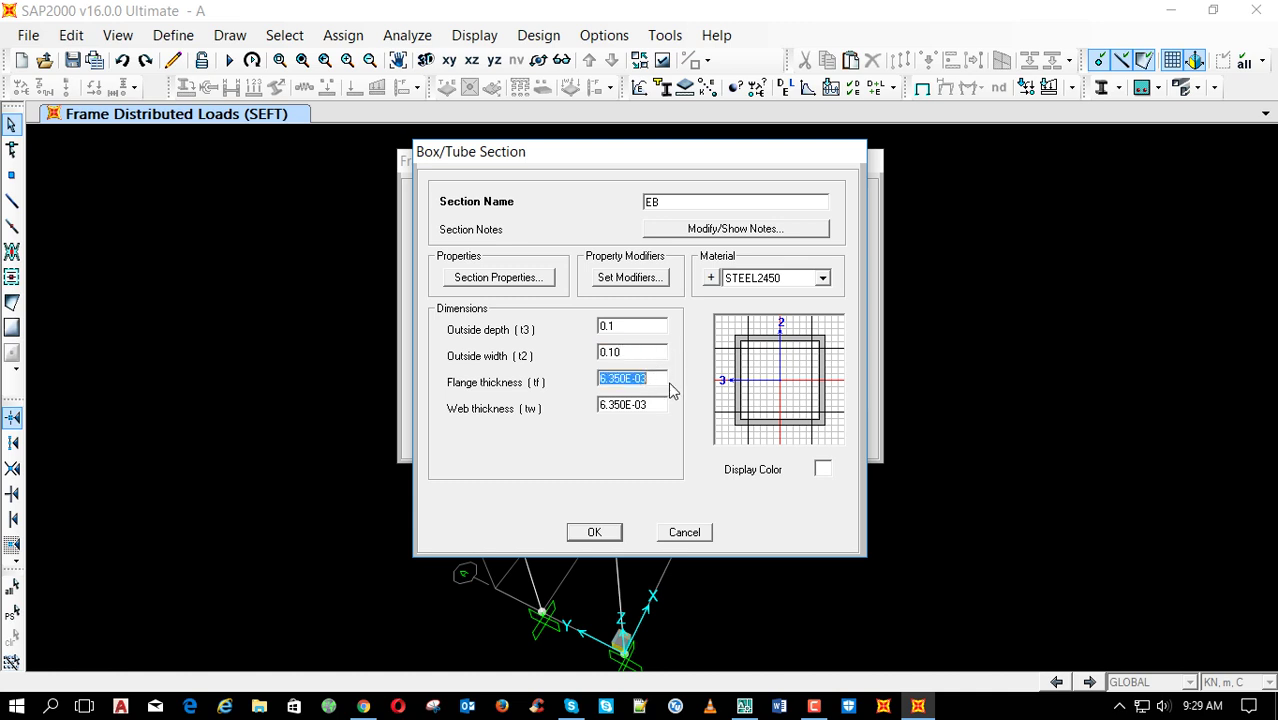
# Set the EB section's flange and web thickness to 0.0025 m and save the frame properties
pyautogui.write('0.0025')
pyautogui.press('Tab')
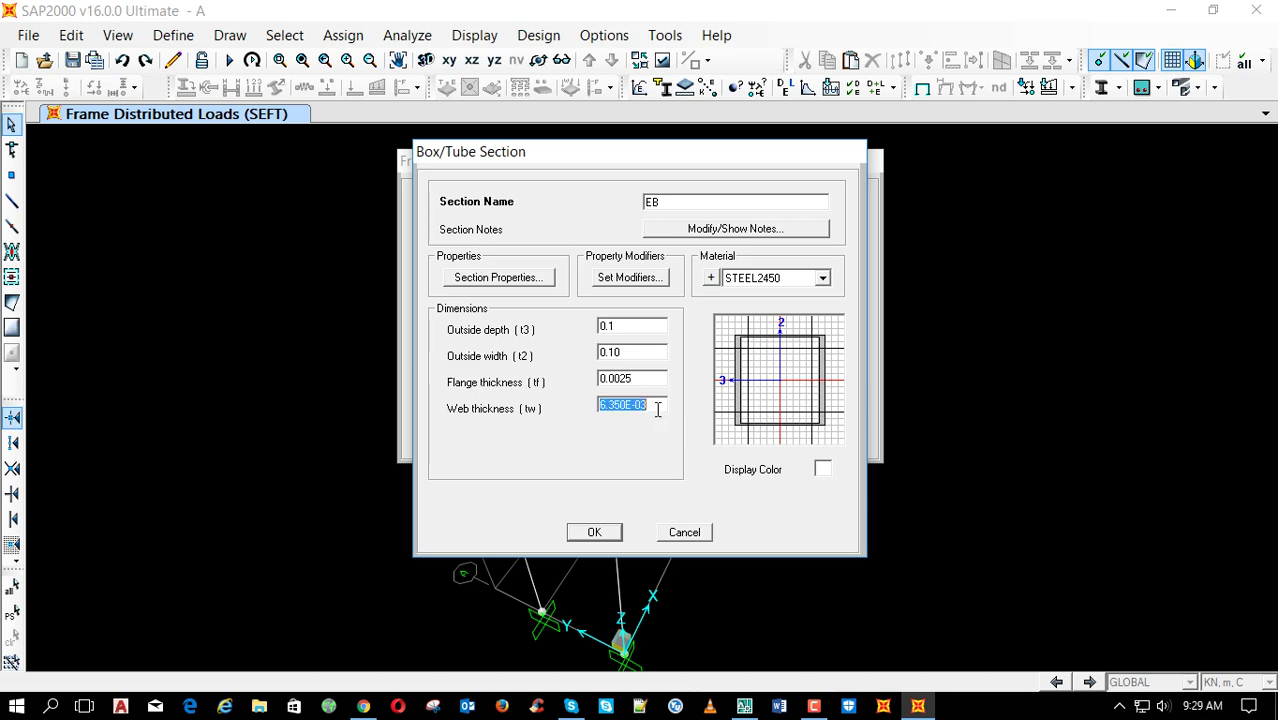
pyautogui.write('.0025')
pyautogui.click(594, 532)
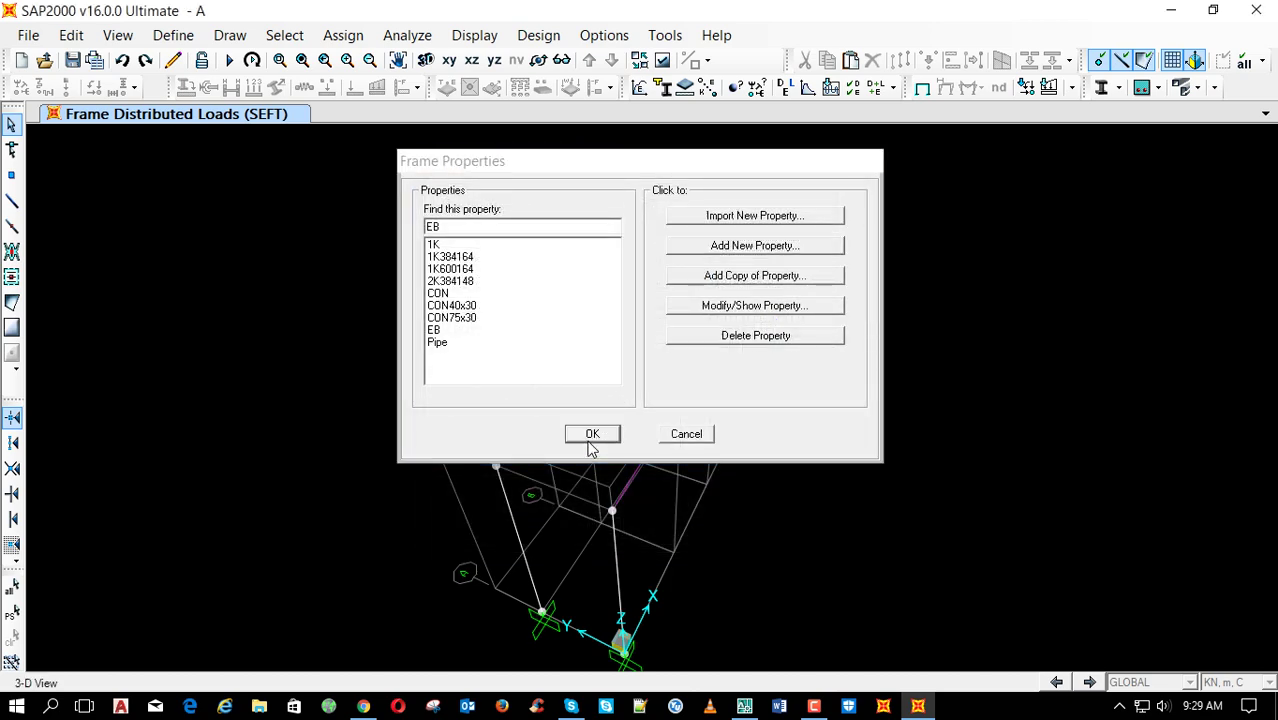
pyautogui.click(591, 436)
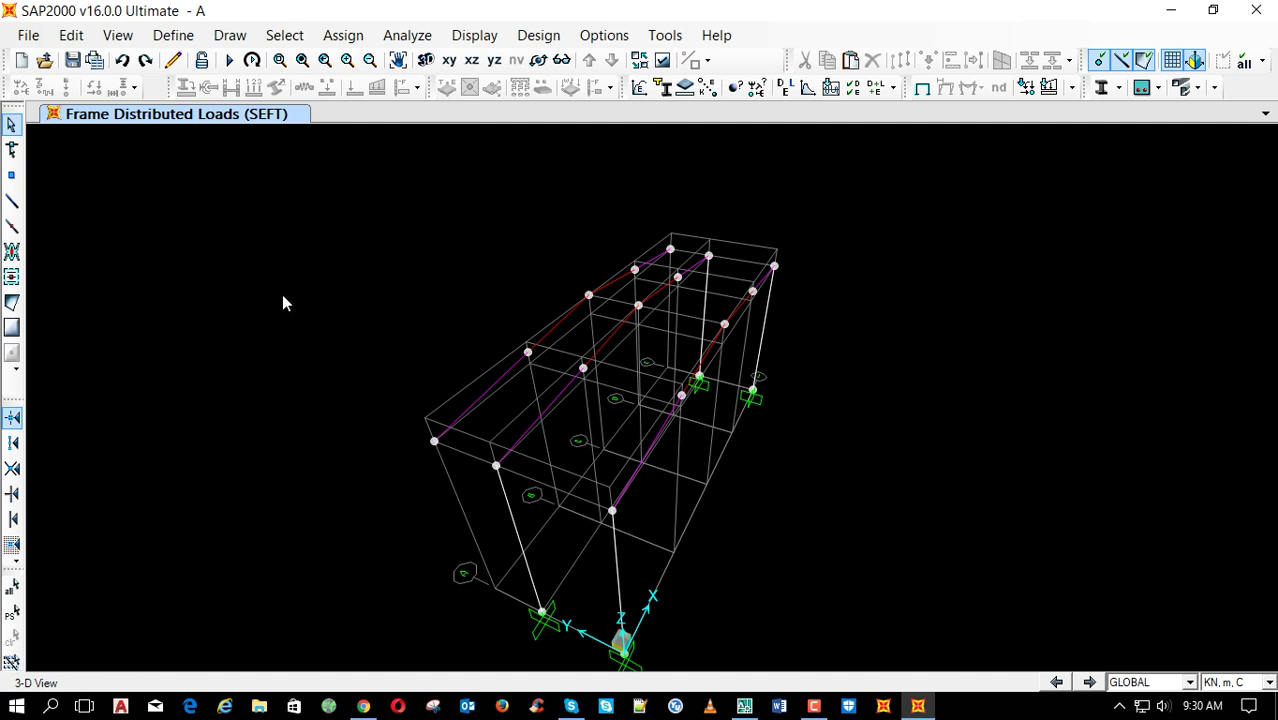
# Hide the grid and draw continuous EB straight frames along the X=0 eave, joining the three frames' eave joints up to Y=7.85
pyautogui.press('F7')
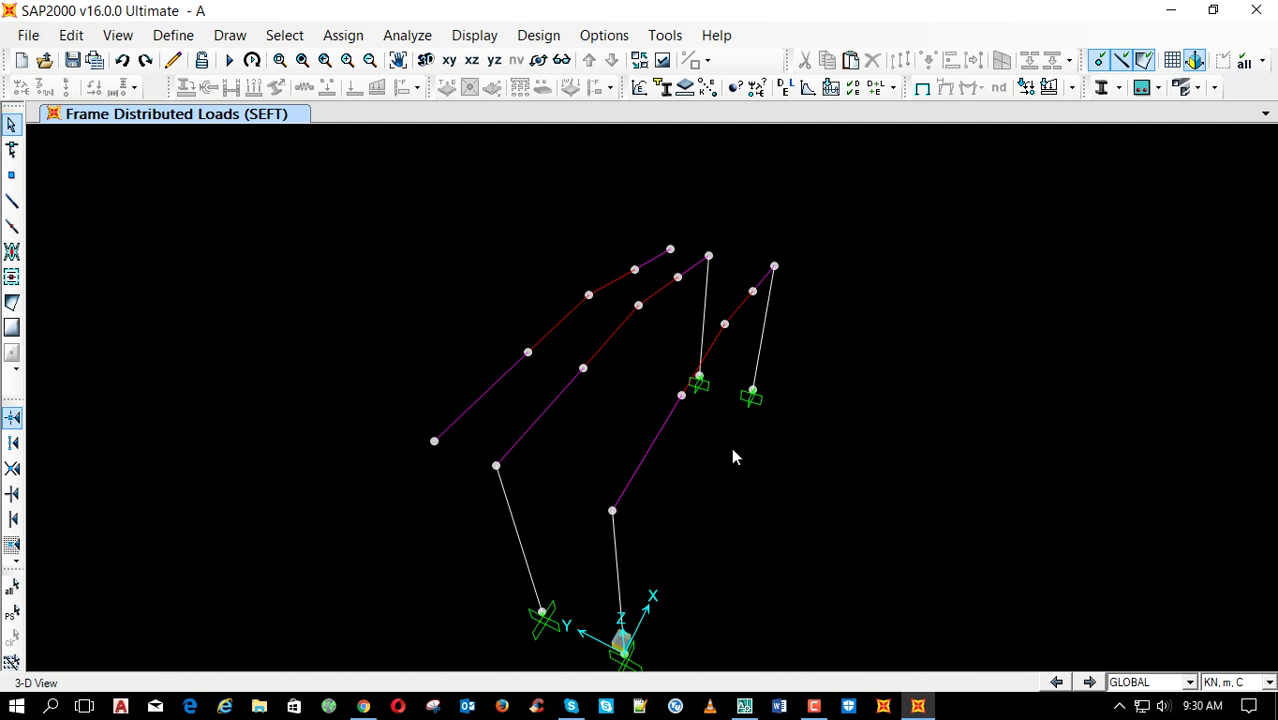
pyautogui.click(12, 200)
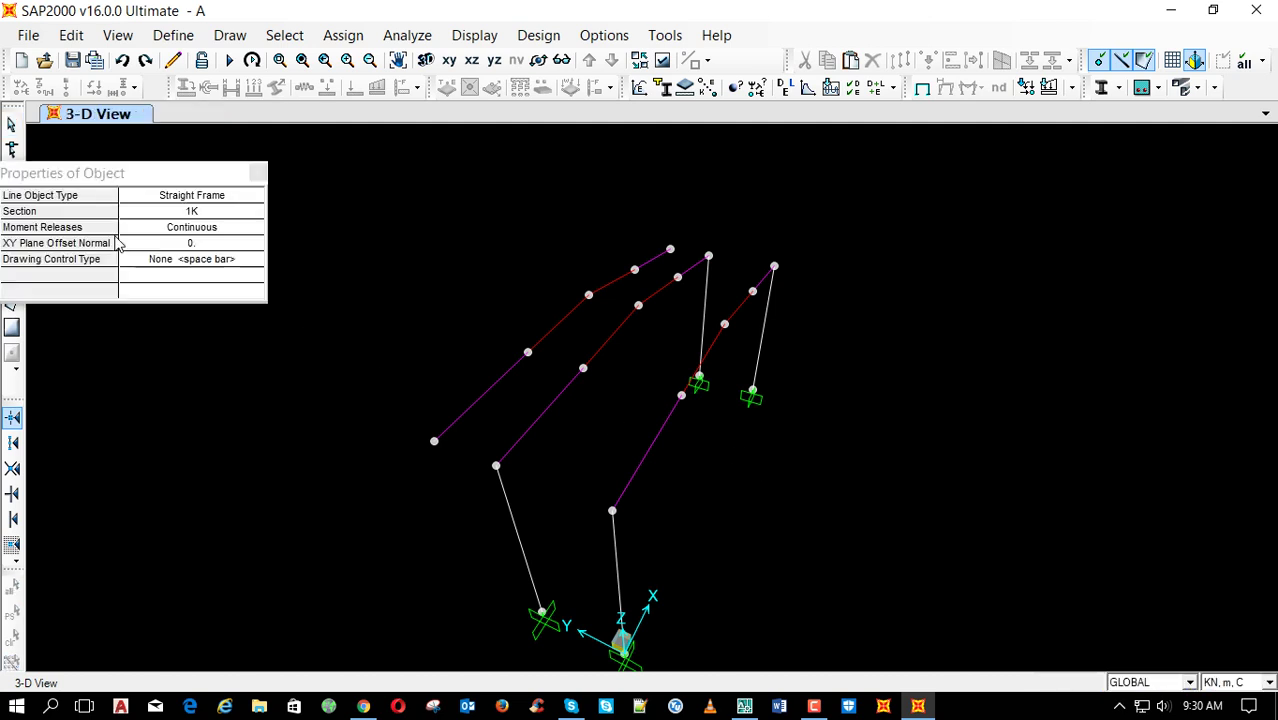
pyautogui.click(178, 213)
pyautogui.click(182, 212)
pyautogui.click(188, 325)
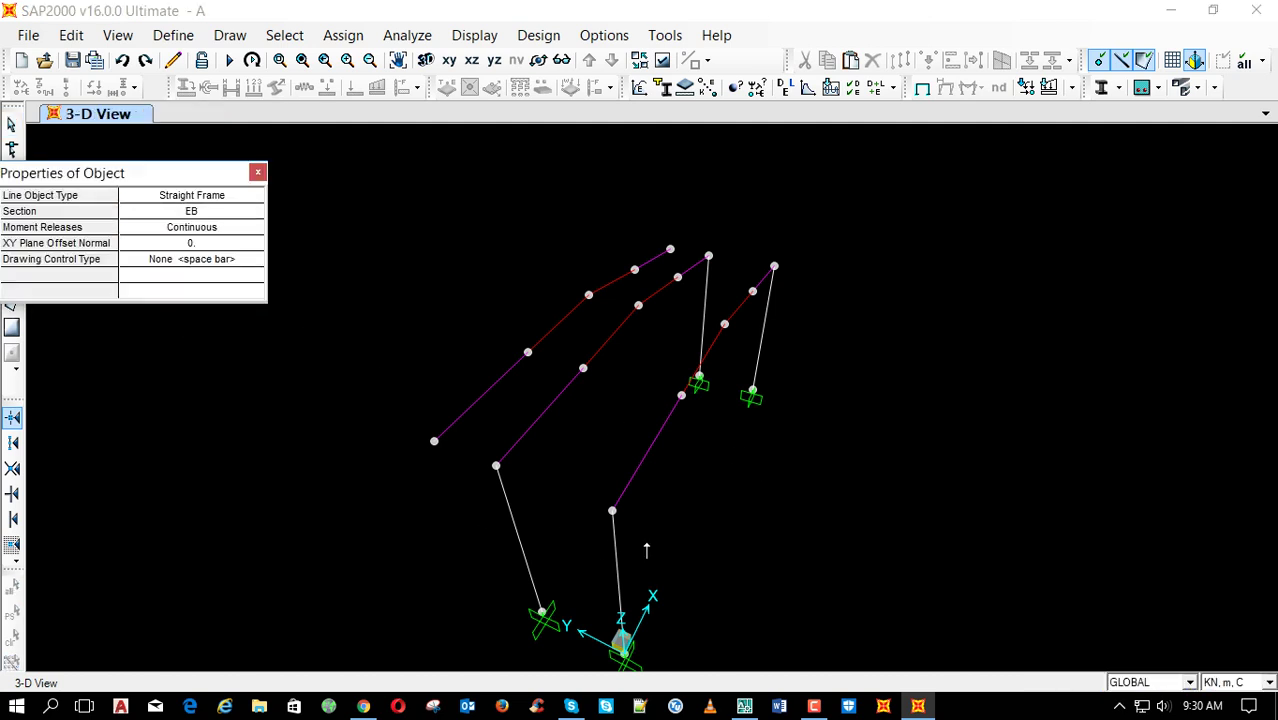
pyautogui.click(612, 511)
pyautogui.click(496, 465)
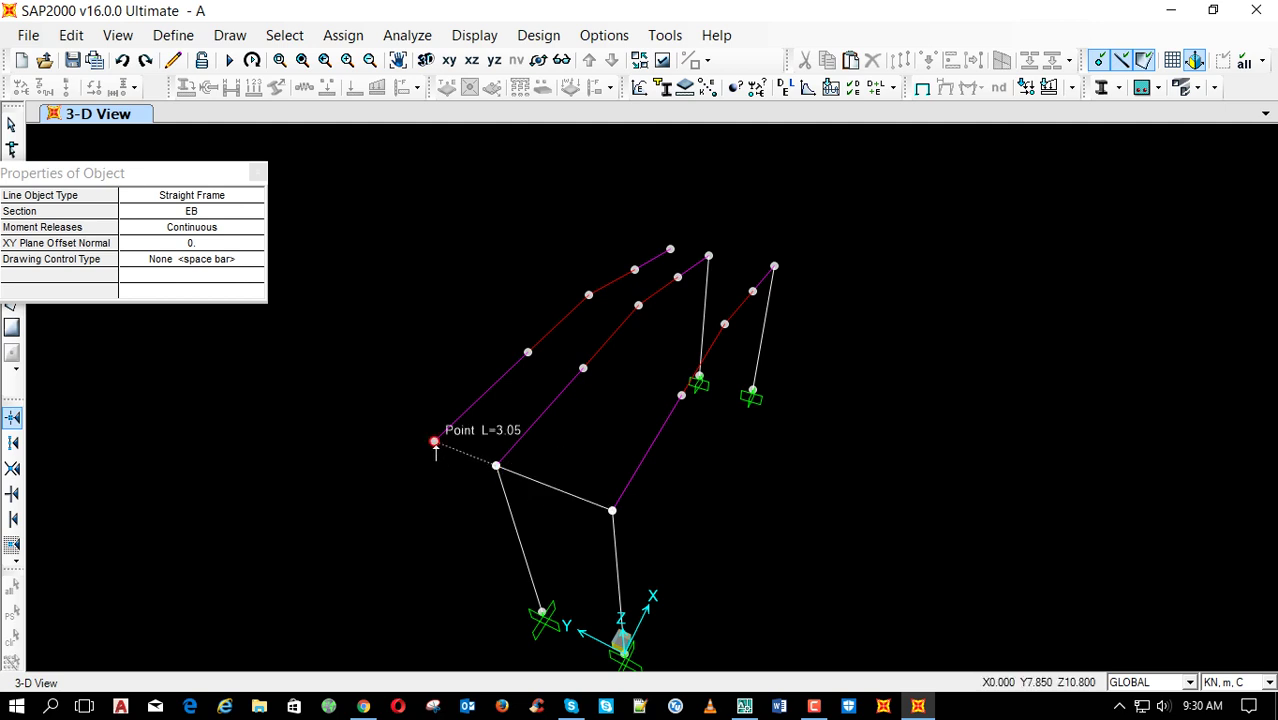
pyautogui.doubleClick(434, 441)
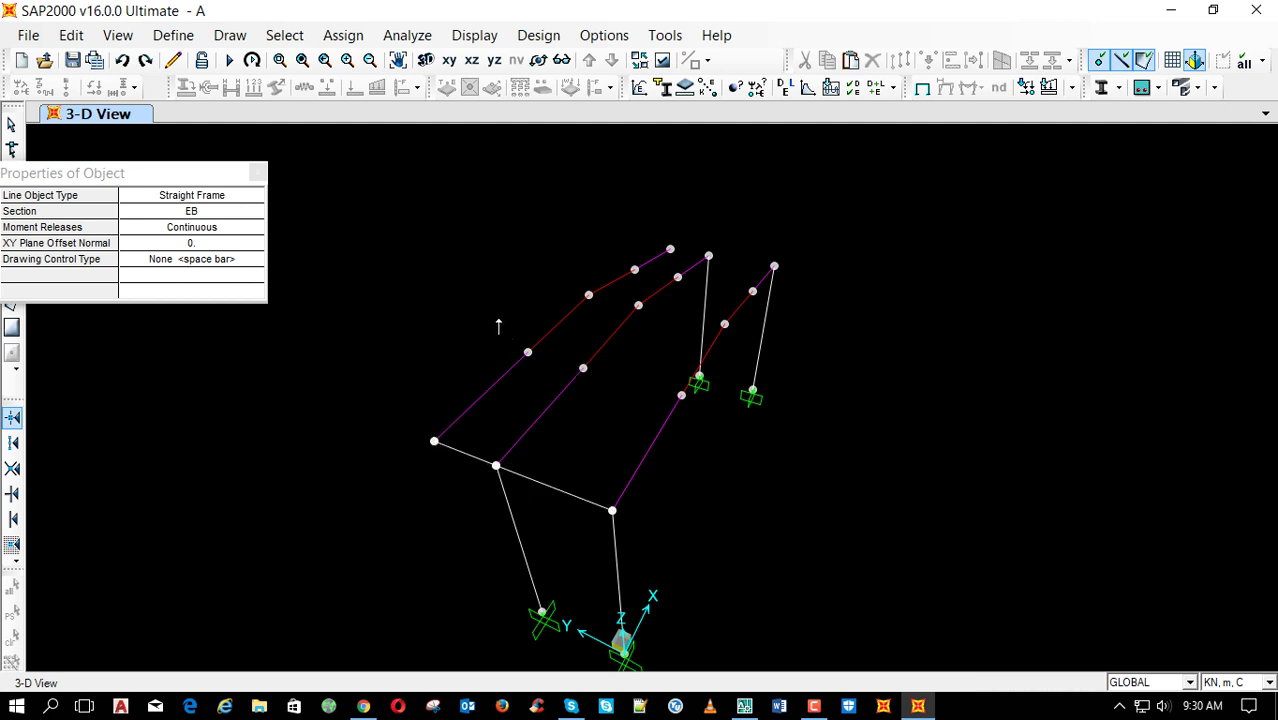
# Draw two EB straight frames along the ridge, connecting the apex joints of the three frames
pyautogui.click(724, 323)
pyautogui.click(638, 305)
pyautogui.doubleClick(589, 295)
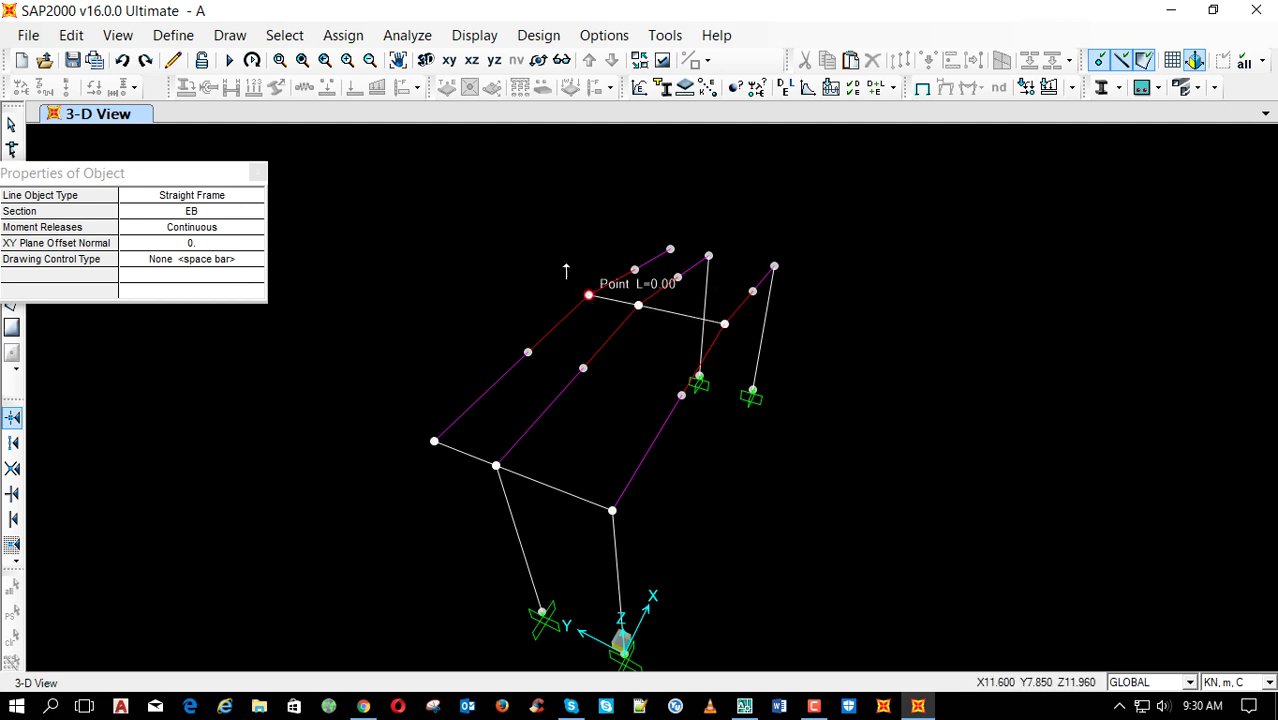
pyautogui.press('Escape')
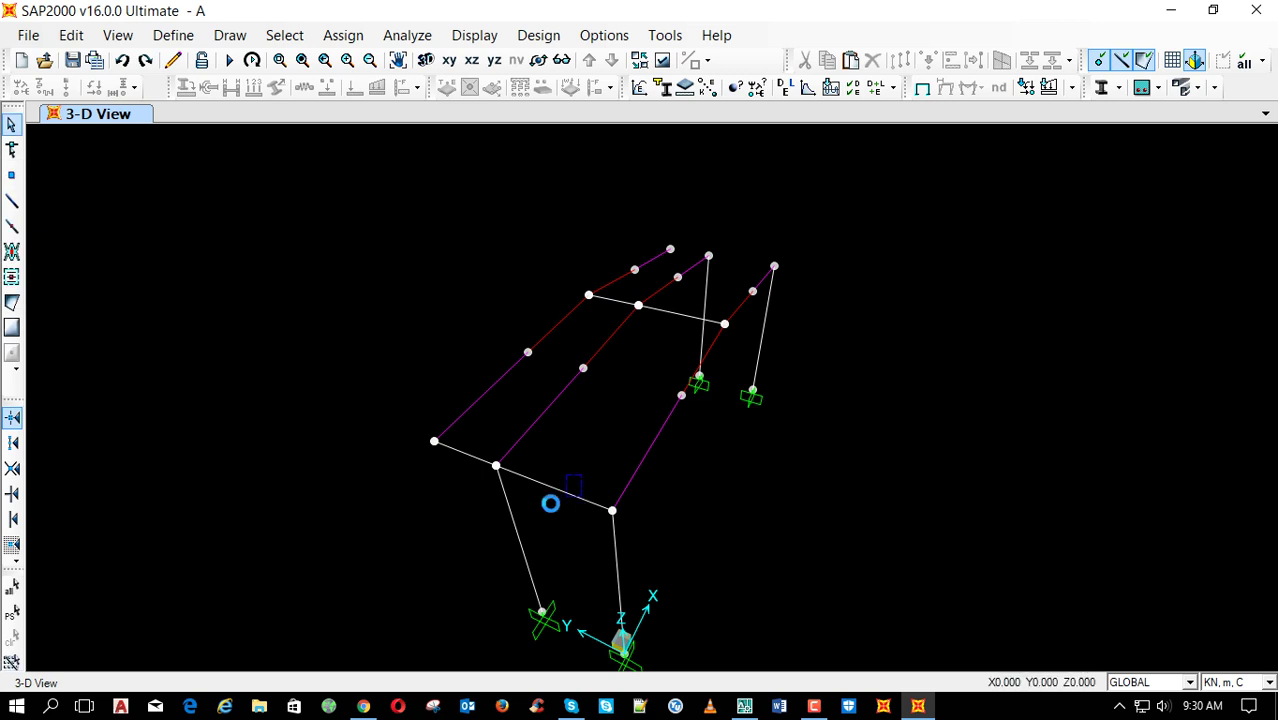
# Select the two EB eave members along X=0
pyautogui.click(551, 488)
pyautogui.click(468, 454)
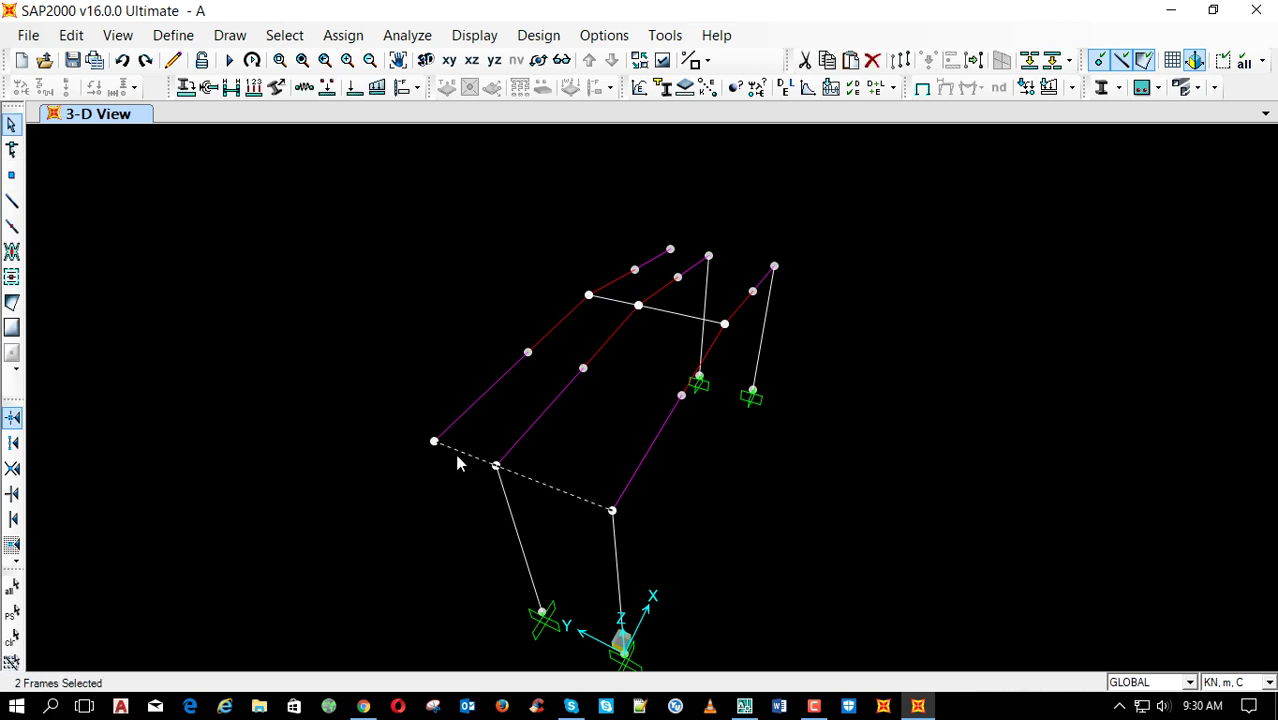
# Replicate the two selected end beams linearly once with dx 6, dy 0 and dz 0.6 m
pyautogui.hotkey('ctrl', 'r')
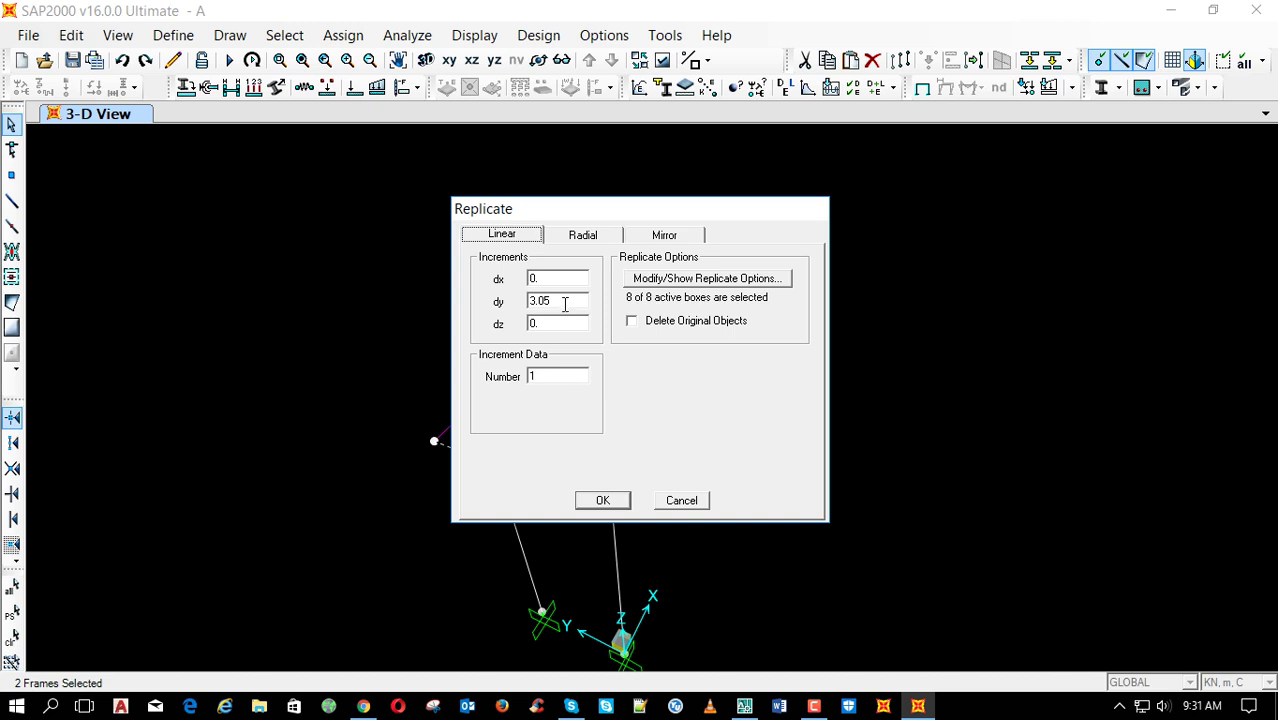
pyautogui.doubleClick(571, 279)
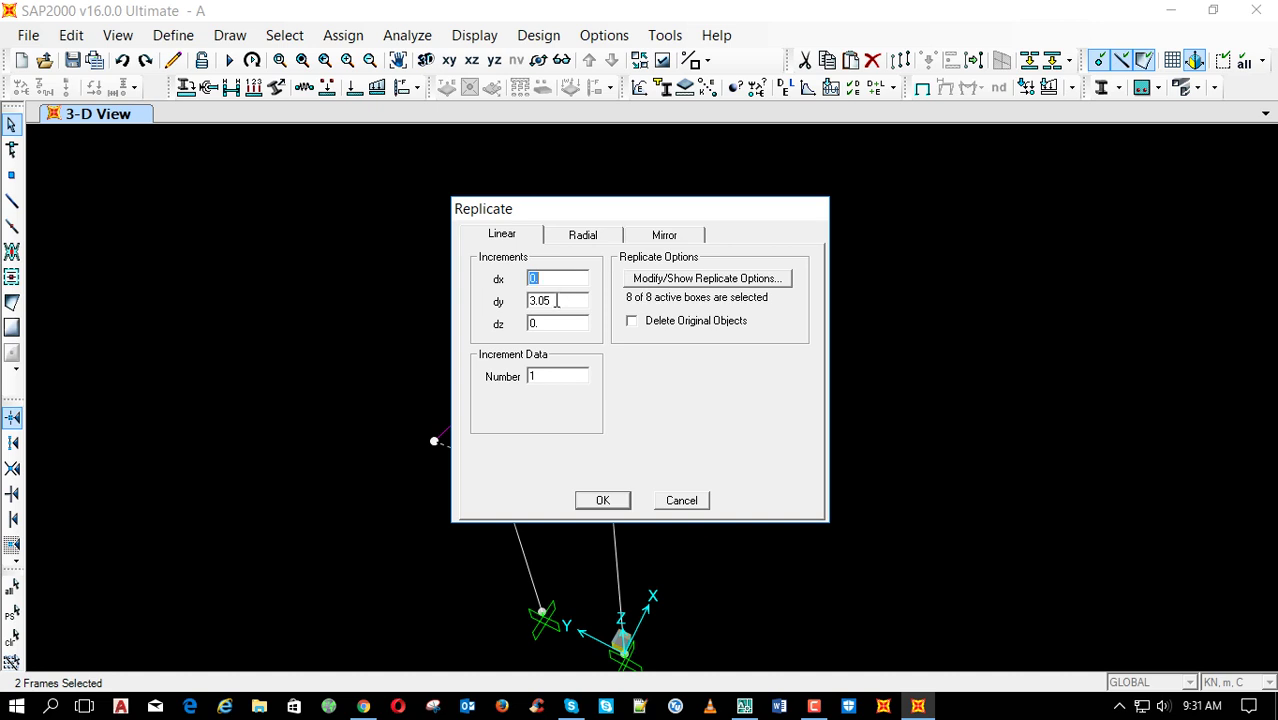
pyautogui.write('6')
pyautogui.doubleClick(556, 301)
pyautogui.write('0')
pyautogui.doubleClick(558, 324)
pyautogui.write('6"')
pyautogui.press('BackSpace')
pyautogui.press('BackSpace')
pyautogui.write('0.6')
pyautogui.doubleClick(558, 279)
pyautogui.click(600, 500)
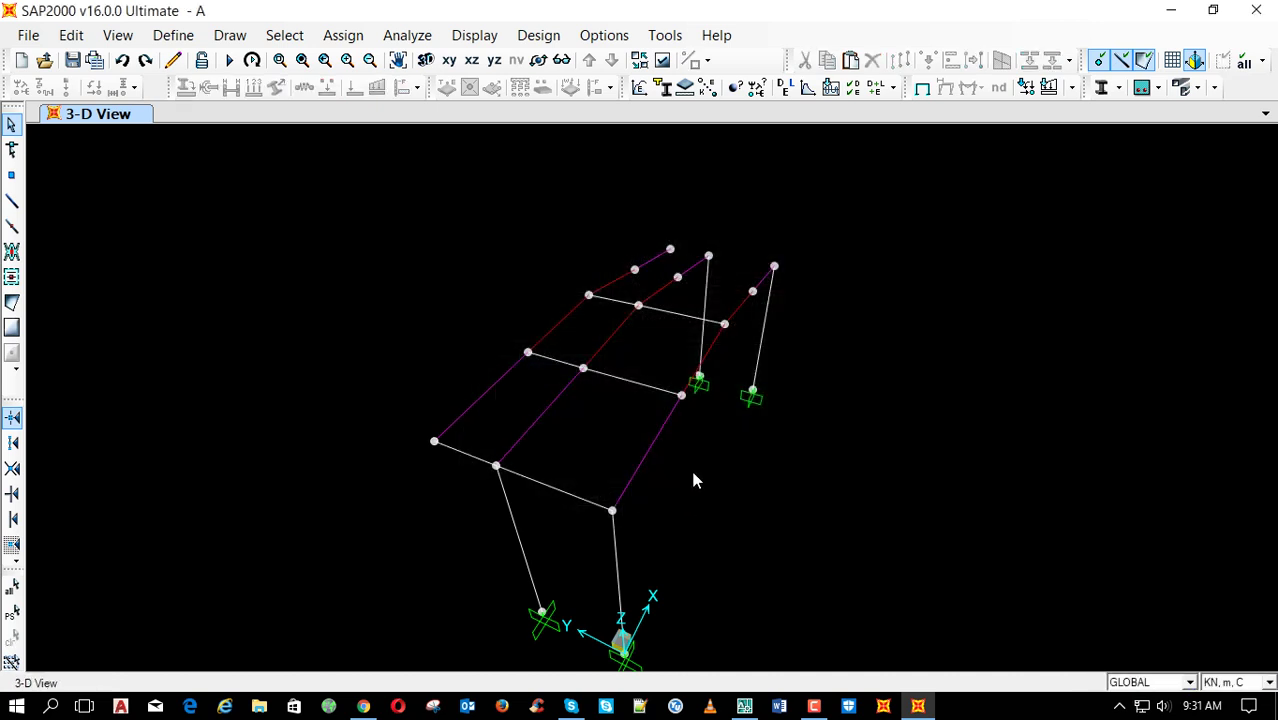
# Delete the two replicated beams crossing the rafters
pyautogui.scroll(3, 578, 314)
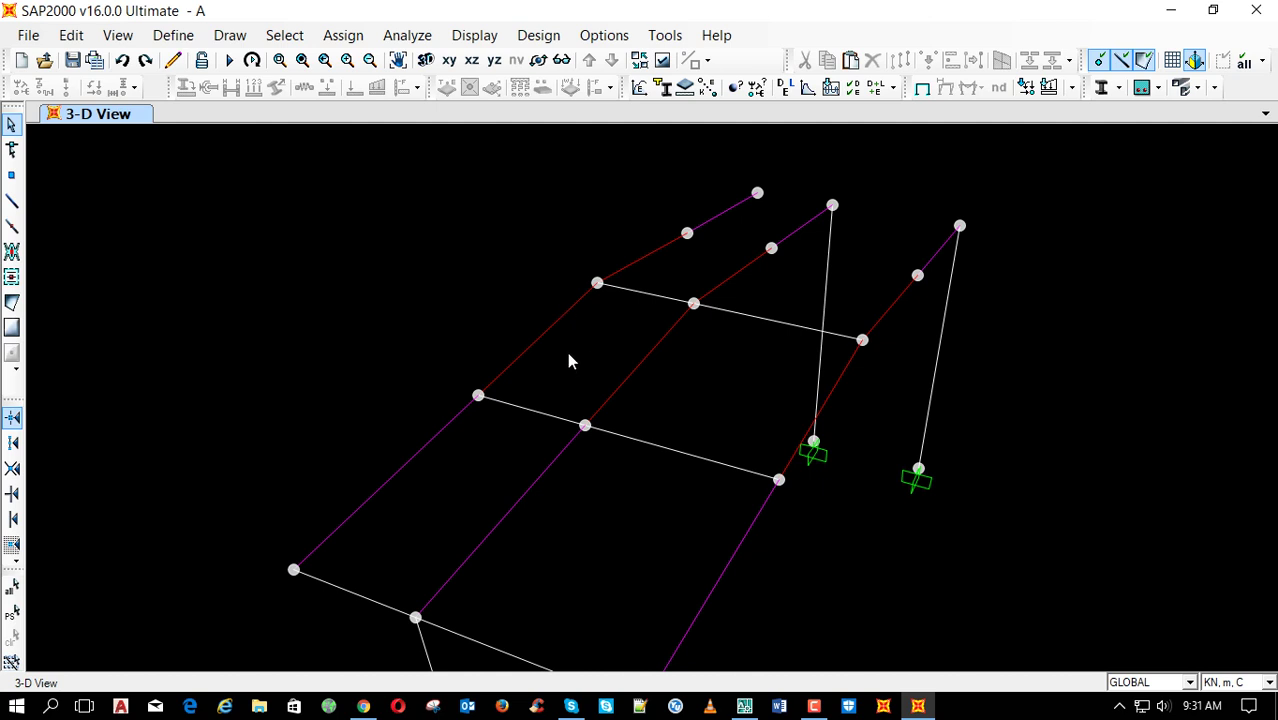
pyautogui.moveTo(559, 361); pyautogui.dragTo(615, 464)
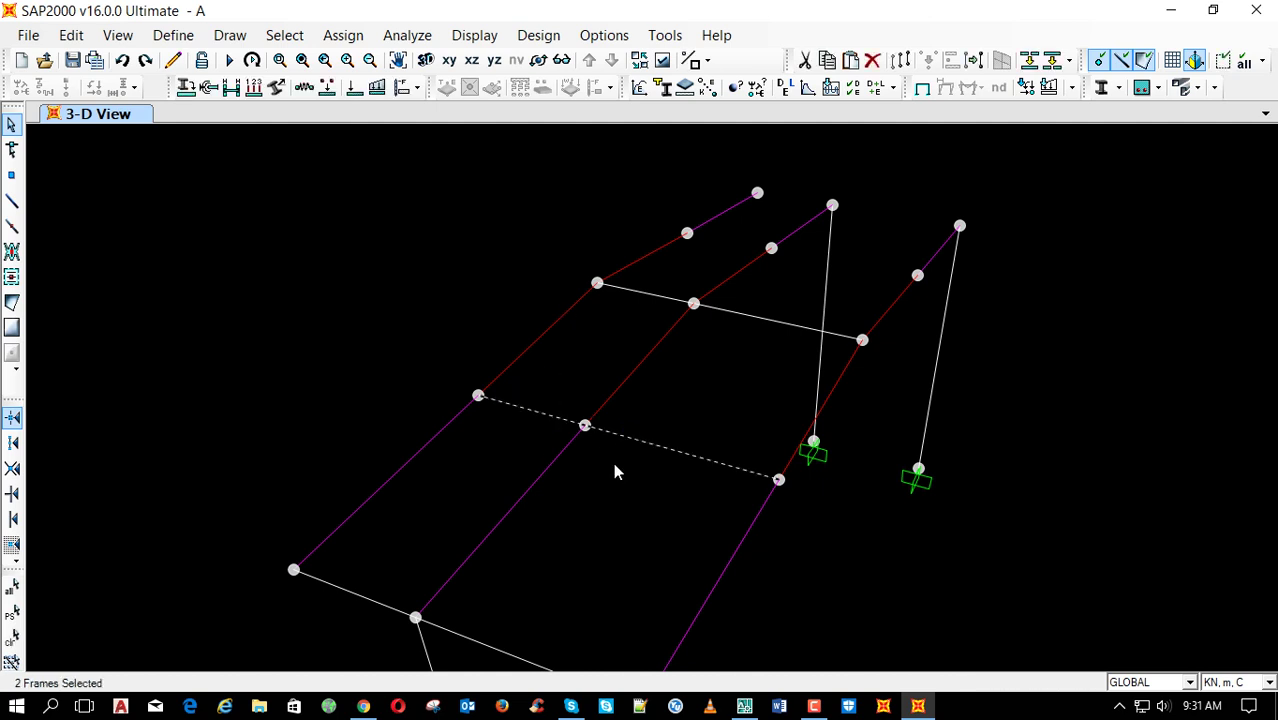
pyautogui.press('Delete')
# Draw two EB straight frames linking the three rafters at the section-change joints nearest the origin
pyautogui.click(12, 201)
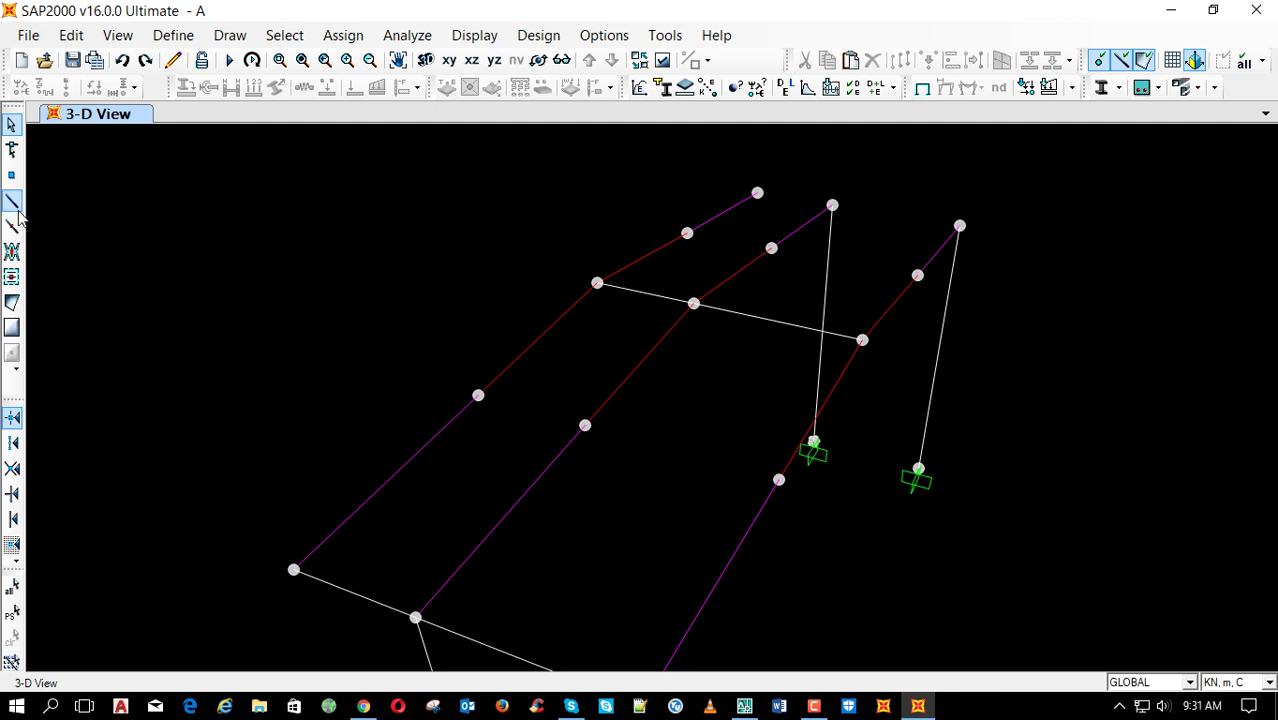
pyautogui.click(779, 480)
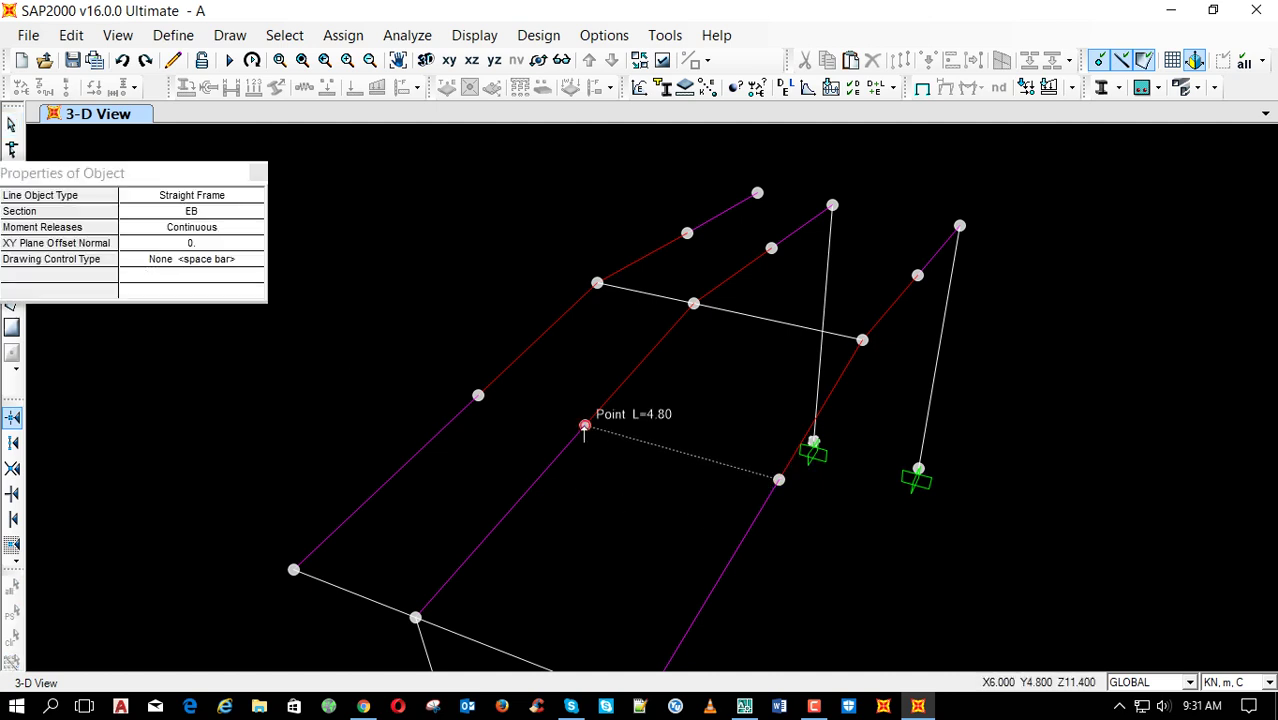
pyautogui.click(585, 425)
pyautogui.click(478, 395)
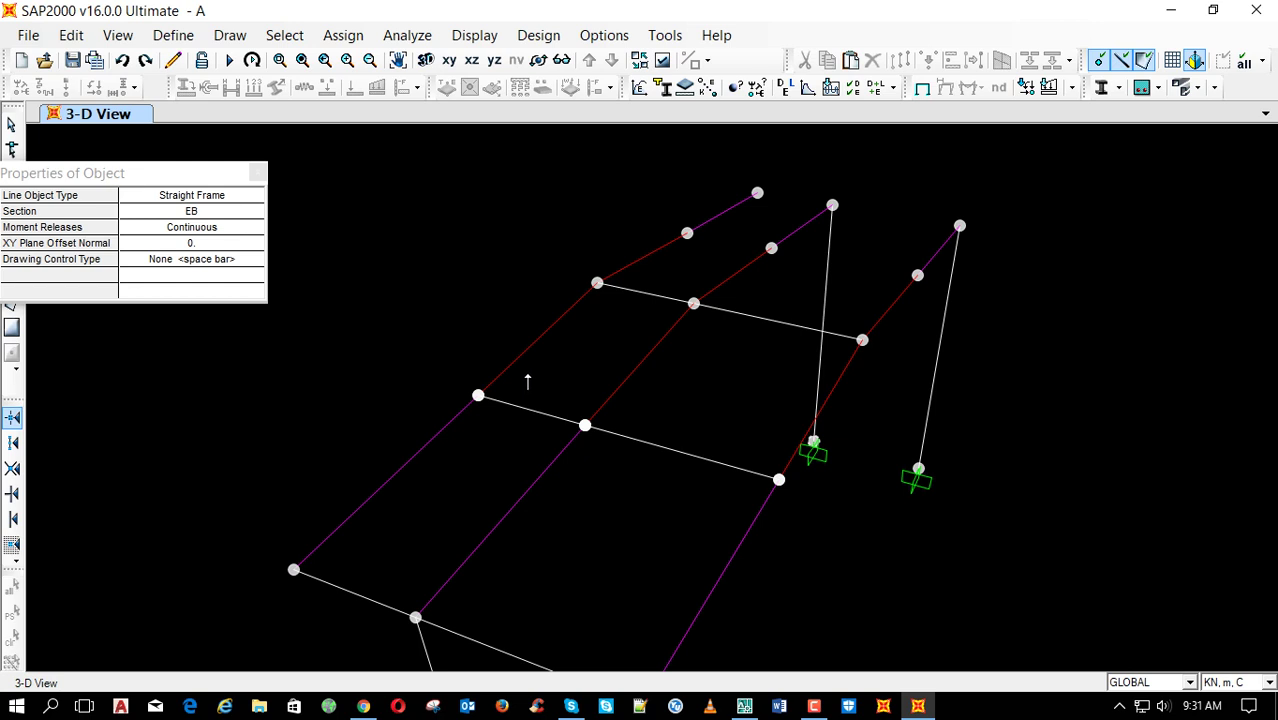
pyautogui.press('Escape')
# Delete the two newly drawn EB cross beams between the rafters
pyautogui.scroll(-2, 522, 372)
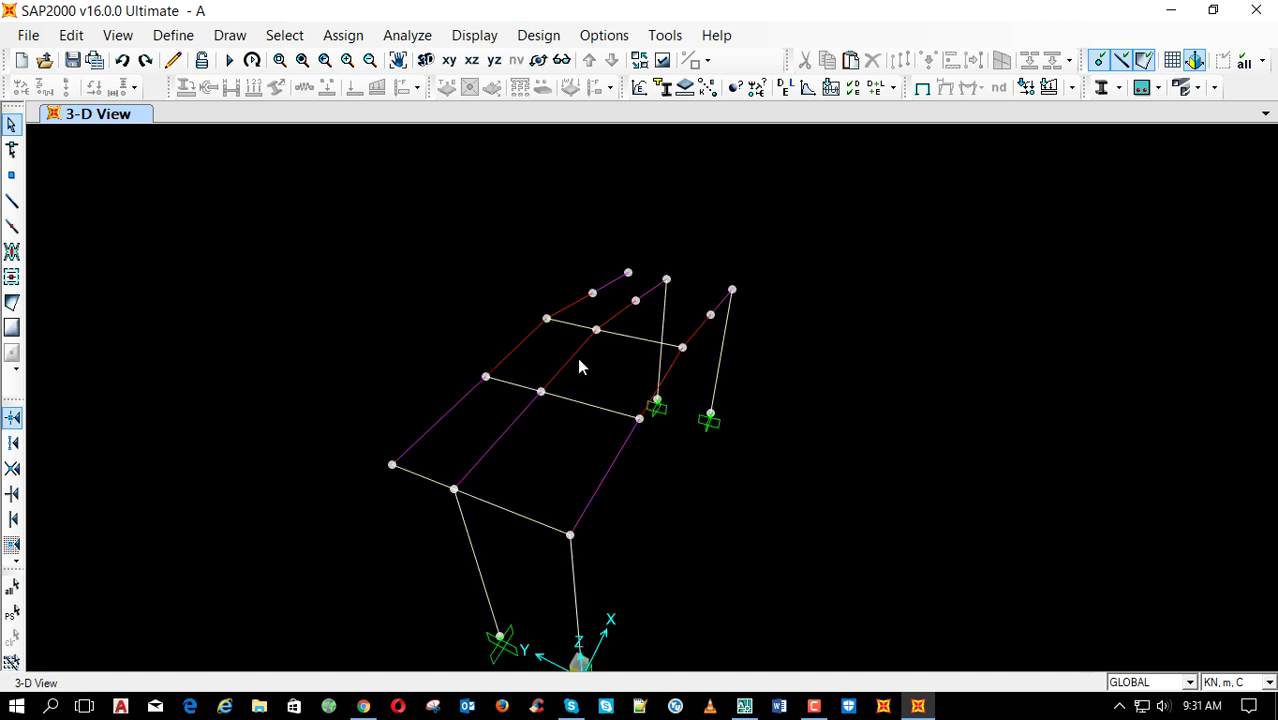
pyautogui.scroll(2, 591, 363)
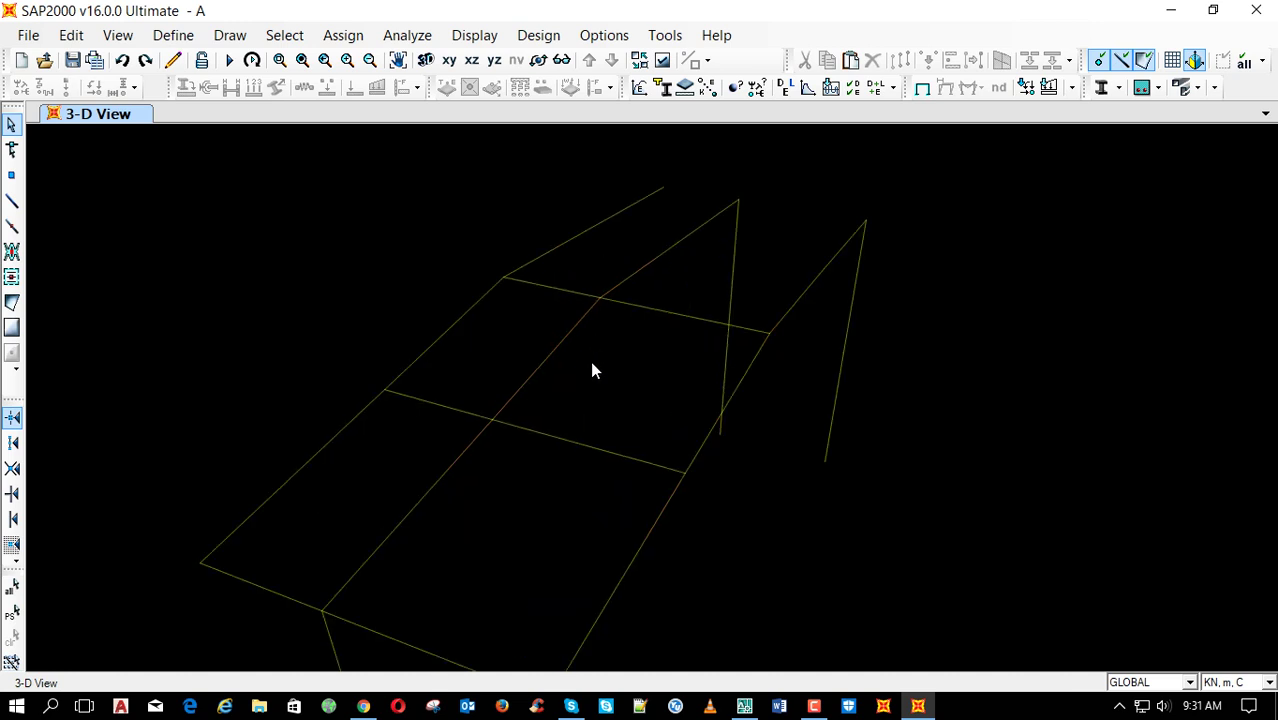
pyautogui.scroll(-2, 574, 374)
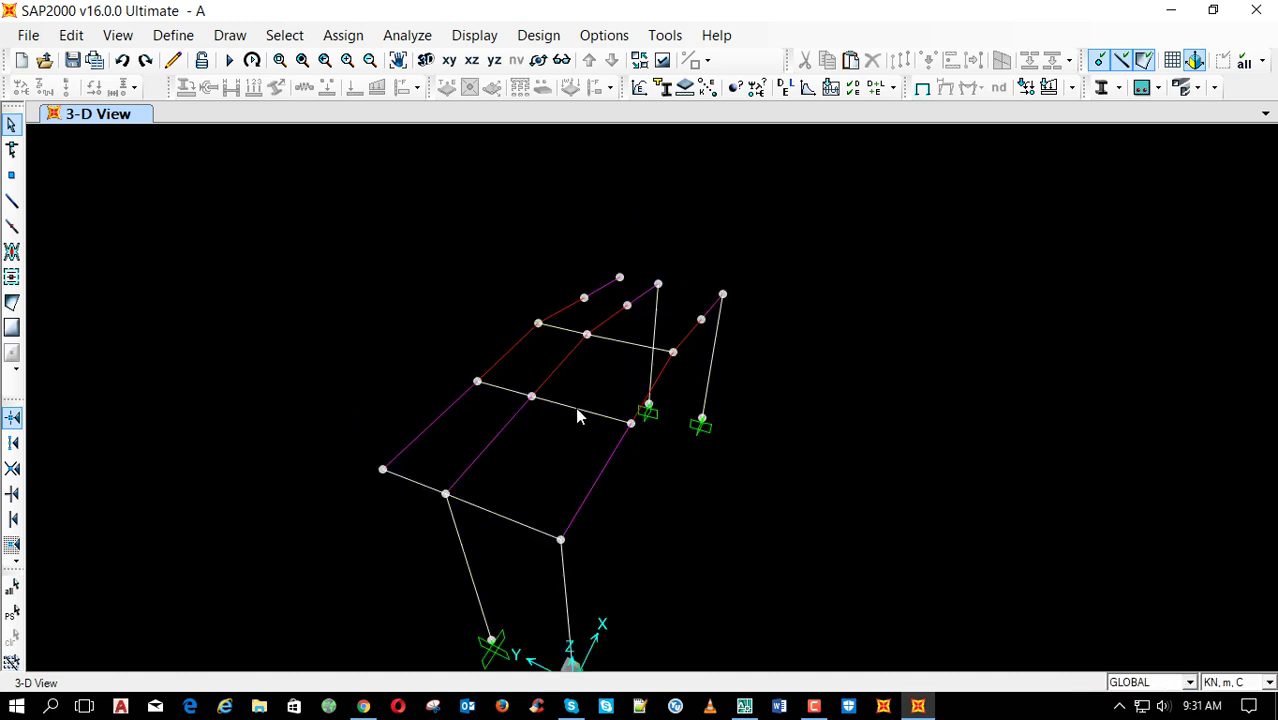
pyautogui.click(575, 409)
pyautogui.click(494, 395)
pyautogui.press('Delete')
# Replicate the two end beams on the origin side linearly with dx 5.5 and dz 0.55 m
pyautogui.click(538, 60)
pyautogui.moveTo(830, 330); pyautogui.dragTo(770, 356)
pyautogui.scroll(4, 533, 448)
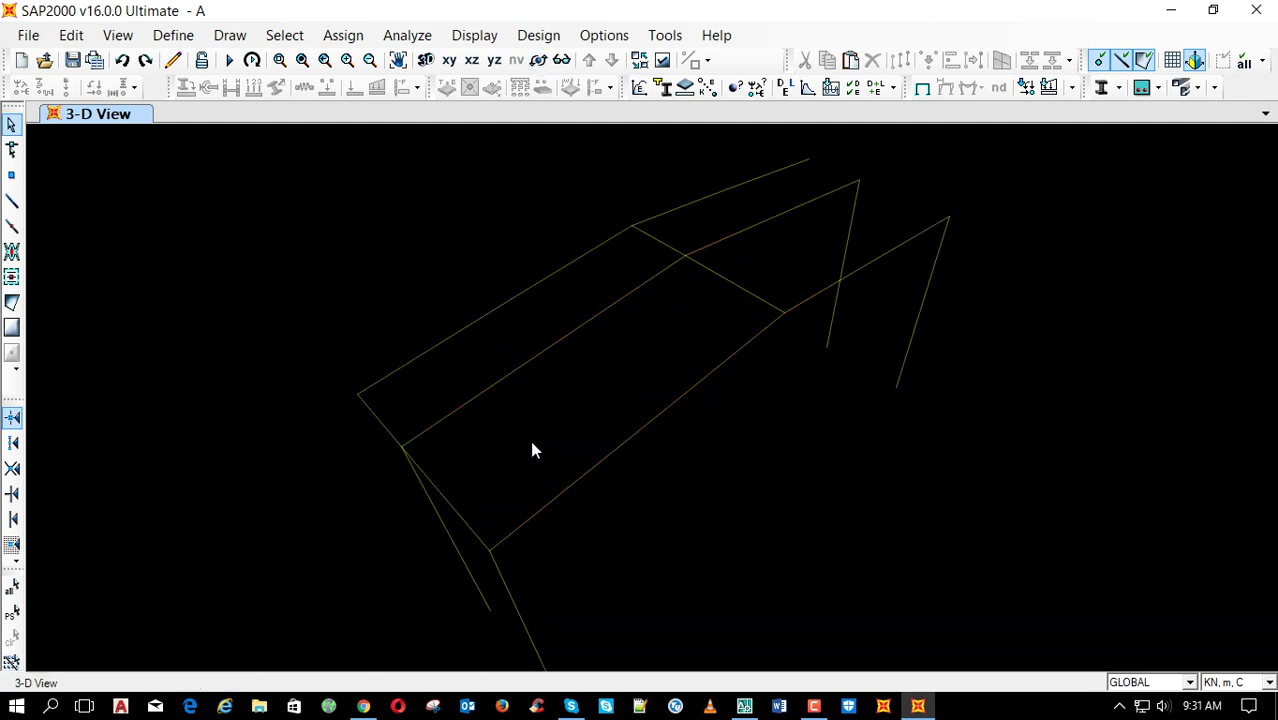
pyautogui.click(346, 438)
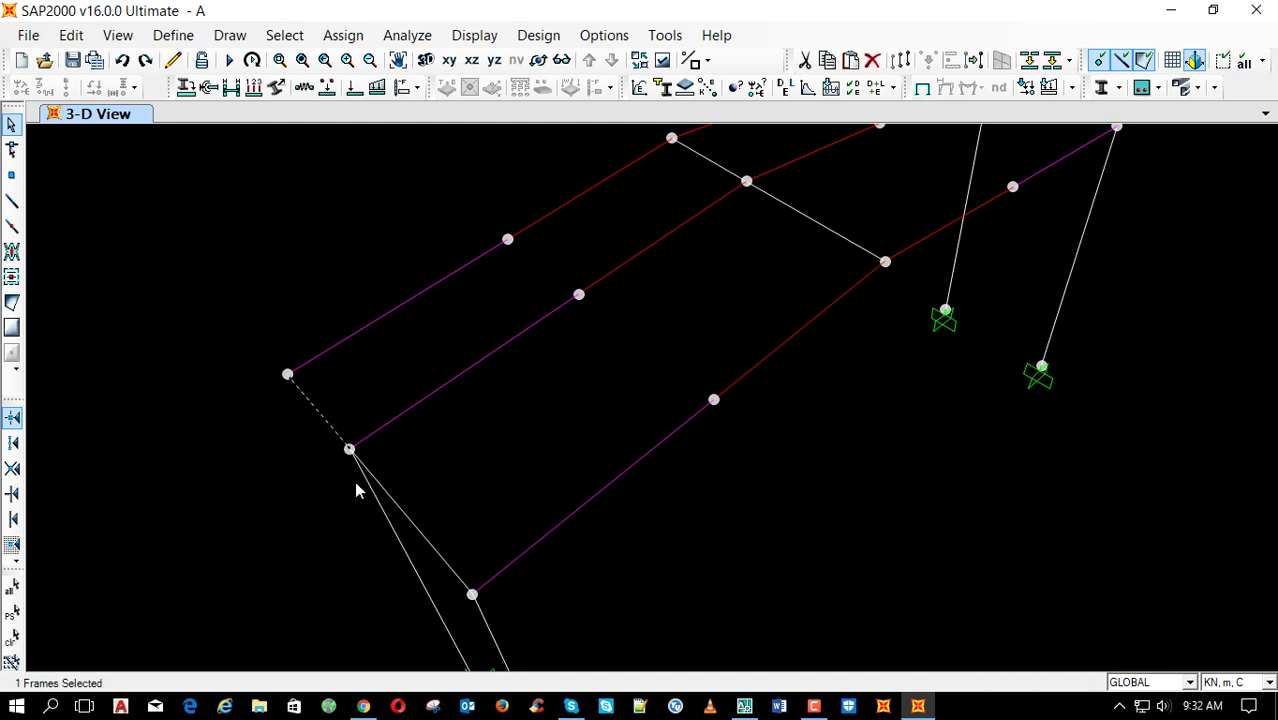
pyautogui.moveTo(391, 557); pyautogui.dragTo(392, 557)
pyautogui.hotkey('ctrl', 'q')
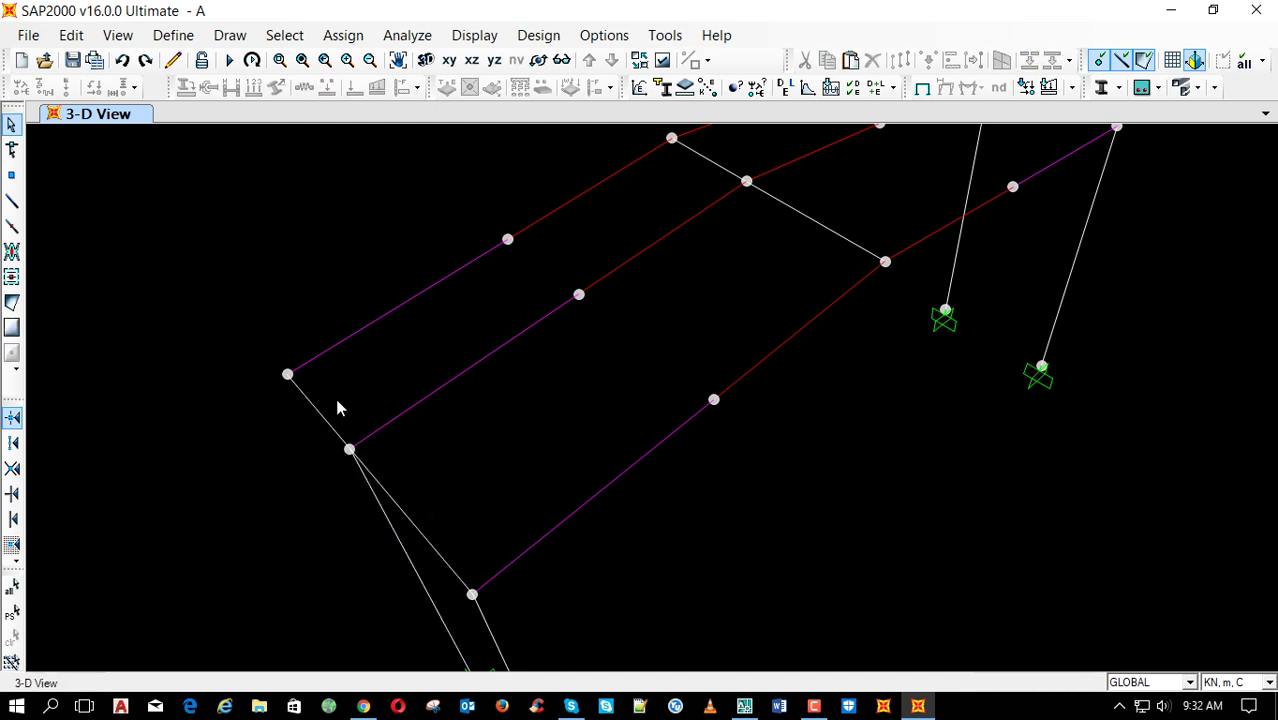
pyautogui.click(323, 417)
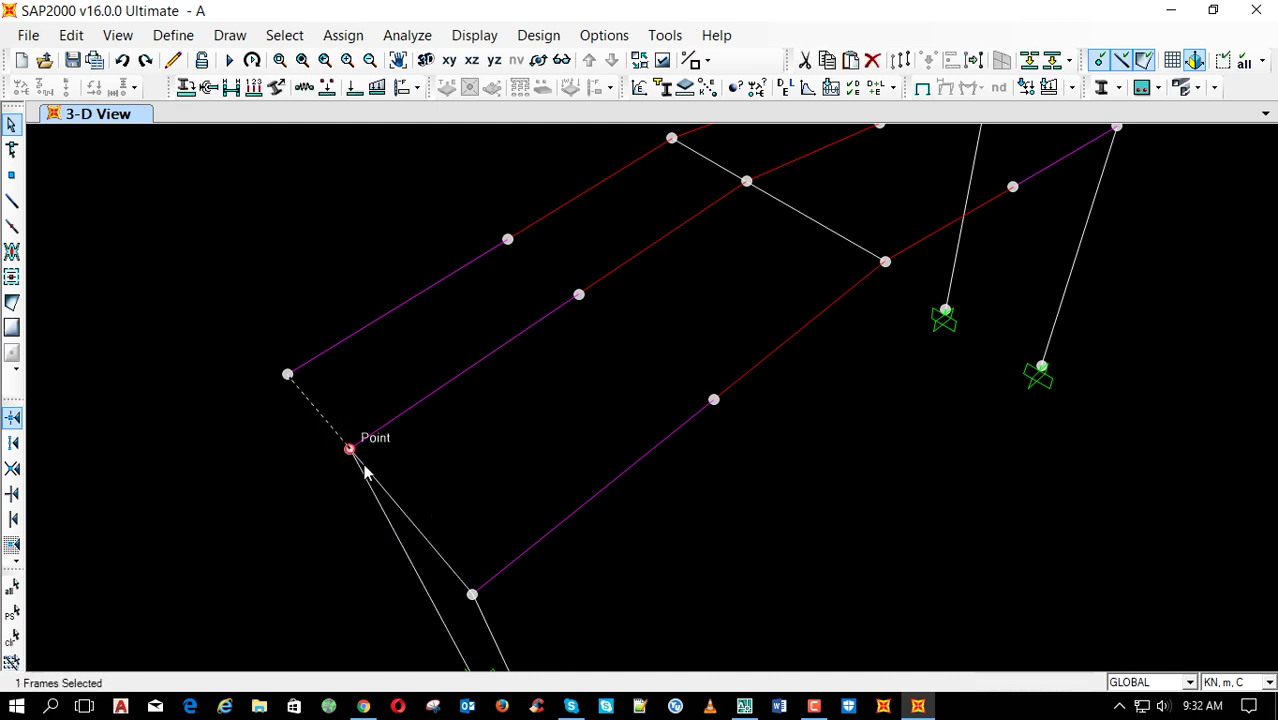
pyautogui.click(418, 537)
pyautogui.hotkey('ctrl', 'r')
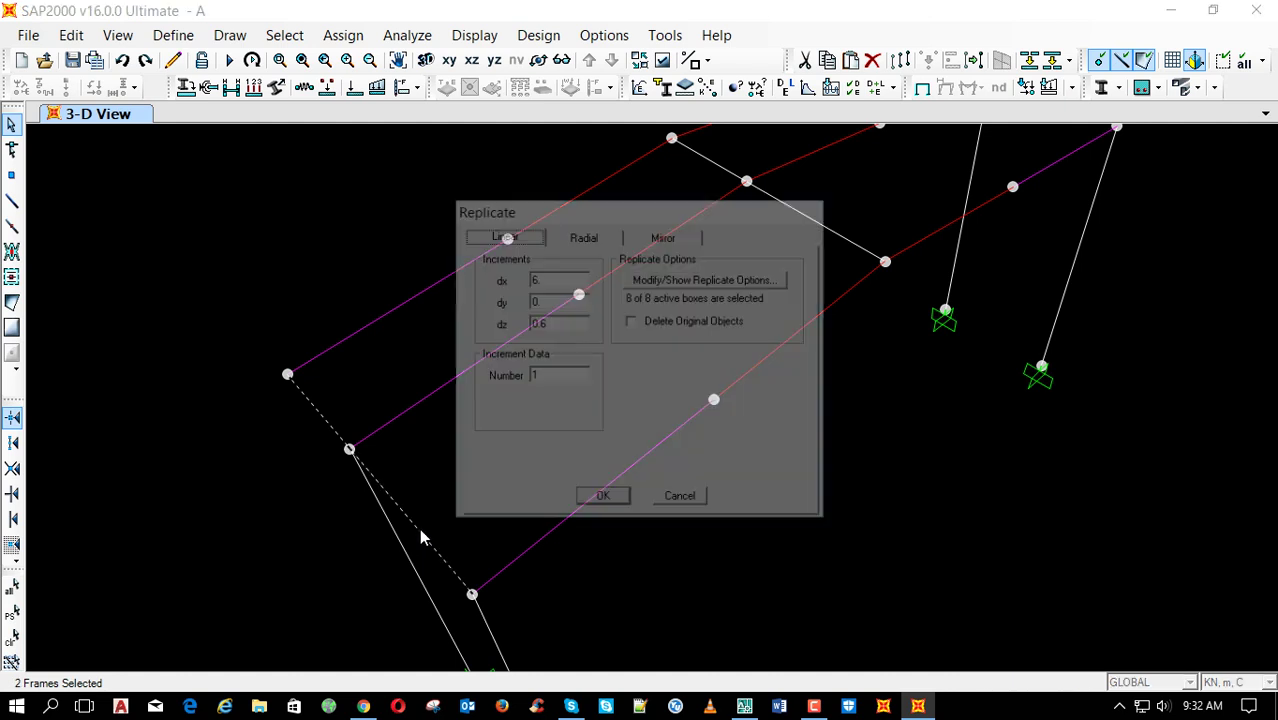
pyautogui.doubleClick(555, 280)
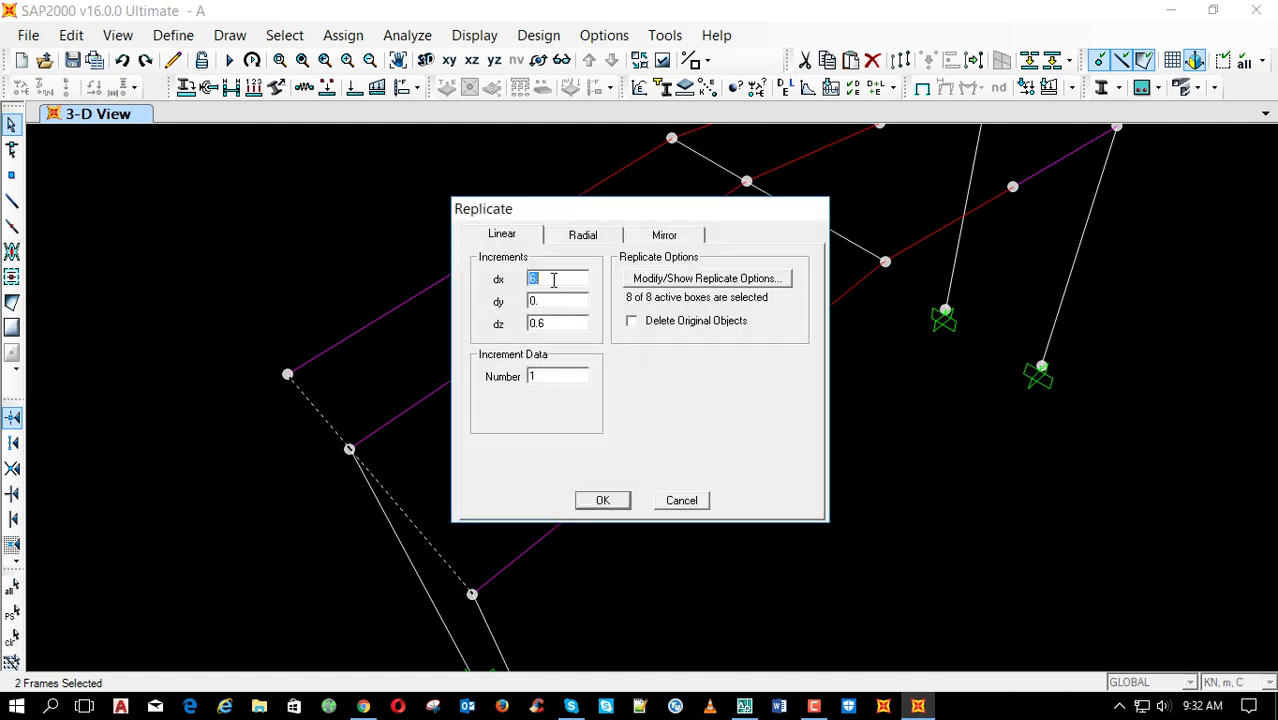
pyautogui.write('5.5')
pyautogui.doubleClick(558, 325)
pyautogui.write('5.55')
pyautogui.doubleClick(562, 279)
pyautogui.click(602, 500)
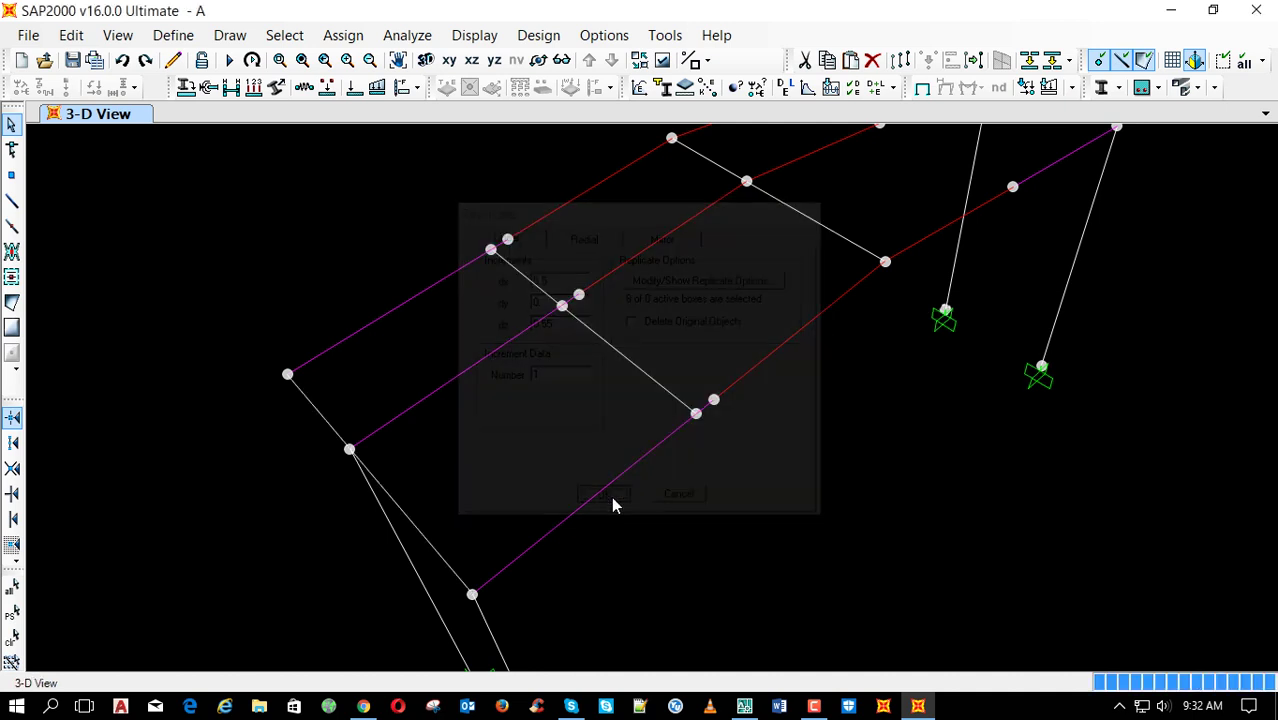
# Mirror the two end beams and their two intermediate copies about a plane parallel to Y, with x1 and x2 at 11.6
pyautogui.click(600, 336)
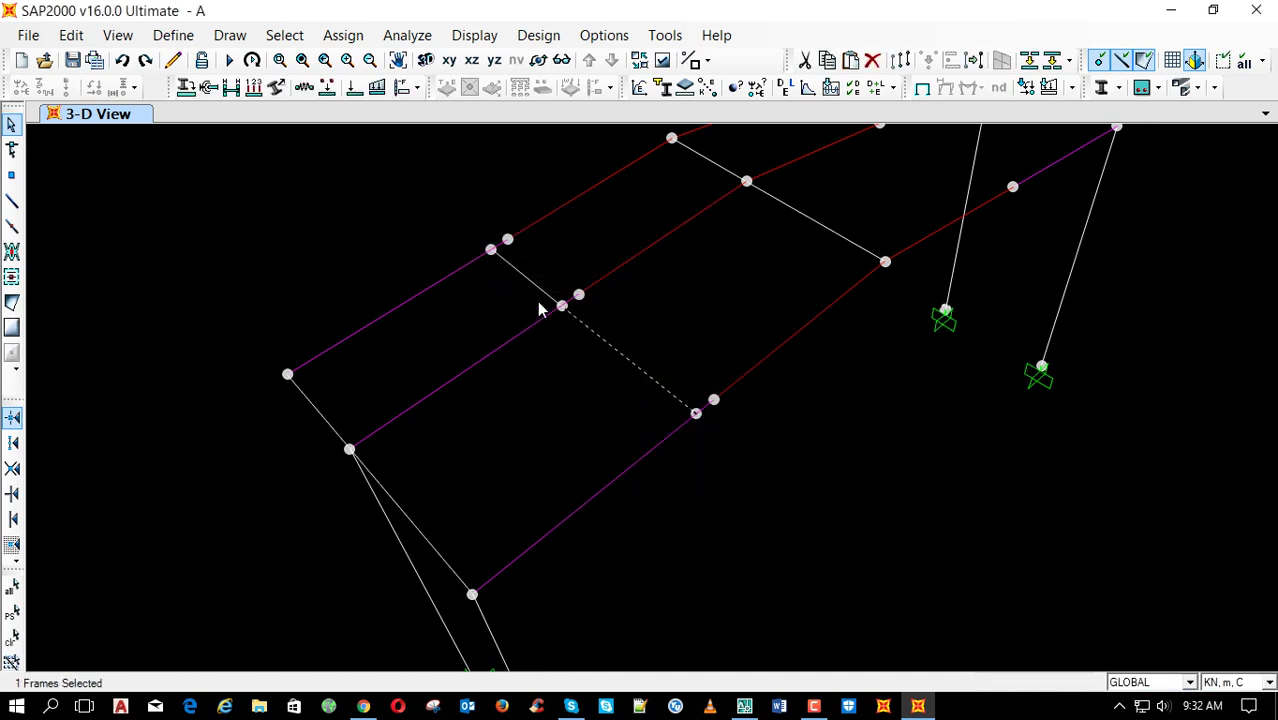
pyautogui.scroll(-2, 430, 415)
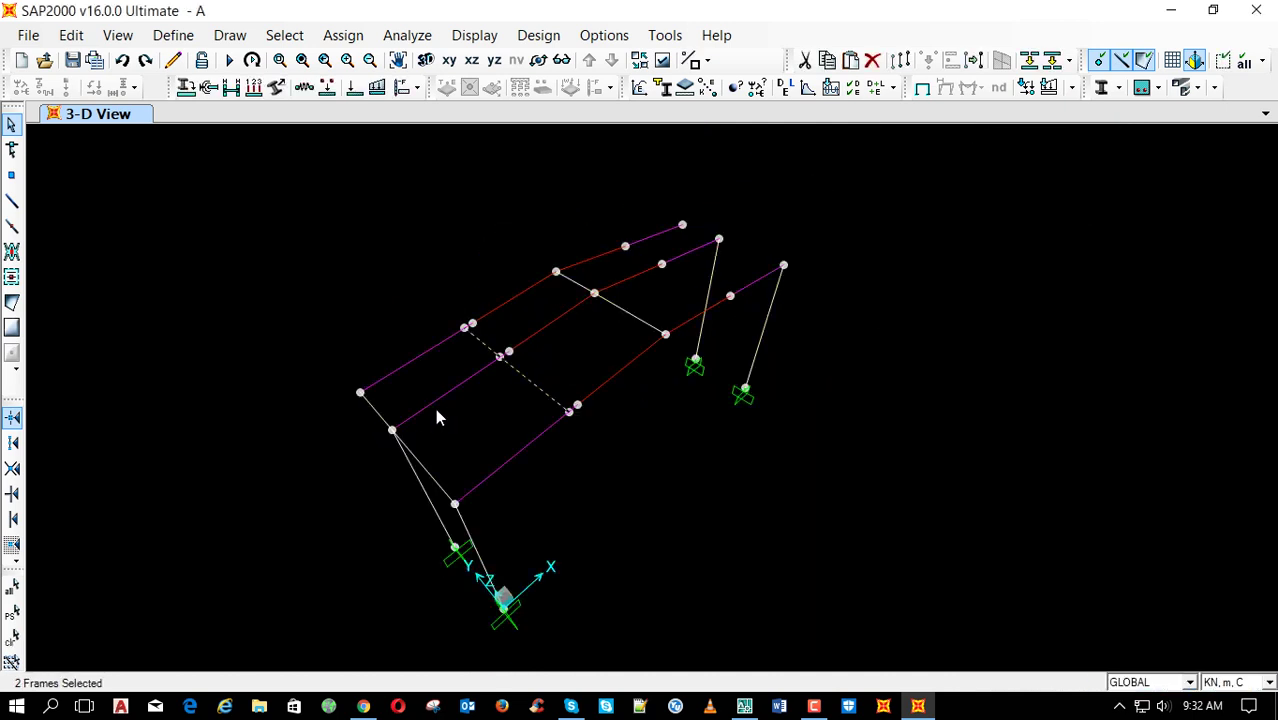
pyautogui.click(430, 478)
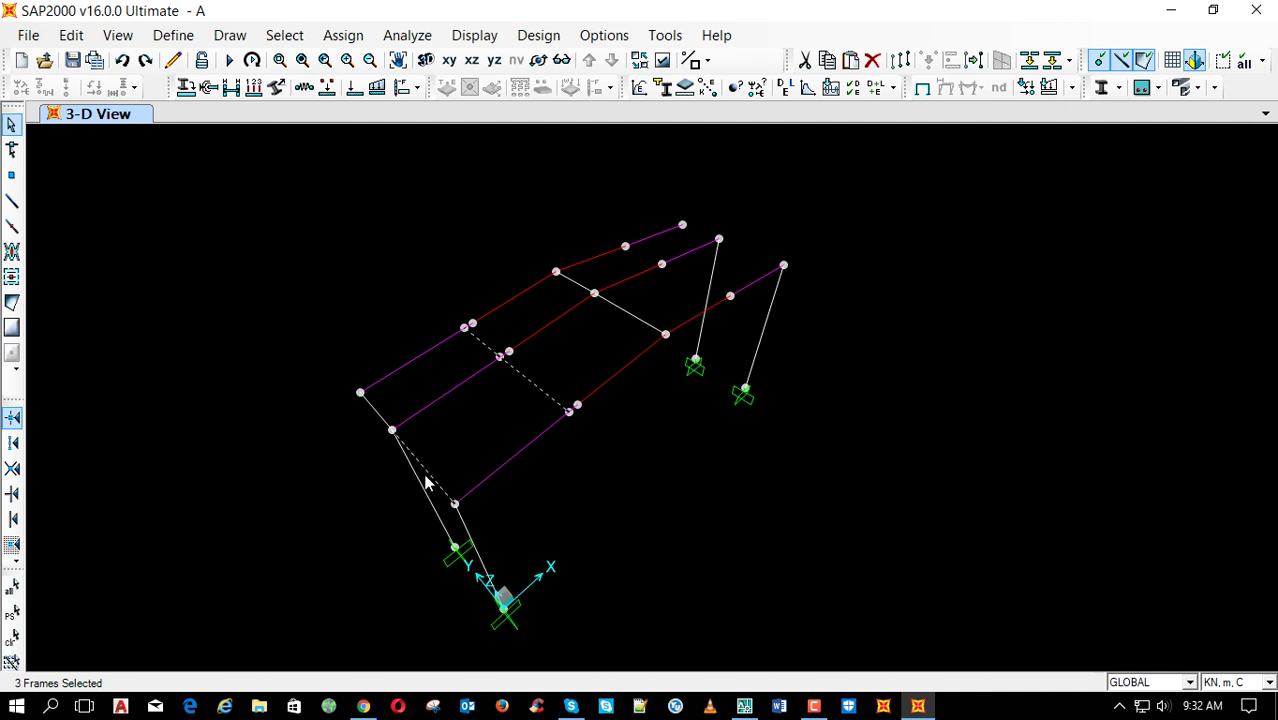
pyautogui.click(377, 410)
pyautogui.hotkey('ctrl', 'r')
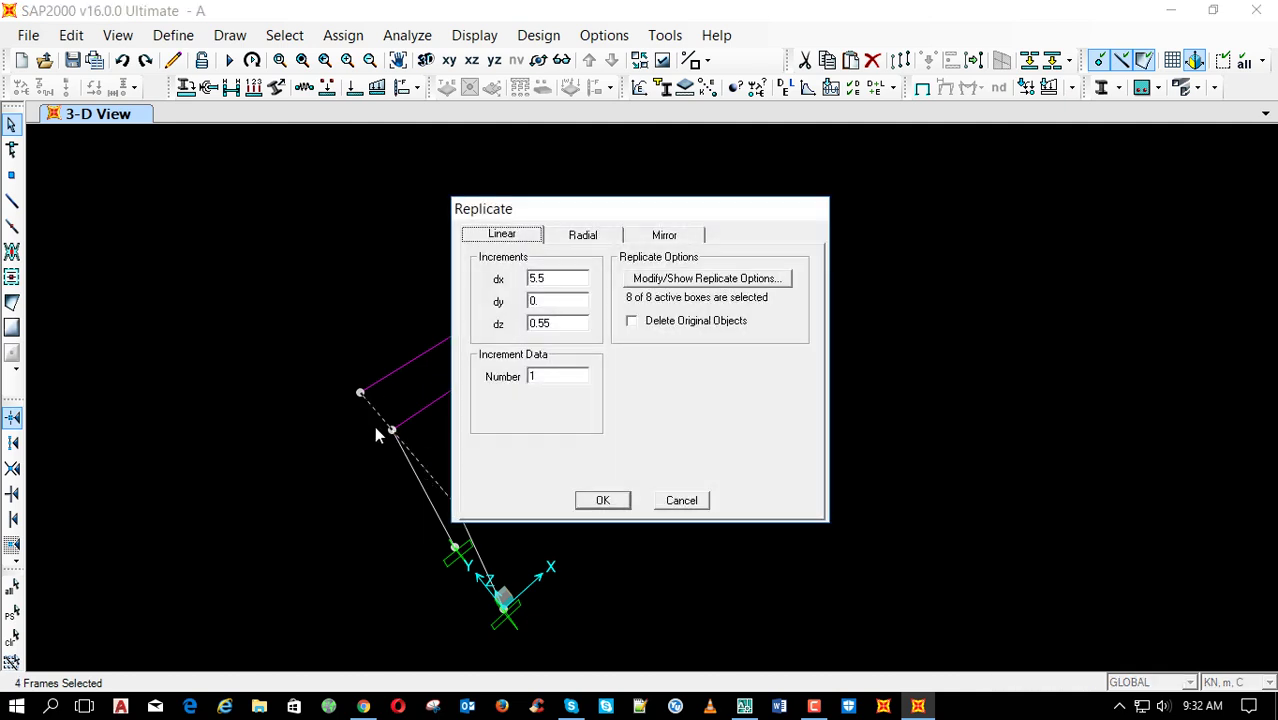
pyautogui.click(666, 234)
pyautogui.click(655, 276)
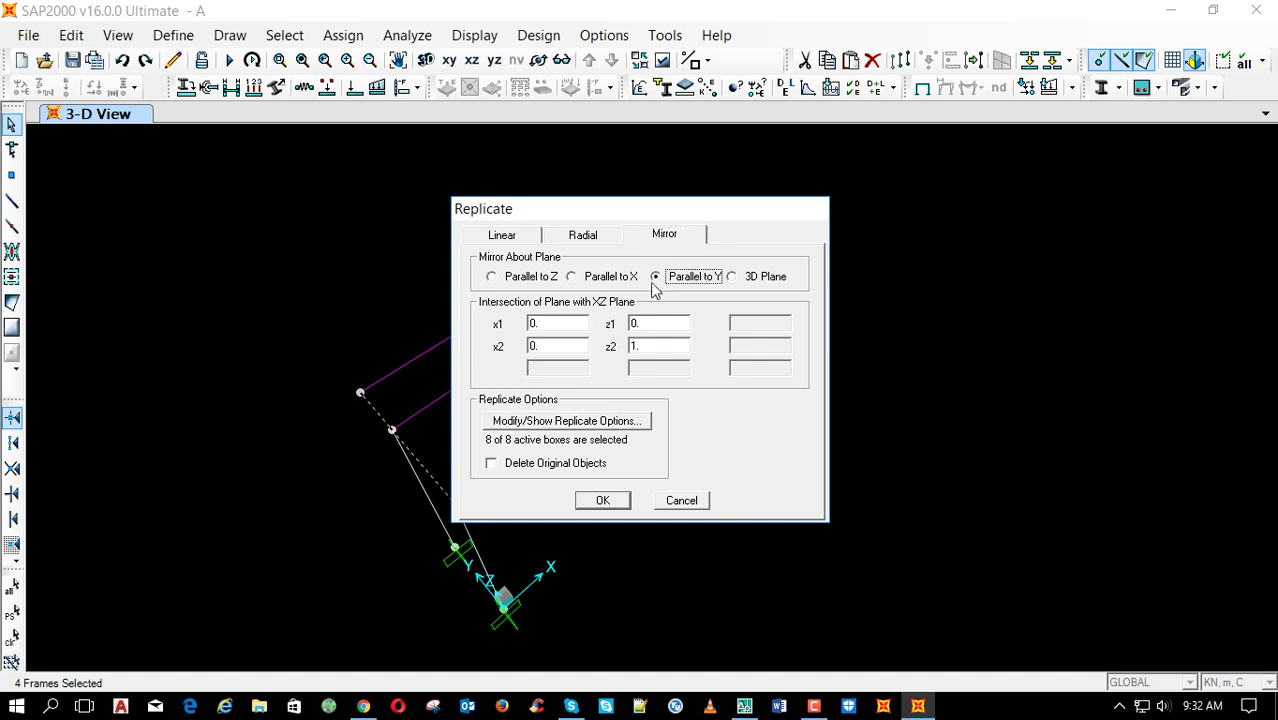
pyautogui.doubleClick(565, 324)
pyautogui.write('11.6')
pyautogui.doubleClick(572, 345)
pyautogui.write('11.6')
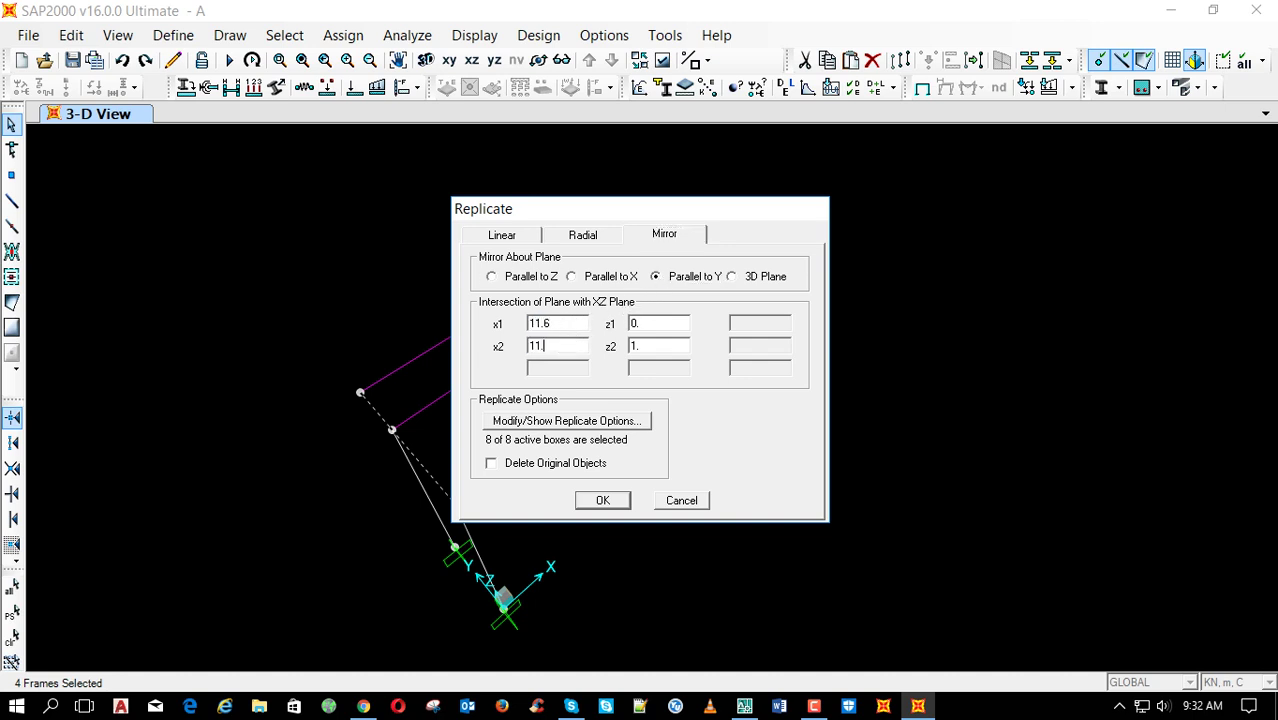
pyautogui.doubleClick(558, 324)
pyautogui.click(612, 500)
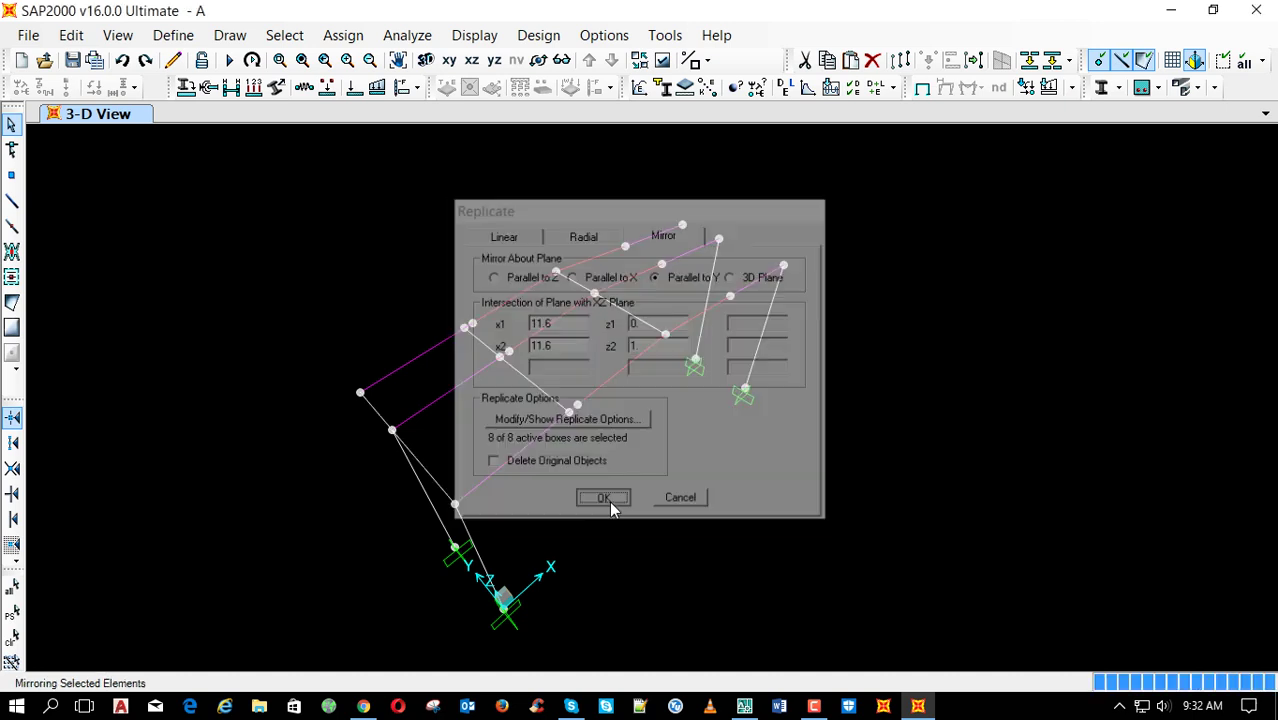
# Display the frame section names and releases in the 3-D view
pyautogui.click(538, 60)
pyautogui.moveTo(790, 330)
pyautogui.mouseDown()
pyautogui.moveTo(828, 347)
pyautogui.moveTo(713, 355)
pyautogui.moveTo(1013, 305)
pyautogui.moveTo(1017, 358)
pyautogui.mouseUp()
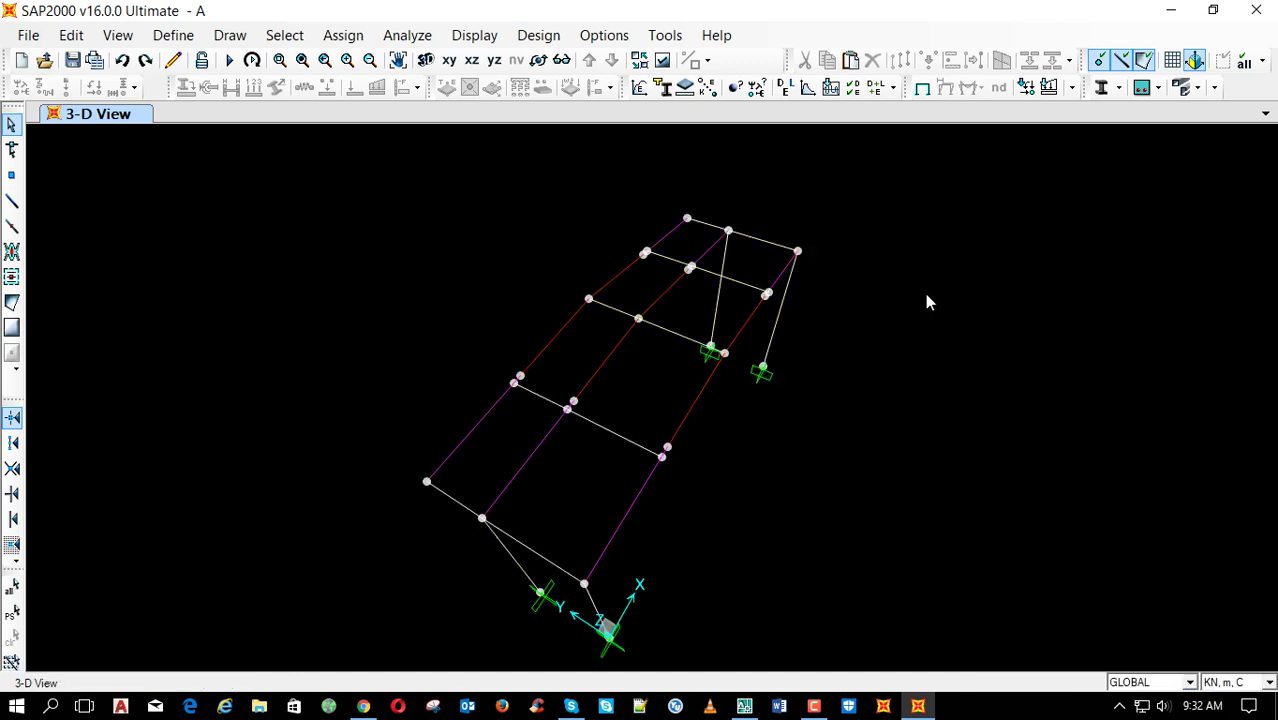
pyautogui.hotkey('ctrl', 'w')
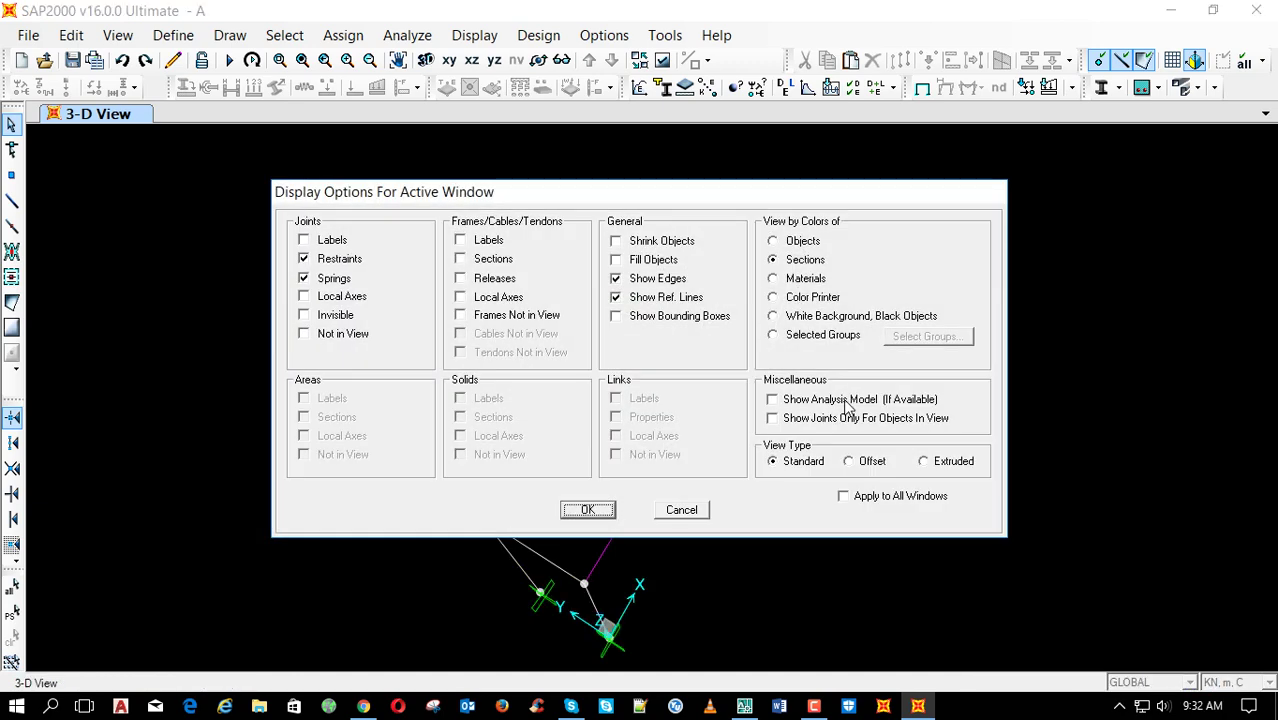
pyautogui.click(495, 279)
pyautogui.click(488, 260)
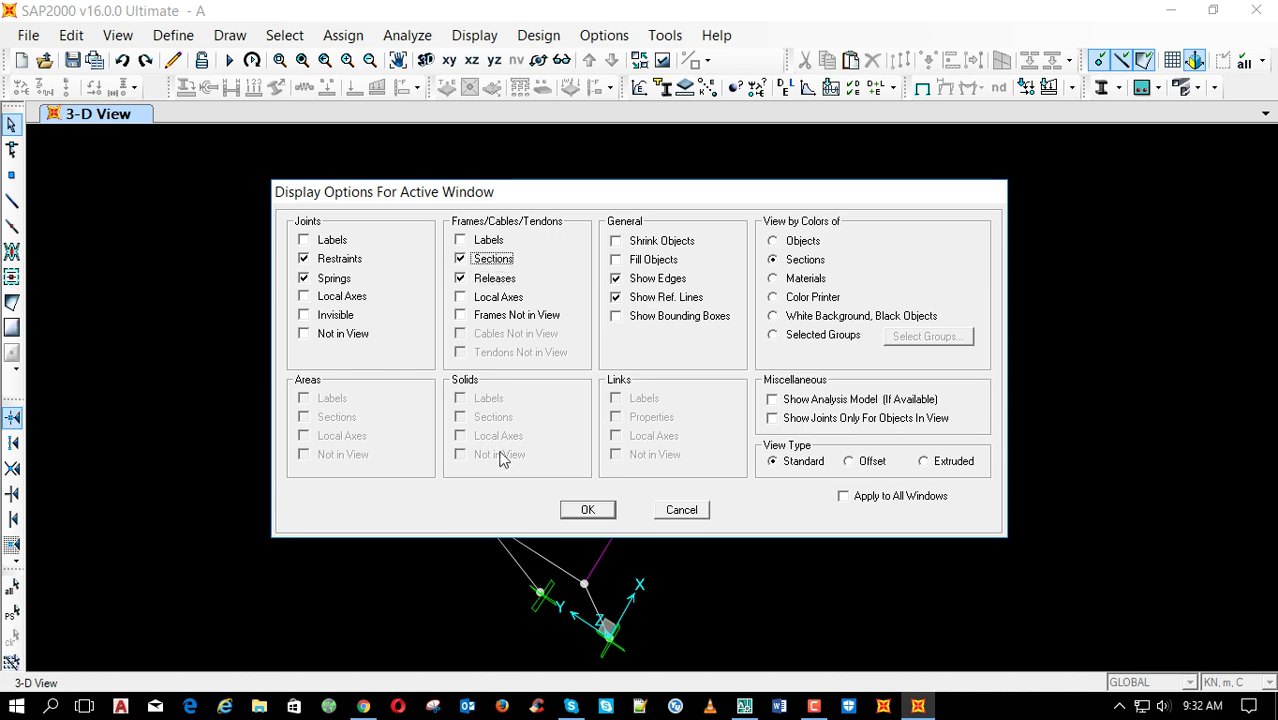
pyautogui.click(587, 509)
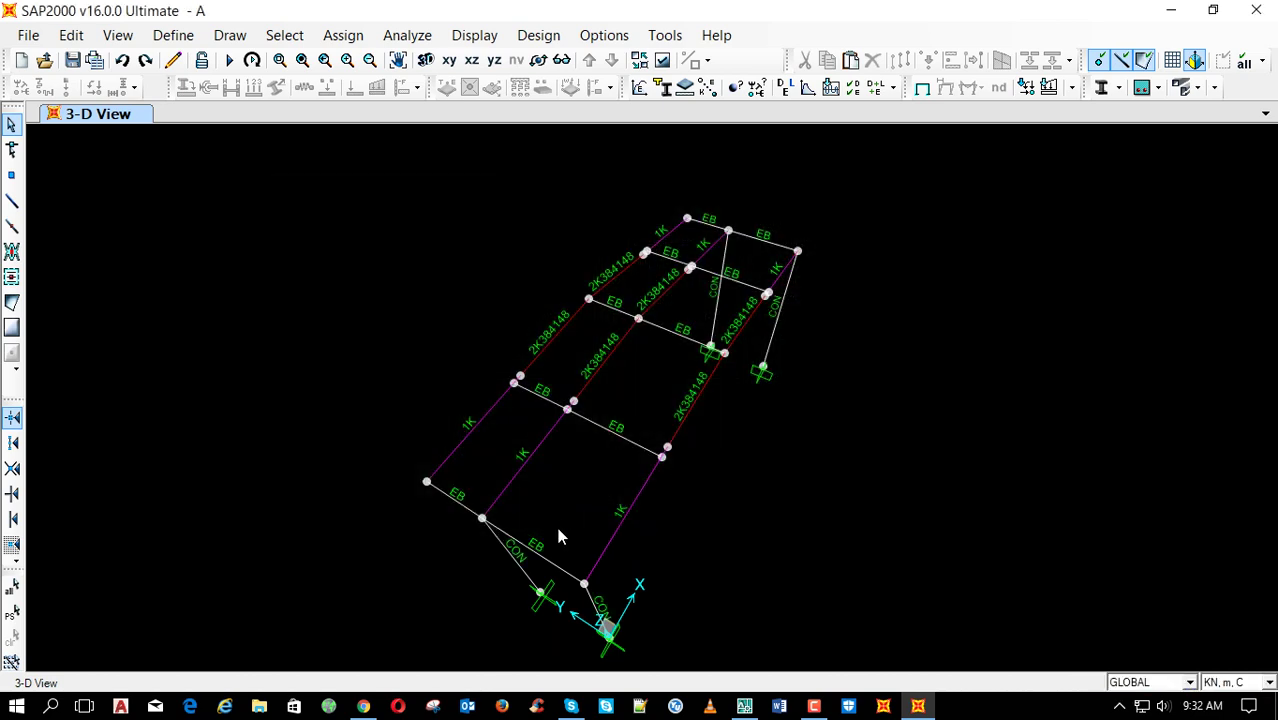
# Release Moment 22 and Moment 33 at both start and end of the five longer EB beams between the column lines
pyautogui.click(537, 555)
pyautogui.click(617, 432)
pyautogui.click(675, 335)
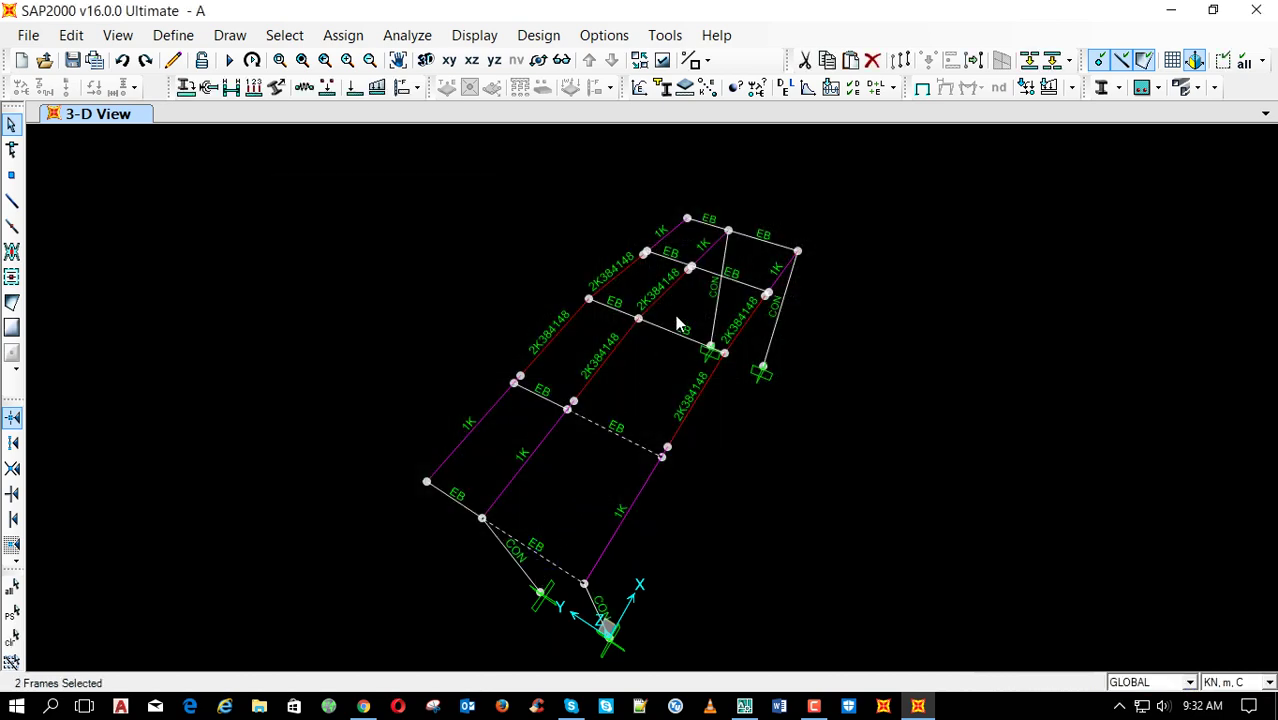
pyautogui.click(735, 284)
pyautogui.click(775, 245)
pyautogui.hotkey('alt', 'a')
pyautogui.press('f')
pyautogui.press('r')
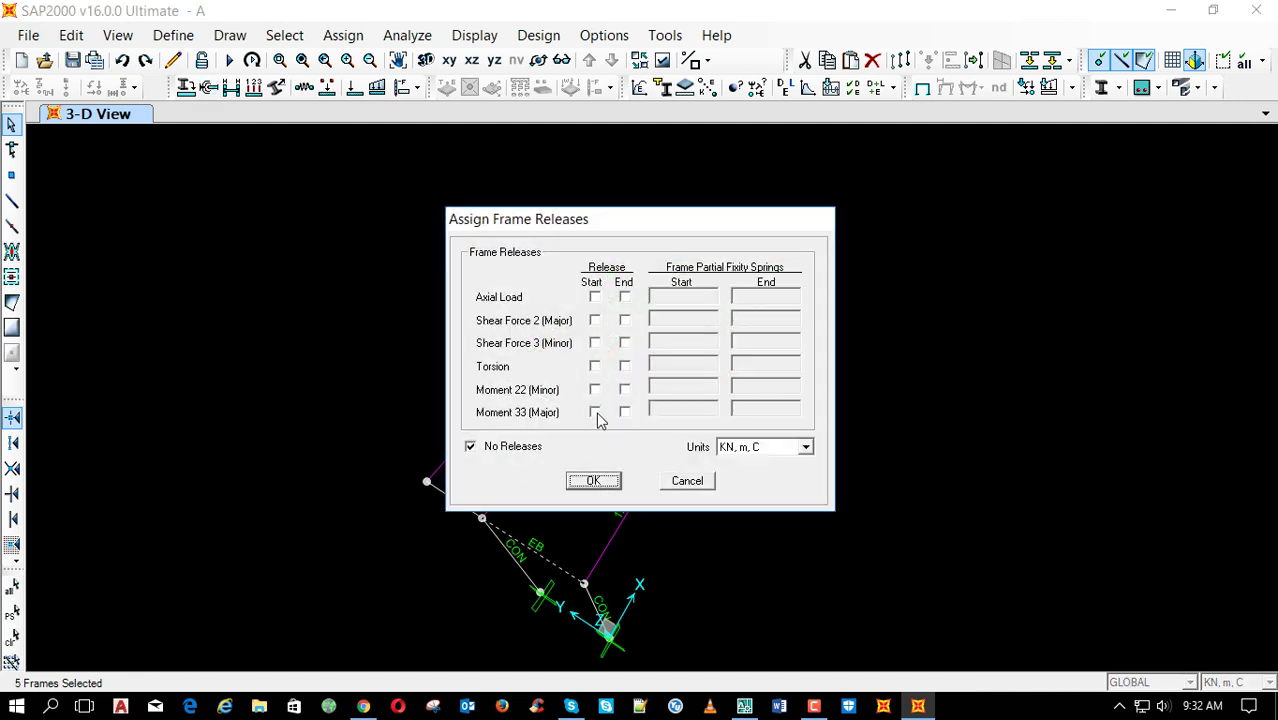
pyautogui.click(594, 412)
pyautogui.click(594, 389)
pyautogui.click(624, 389)
pyautogui.click(624, 412)
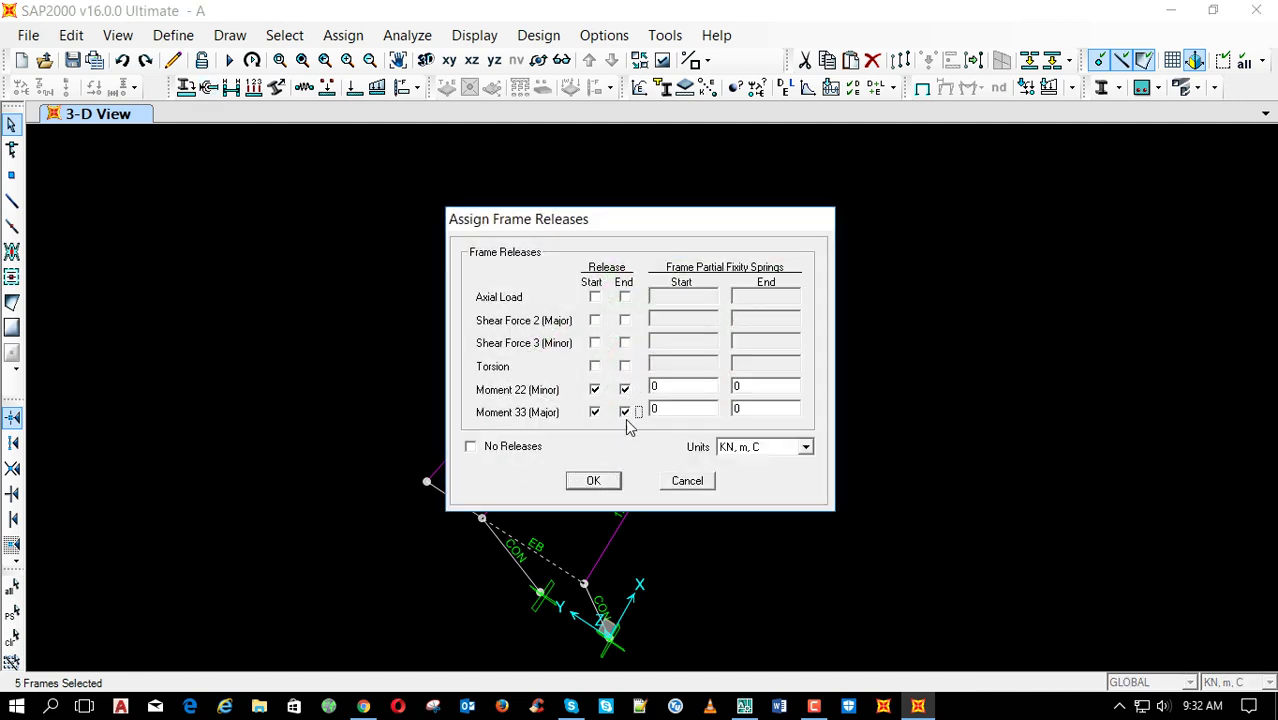
pyautogui.click(605, 483)
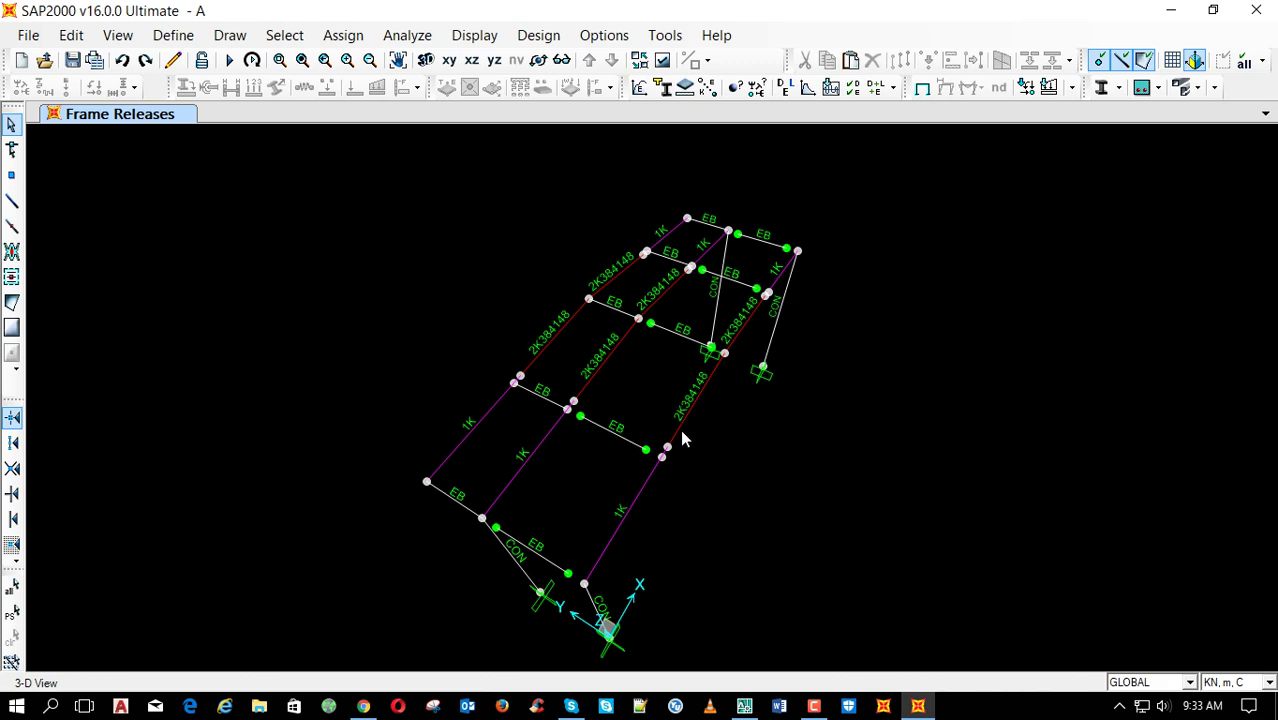
# Add a new steel channel frame section named C150x65x1.5
pyautogui.click(663, 87)
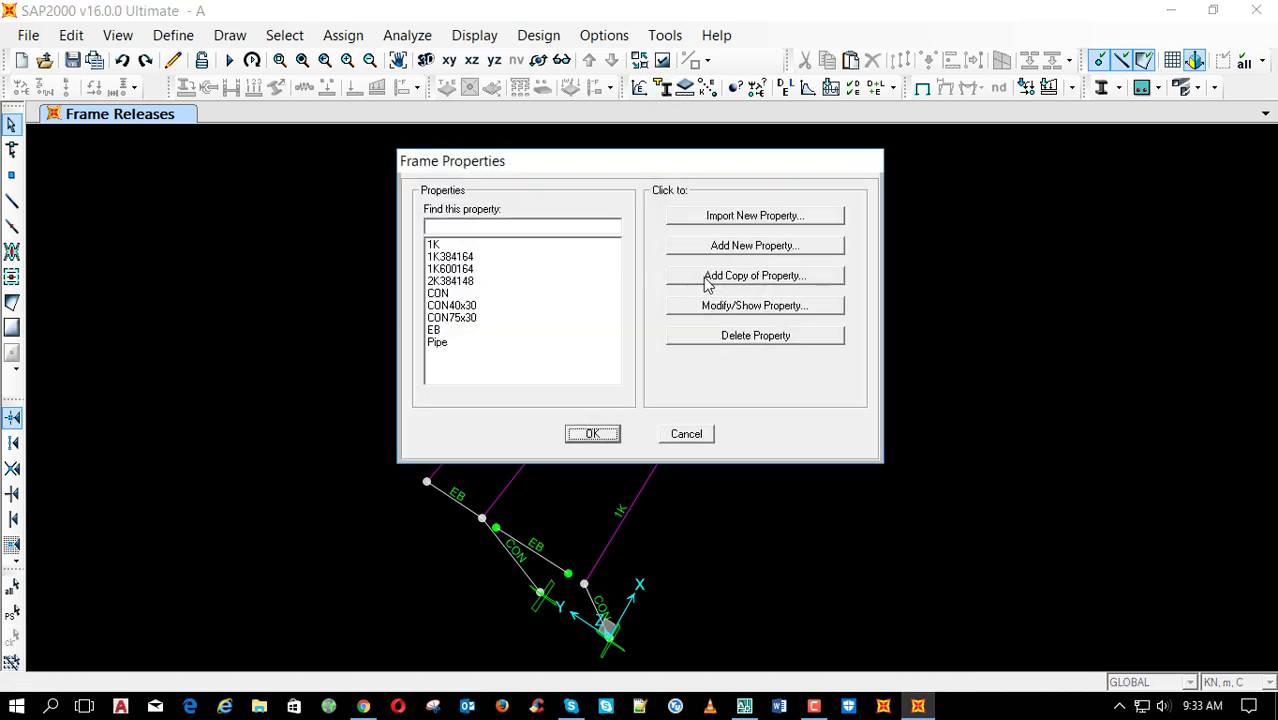
pyautogui.click(729, 250)
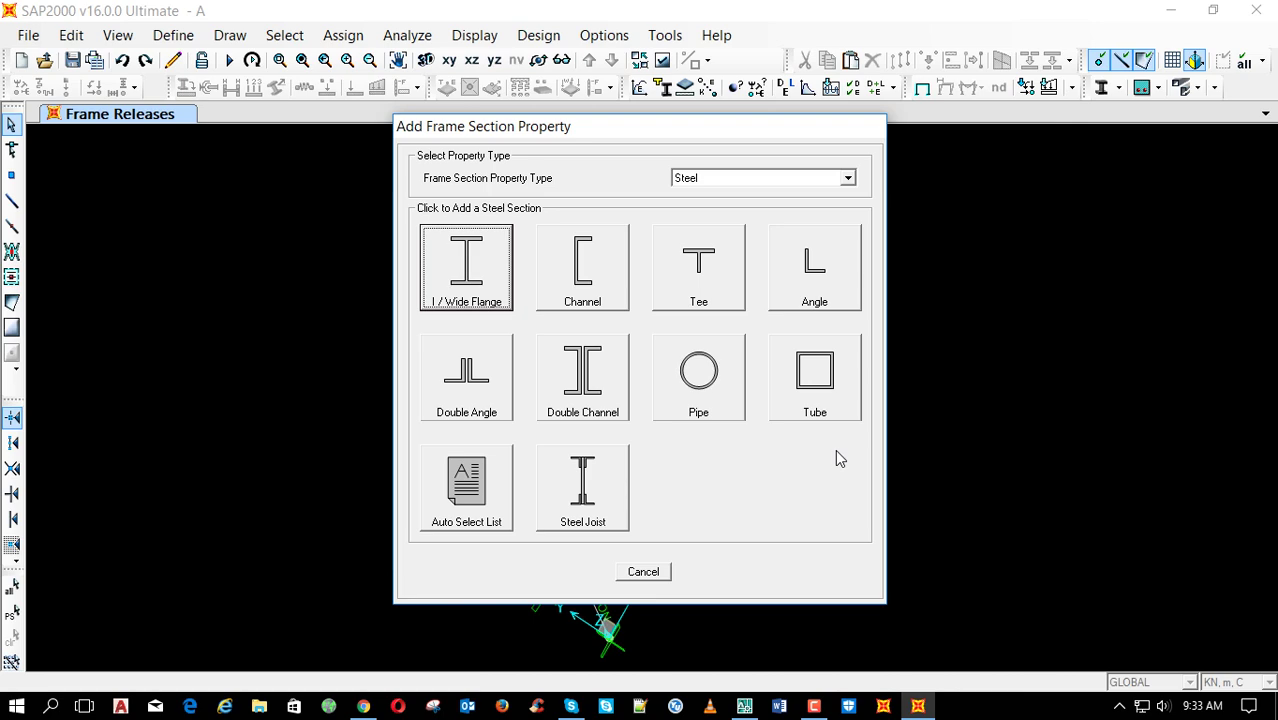
pyautogui.click(598, 290)
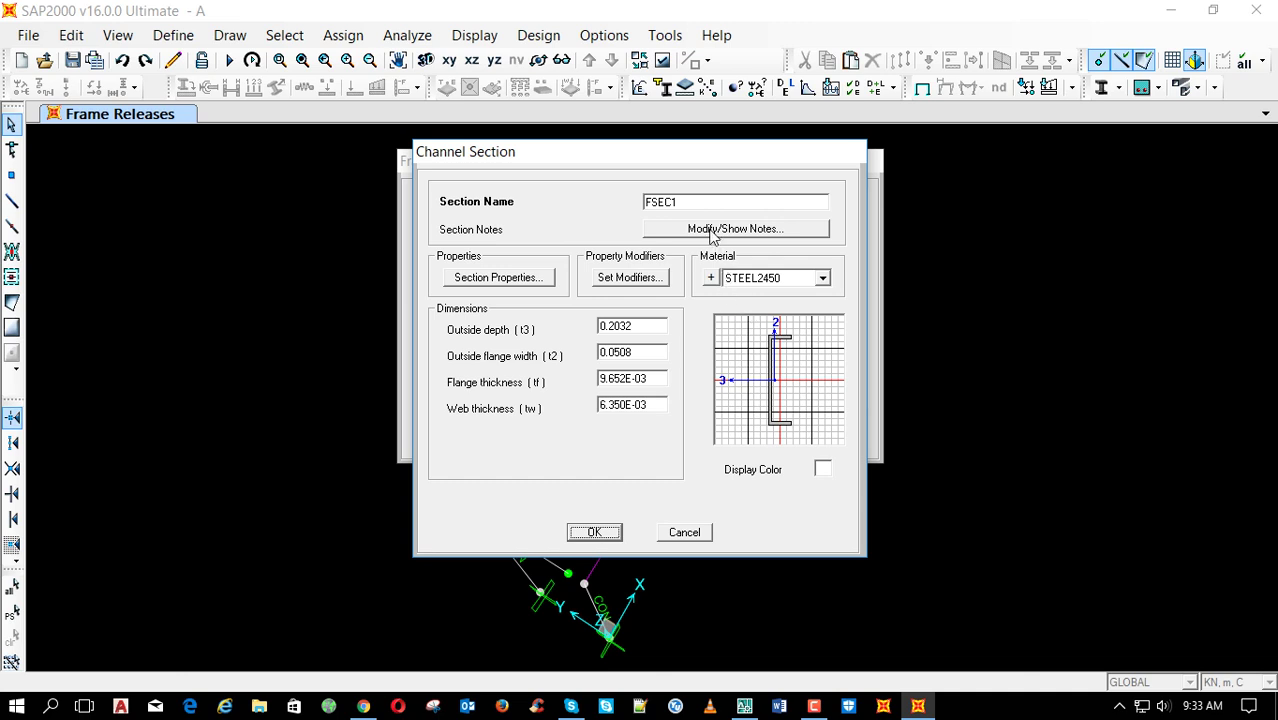
pyautogui.click(822, 278)
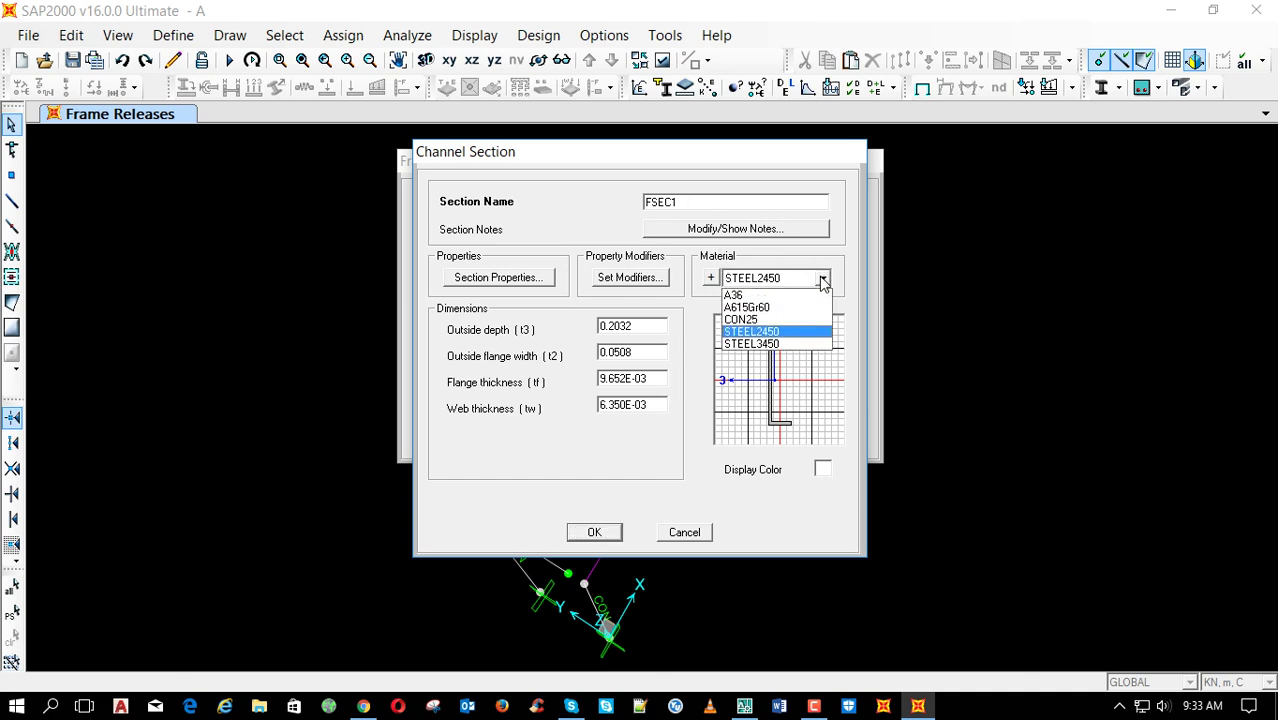
pyautogui.click(822, 280)
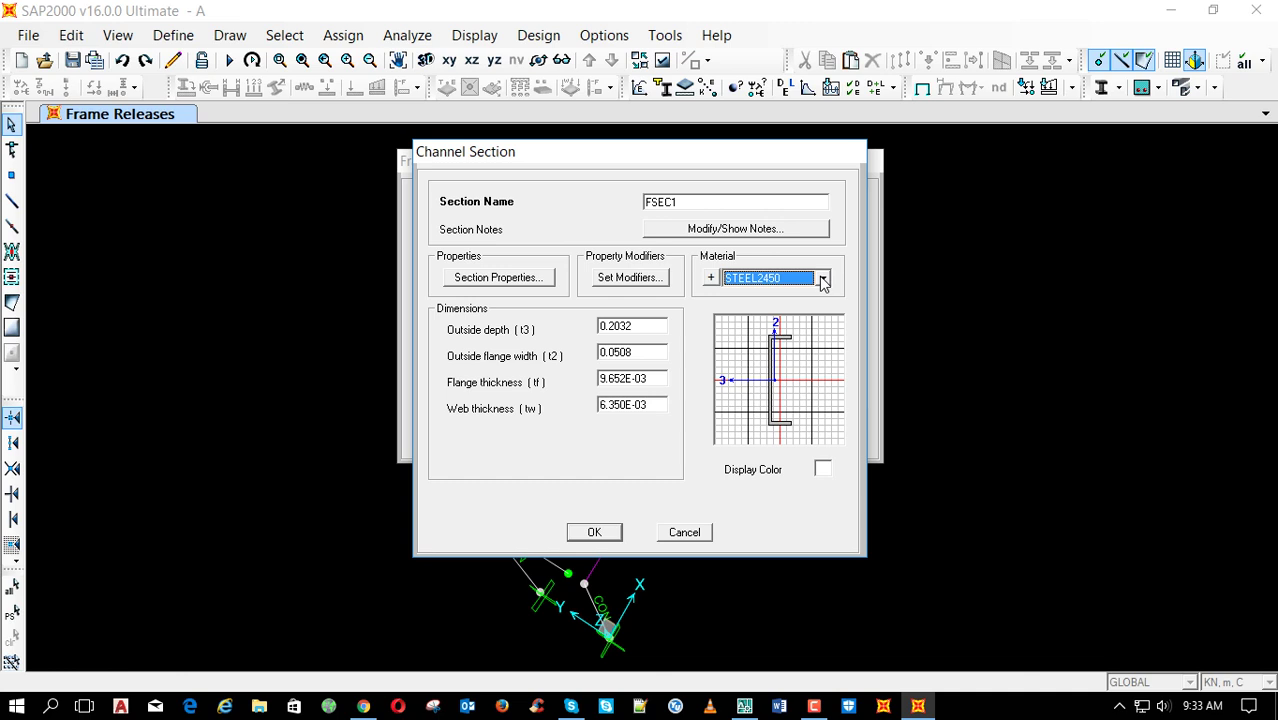
pyautogui.click(698, 202)
pyautogui.moveTo(698, 202); pyautogui.dragTo(602, 205)
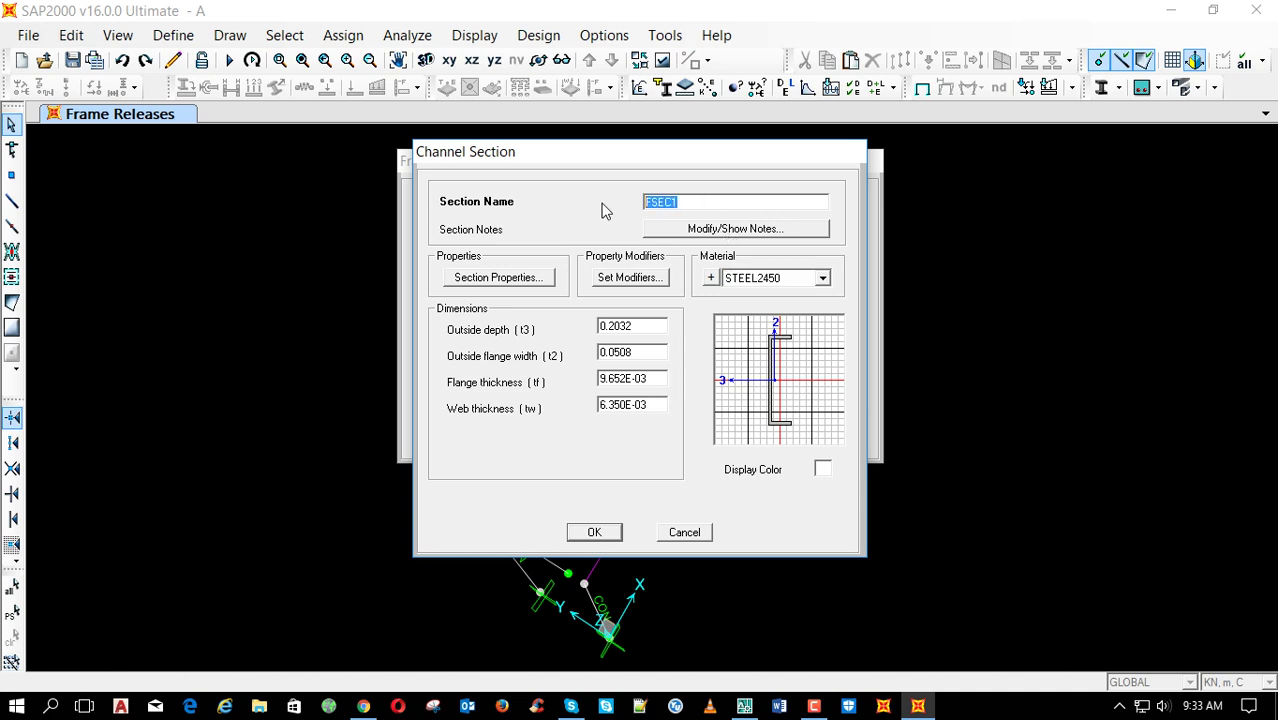
pyautogui.write('C150X')
pyautogui.press('BackSpace')
pyautogui.write('x65x1.5')
# Set the channel's outside depth to 0.15, flange width to 0.065, and flange and web thicknesses to 0.0015 m
pyautogui.doubleClick(648, 329)
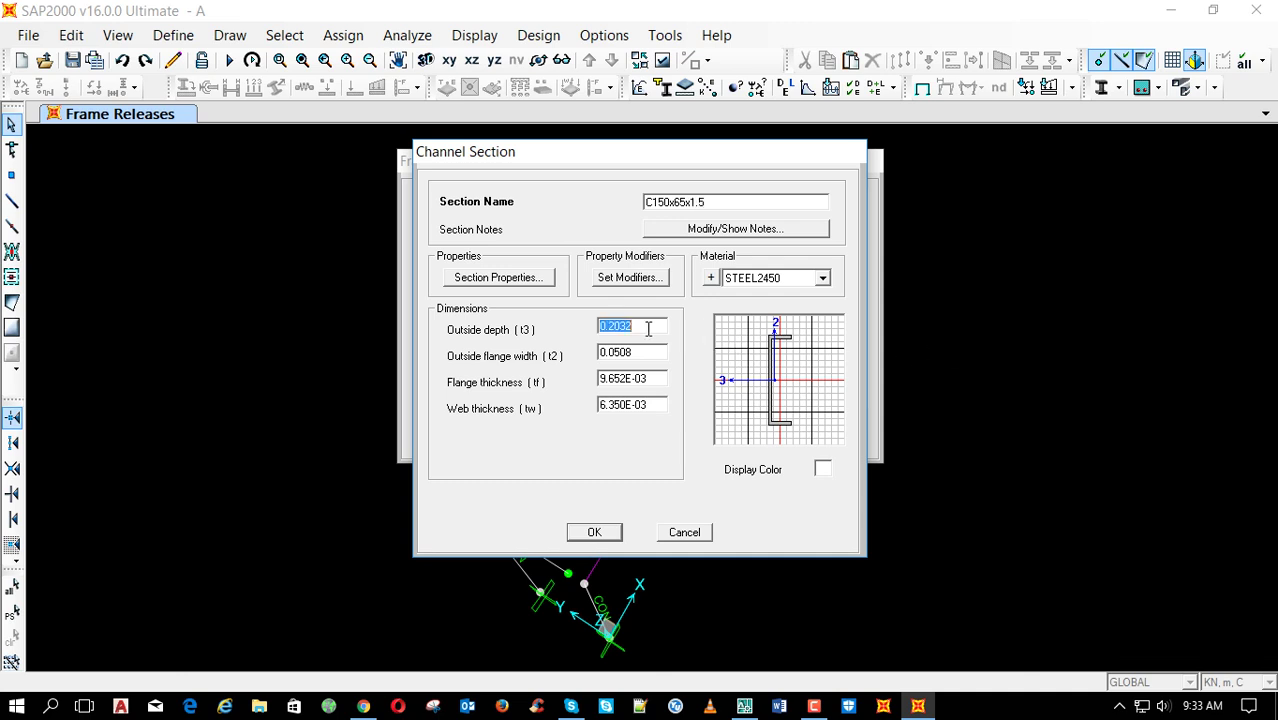
pyautogui.write('.15')
pyautogui.doubleClick(652, 356)
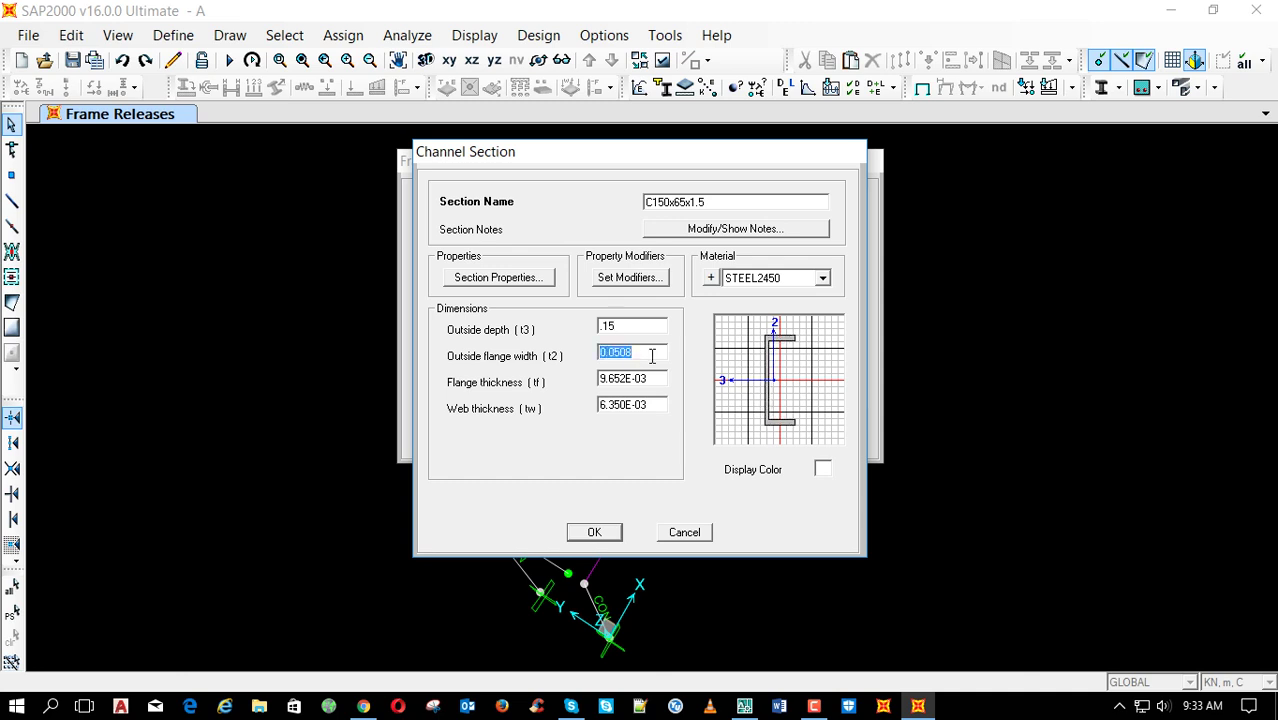
pyautogui.write('.65')
pyautogui.click(603, 354)
pyautogui.write('0')
pyautogui.doubleClick(647, 381)
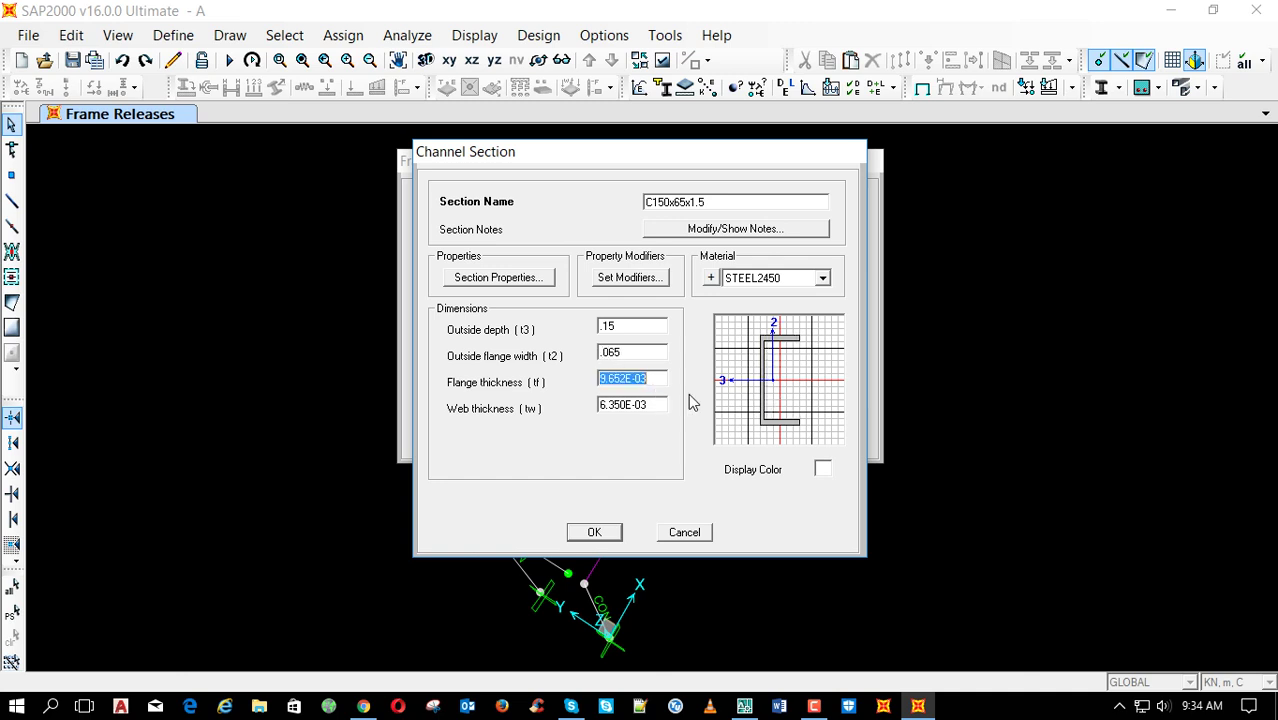
pyautogui.write('0.0015')
pyautogui.doubleClick(653, 404)
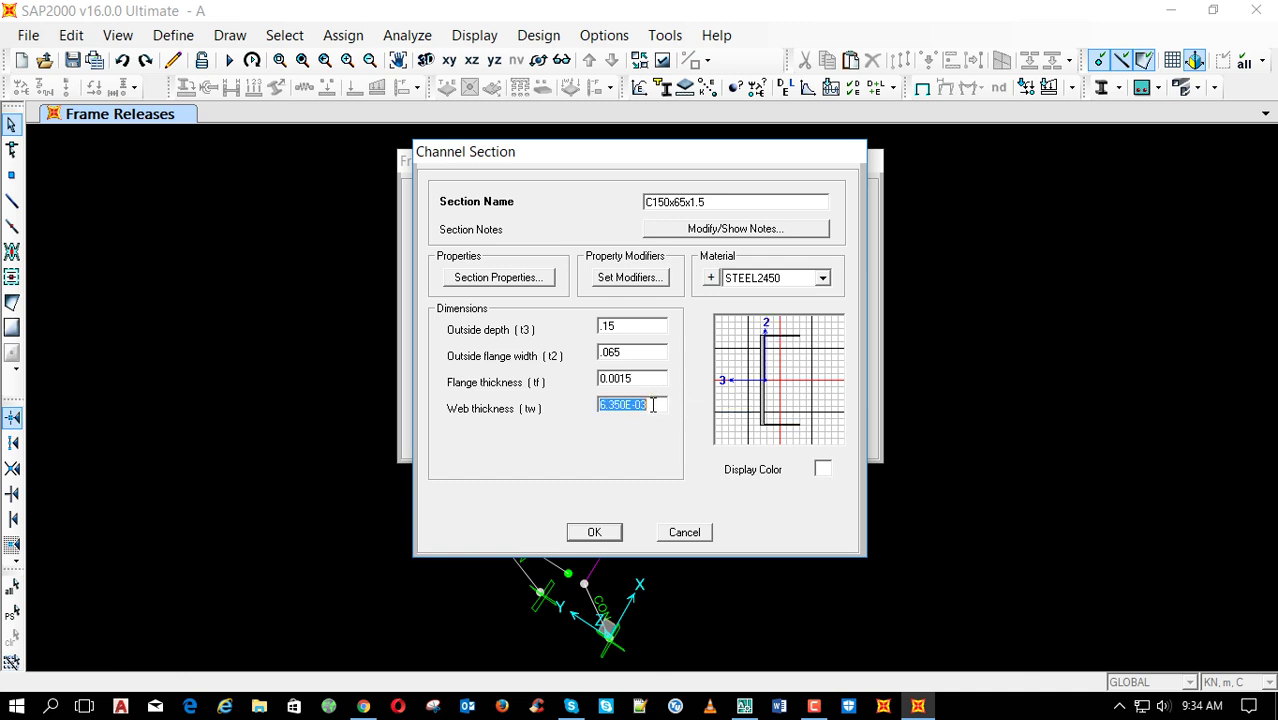
pyautogui.write('.0015')
# Set the channel section's material to STEEL3450 and accept the section definition
pyautogui.doubleClick(635, 355)
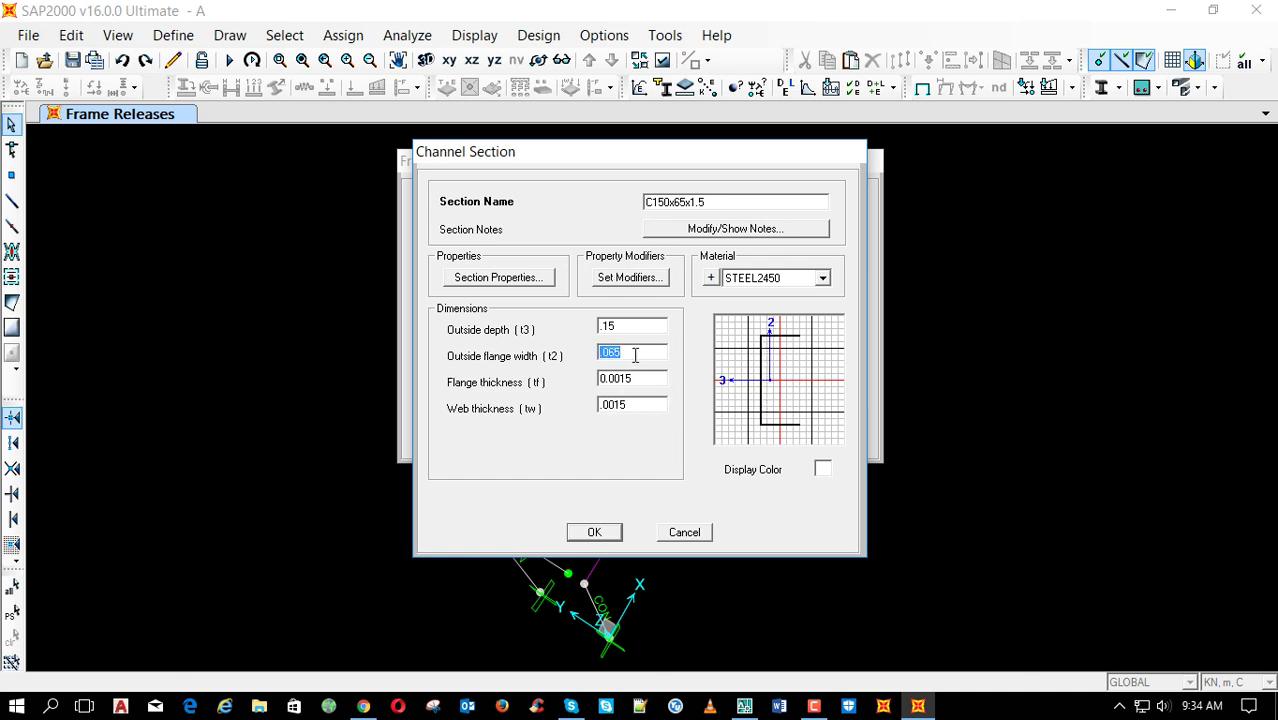
pyautogui.click(823, 279)
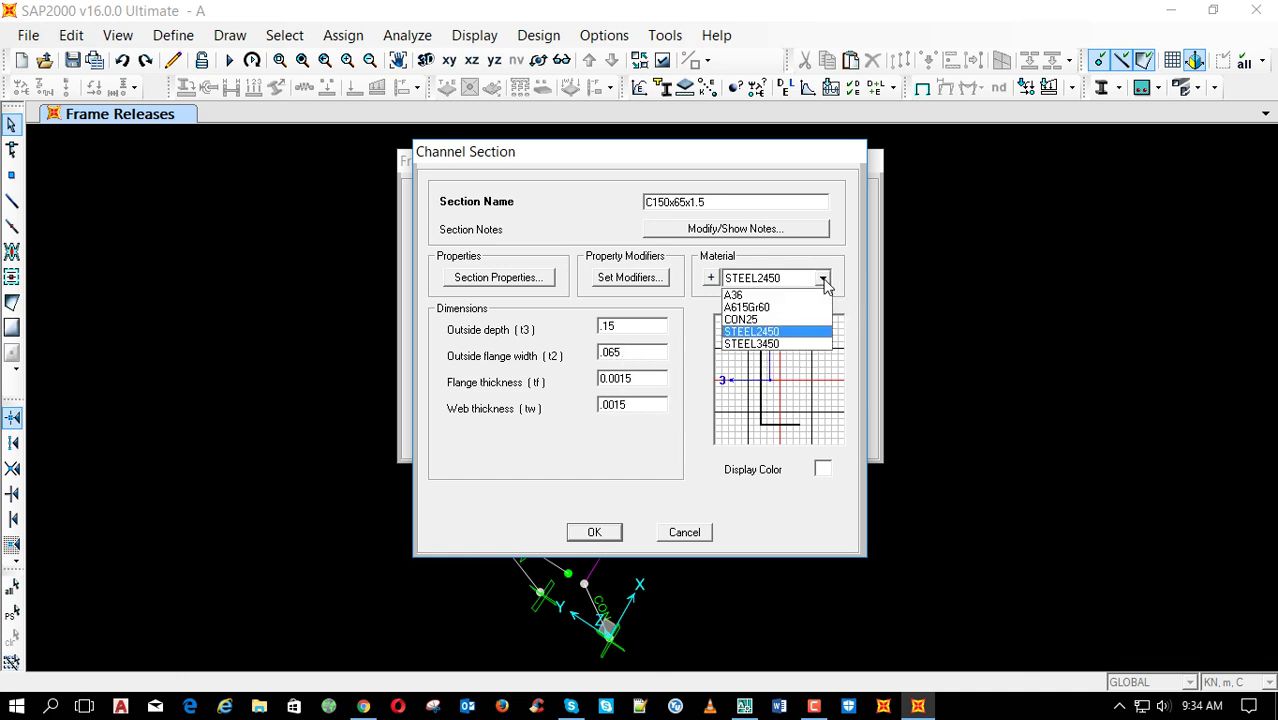
pyautogui.click(805, 344)
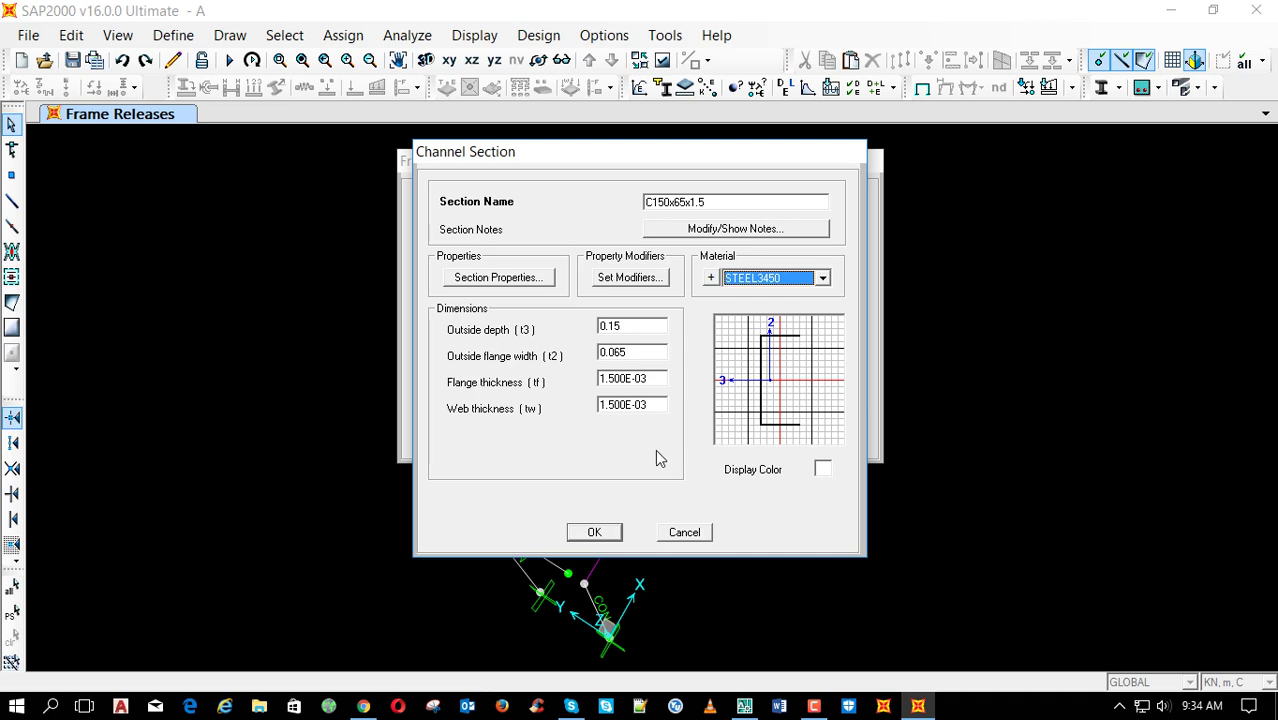
pyautogui.click(596, 532)
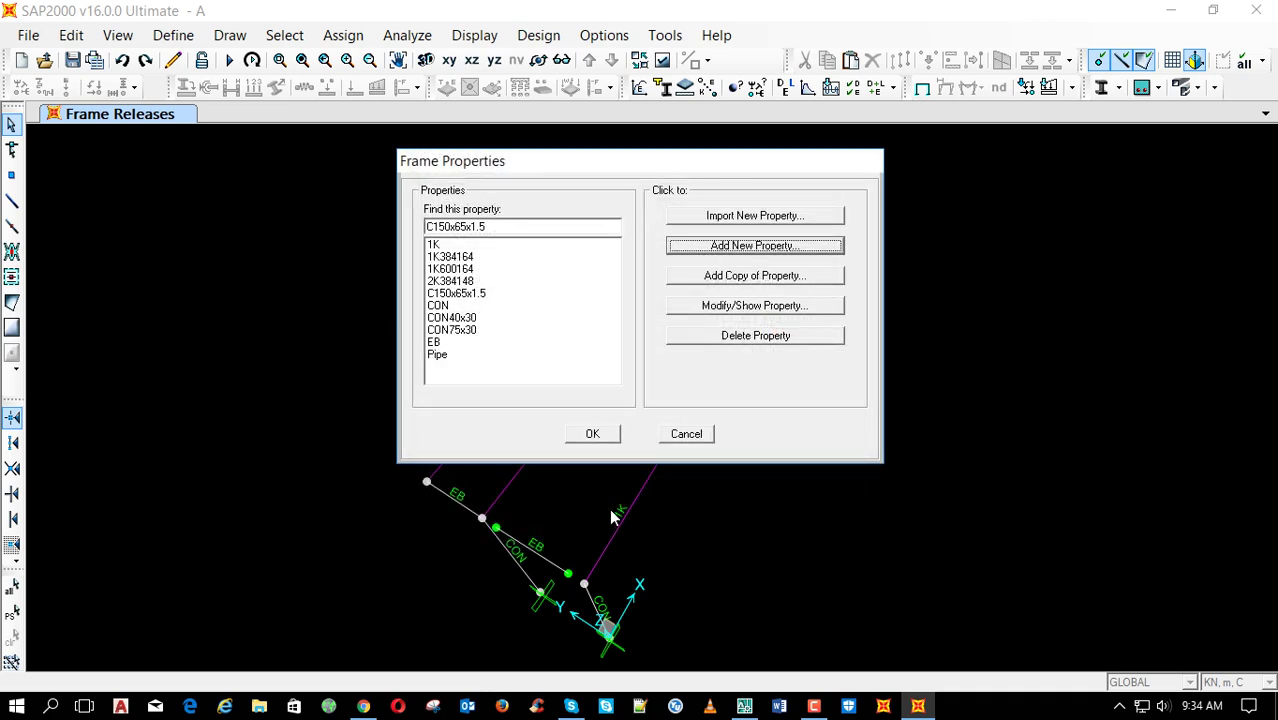
pyautogui.click(606, 436)
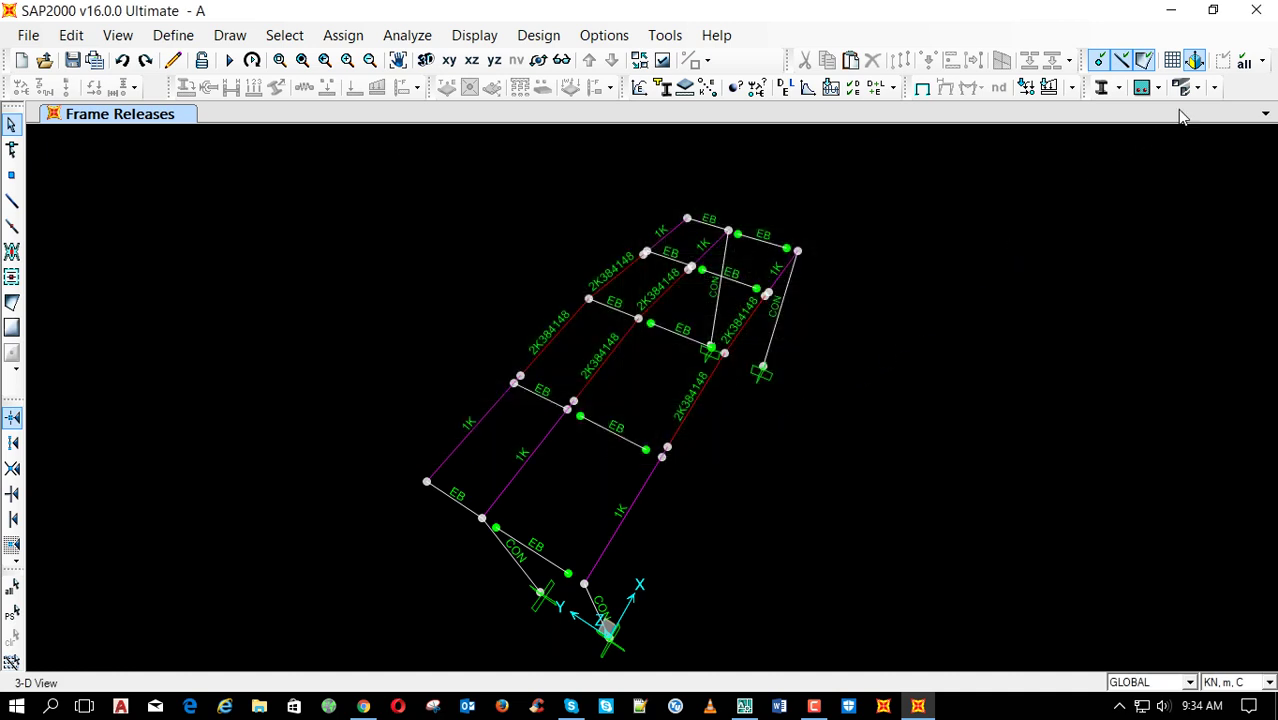
# Make the Cold-Formed Steel Frame Design command available and view its design load combination selection
pyautogui.click(1214, 88)
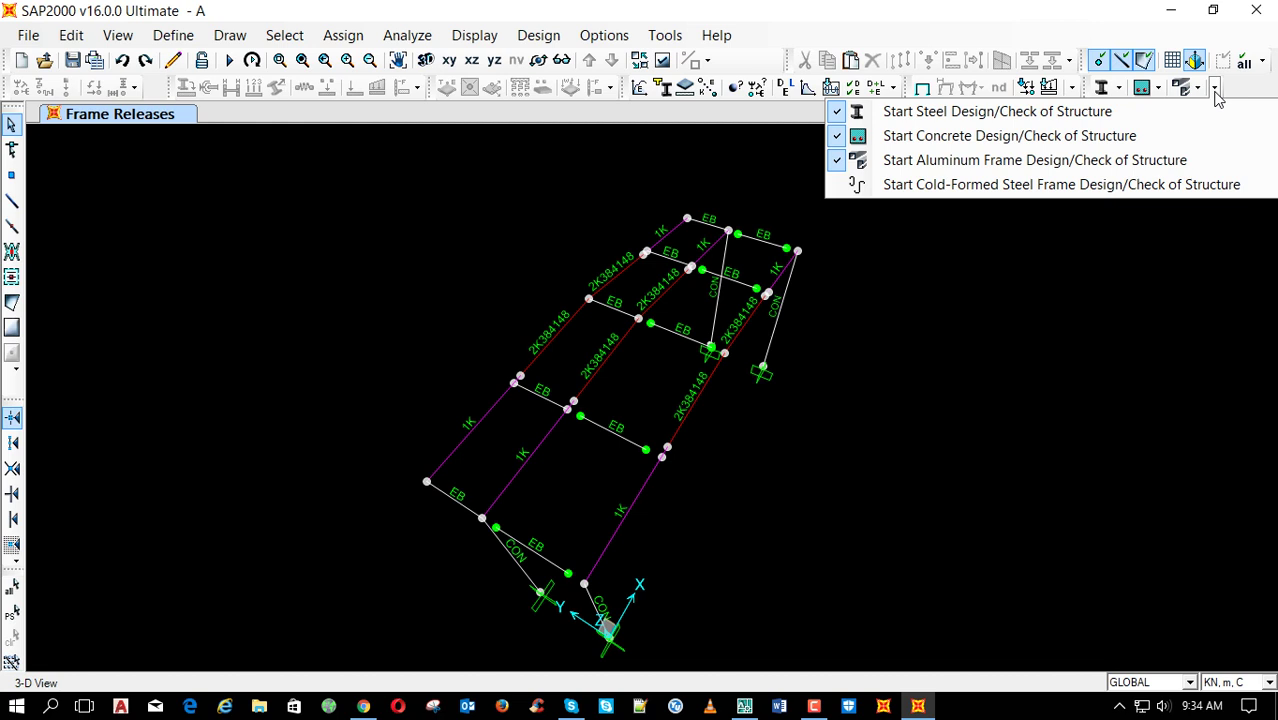
pyautogui.click(1110, 186)
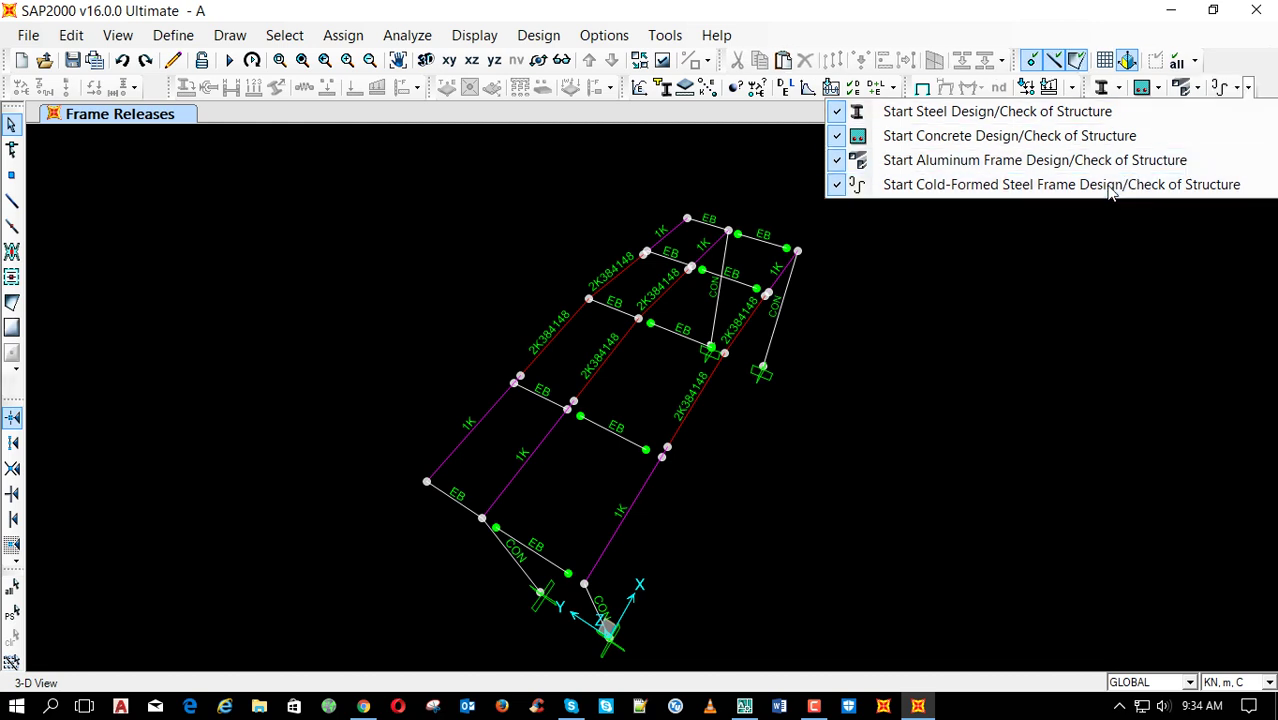
pyautogui.click(1238, 90)
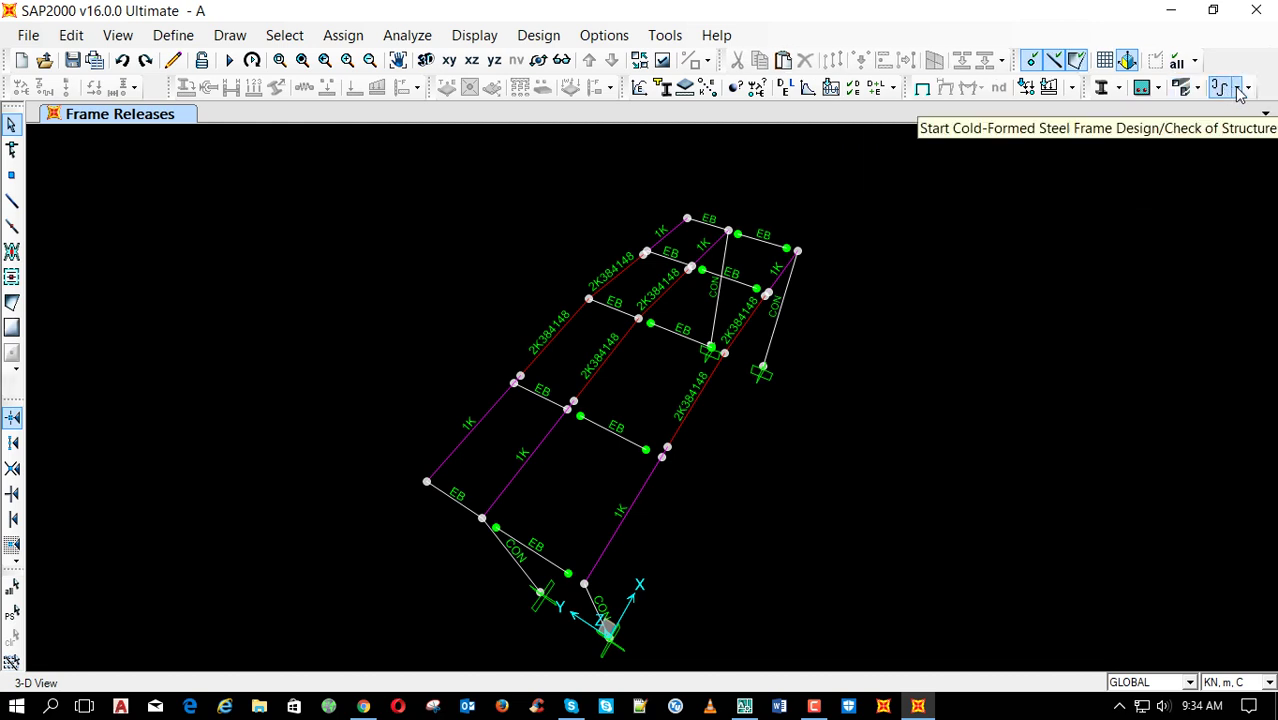
pyautogui.click(1238, 90)
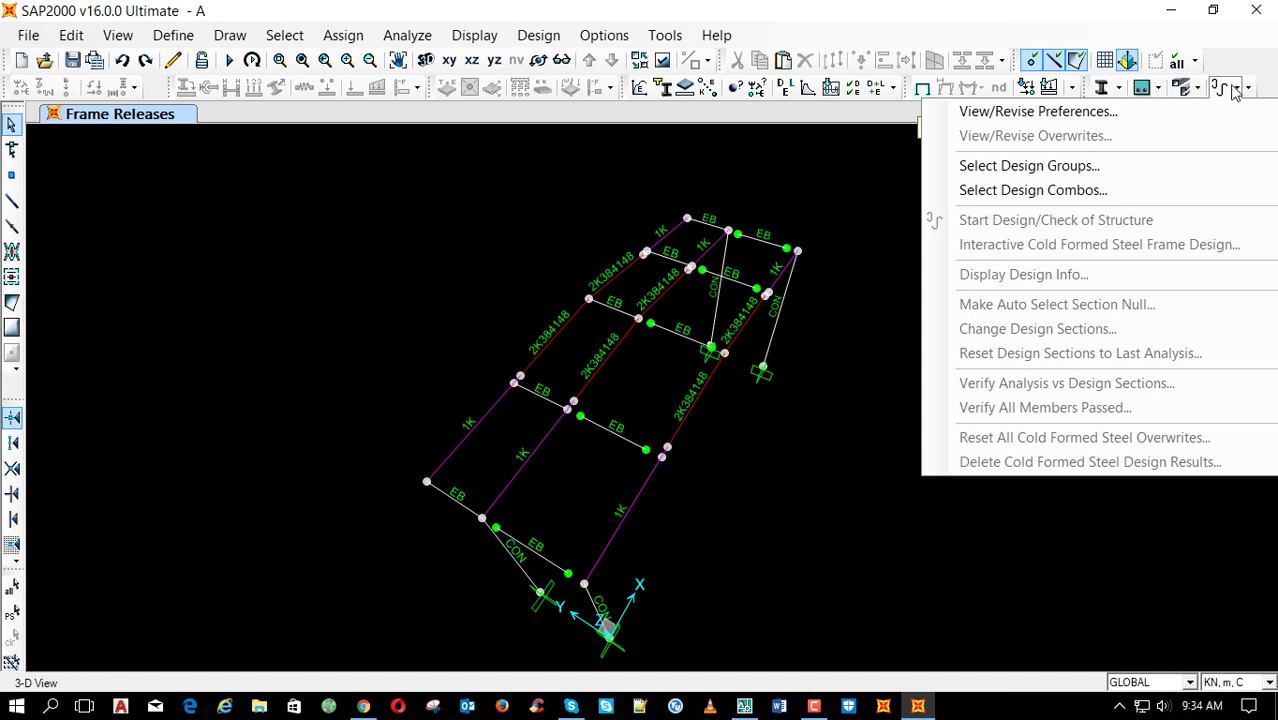
pyautogui.click(1152, 190)
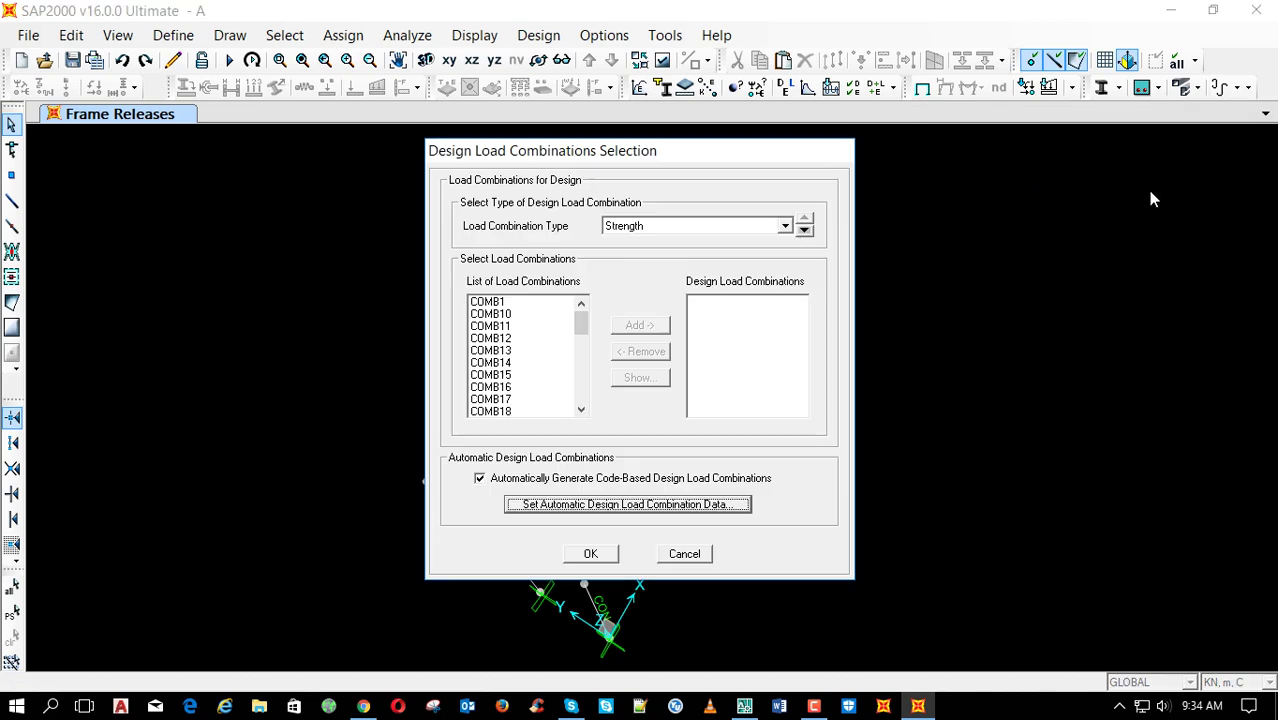
pyautogui.click(517, 483)
pyautogui.click(684, 554)
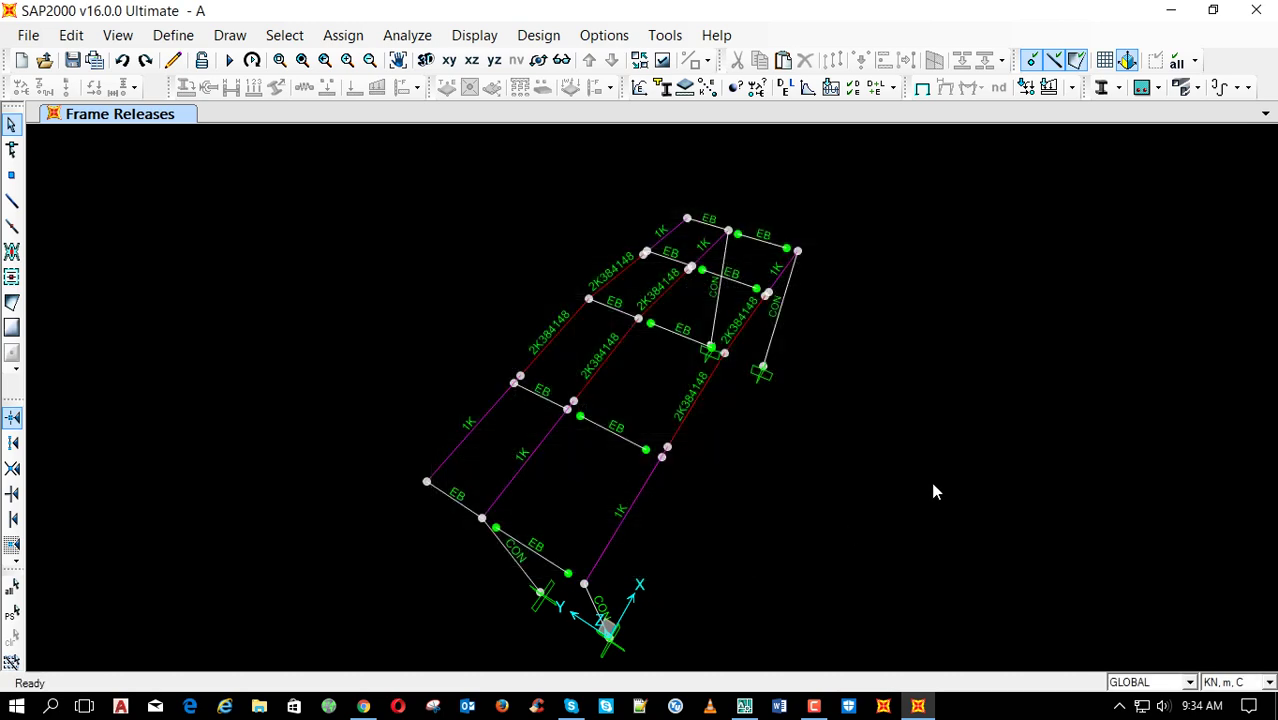
pyautogui.click(1198, 89)
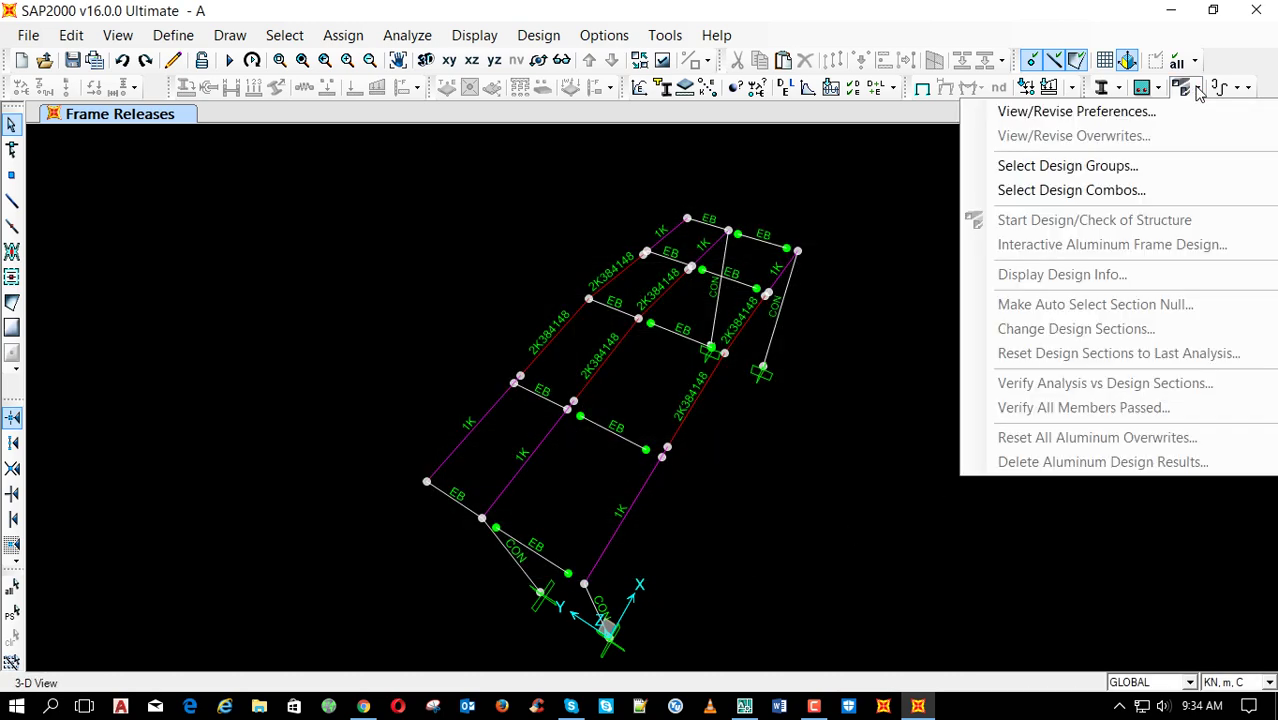
pyautogui.click(1199, 89)
pyautogui.click(1248, 89)
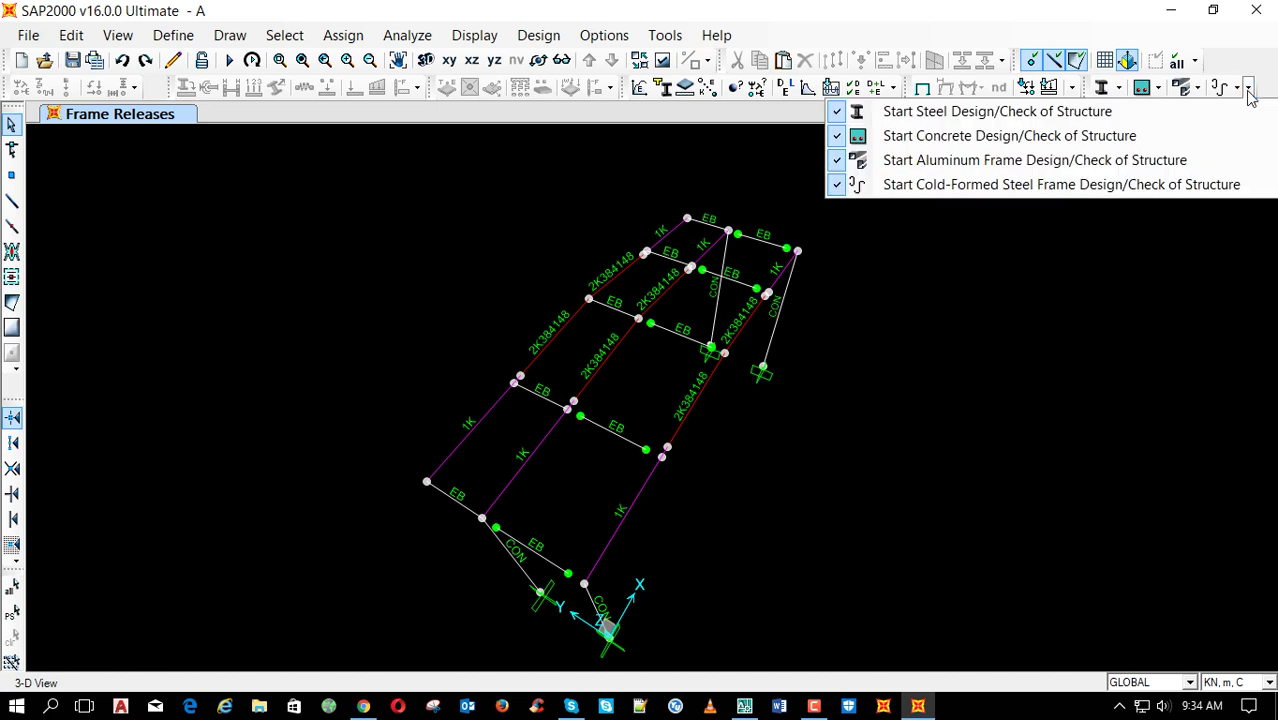
pyautogui.click(1248, 96)
pyautogui.click(1237, 95)
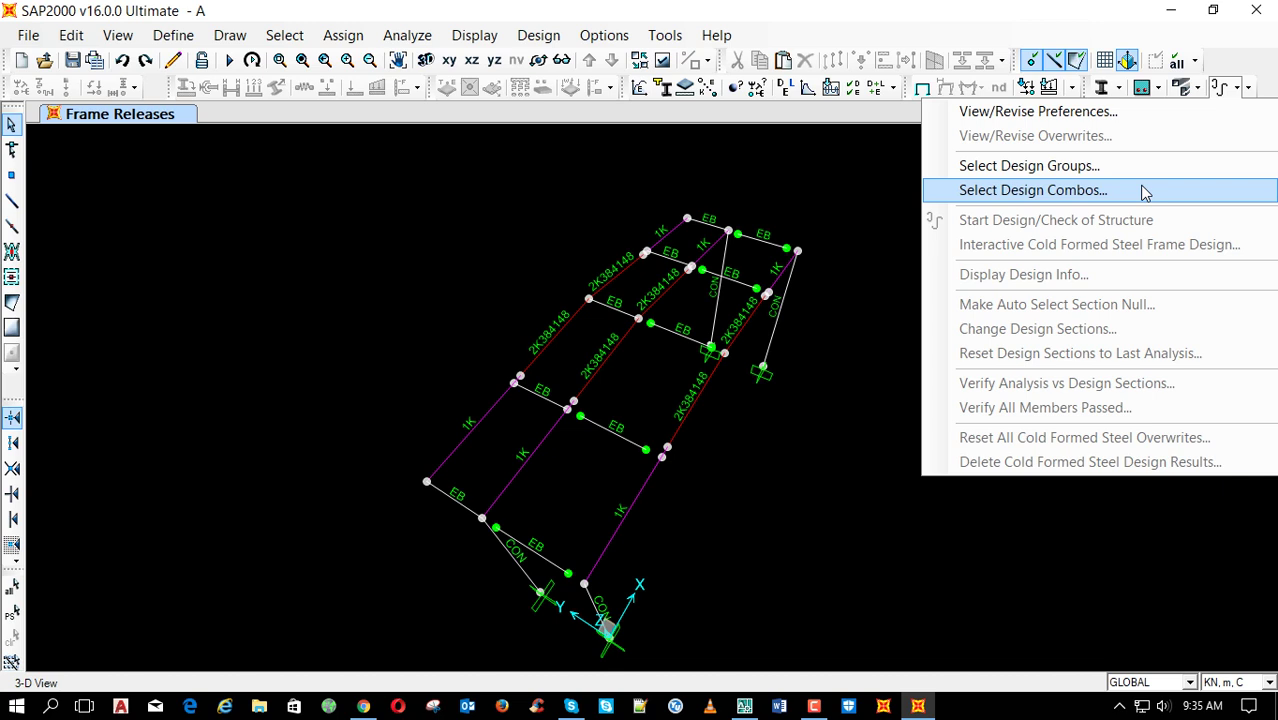
pyautogui.click(881, 188)
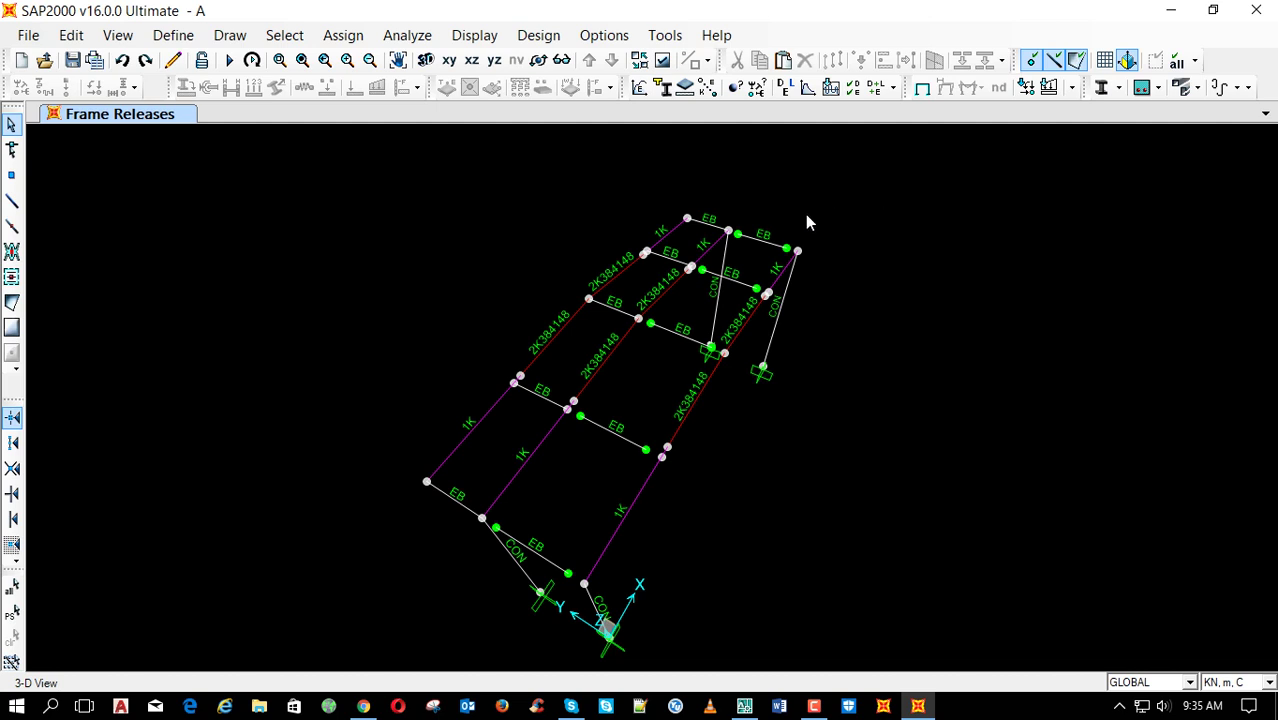
# Join the 1K and 2K384148 segments of the outermost rafter line into one frame per roof slope
pyautogui.click(563, 336)
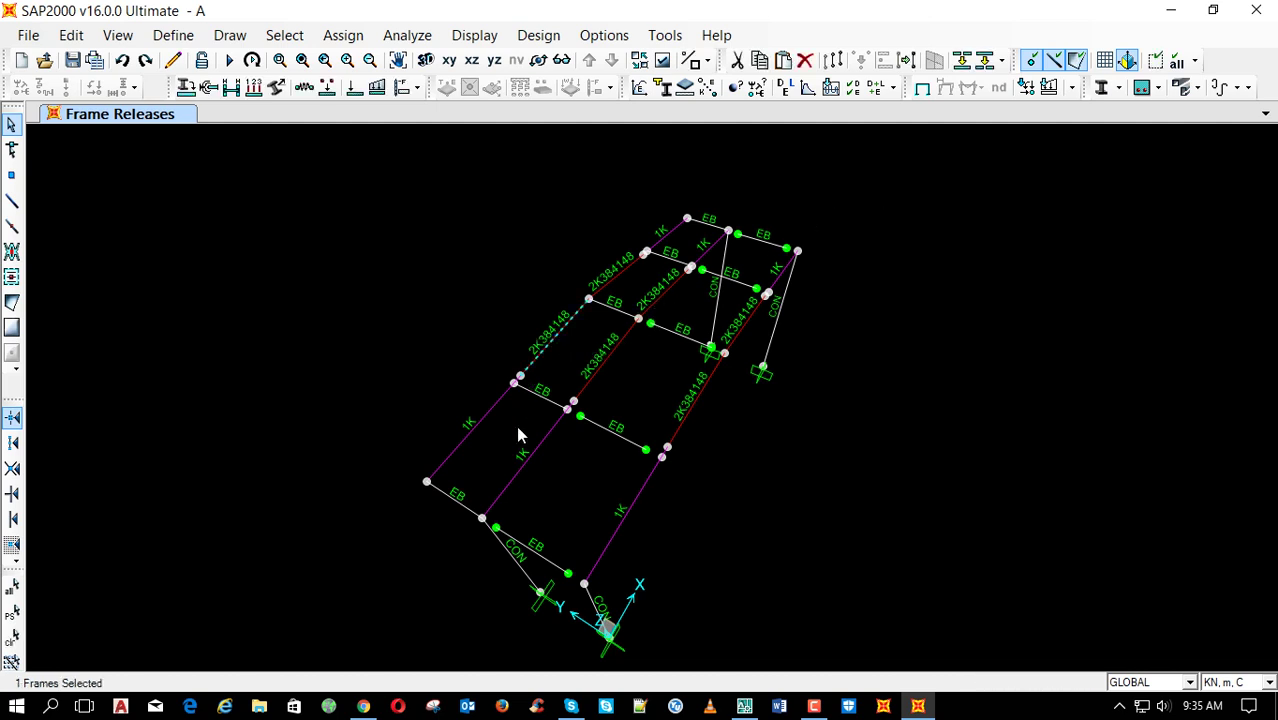
pyautogui.click(468, 432)
pyautogui.click(617, 276)
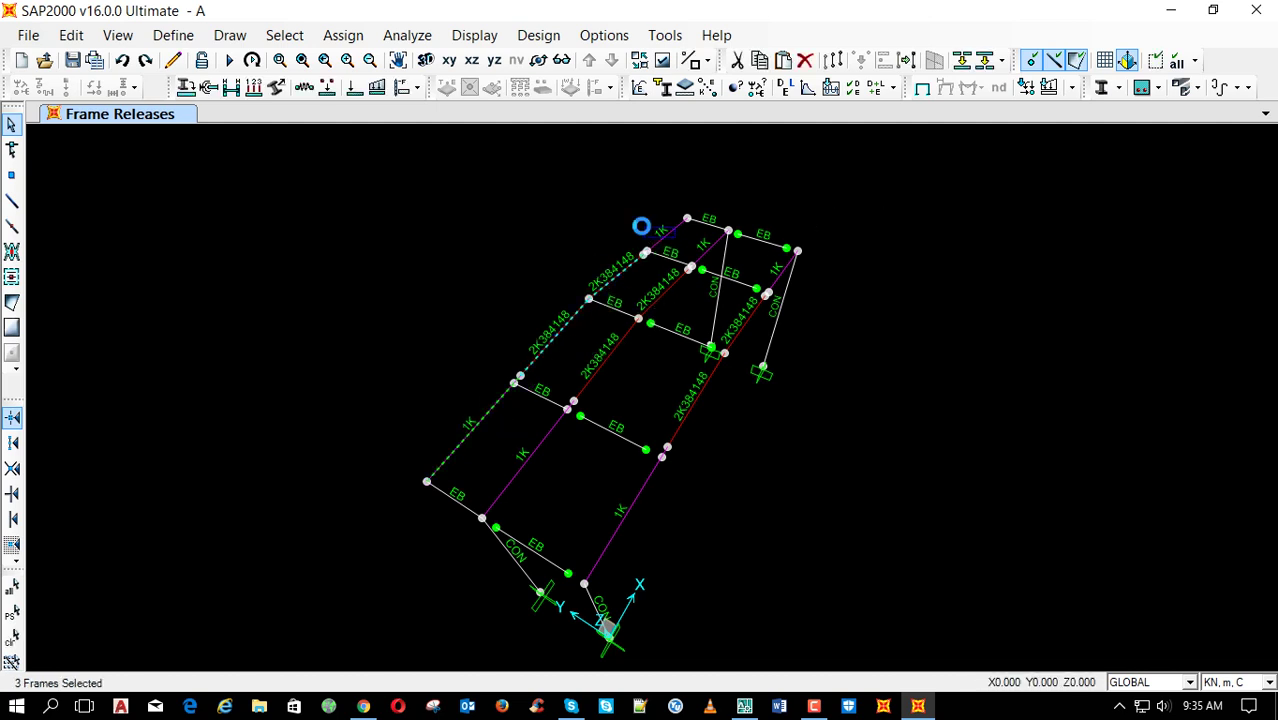
pyautogui.click(962, 60)
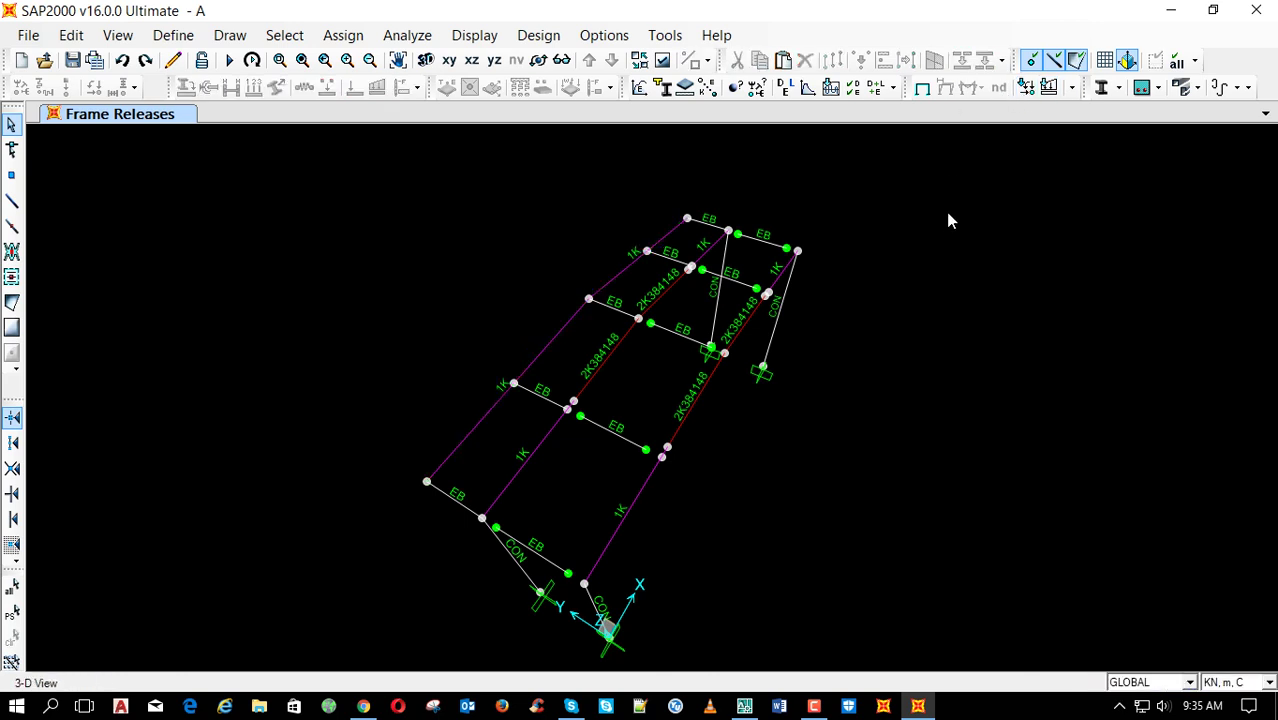
# Assign the C150x65x1.5 section to the two joined rafters of the outermost line
pyautogui.click(558, 336)
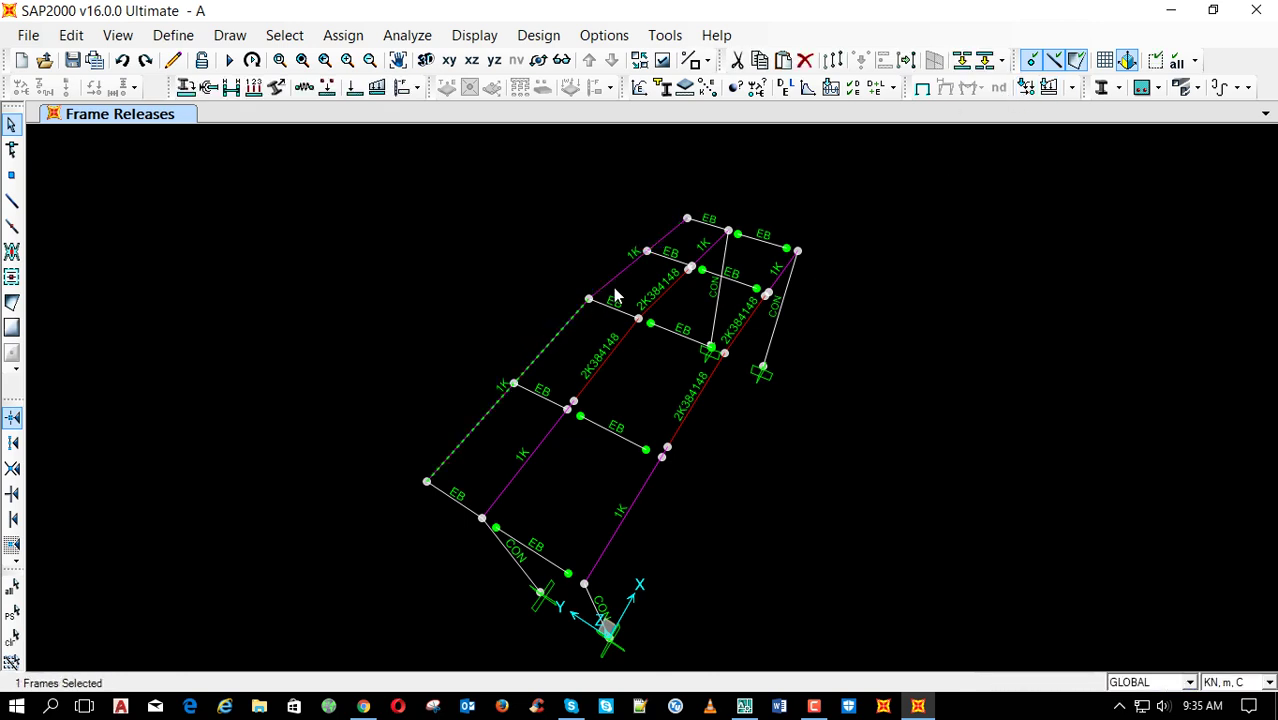
pyautogui.click(612, 285)
pyautogui.click(186, 87)
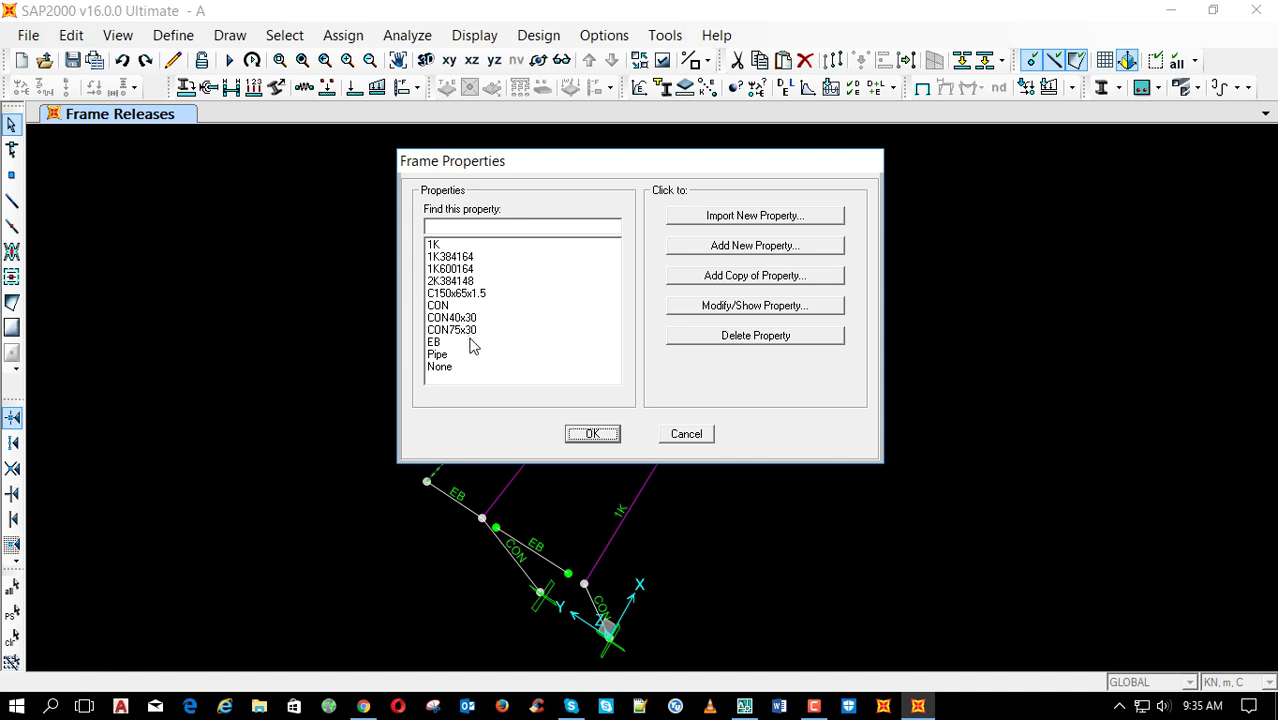
pyautogui.click(470, 293)
pyautogui.click(592, 433)
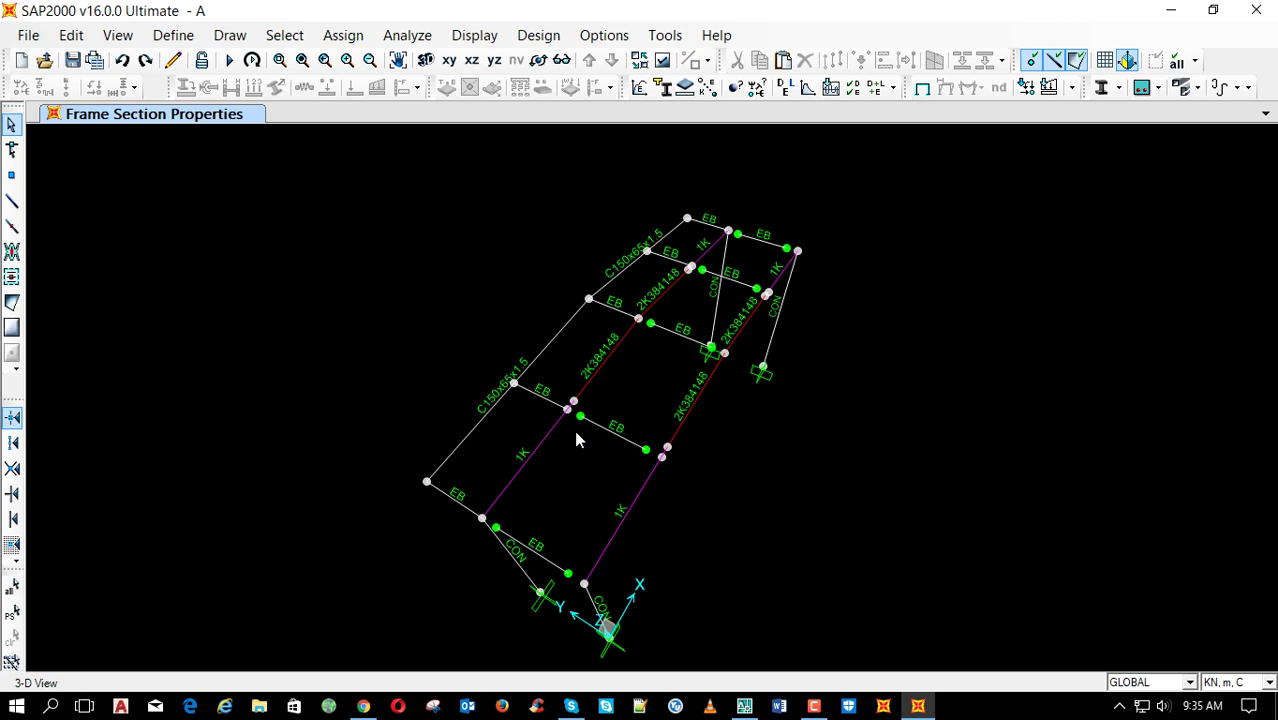
# Assign the Pipe section to the five short EB beams between the outermost rafter line and the adjacent frame
pyautogui.click(540, 388)
pyautogui.click(445, 502)
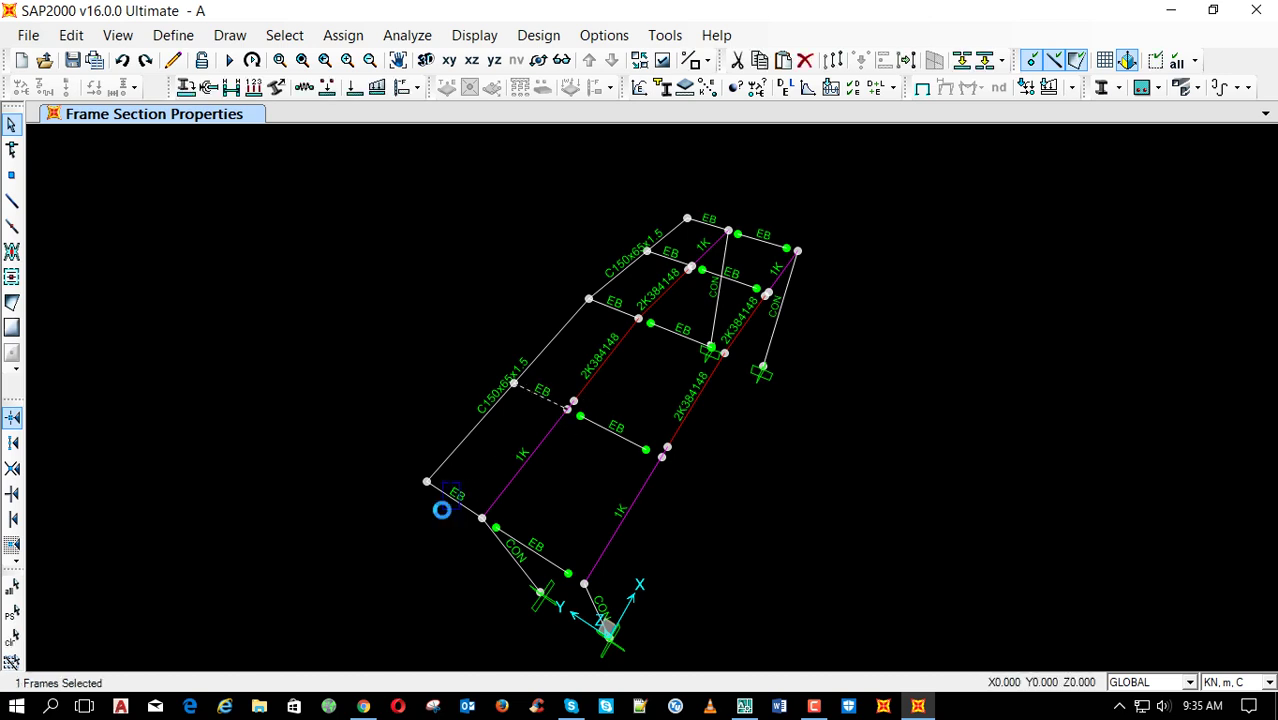
pyautogui.click(612, 307)
pyautogui.click(668, 258)
pyautogui.click(700, 228)
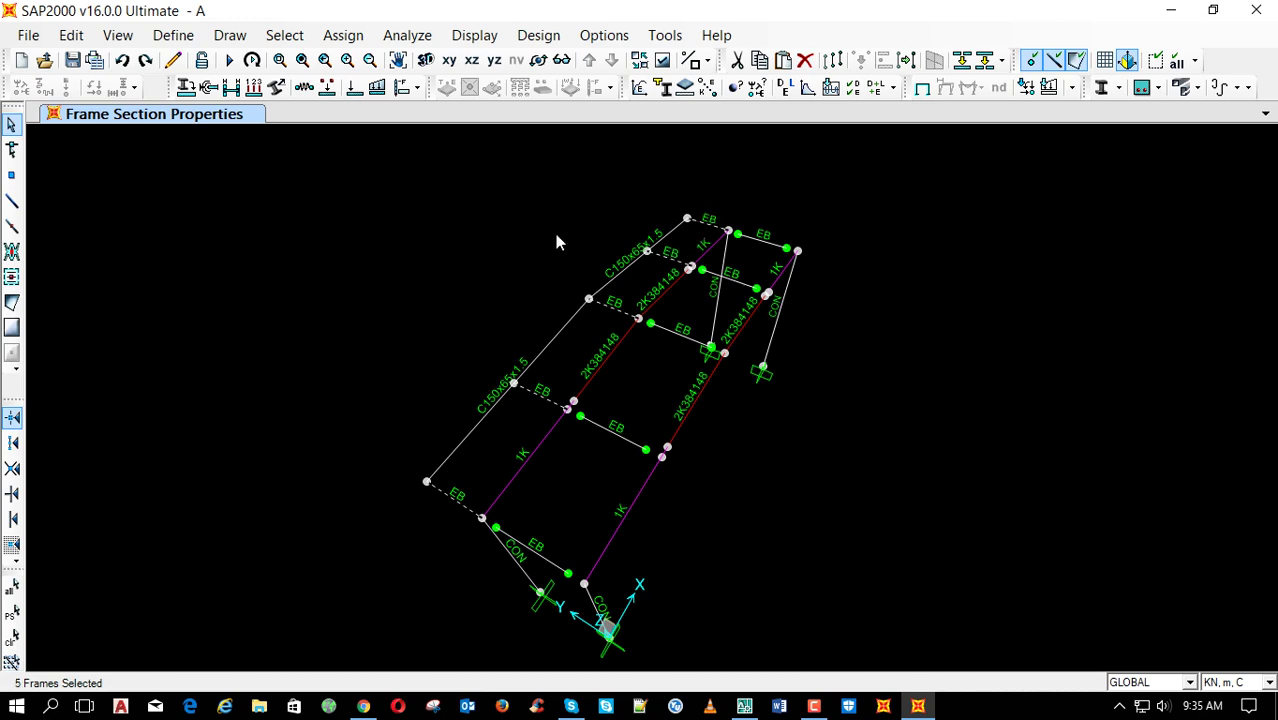
pyautogui.click(186, 87)
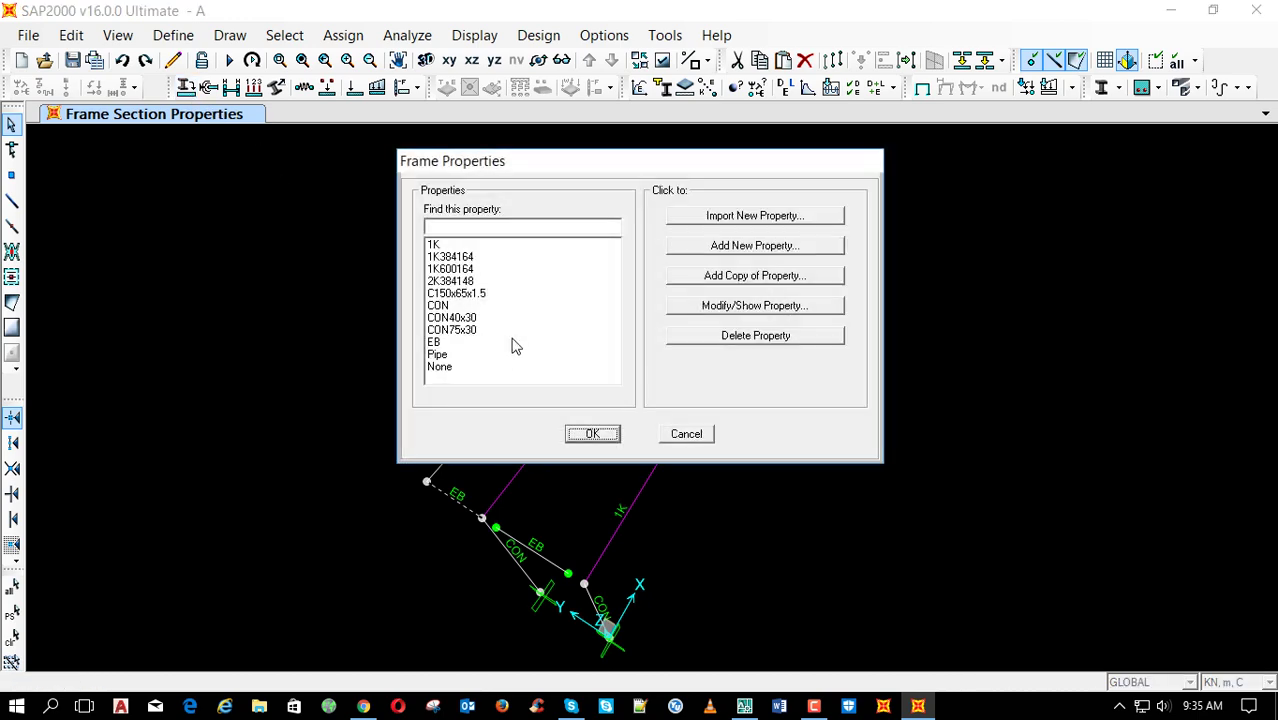
pyautogui.click(495, 356)
pyautogui.click(592, 434)
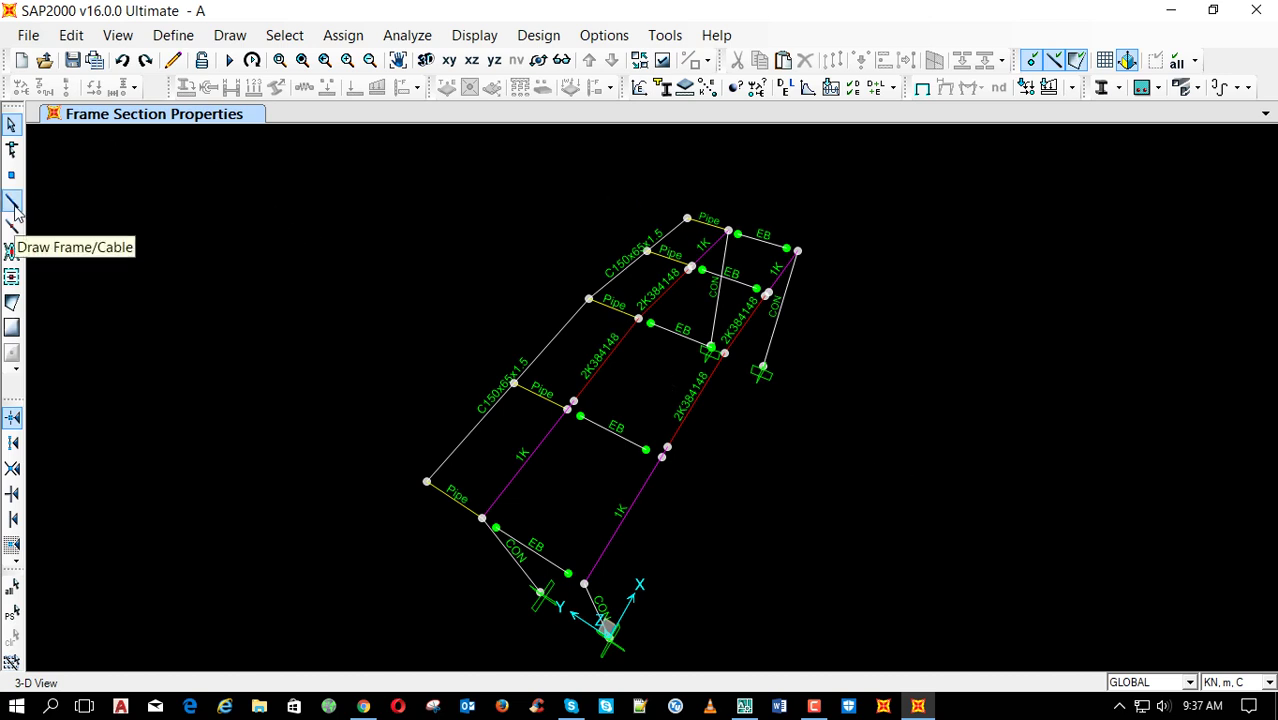
# Display the frame span loads for DL and page through the remaining load patterns to WL3, checking that the outer rafters are loaded
pyautogui.click(1047, 88)
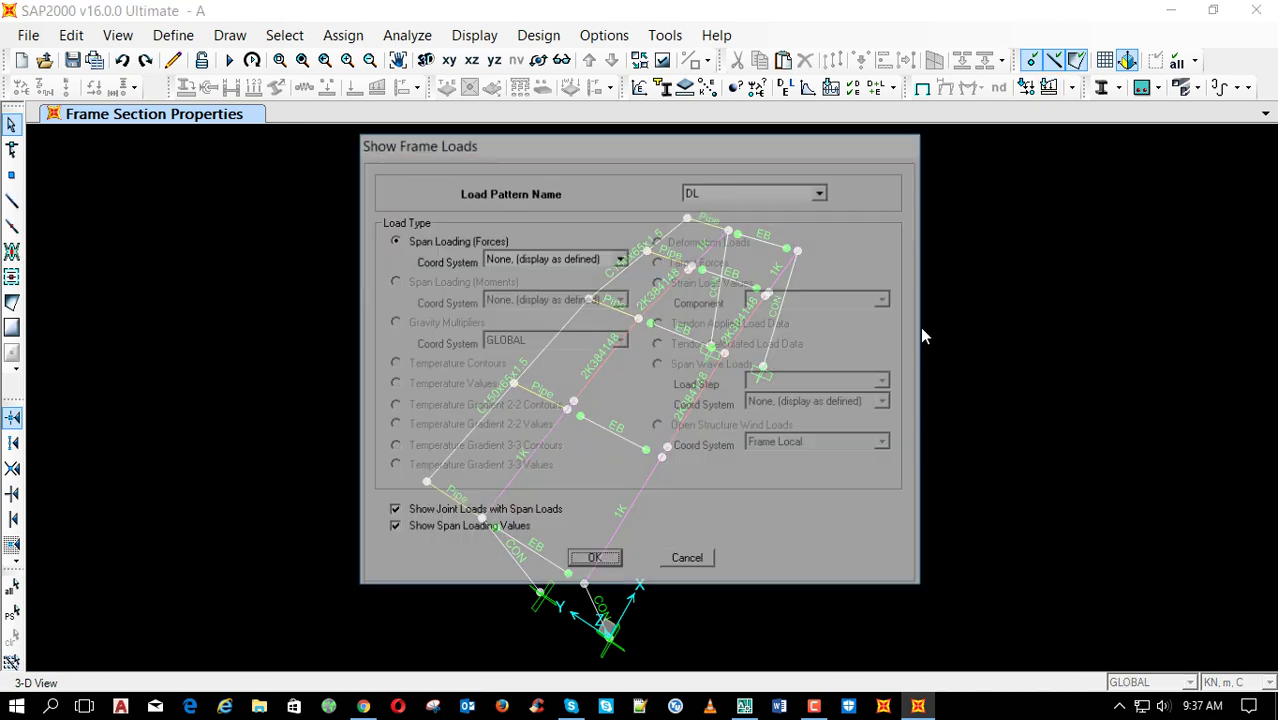
pyautogui.click(597, 561)
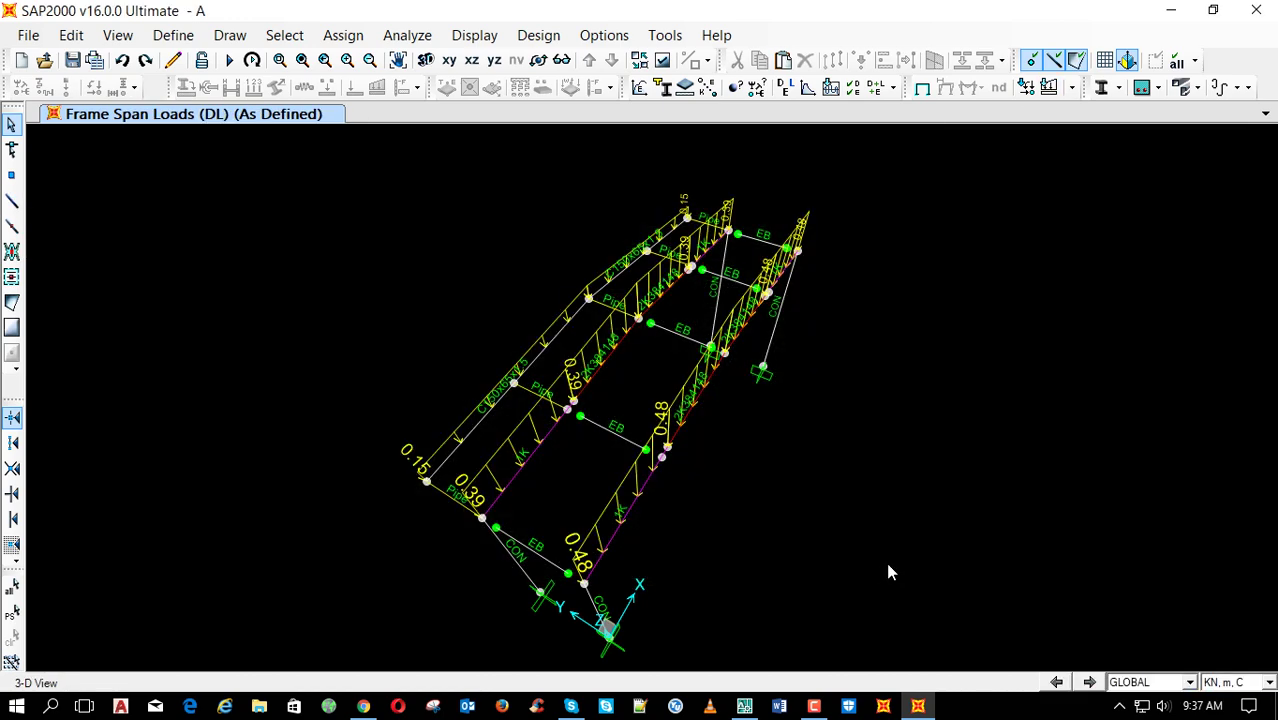
pyautogui.click(1089, 681)
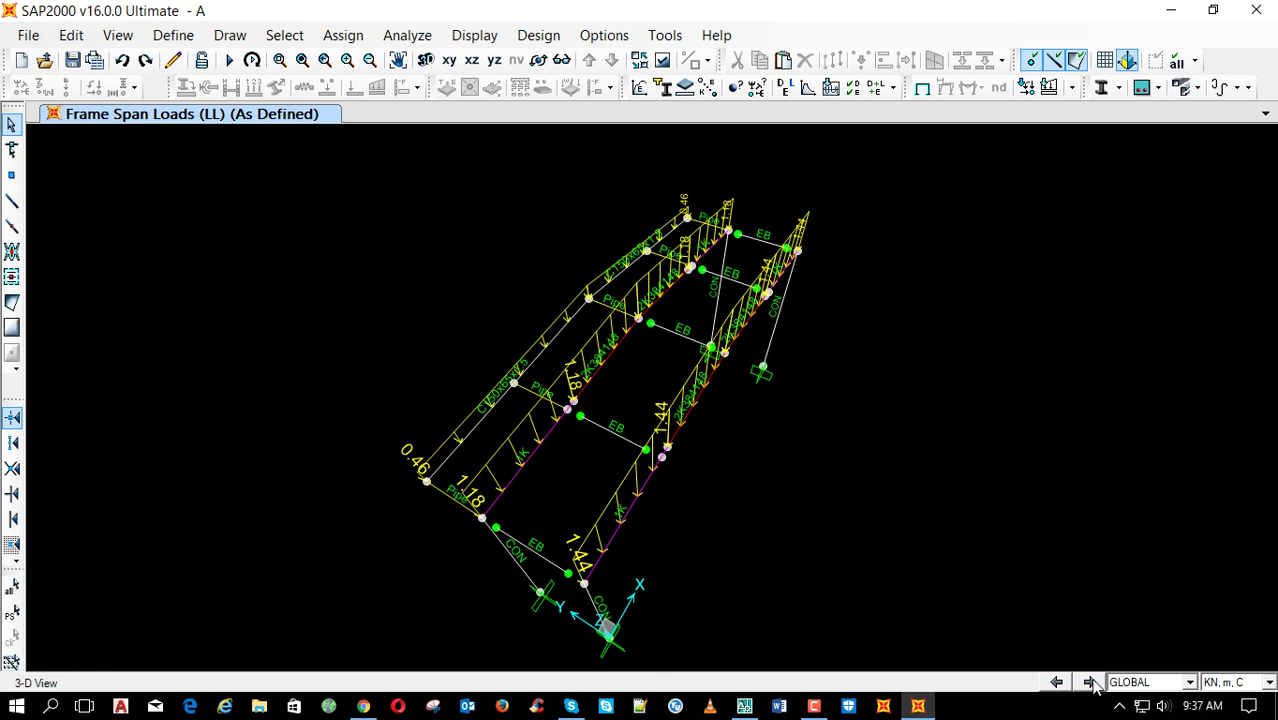
pyautogui.click(1089, 681)
pyautogui.click(1090, 682)
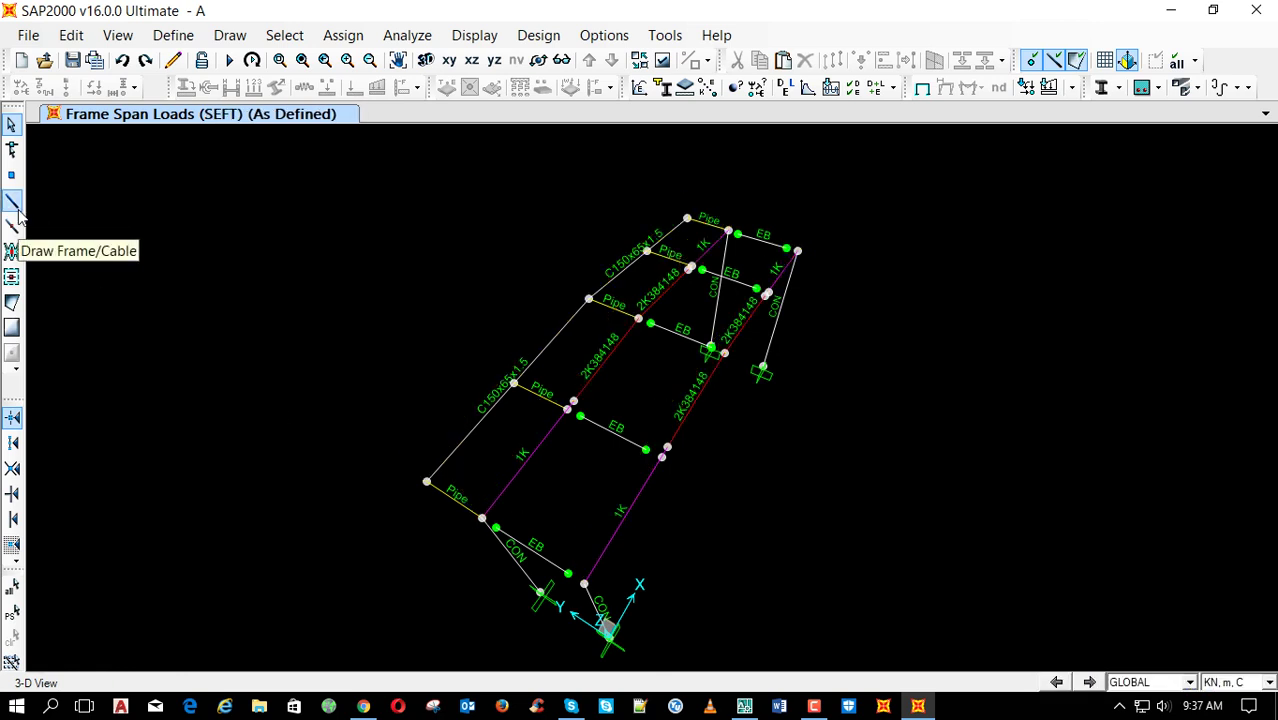
pyautogui.click(1089, 681)
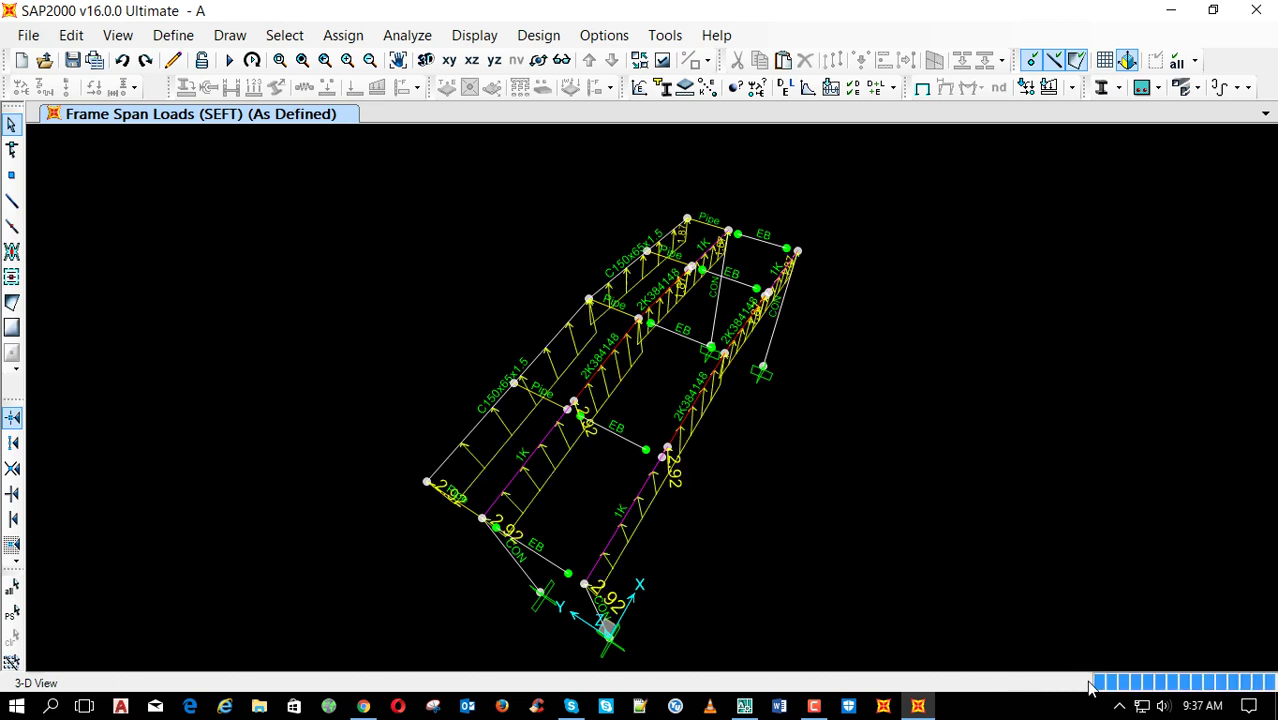
pyautogui.click(1089, 682)
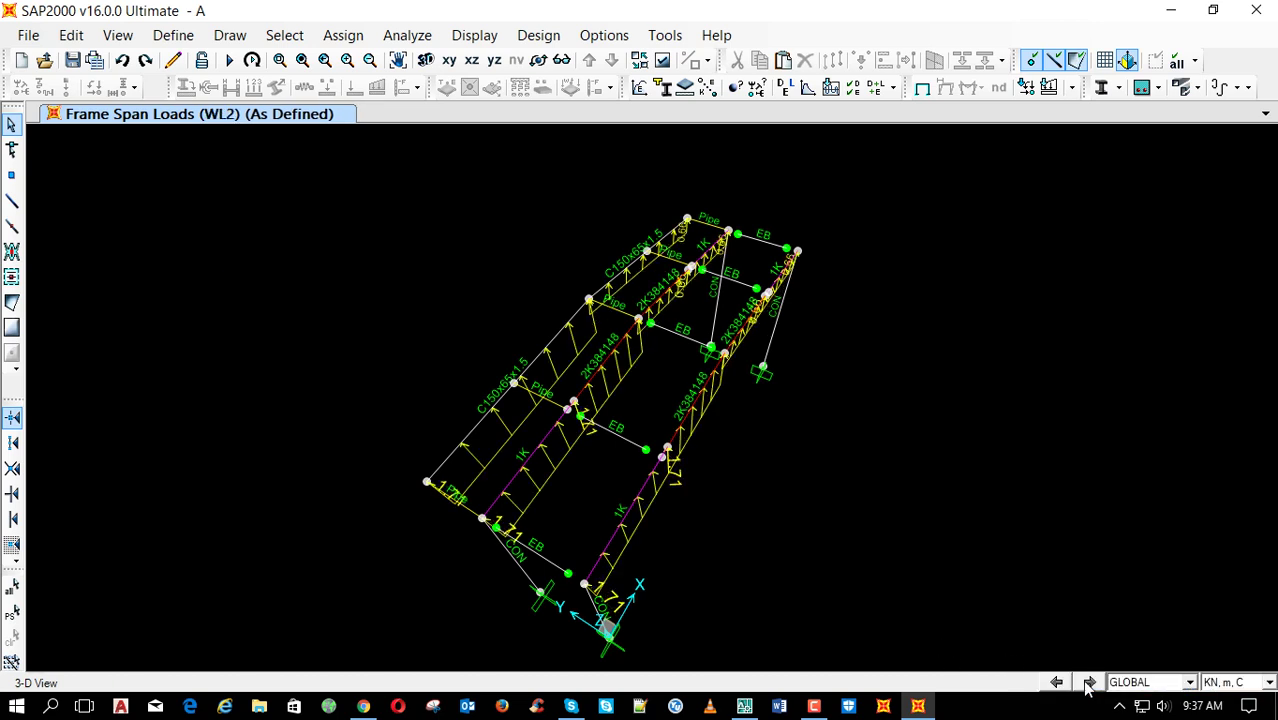
pyautogui.click(1089, 682)
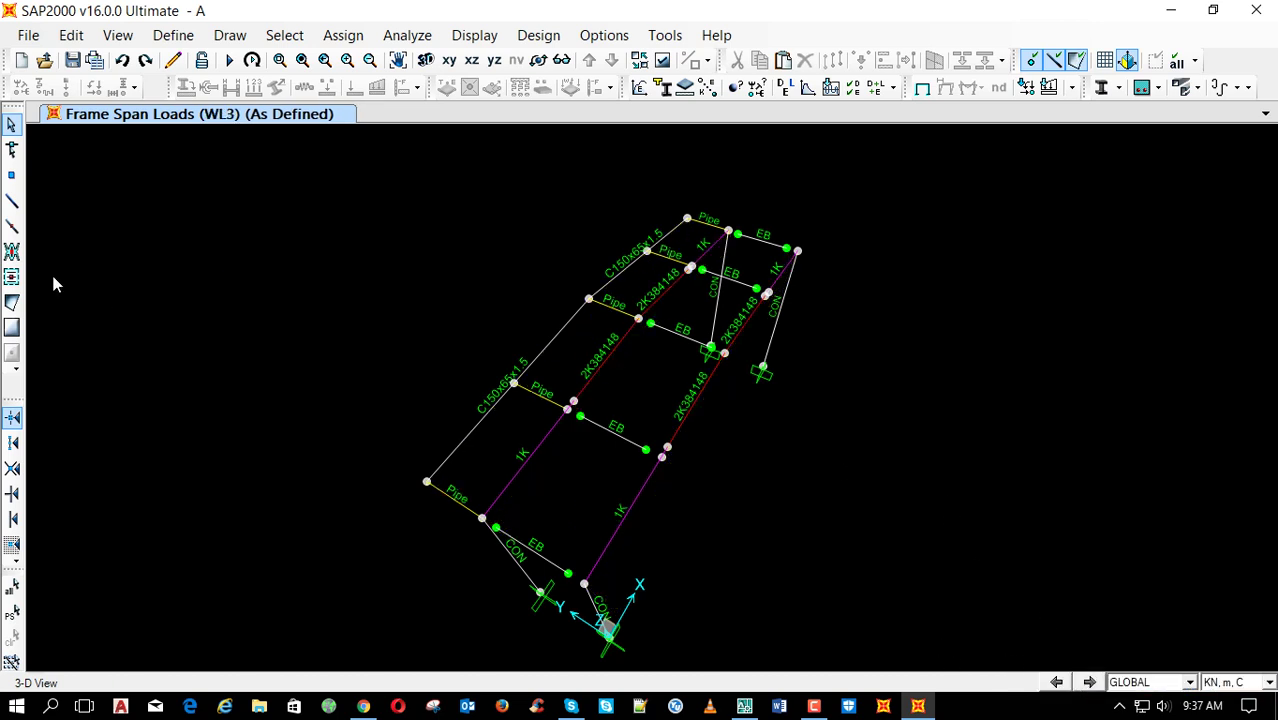
# Draw two crossed ROD16 tendons between the two portal frames in the roof panel next to the near eave
pyautogui.click(12, 202)
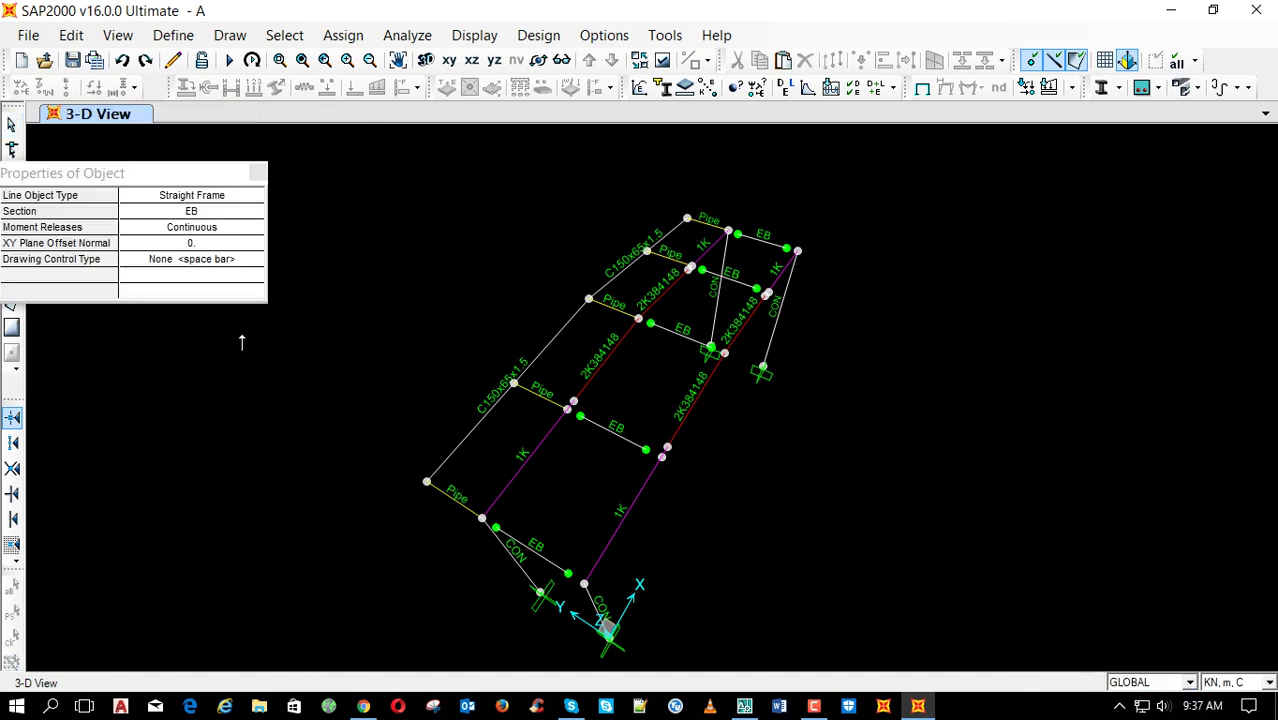
pyautogui.click(228, 197)
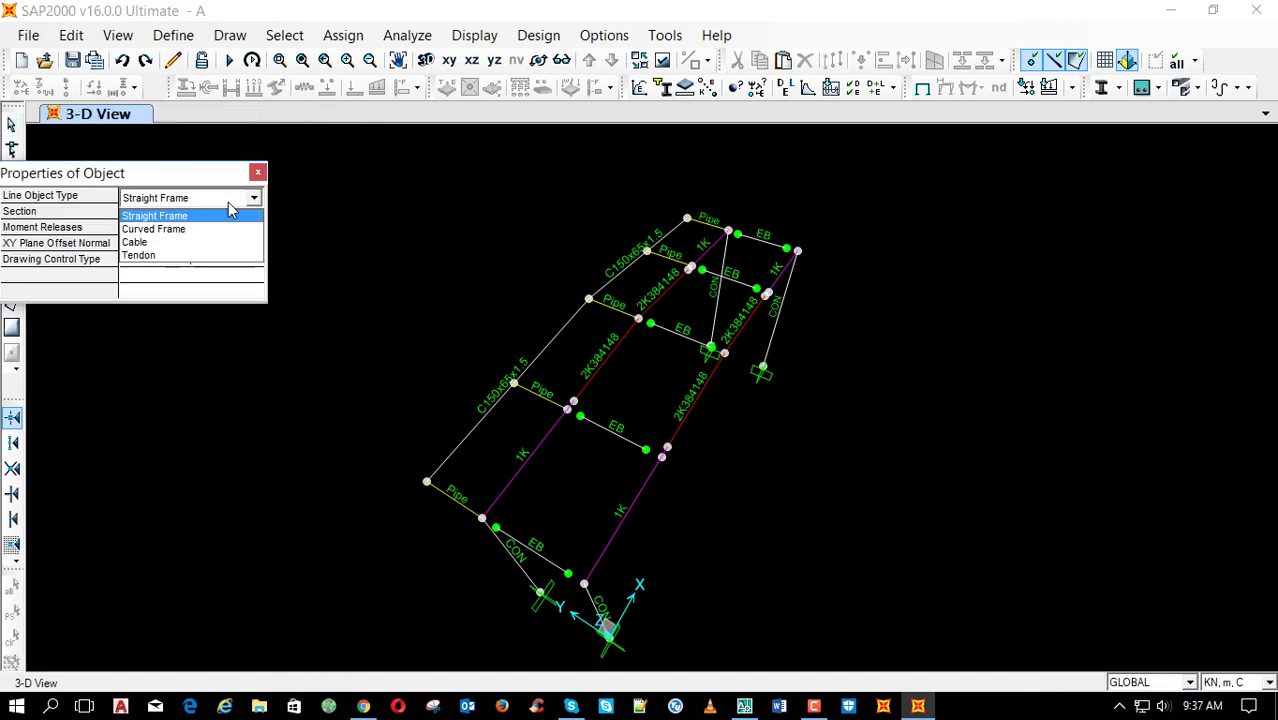
pyautogui.click(218, 261)
pyautogui.click(482, 518)
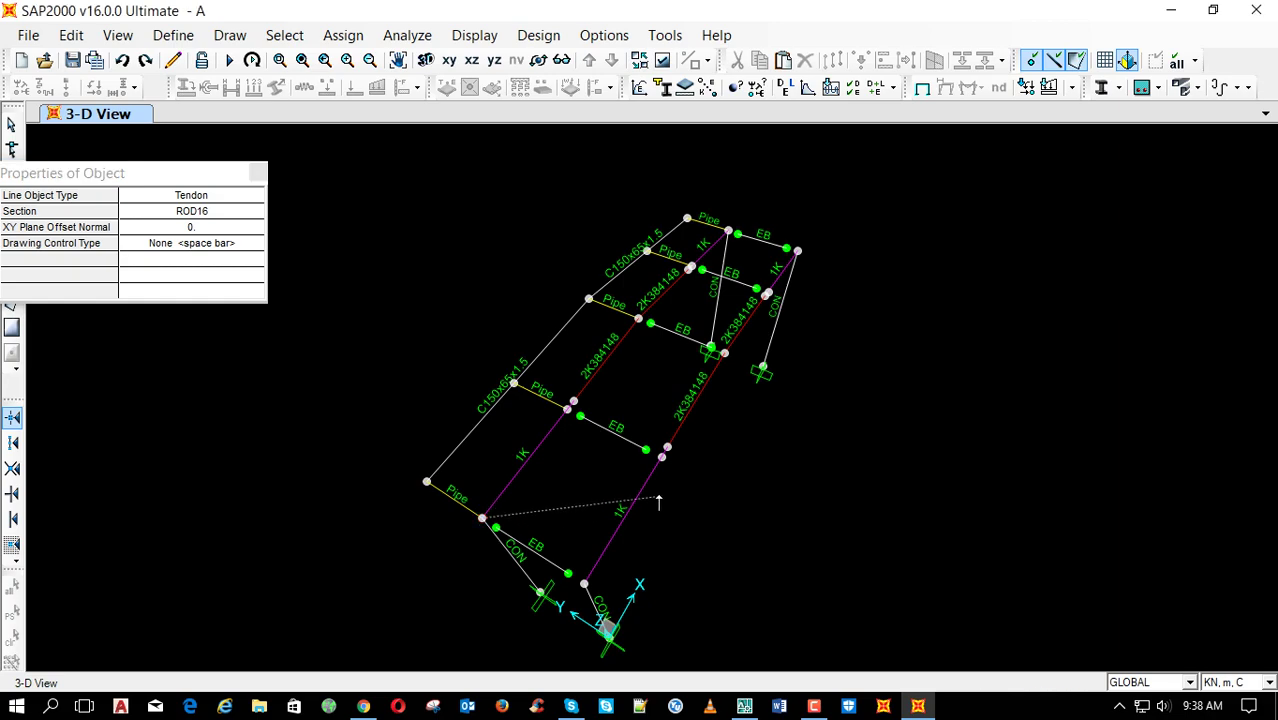
pyautogui.doubleClick(662, 458)
pyautogui.click(887, 605)
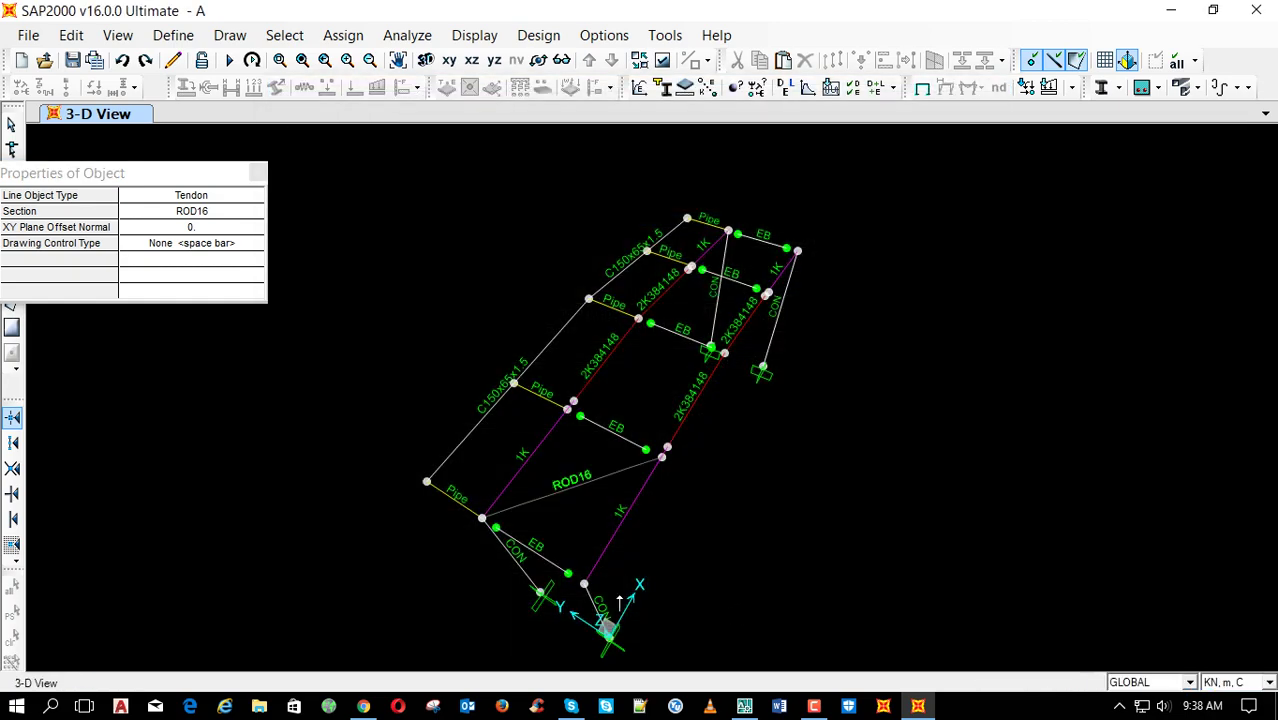
pyautogui.click(585, 585)
pyautogui.doubleClick(570, 404)
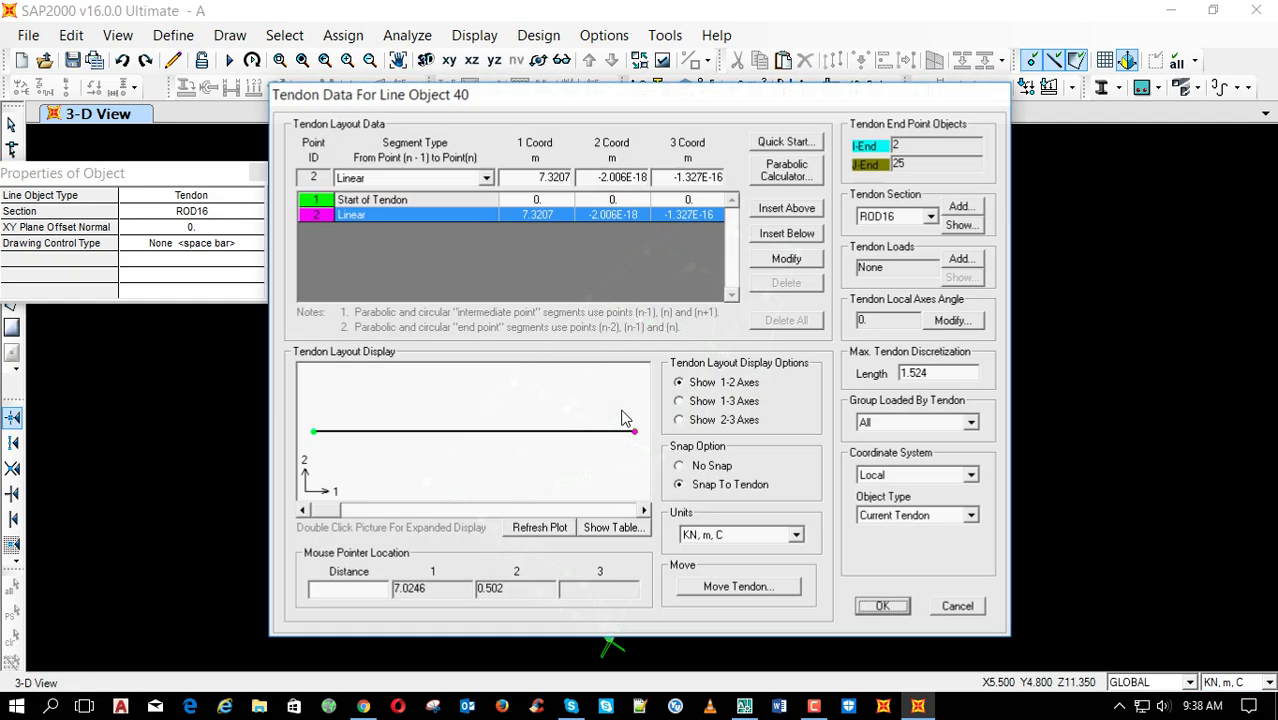
pyautogui.click(883, 606)
# Draw two crossed ROD16 tendons in the near-slope roof panel between the 1K rafter ends and the ridge
pyautogui.scroll(3, 797, 332)
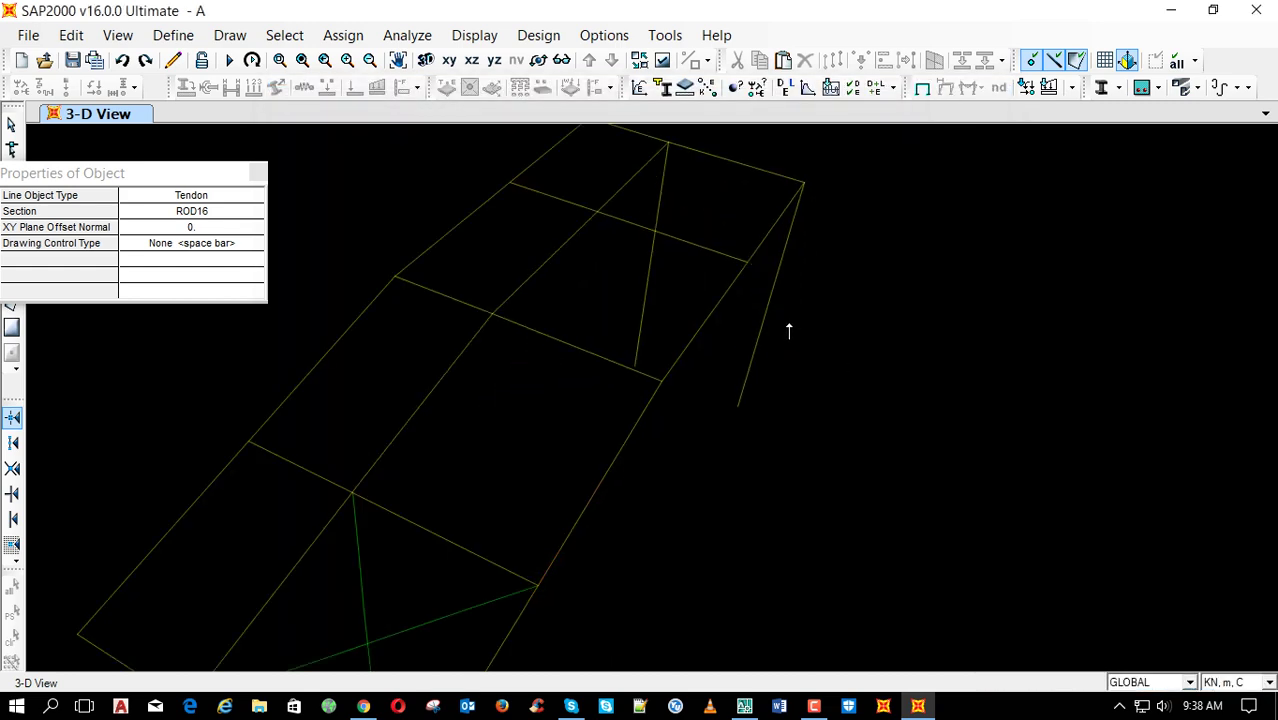
pyautogui.click(355, 490)
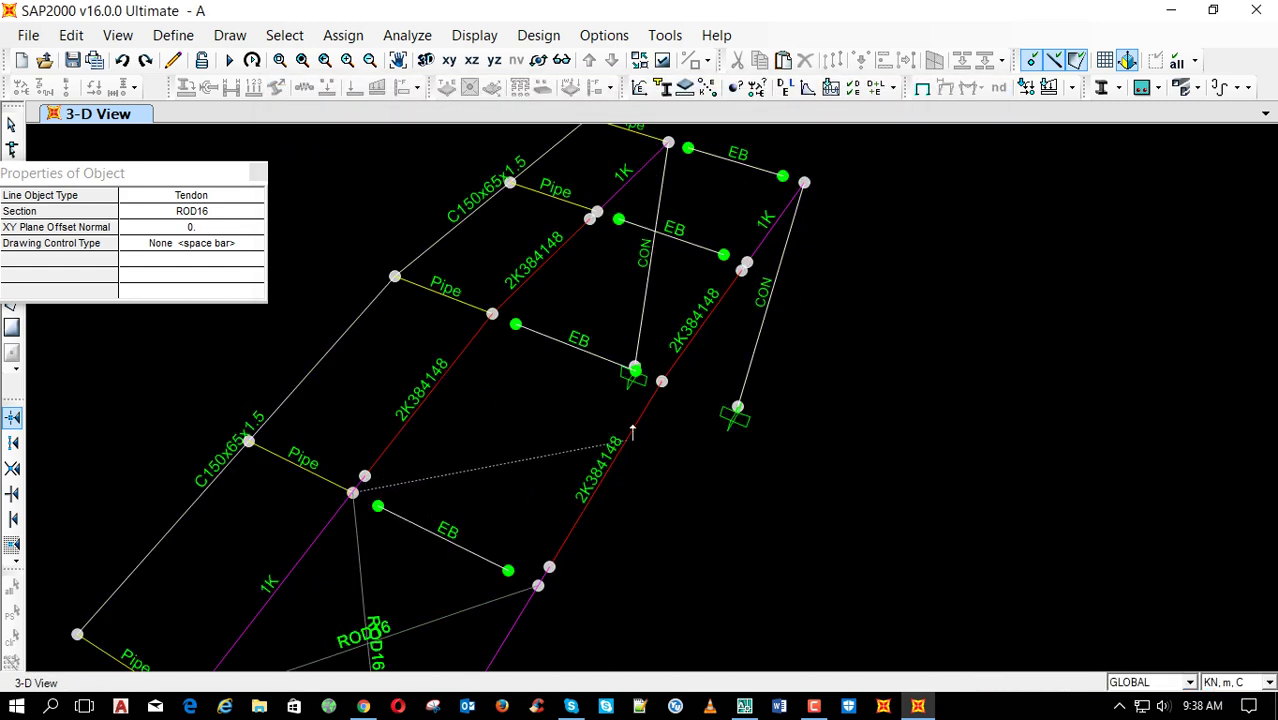
pyautogui.doubleClick(661, 381)
pyautogui.click(881, 606)
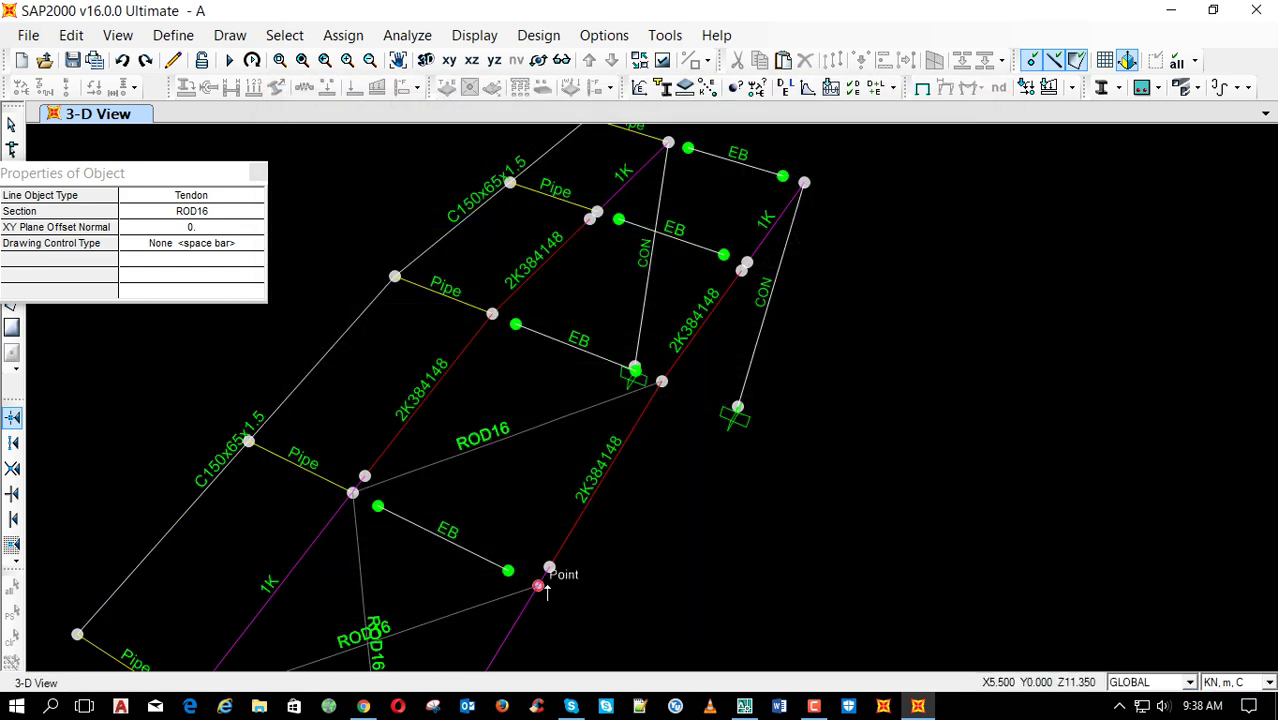
pyautogui.doubleClick(492, 314)
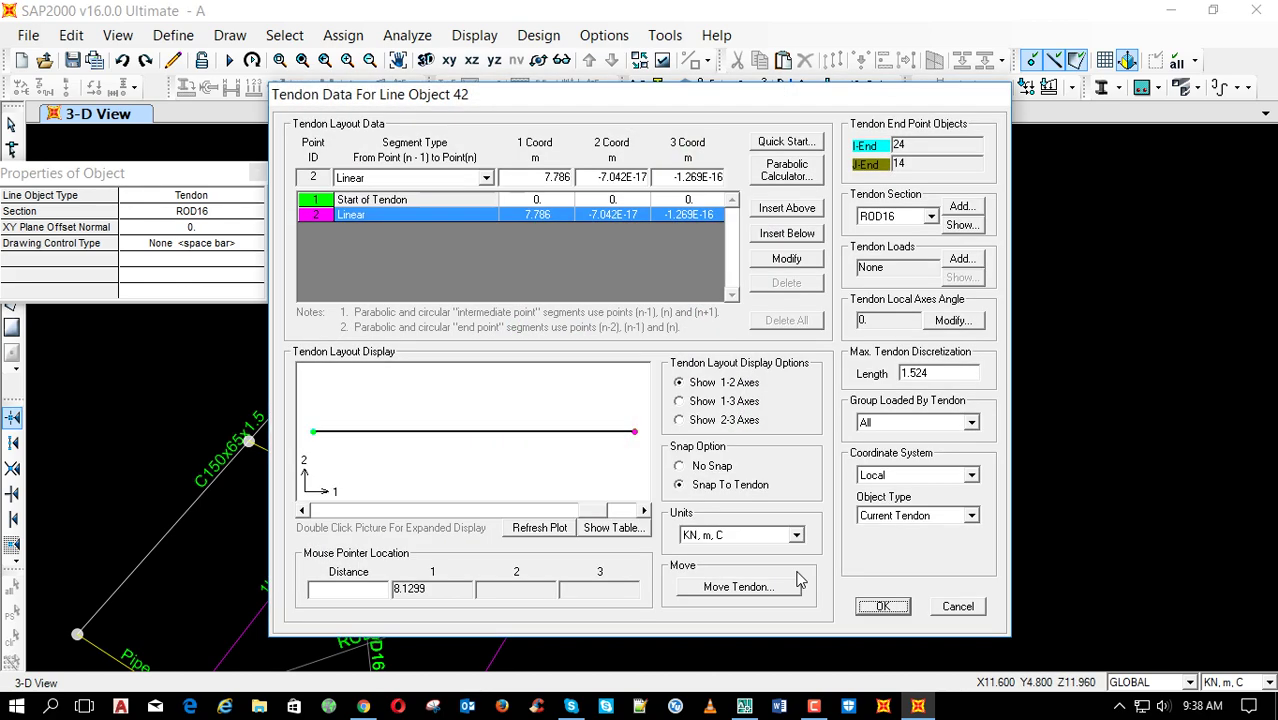
pyautogui.click(883, 606)
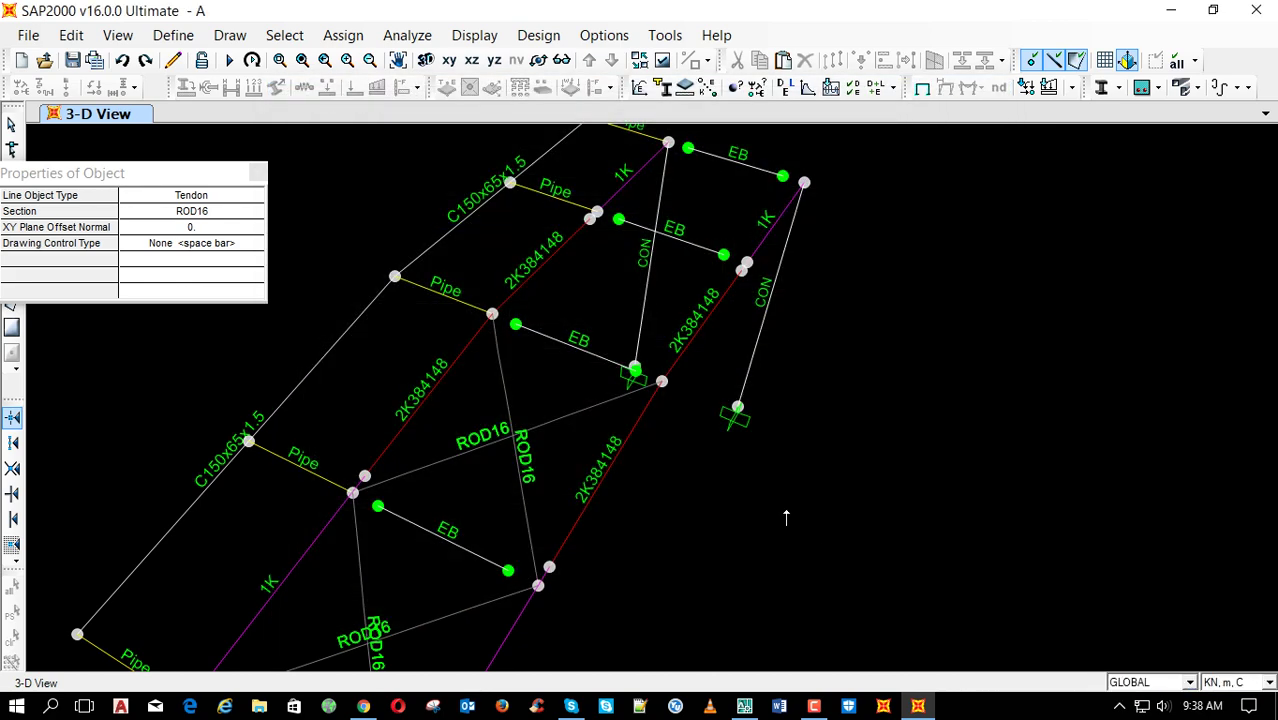
# Draw one ROD16 tendon diagonal in each of the two far-slope roof panels, the eave panel and the ridge panel
pyautogui.click(668, 143)
pyautogui.doubleClick(747, 264)
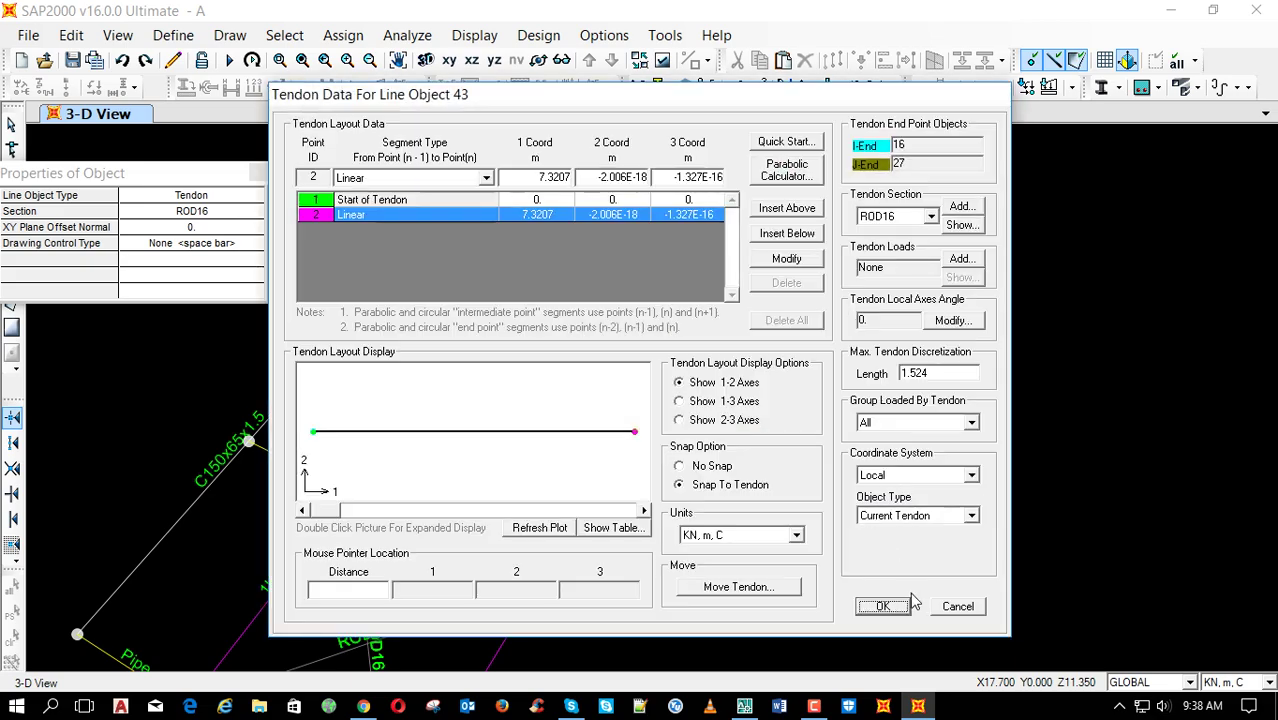
pyautogui.click(880, 606)
pyautogui.click(747, 264)
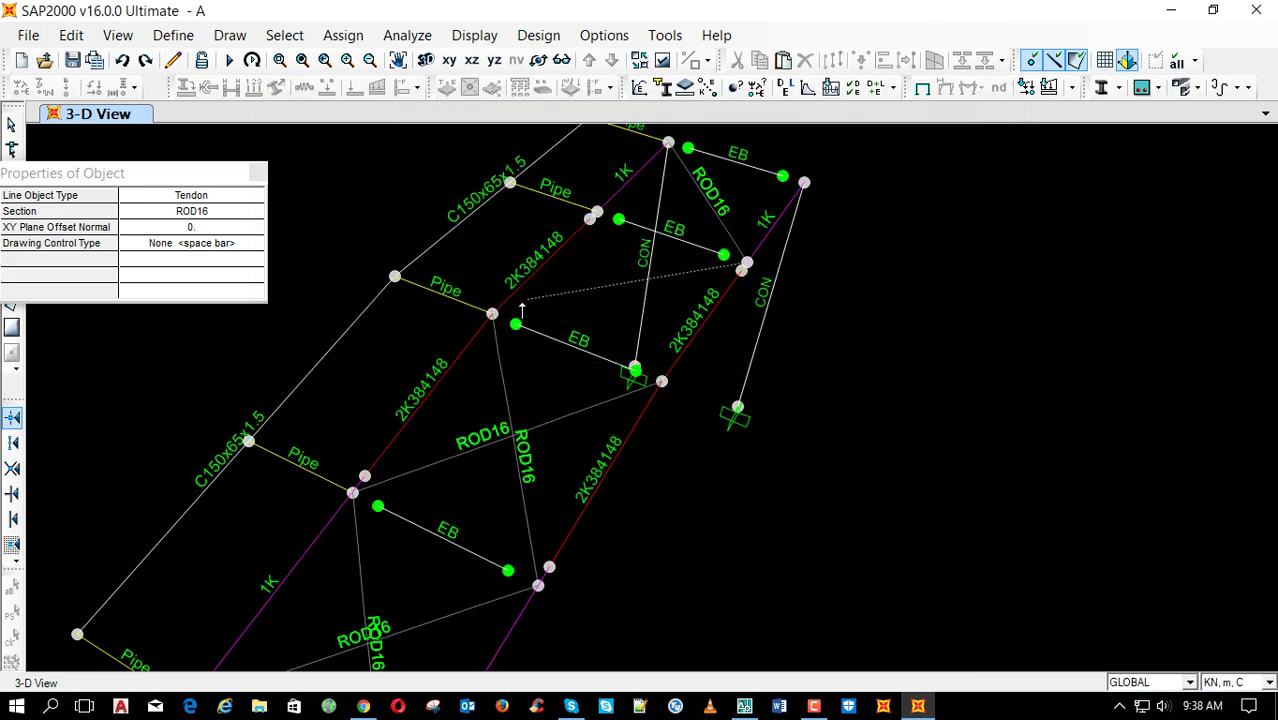
pyautogui.doubleClick(492, 314)
pyautogui.click(882, 606)
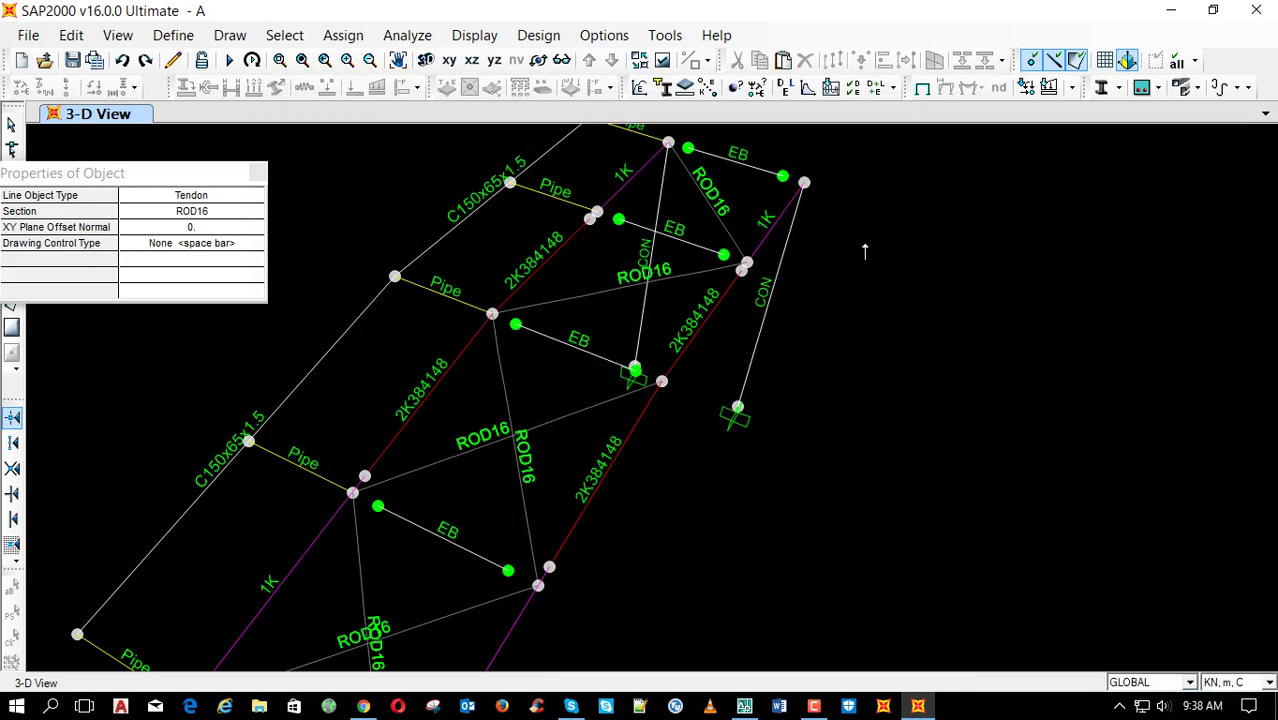
# Add the opposite ROD16 tendon diagonals in the far-slope eave and ridge panels to complete both cross bracings
pyautogui.click(804, 185)
pyautogui.doubleClick(597, 212)
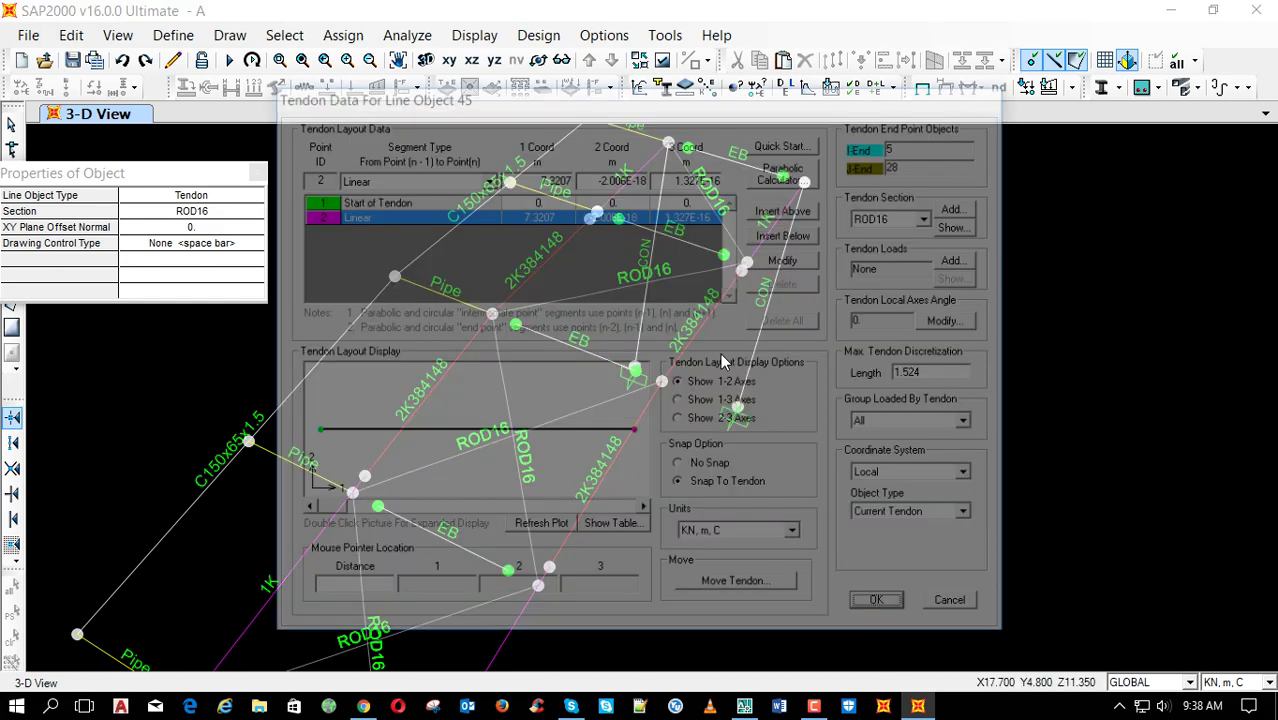
pyautogui.click(882, 606)
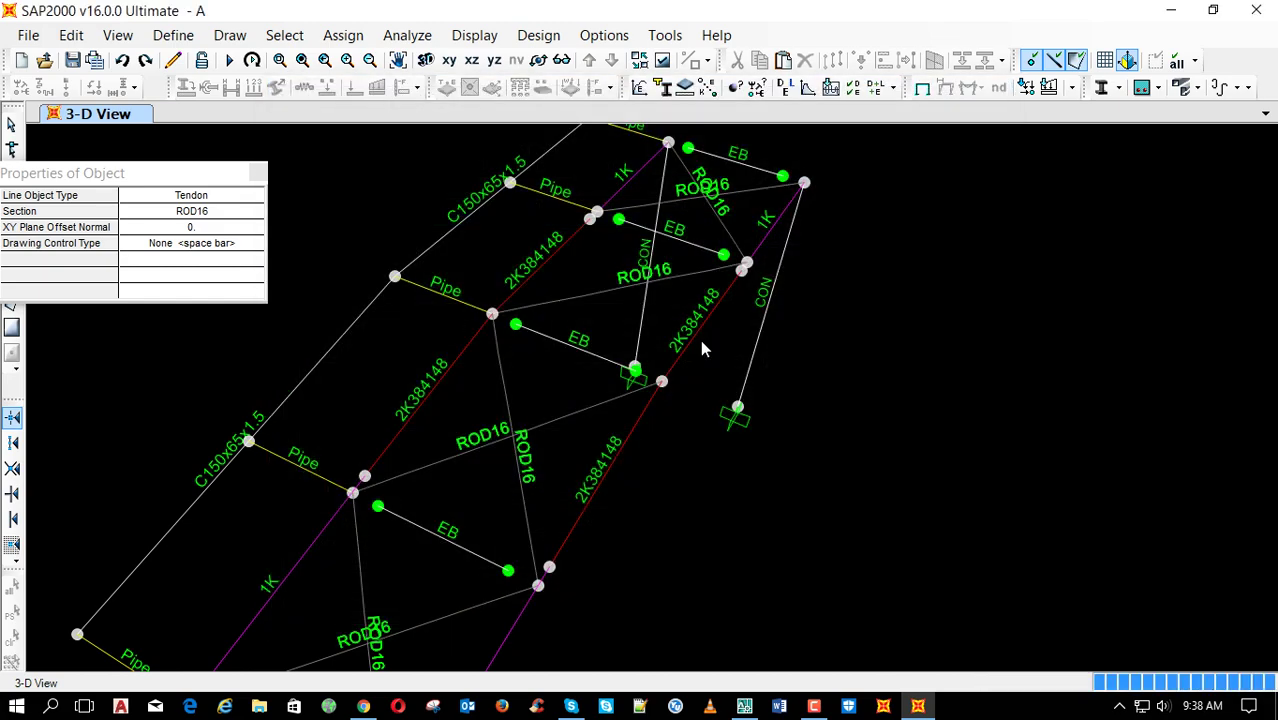
pyautogui.click(597, 214)
pyautogui.doubleClick(661, 381)
pyautogui.click(888, 605)
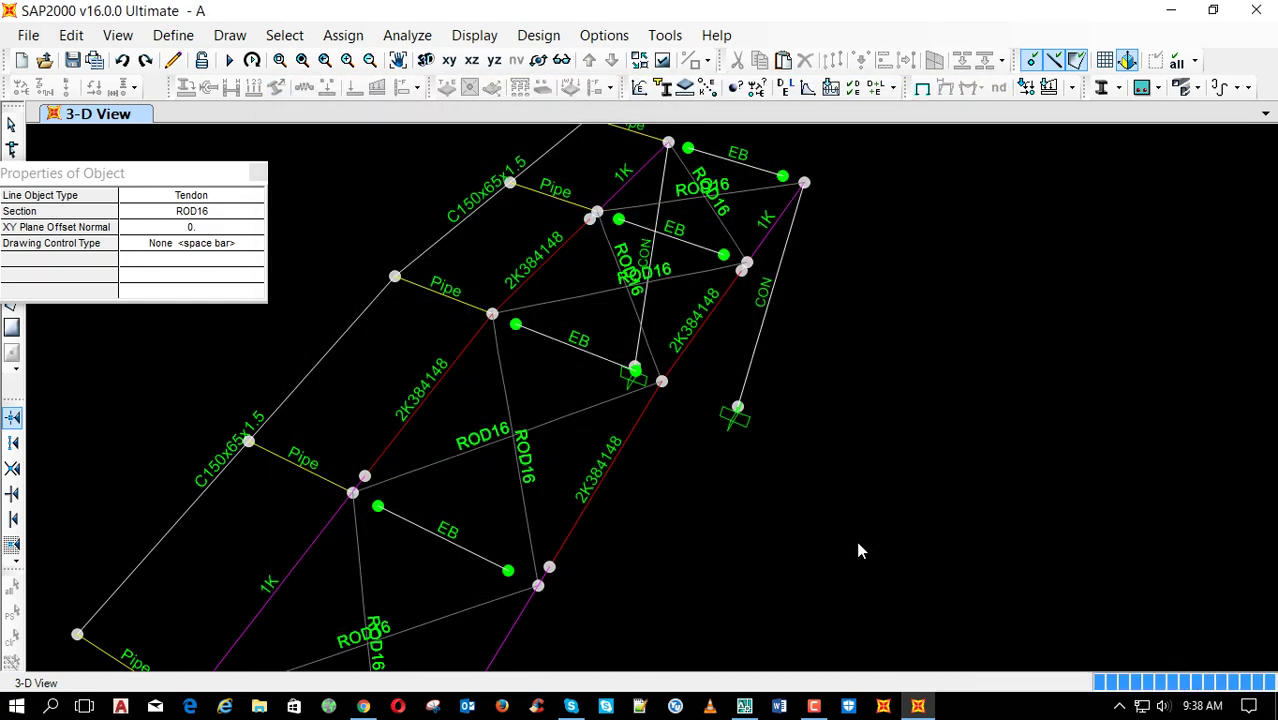
pyautogui.scroll(-2, 673, 352)
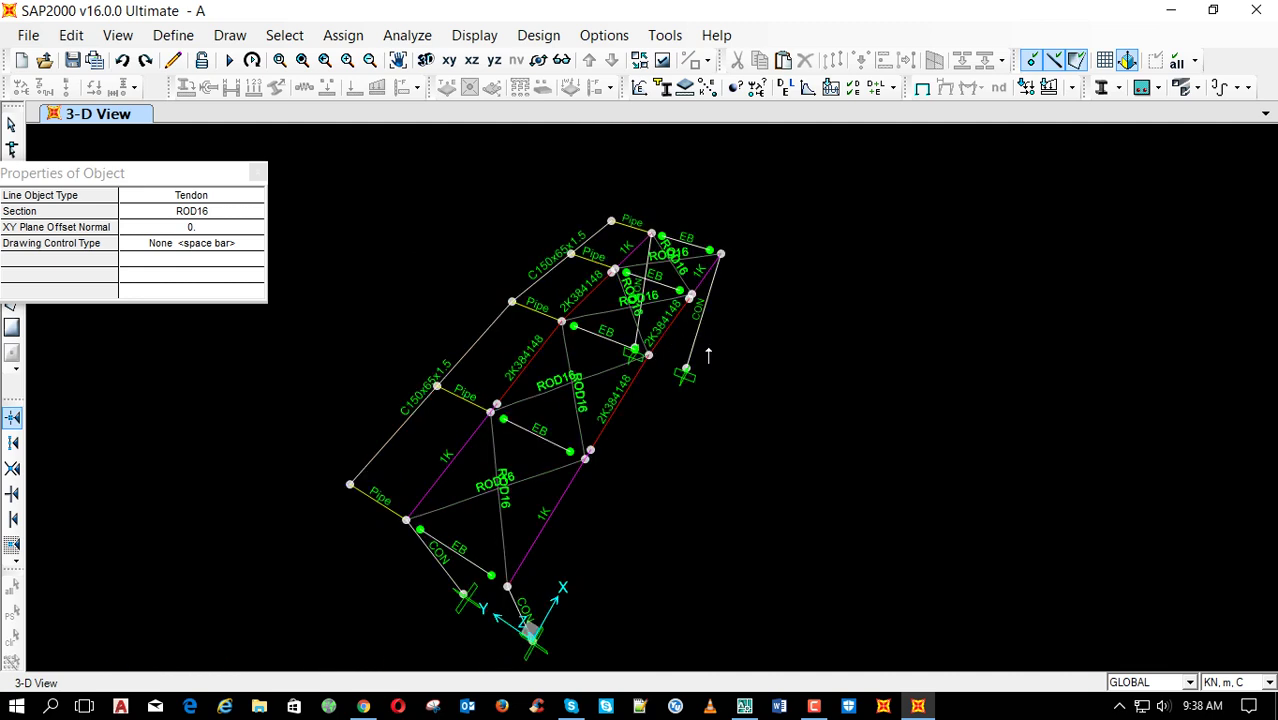
pyautogui.press('Escape')
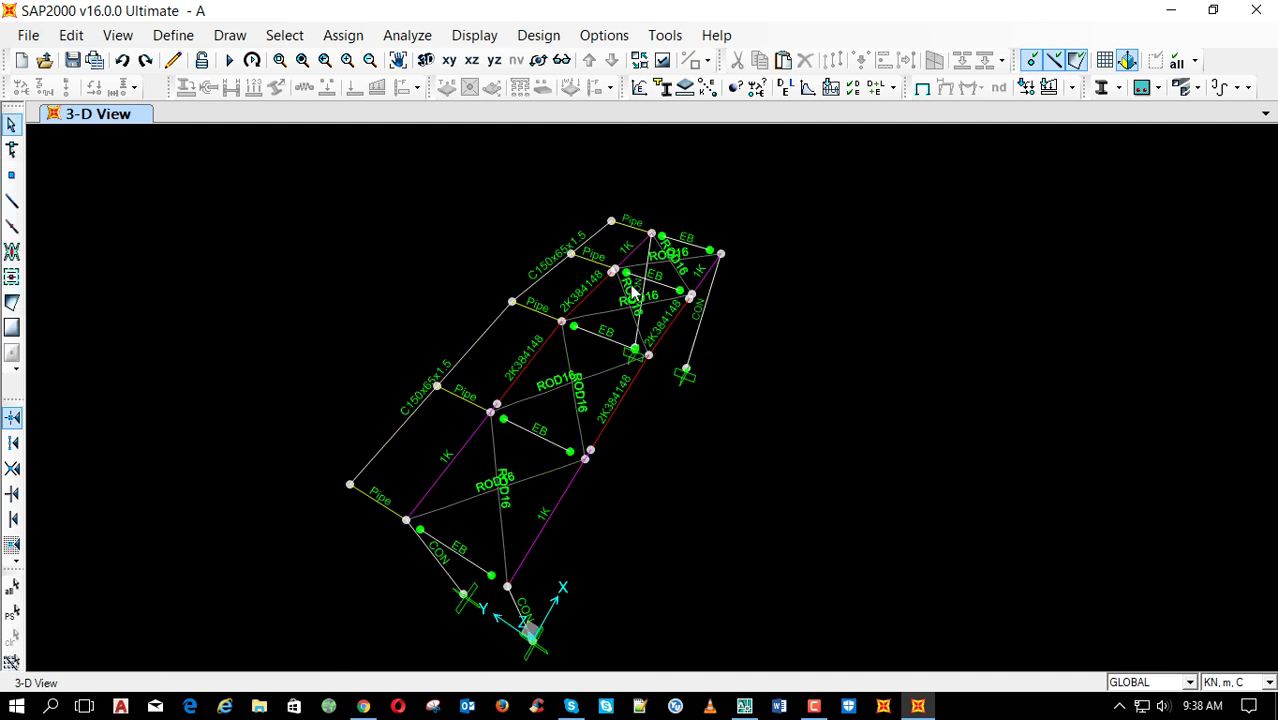
# Set the Unbraced Length Ratio (Minor) and (LTB) steel design overwrites of the two C150x65x1.5 rafters to 0.13
pyautogui.click(421, 403)
pyautogui.click(538, 287)
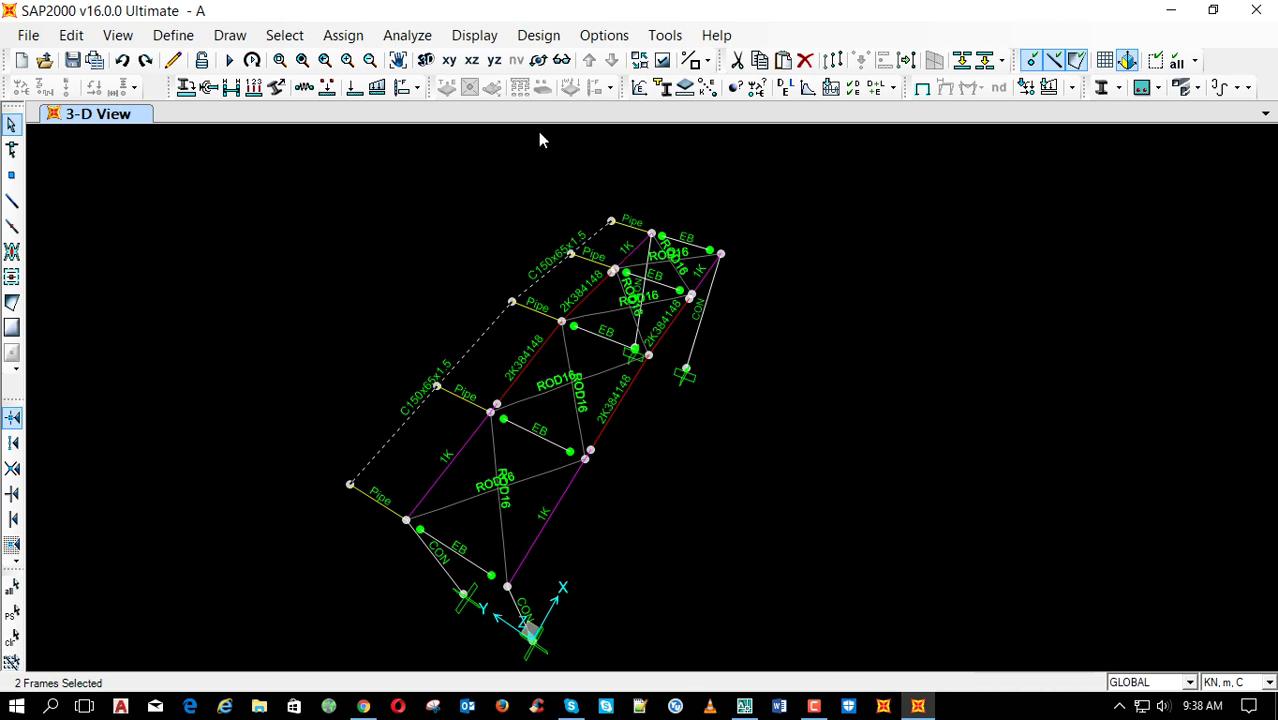
pyautogui.click(538, 35)
pyautogui.moveTo(604, 59)
pyautogui.click(890, 85)
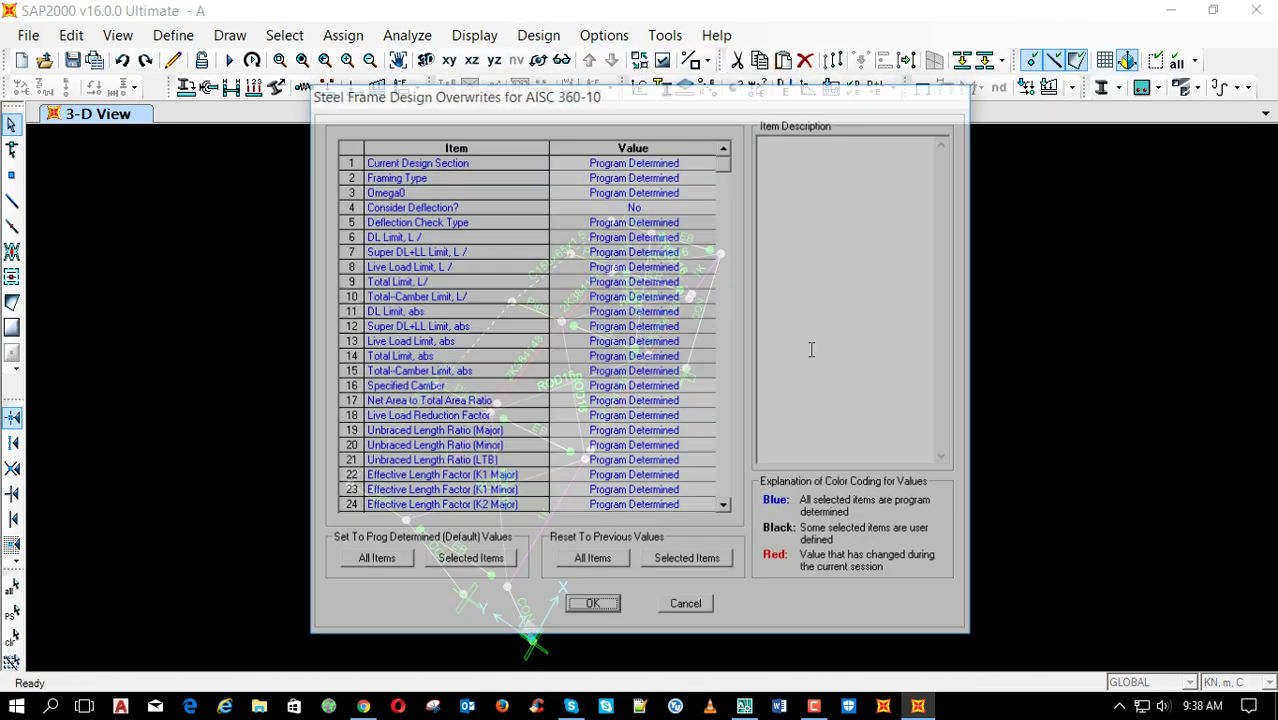
pyautogui.click(571, 449)
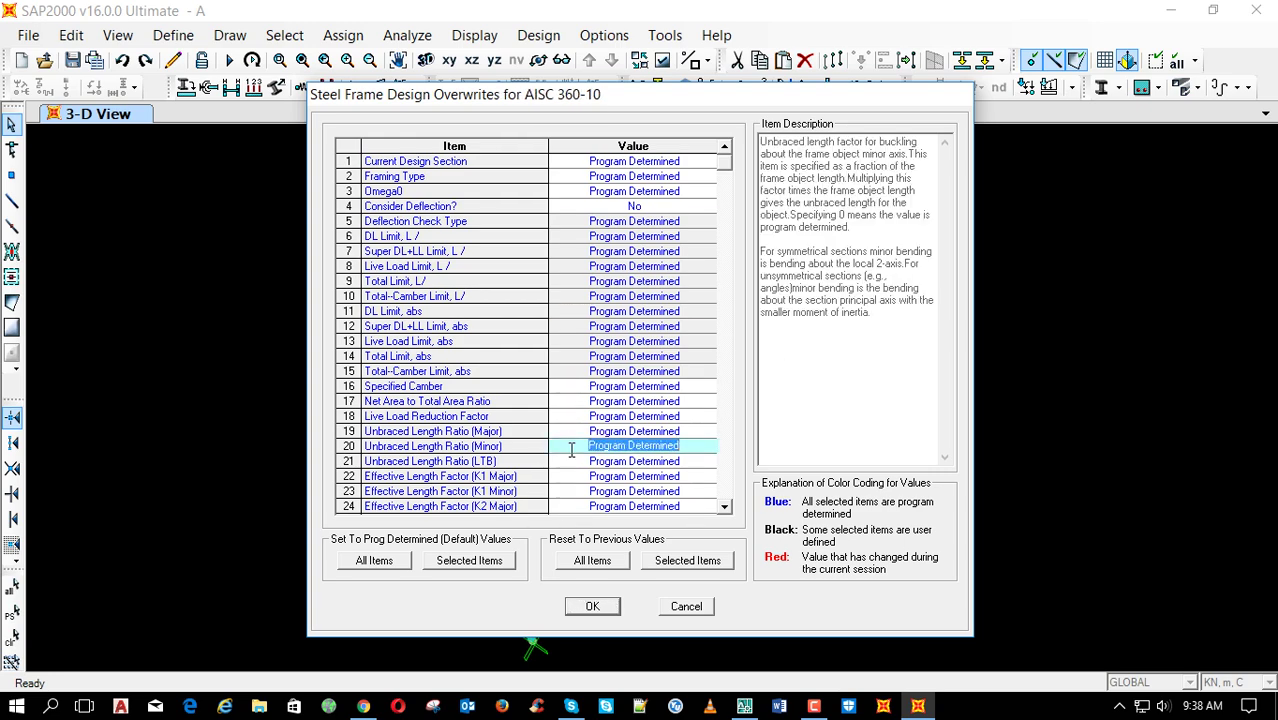
pyautogui.write('.12')
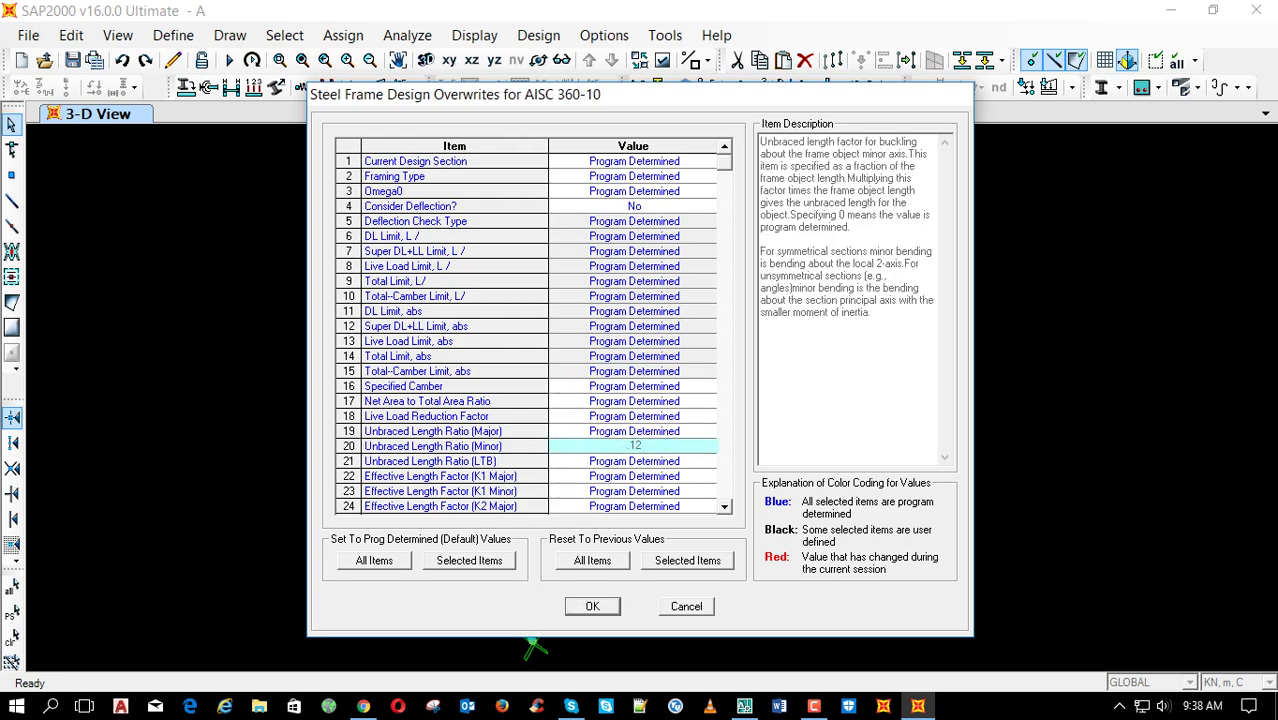
pyautogui.press('BackSpace')
pyautogui.write('3')
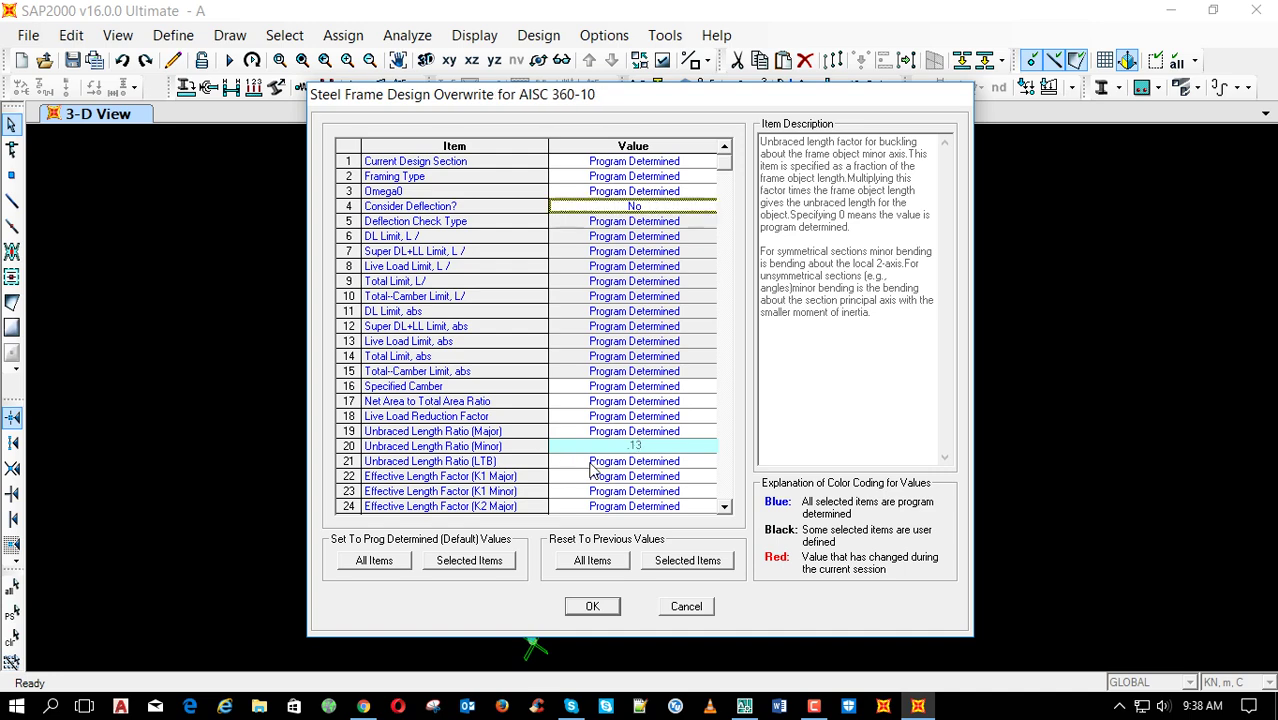
pyautogui.click(590, 462)
pyautogui.write('.13')
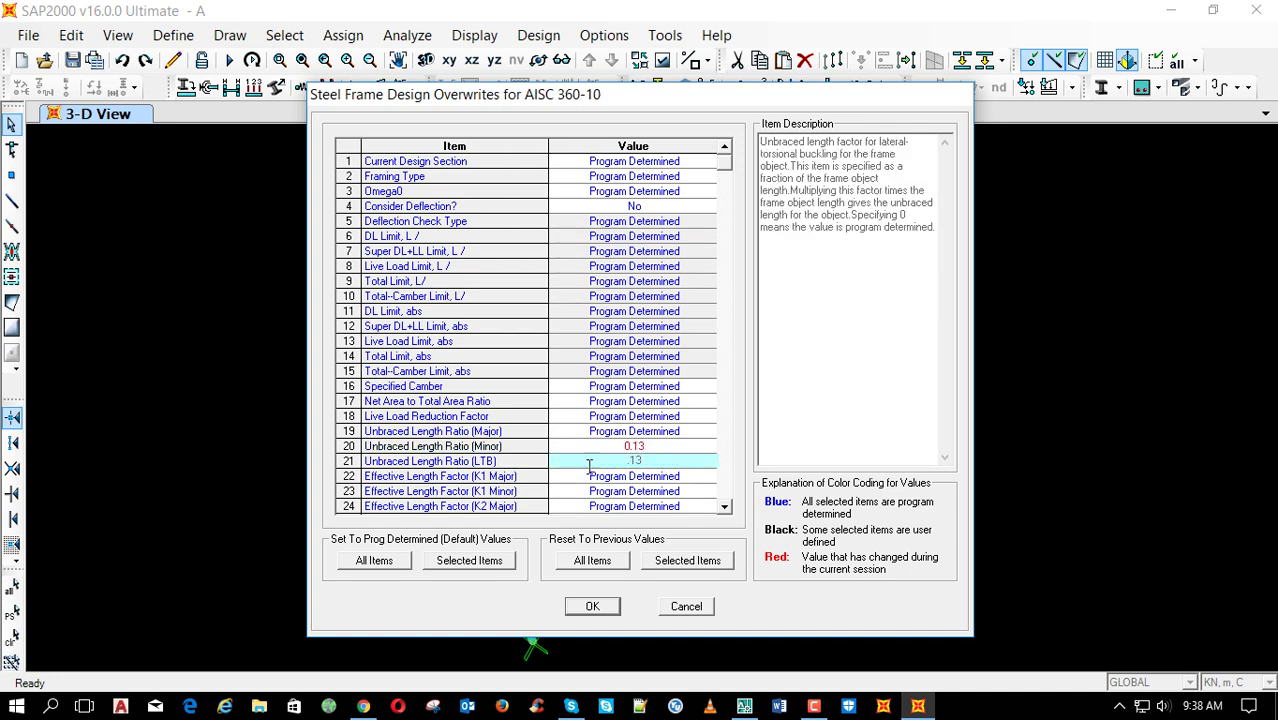
pyautogui.click(592, 607)
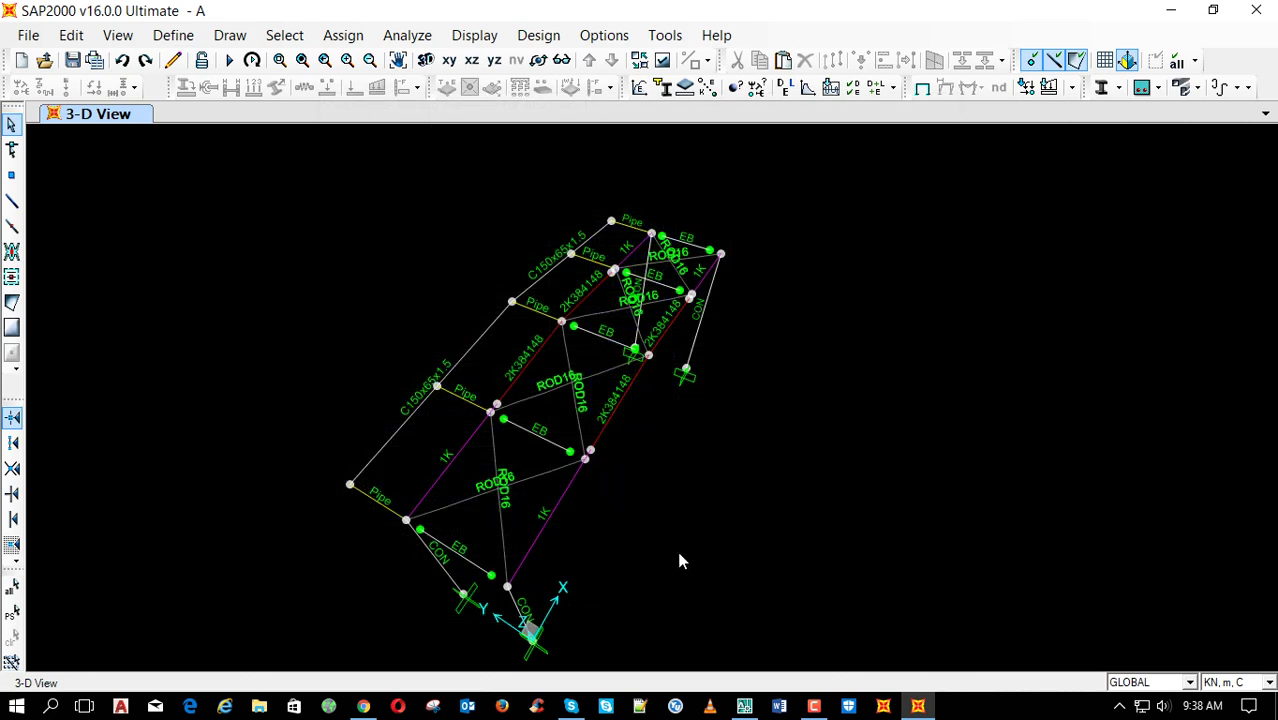
# Set the analysis options to Space Frame degrees of freedom
pyautogui.click(407, 35)
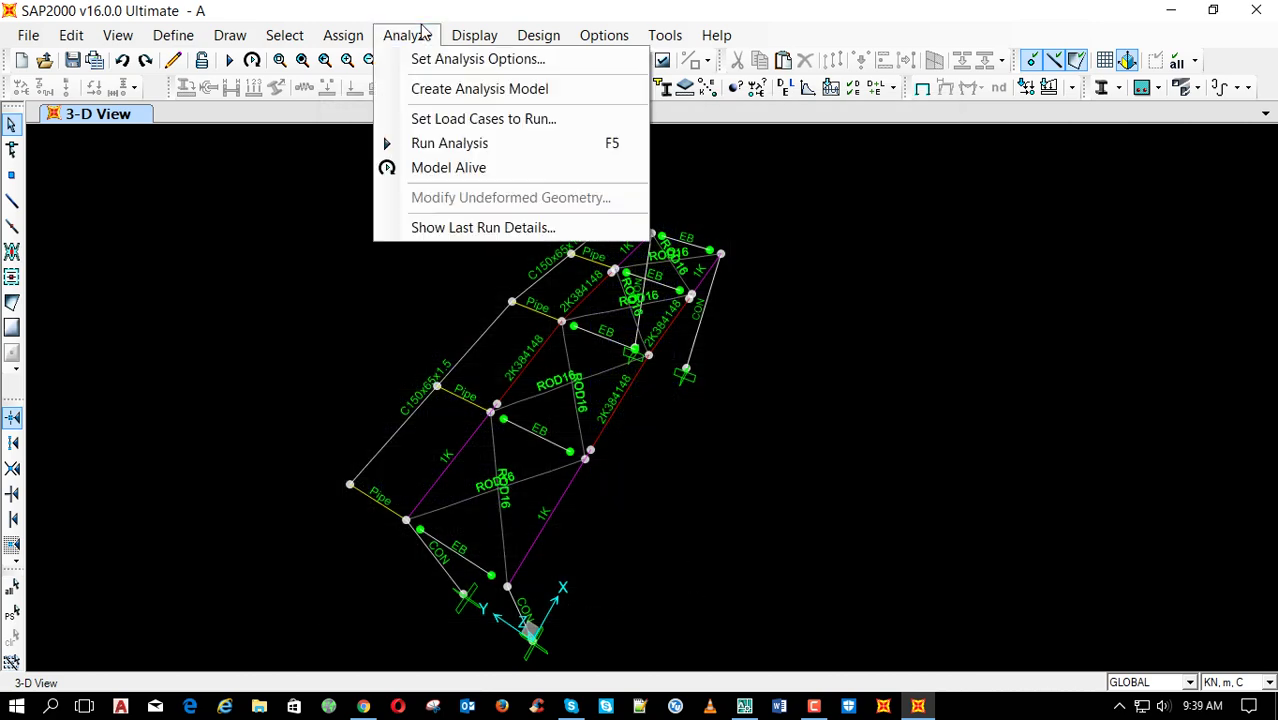
pyautogui.click(478, 57)
pyautogui.click(488, 345)
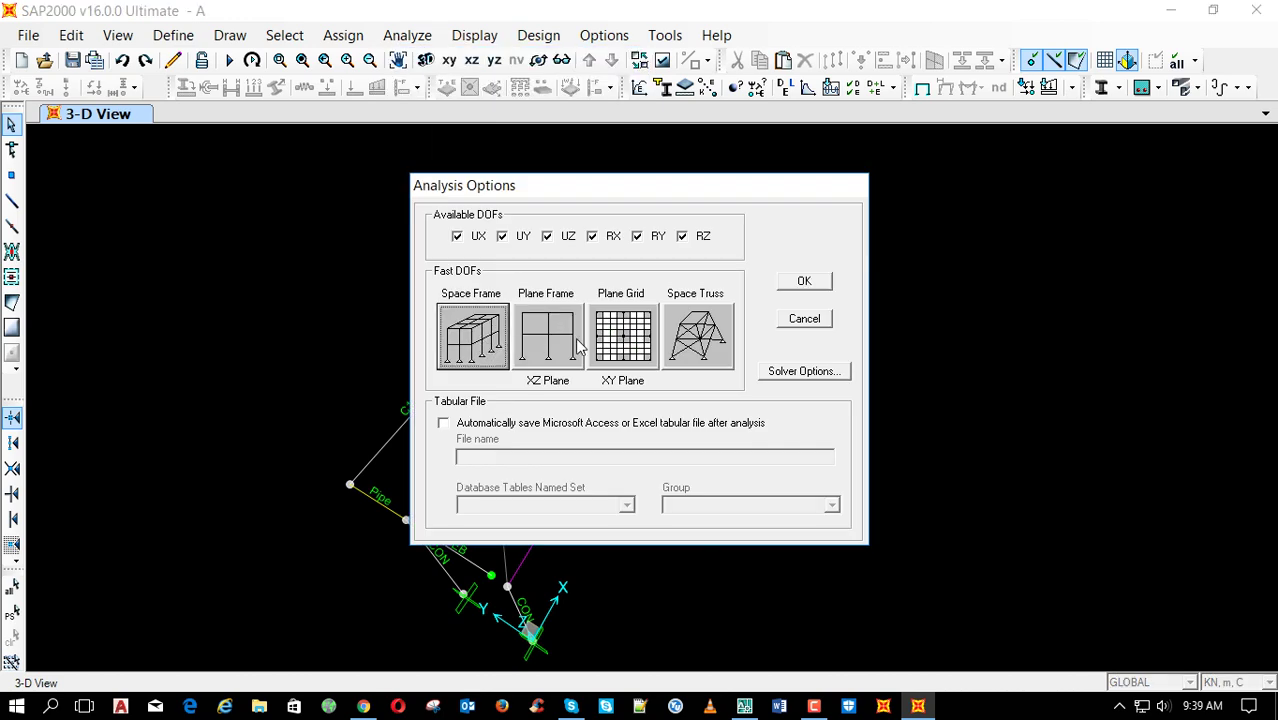
pyautogui.click(805, 283)
pyautogui.click(604, 35)
pyautogui.click(684, 59)
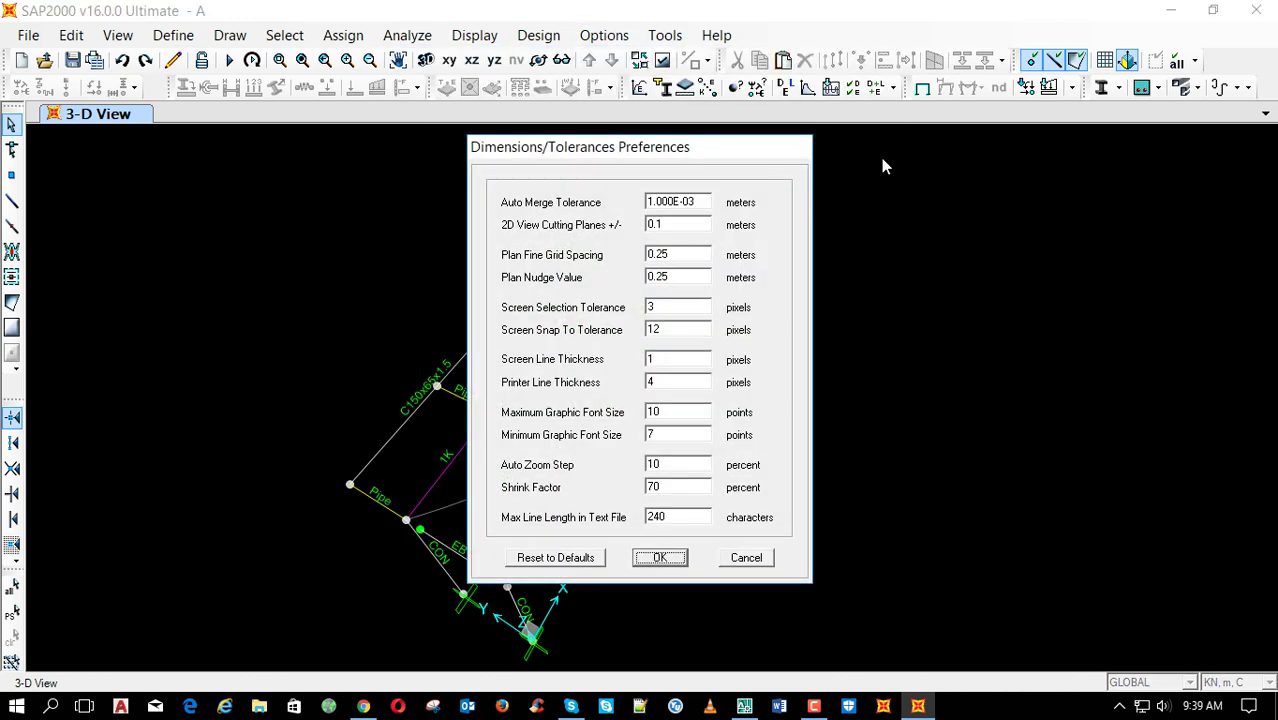
pyautogui.click(752, 556)
# Review the AISC 360-10 steel frame design preferences and the load combinations selected for steel design
pyautogui.click(539, 35)
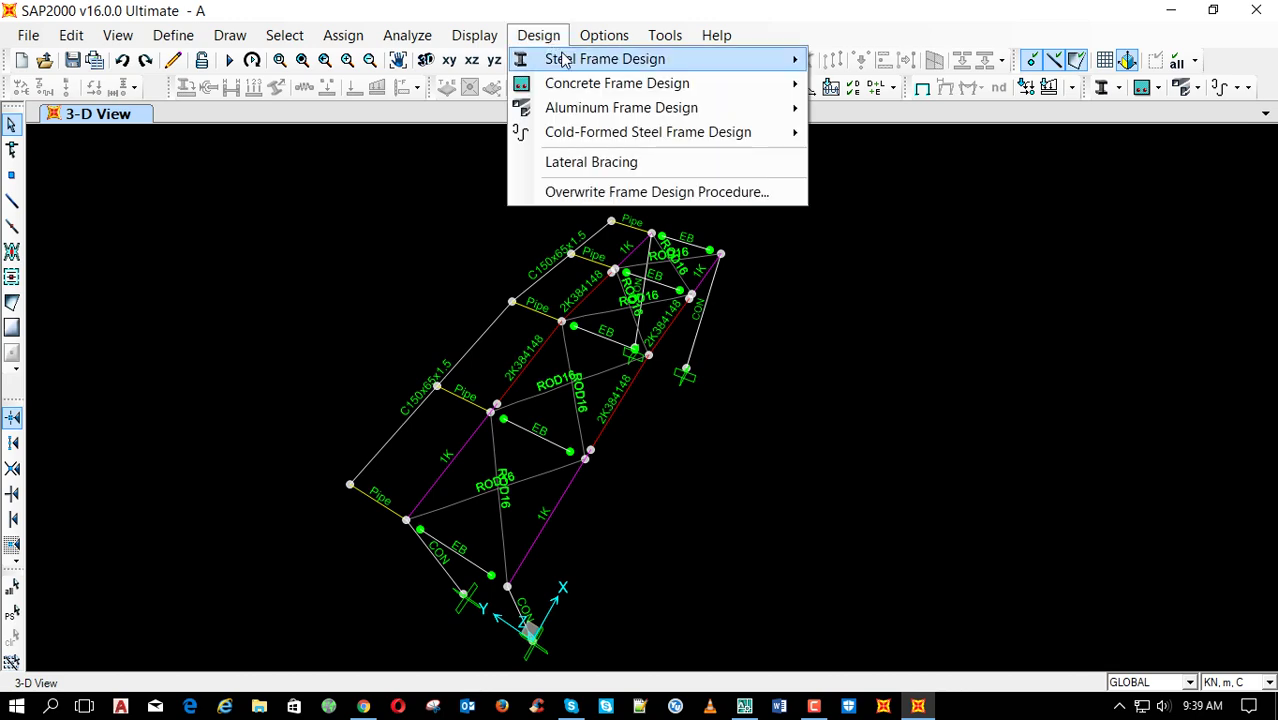
pyautogui.moveTo(565, 60)
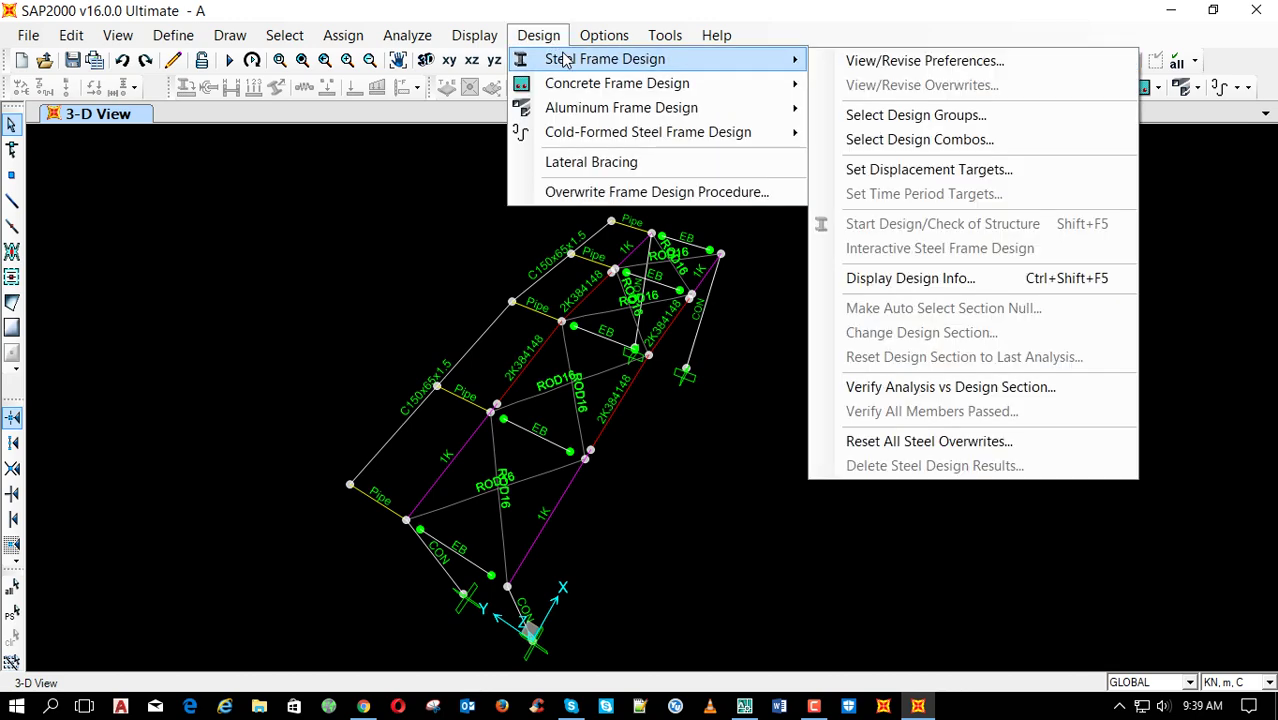
pyautogui.click(889, 58)
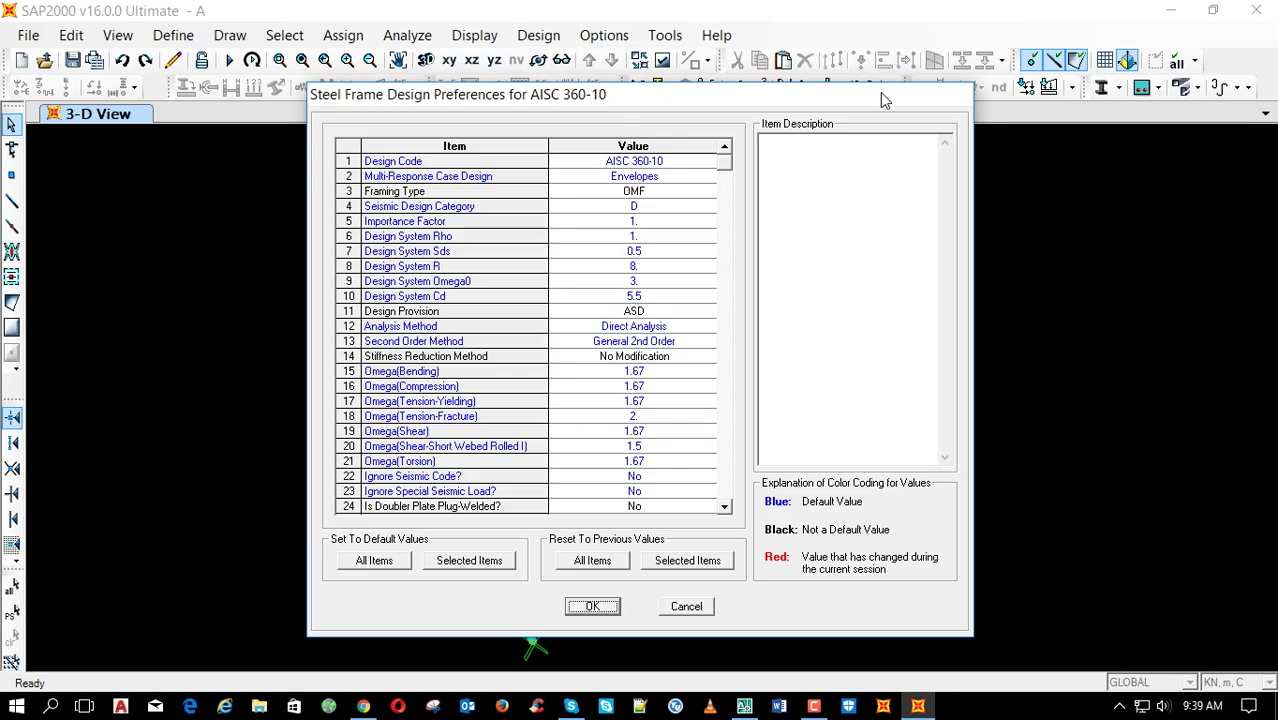
pyautogui.moveTo(730, 180); pyautogui.dragTo(723, 510)
pyautogui.click(686, 606)
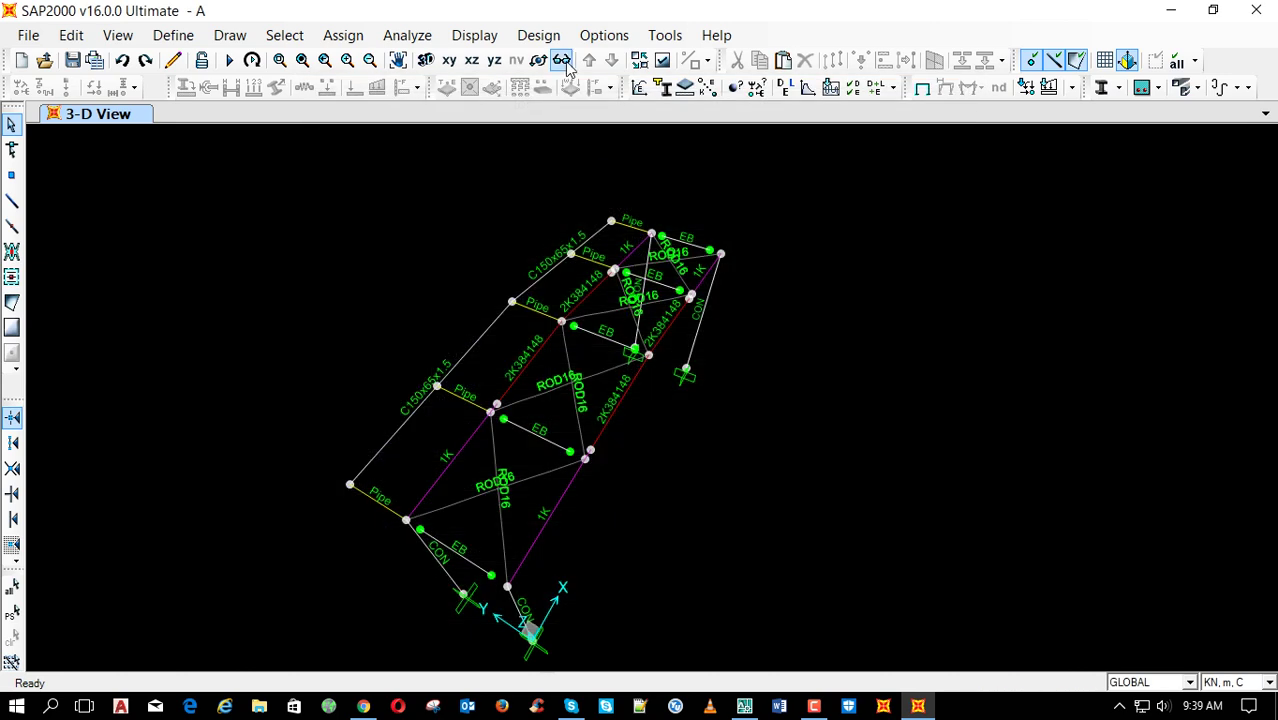
pyautogui.click(557, 40)
pyautogui.moveTo(776, 57)
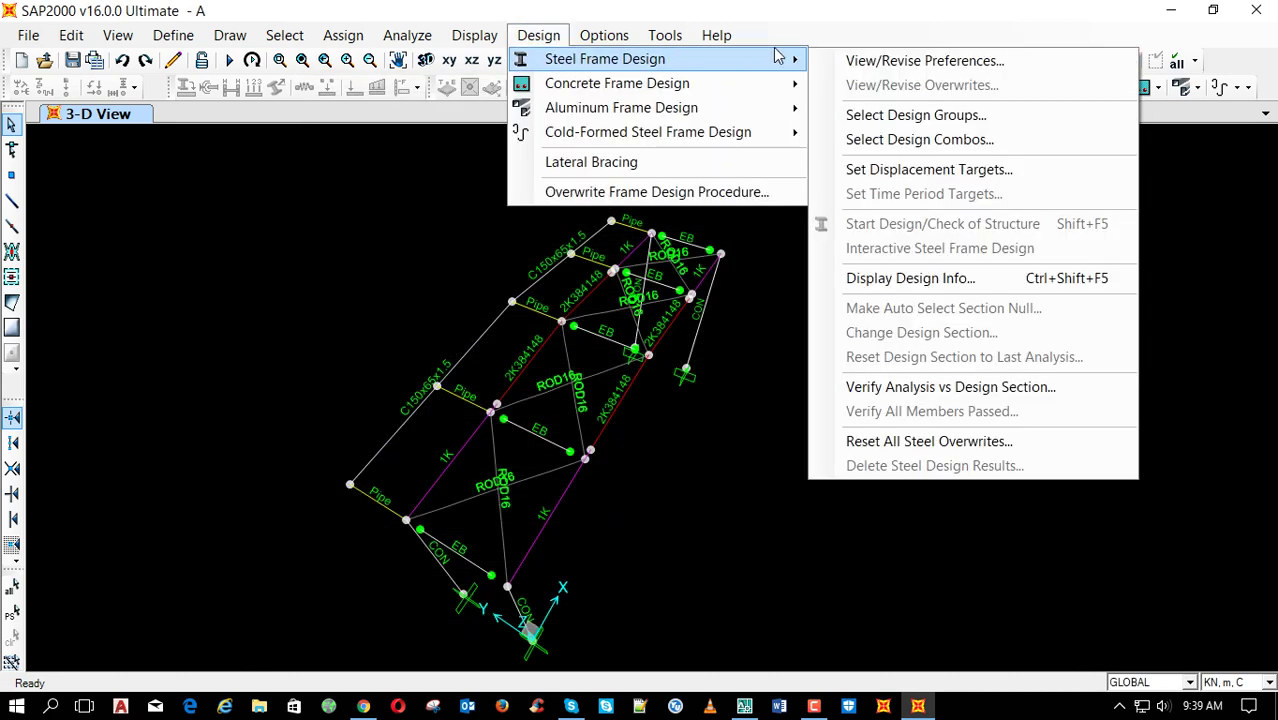
pyautogui.click(935, 140)
pyautogui.click(592, 553)
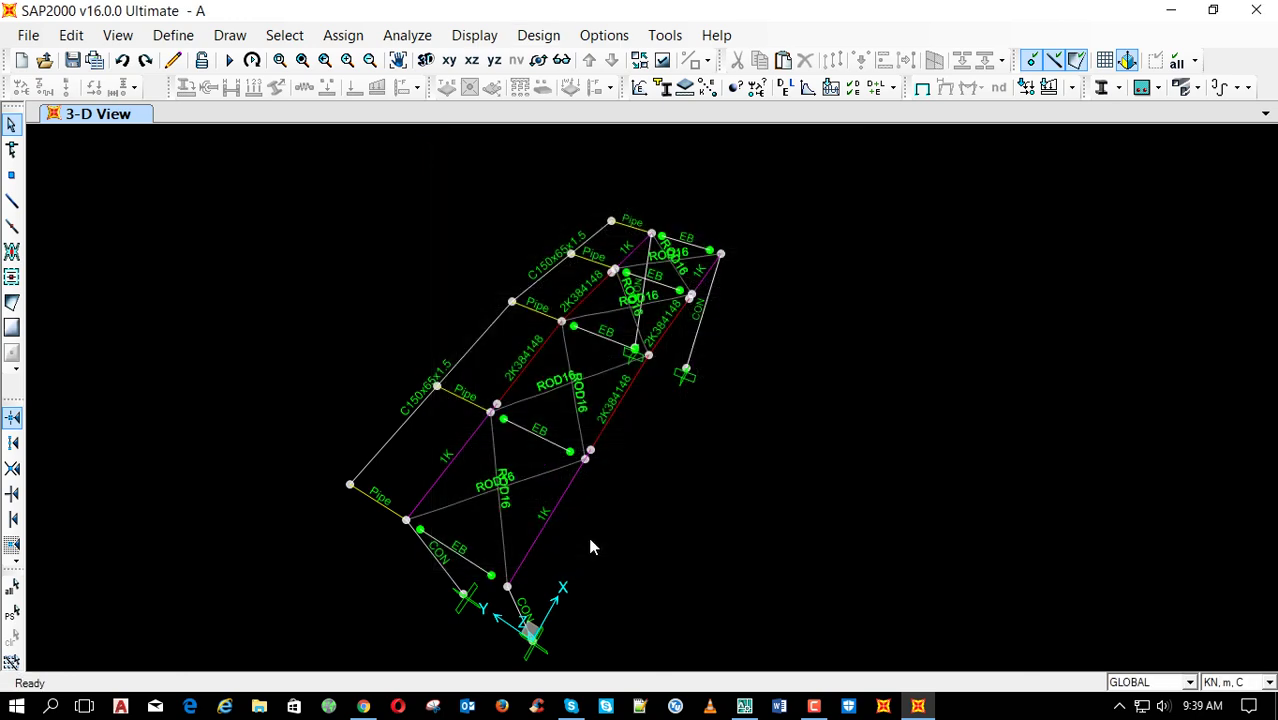
# Run the analysis of the braced portal frame model
pyautogui.click(426, 60)
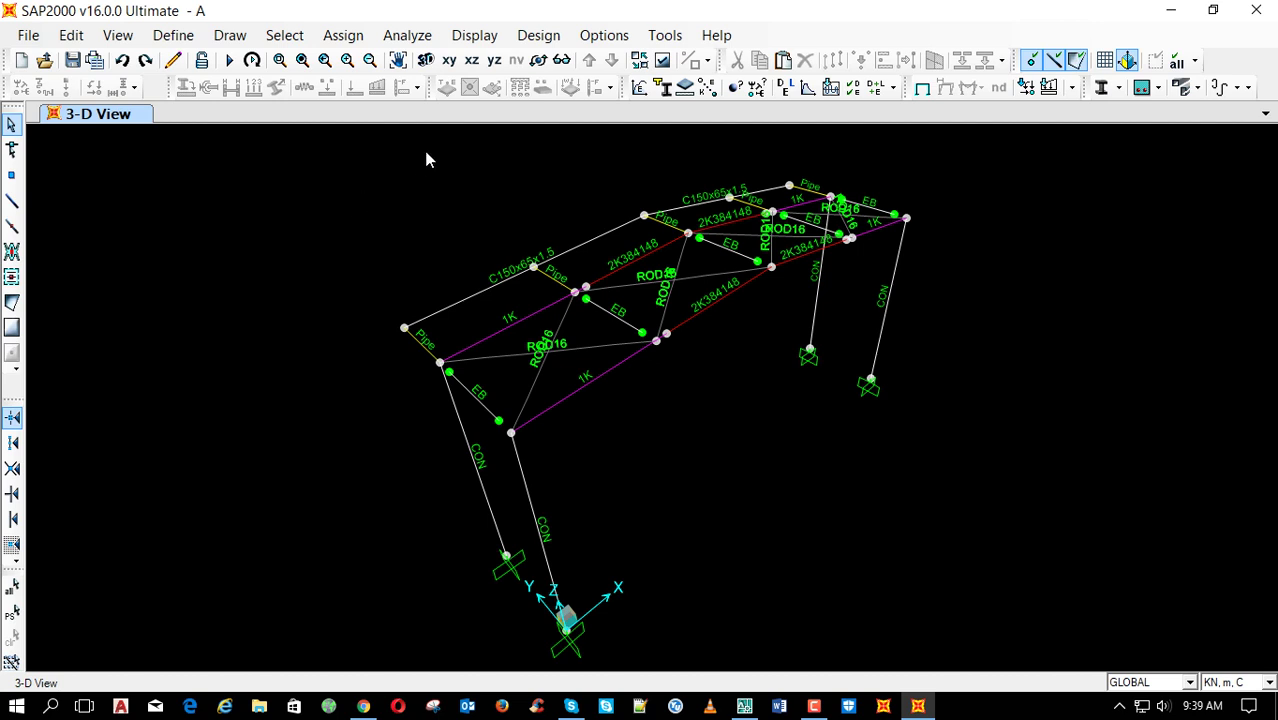
pyautogui.click(538, 60)
pyautogui.moveTo(475, 185); pyautogui.dragTo(298, 192)
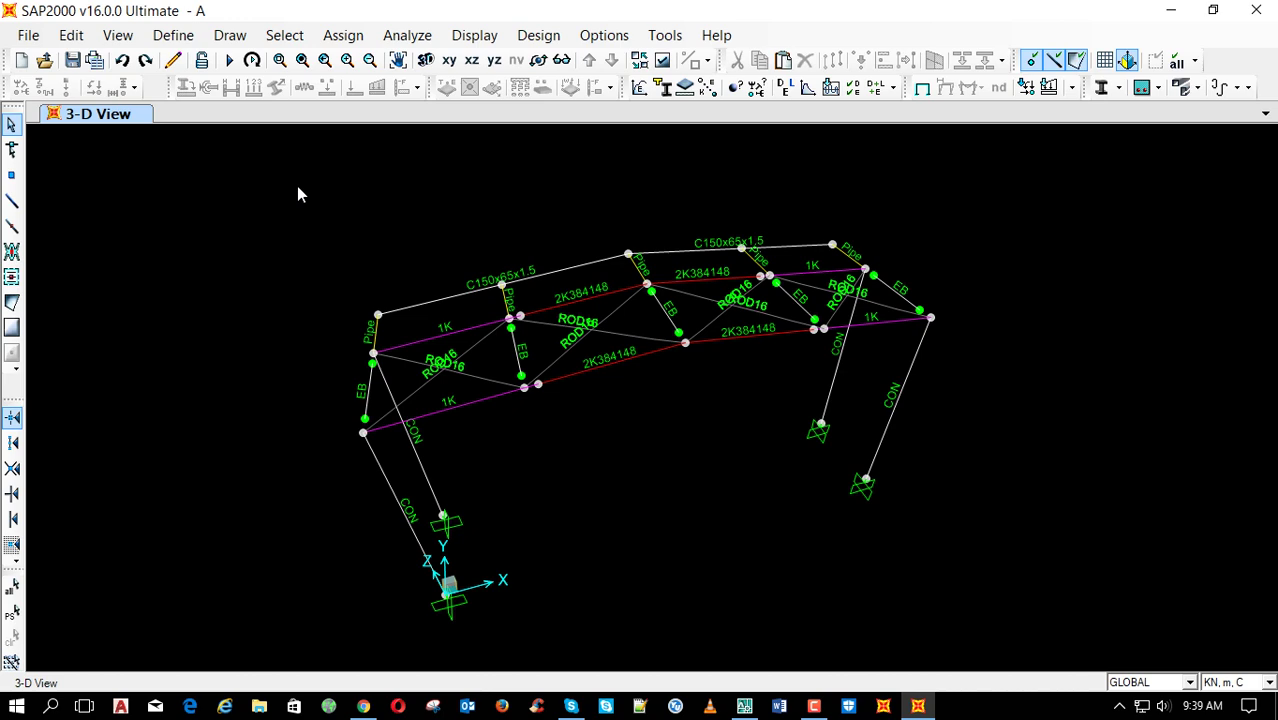
pyautogui.scroll(3, 532, 292)
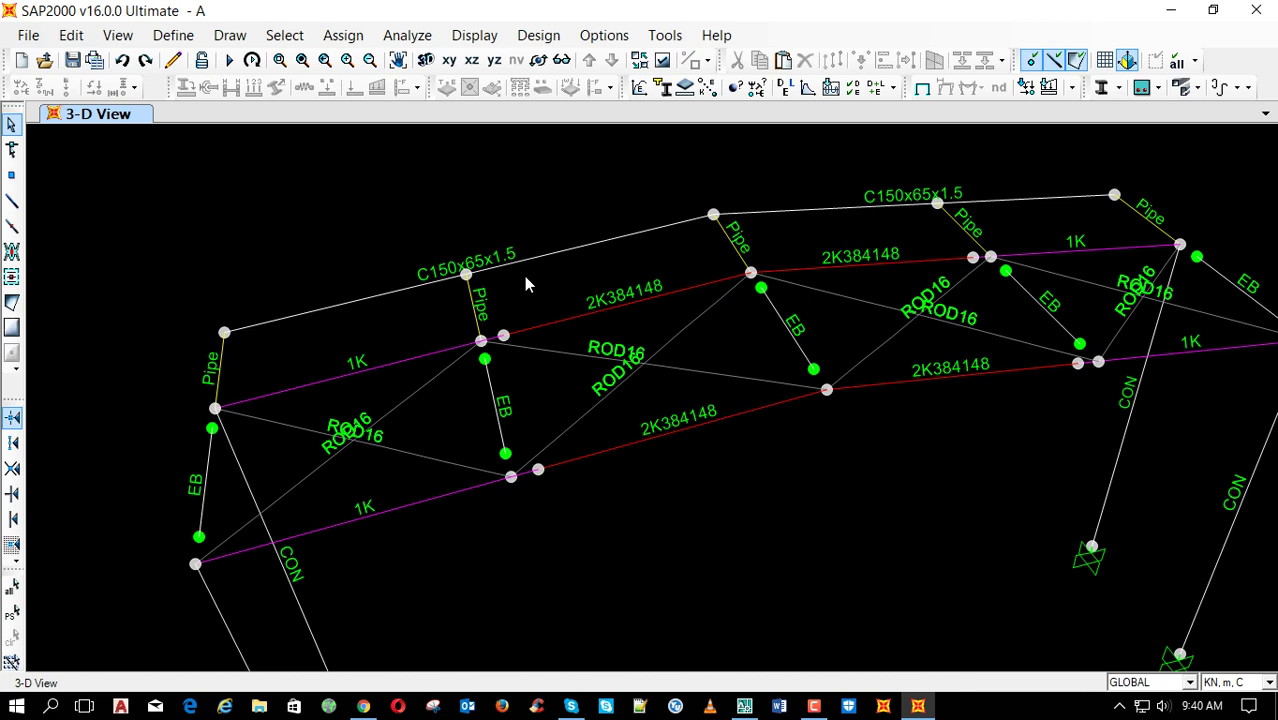
pyautogui.press('F5')
pyautogui.press('Return')
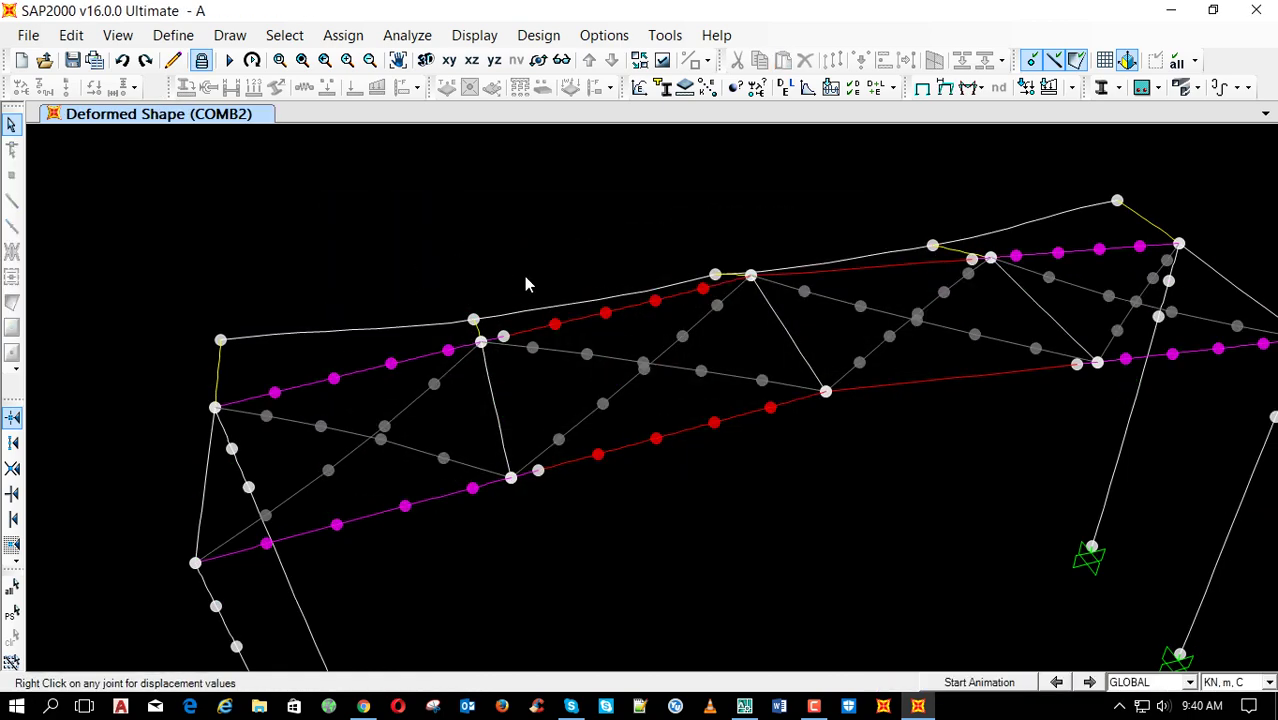
# Run the steel design check of the structure and display the P-M ratio colors and values
pyautogui.hotkey('shift', 'F5')
pyautogui.hotkey('alt', 'n')
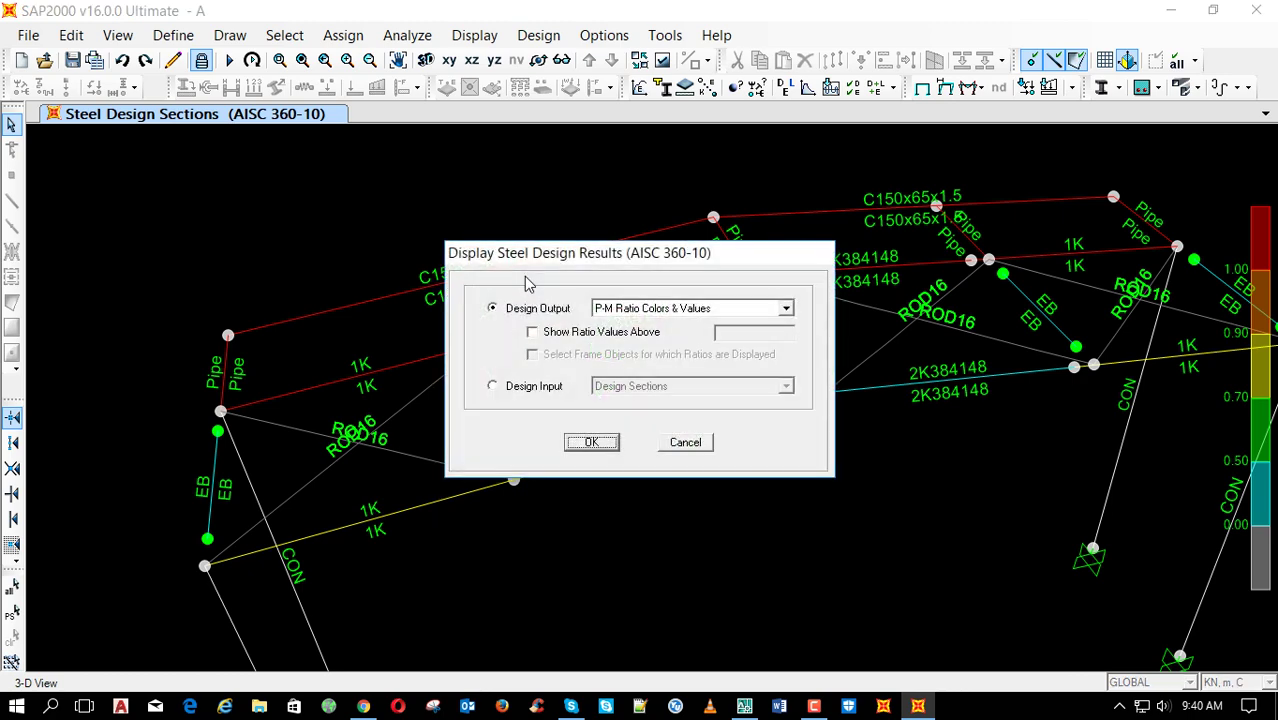
pyautogui.press('Return')
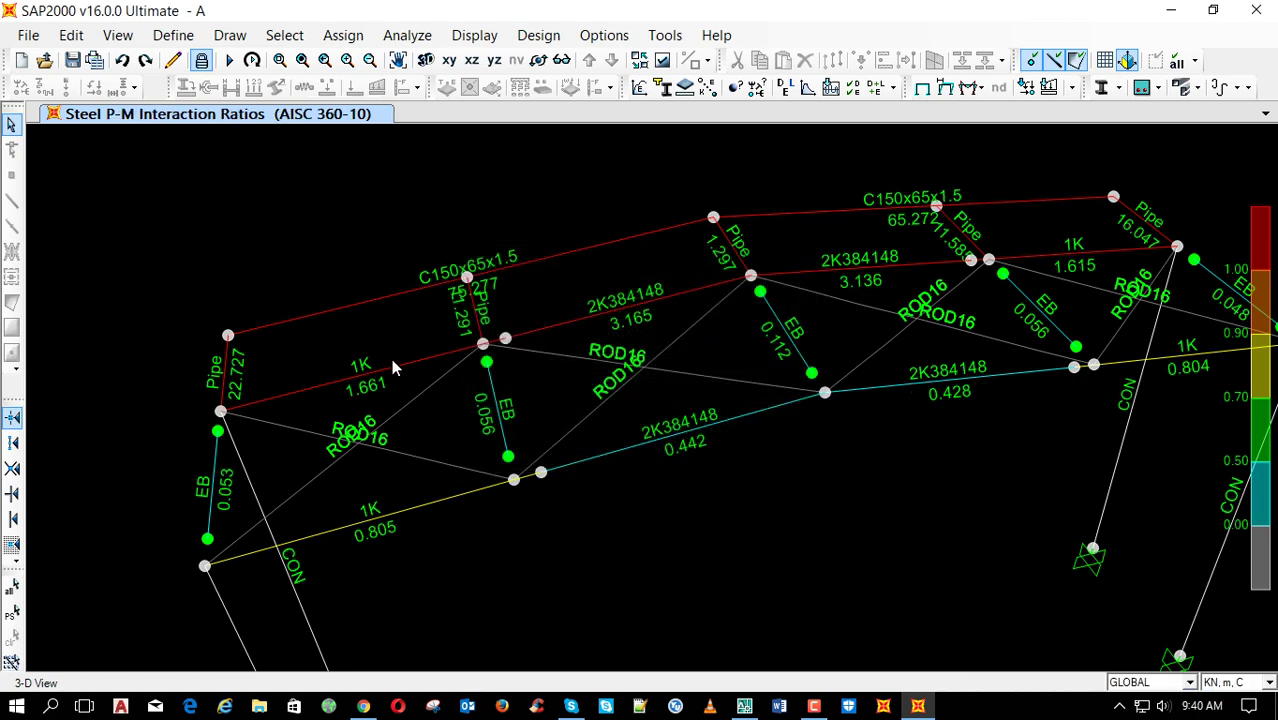
# Set the Unbraced Length Ratio (Minor) and (LTB) overwrites of the two 1K rafters next to the channel bay to 0.25
pyautogui.click(391, 362)
pyautogui.click(1068, 257)
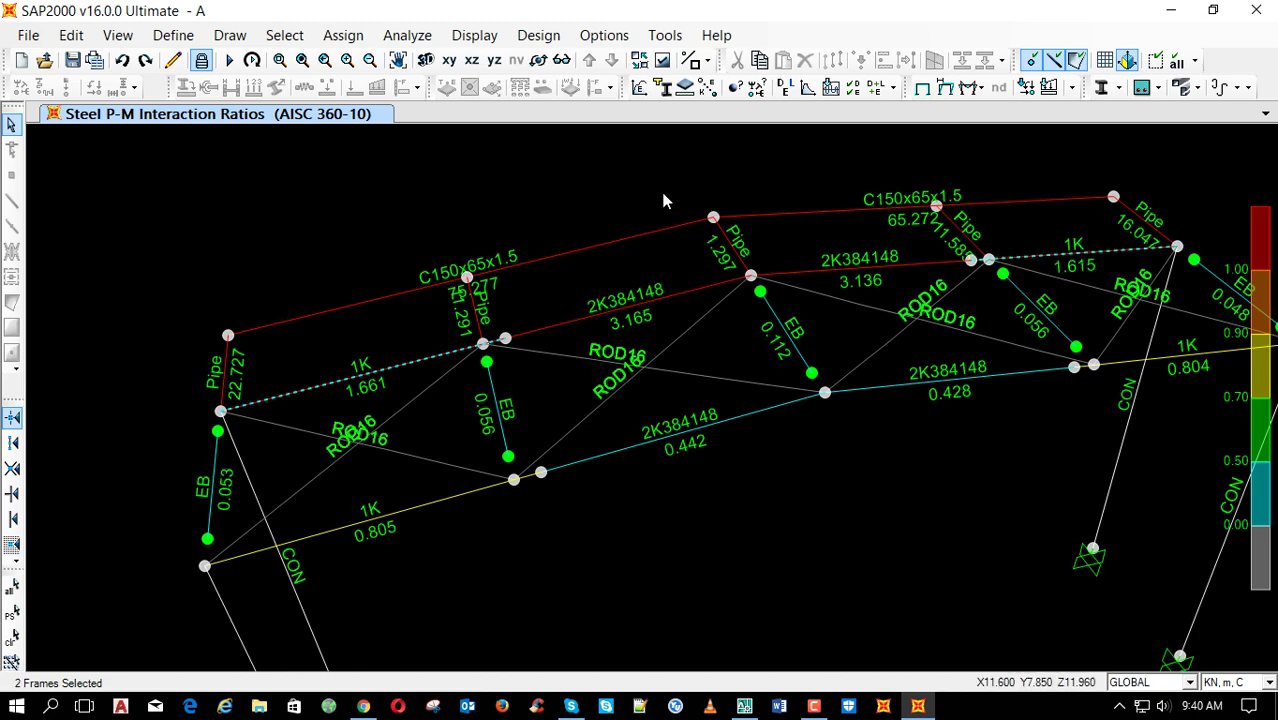
pyautogui.click(538, 35)
pyautogui.moveTo(562, 58)
pyautogui.click(913, 86)
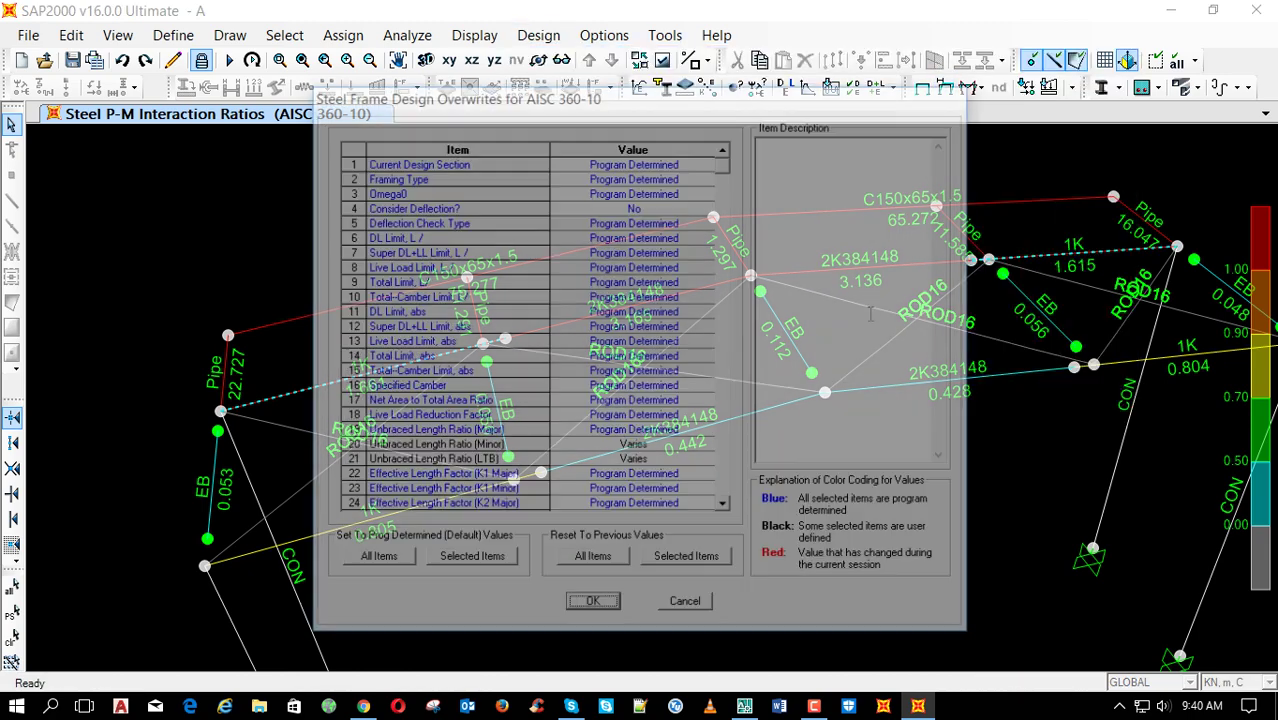
pyautogui.click(681, 446)
pyautogui.write('.25')
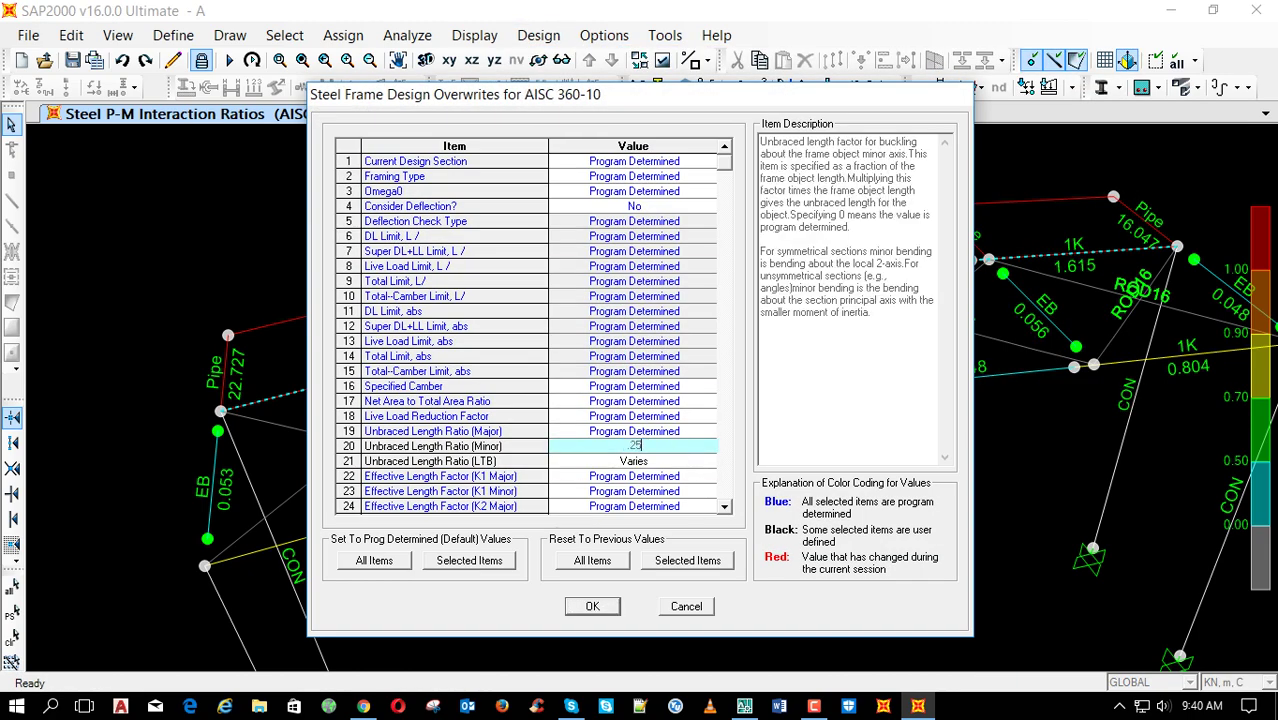
pyautogui.press('Down')
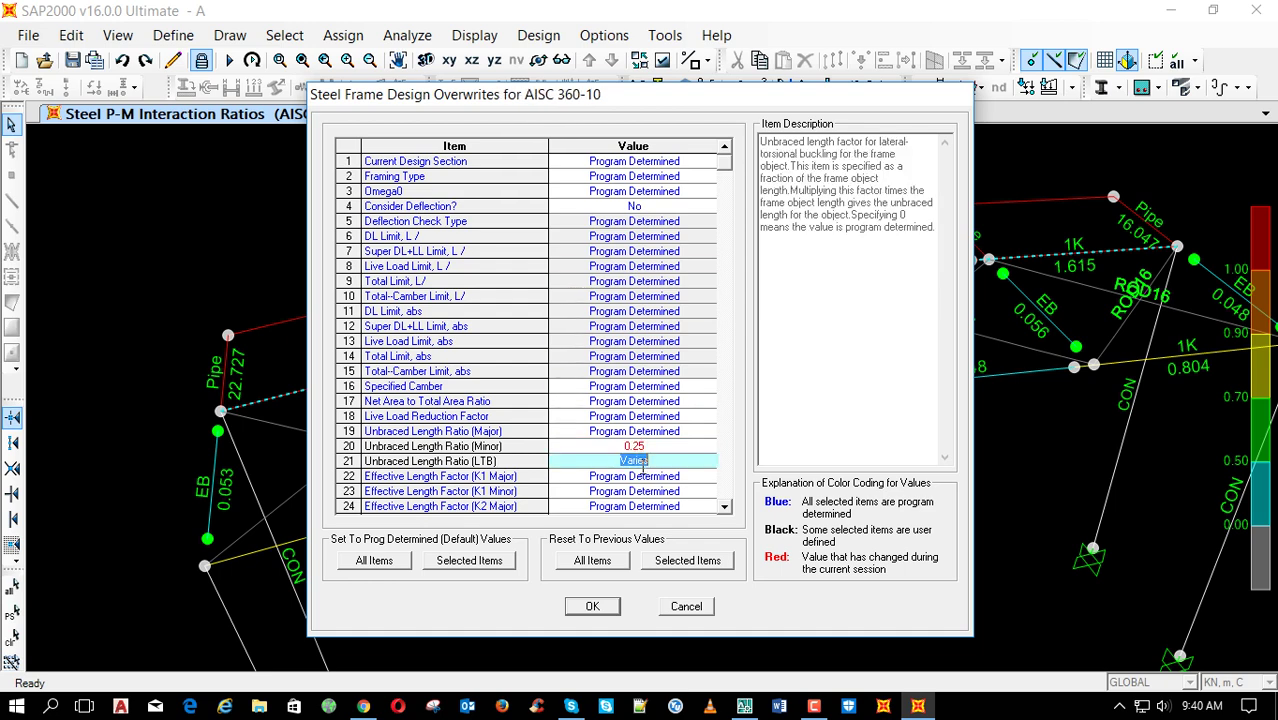
pyautogui.write('.25')
pyautogui.click(590, 607)
# Examine the detailed steel stress check of the near-slope 2K384148 rafter next to the channel bay
pyautogui.click(742, 277)
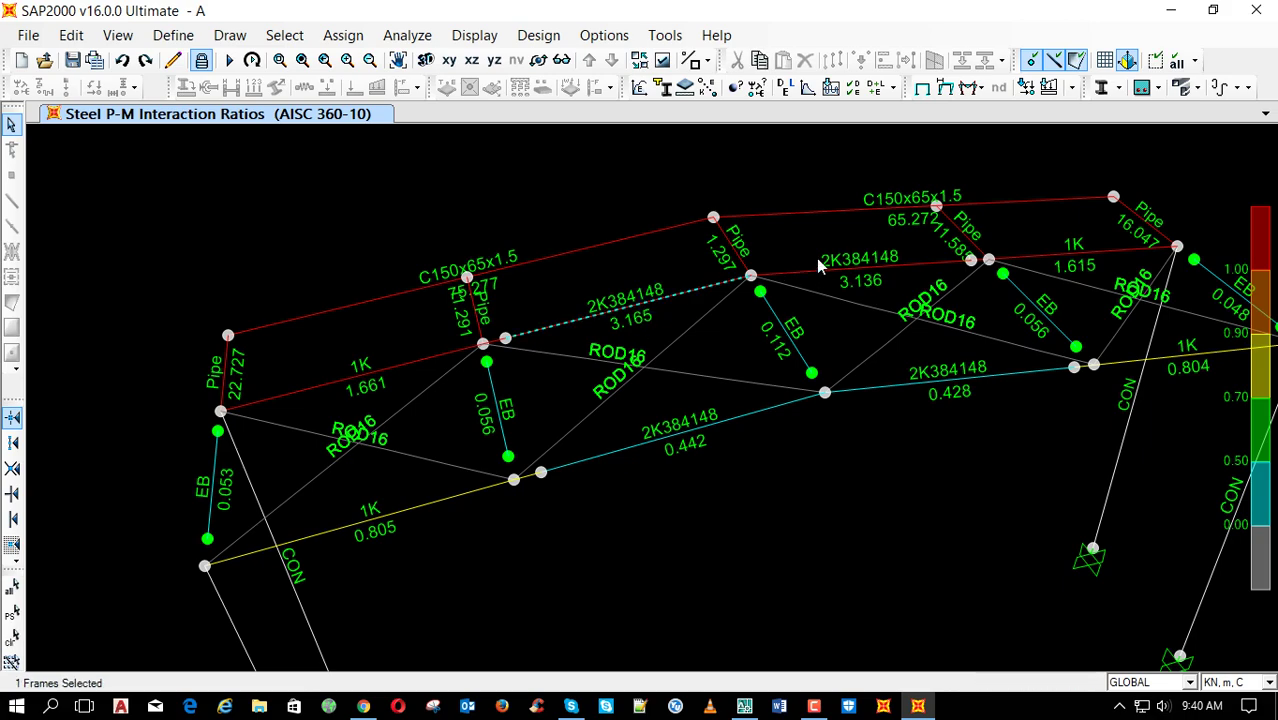
pyautogui.rightClick(716, 287)
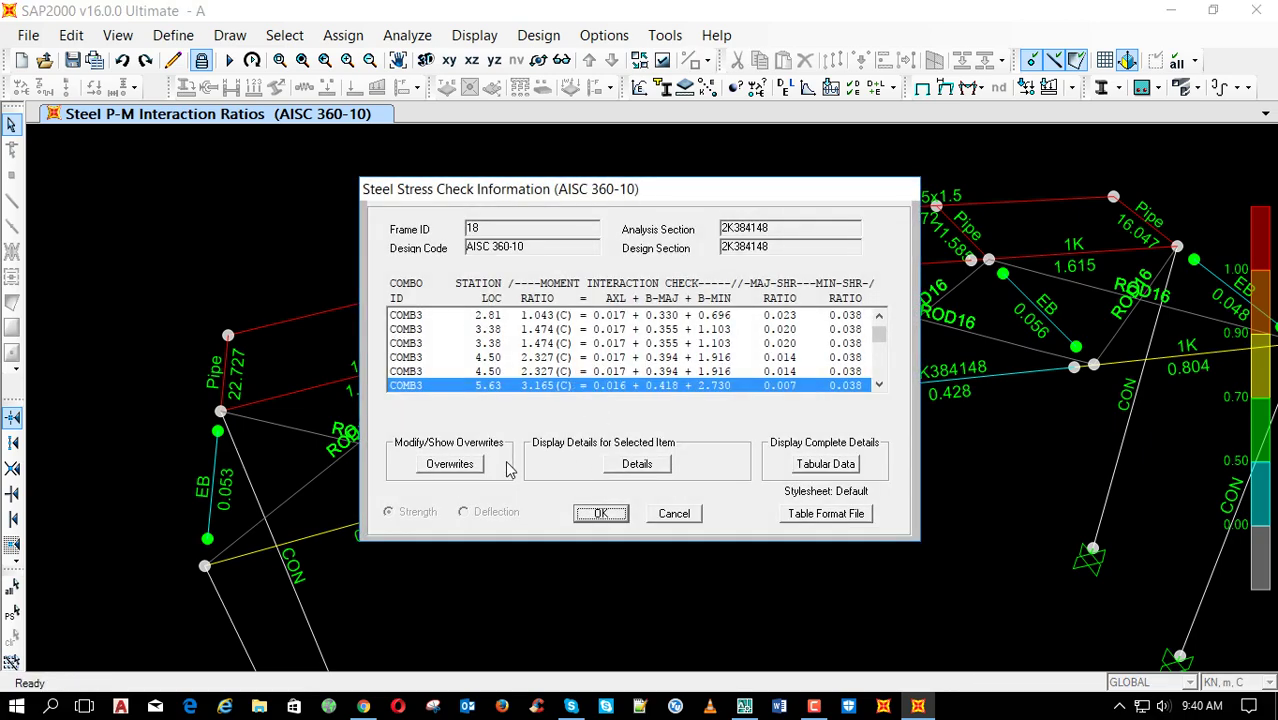
pyautogui.click(618, 470)
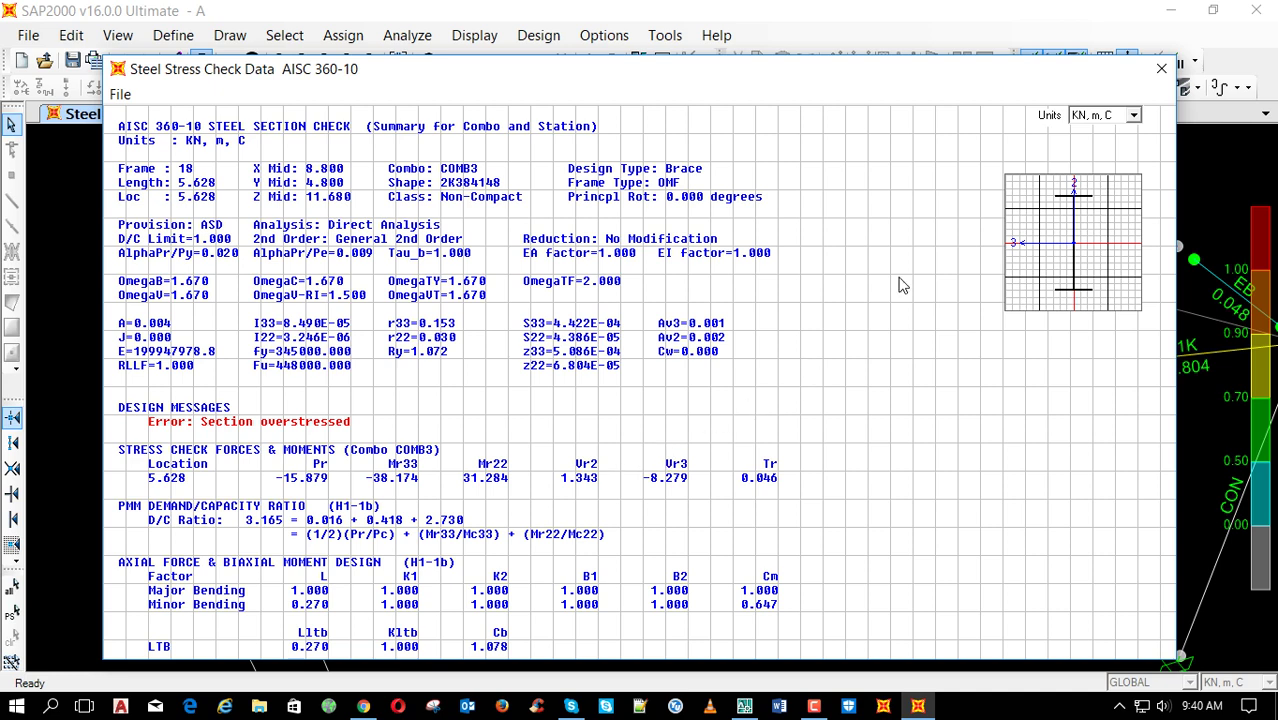
pyautogui.click(1160, 68)
# Set the Unbraced Length Ratio (Minor) and (LTB) overwrites of the two 2K384148 rafters beside the channel bay to 0.27 and redisplay the P-M ratios
pyautogui.click(652, 299)
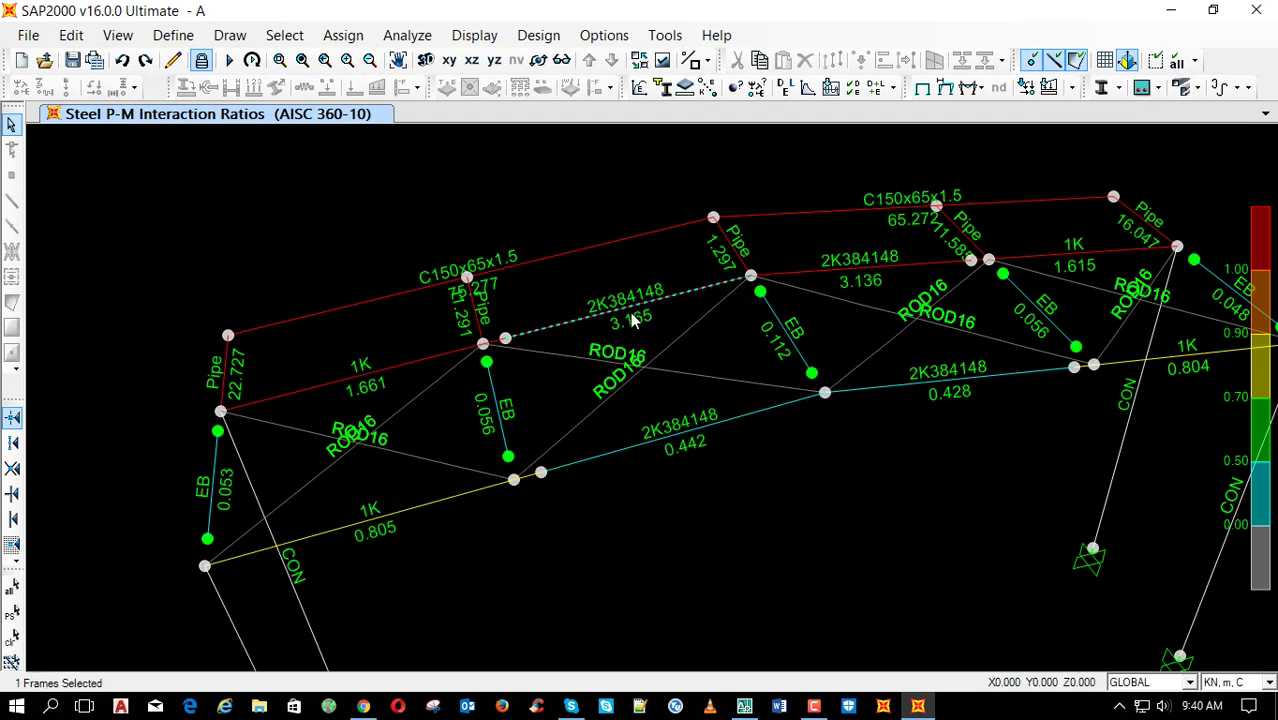
pyautogui.click(848, 269)
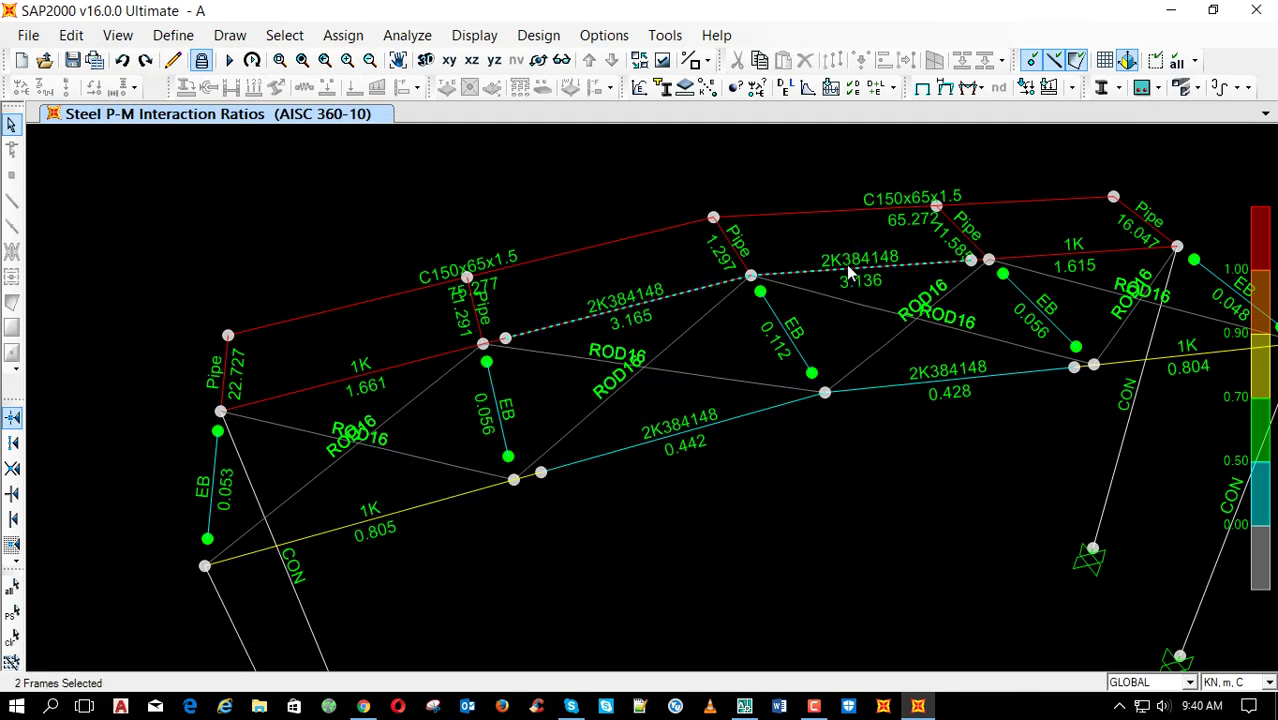
pyautogui.click(538, 35)
pyautogui.moveTo(560, 60)
pyautogui.click(932, 86)
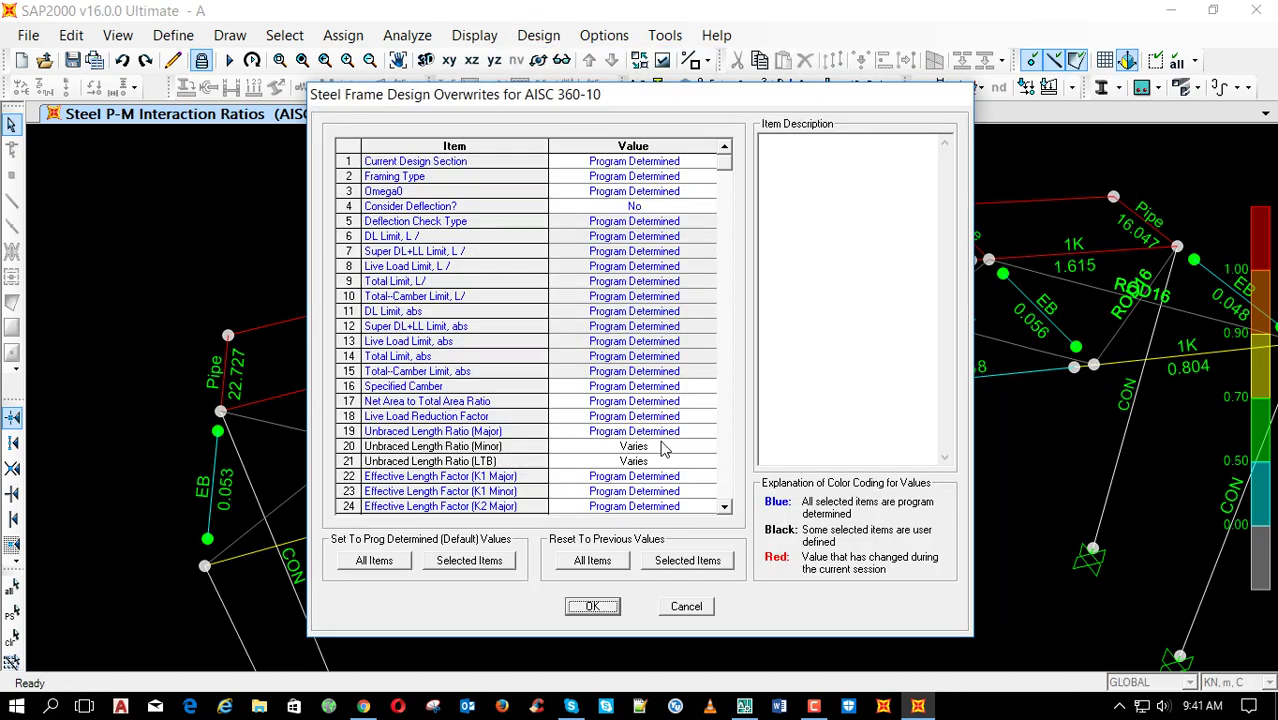
pyautogui.click(660, 446)
pyautogui.write('.27')
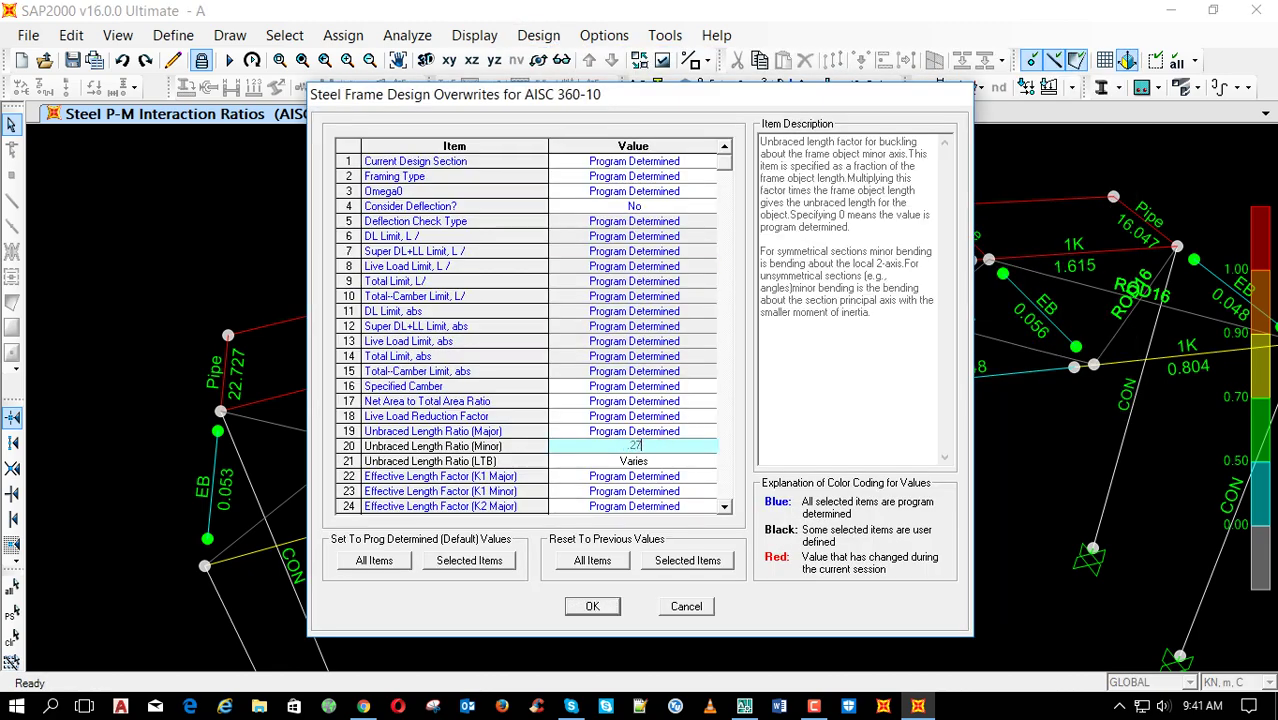
pyautogui.click(640, 461)
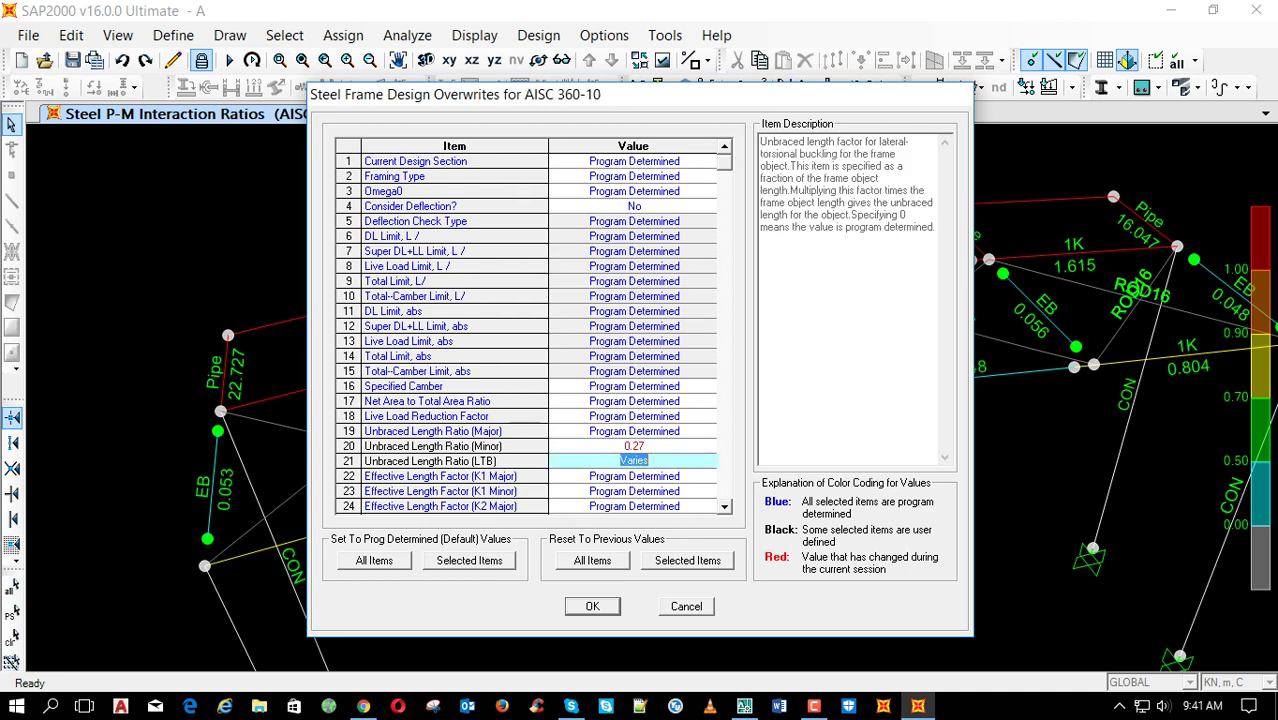
pyautogui.write('.27')
pyautogui.click(592, 606)
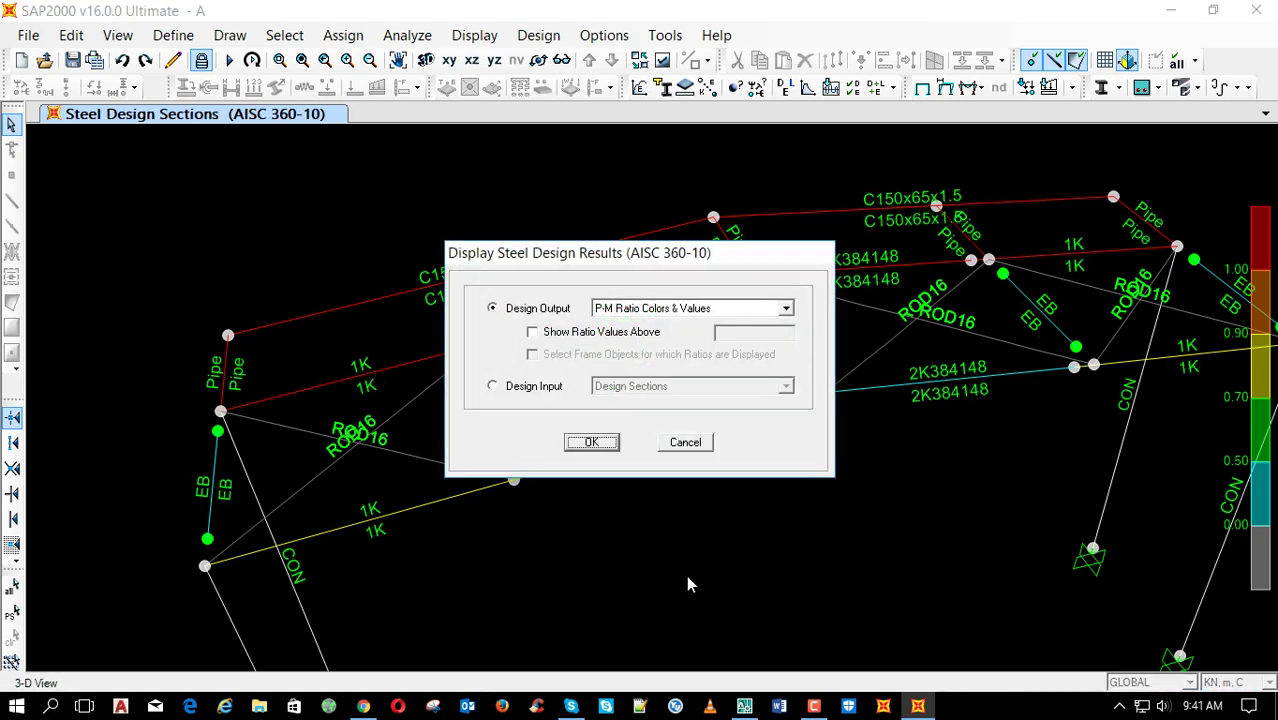
pyautogui.press('Return')
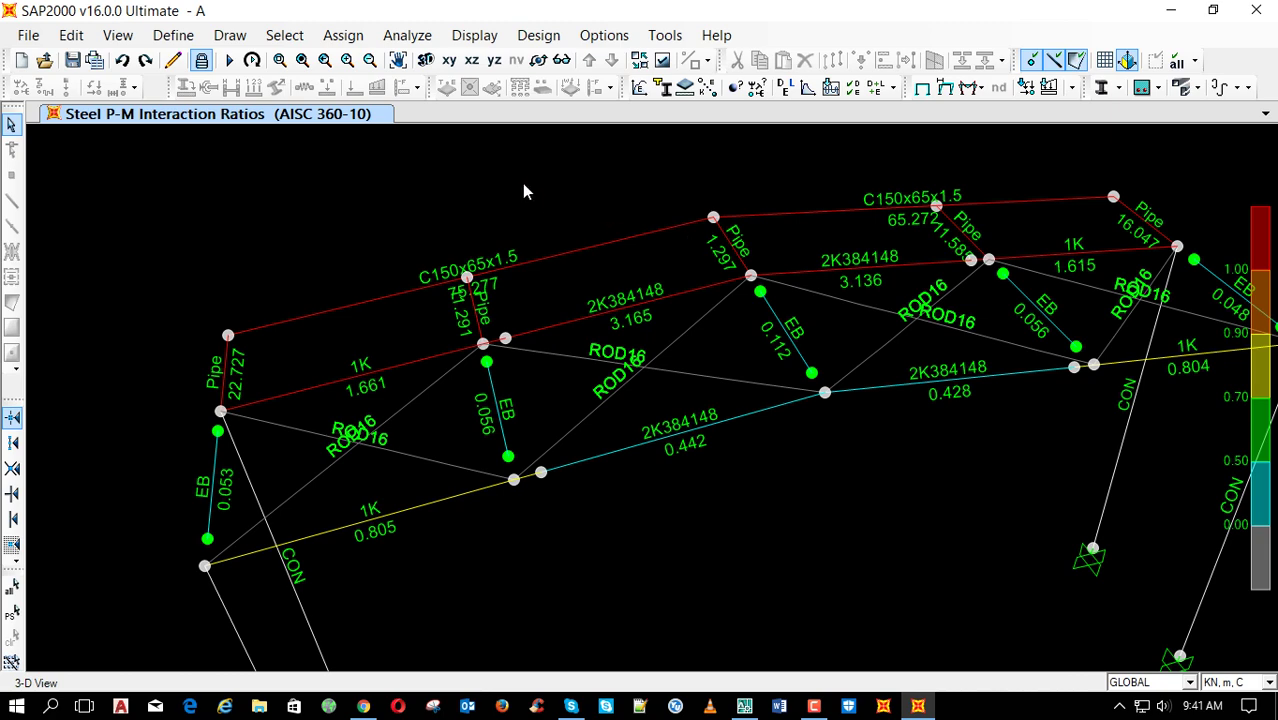
# Unlock the model and draw two crossing ROD16 tendons in the near-slope eave panel between the 1K rafter and the C150x65x1.5 channel
pyautogui.click(201, 60)
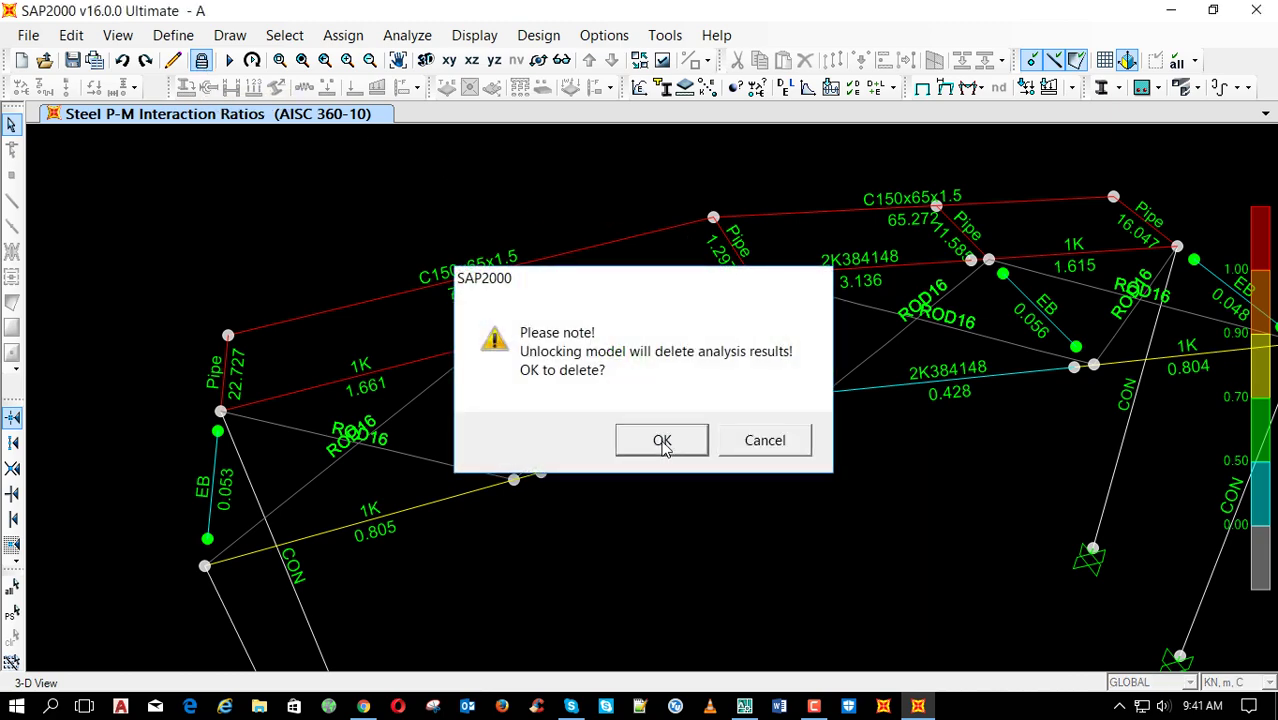
pyautogui.click(662, 441)
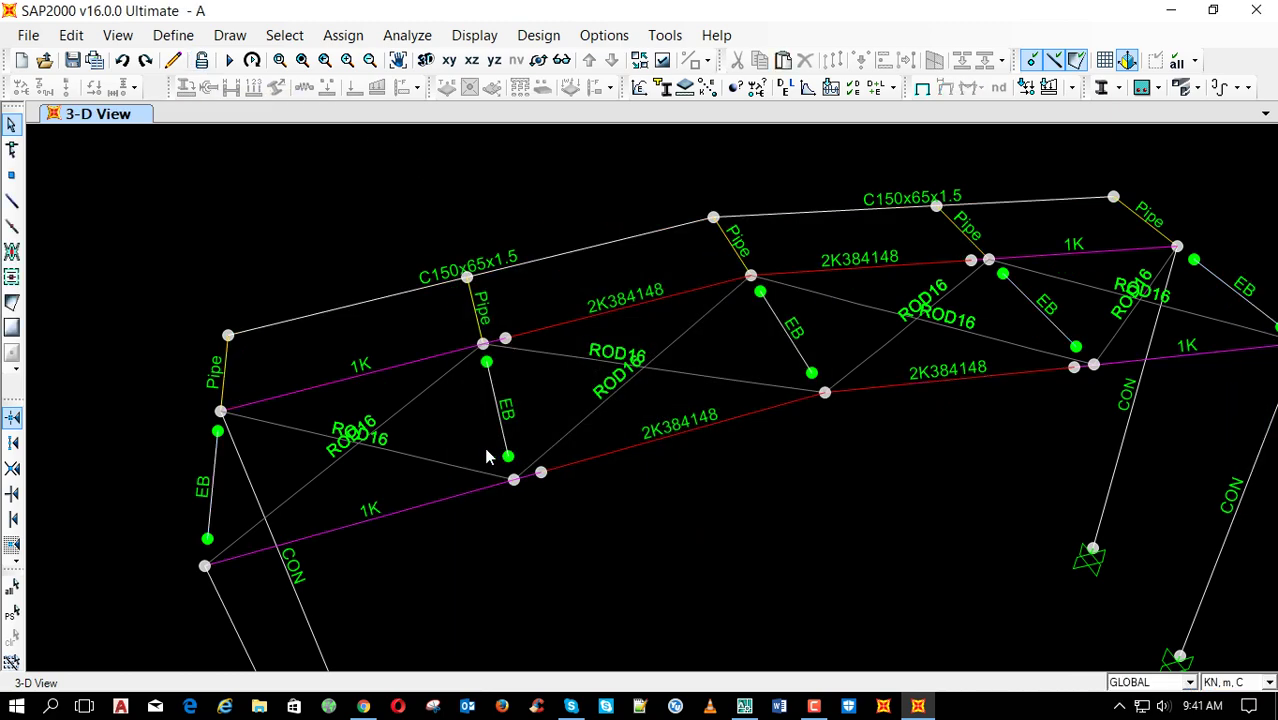
pyautogui.click(12, 201)
pyautogui.click(228, 335)
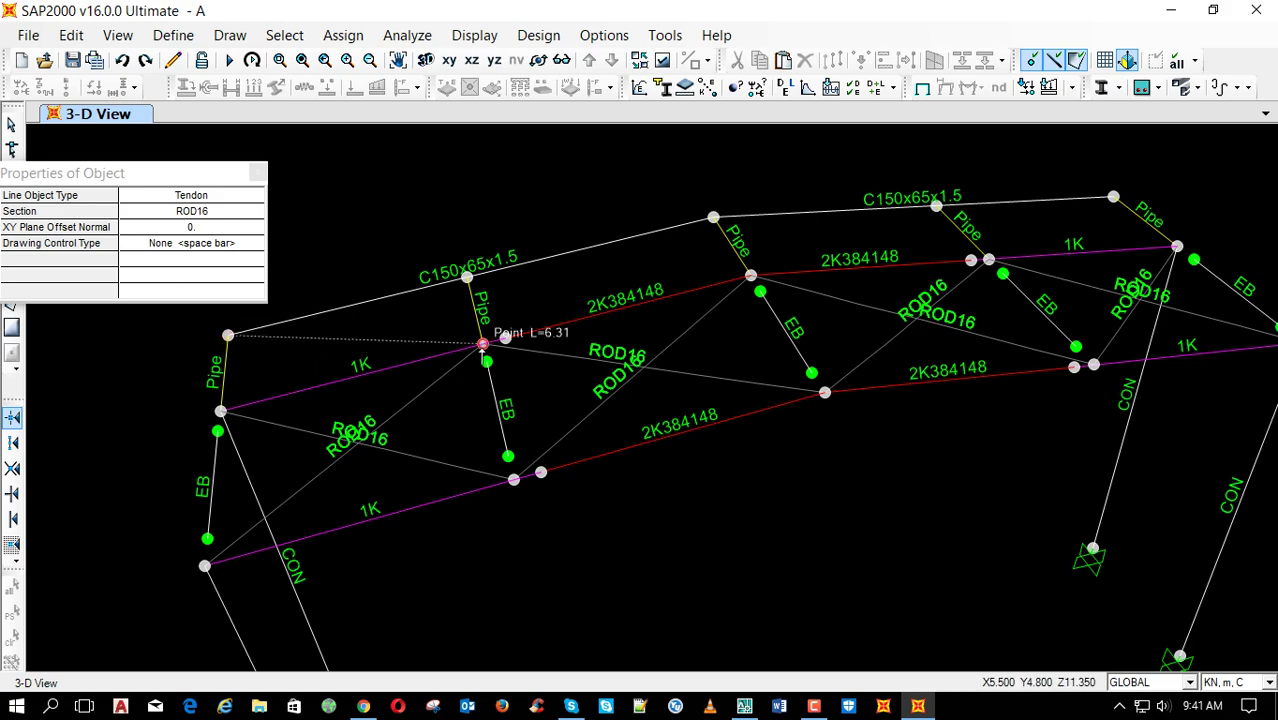
pyautogui.doubleClick(483, 343)
pyautogui.click(884, 603)
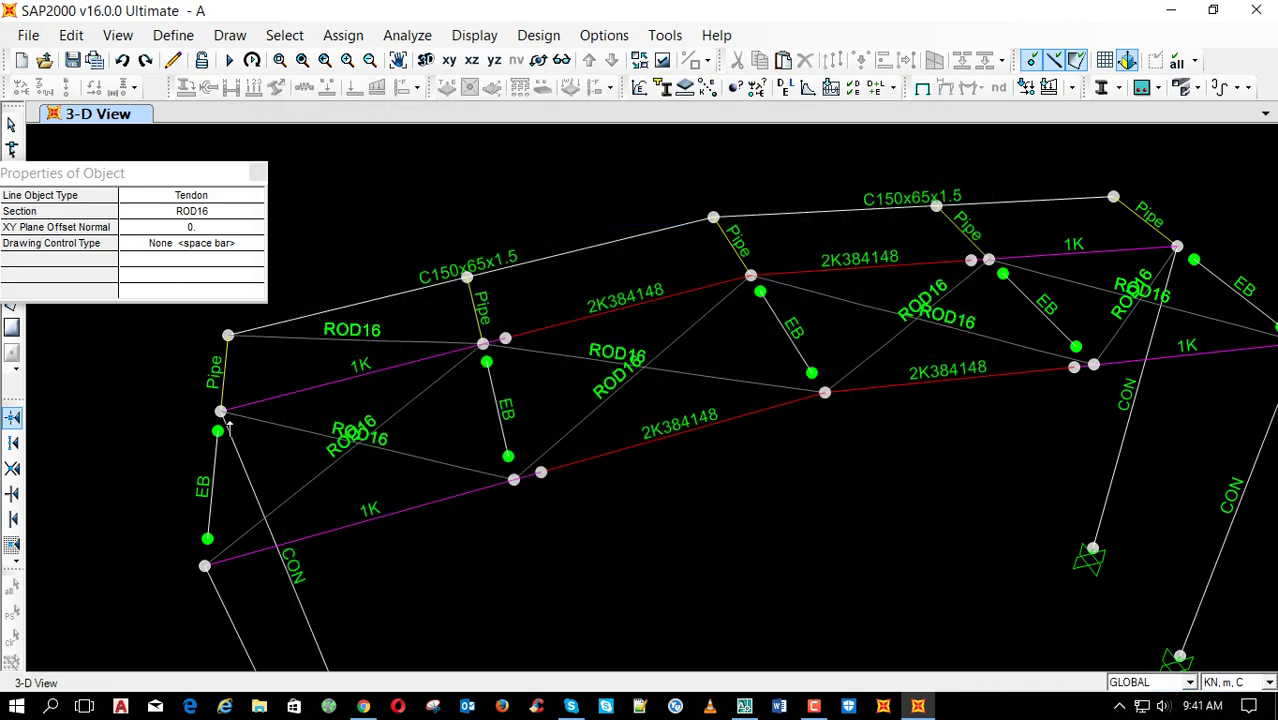
pyautogui.click(221, 411)
pyautogui.doubleClick(467, 277)
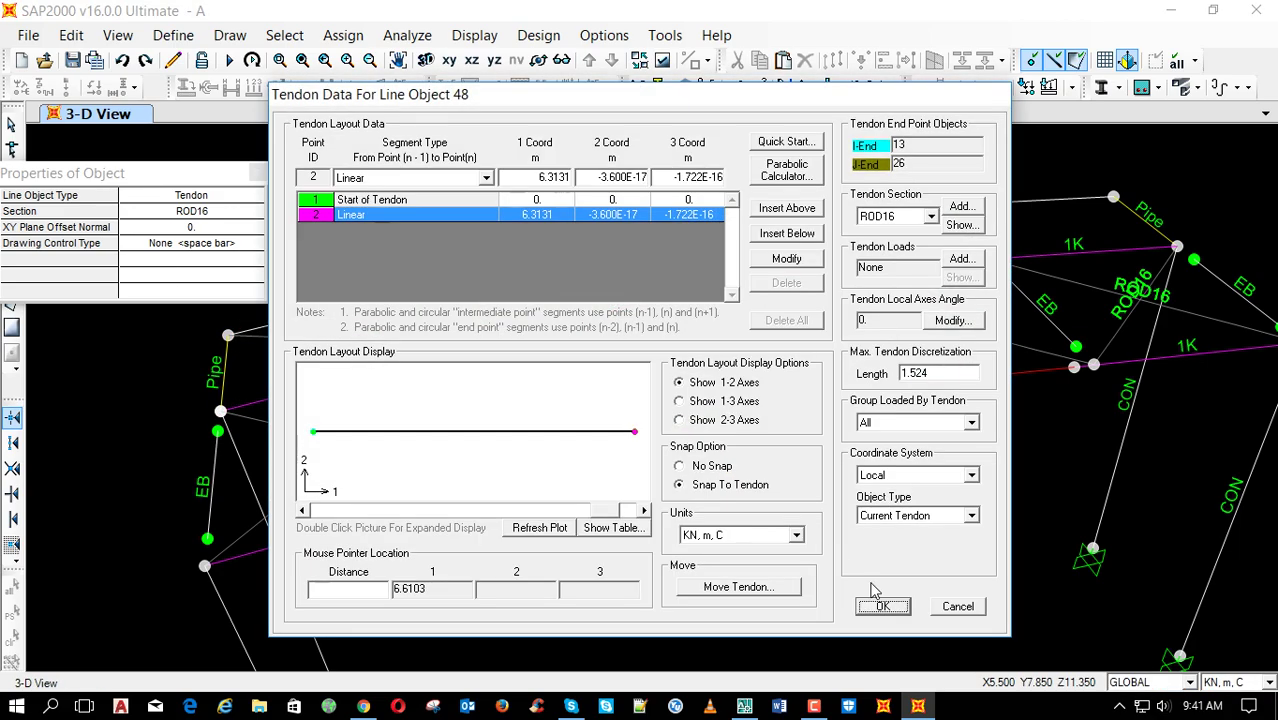
pyautogui.click(882, 606)
# Draw two crossing ROD16 tendons in the near-slope ridge panel between the 2K384148 rafter and the C150x65x1.5 channel
pyautogui.click(467, 278)
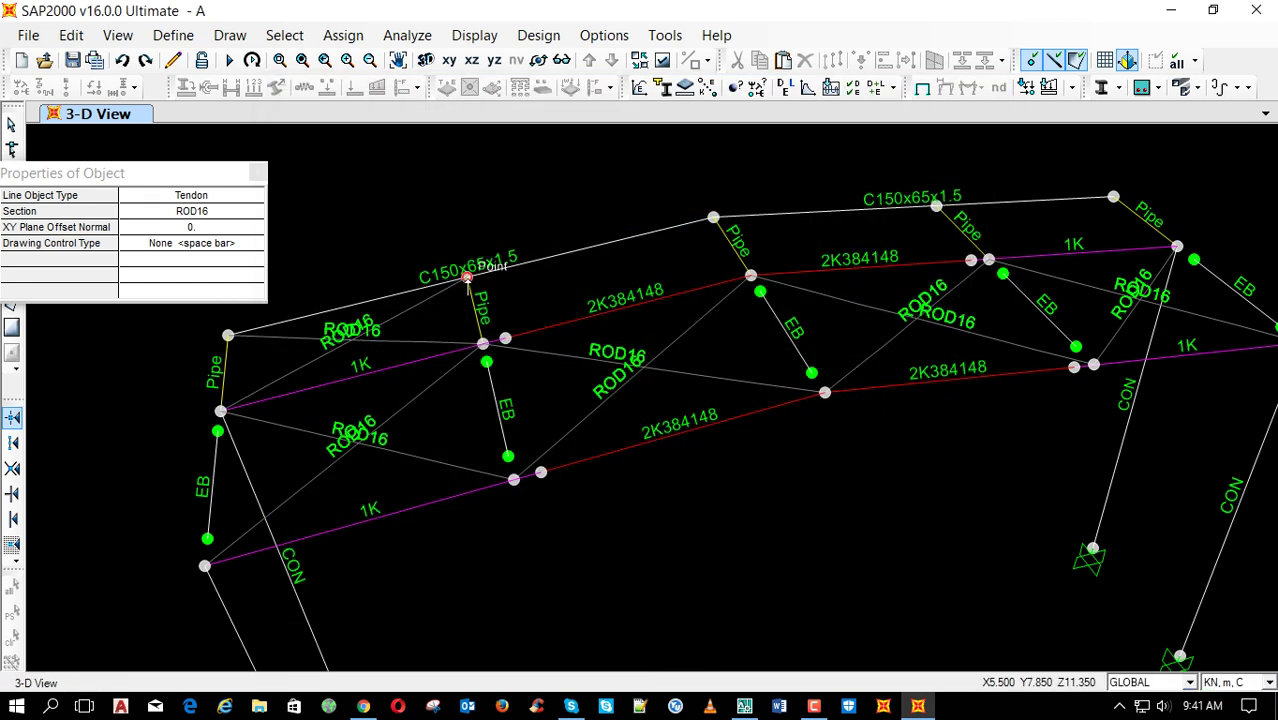
pyautogui.doubleClick(750, 276)
pyautogui.click(884, 605)
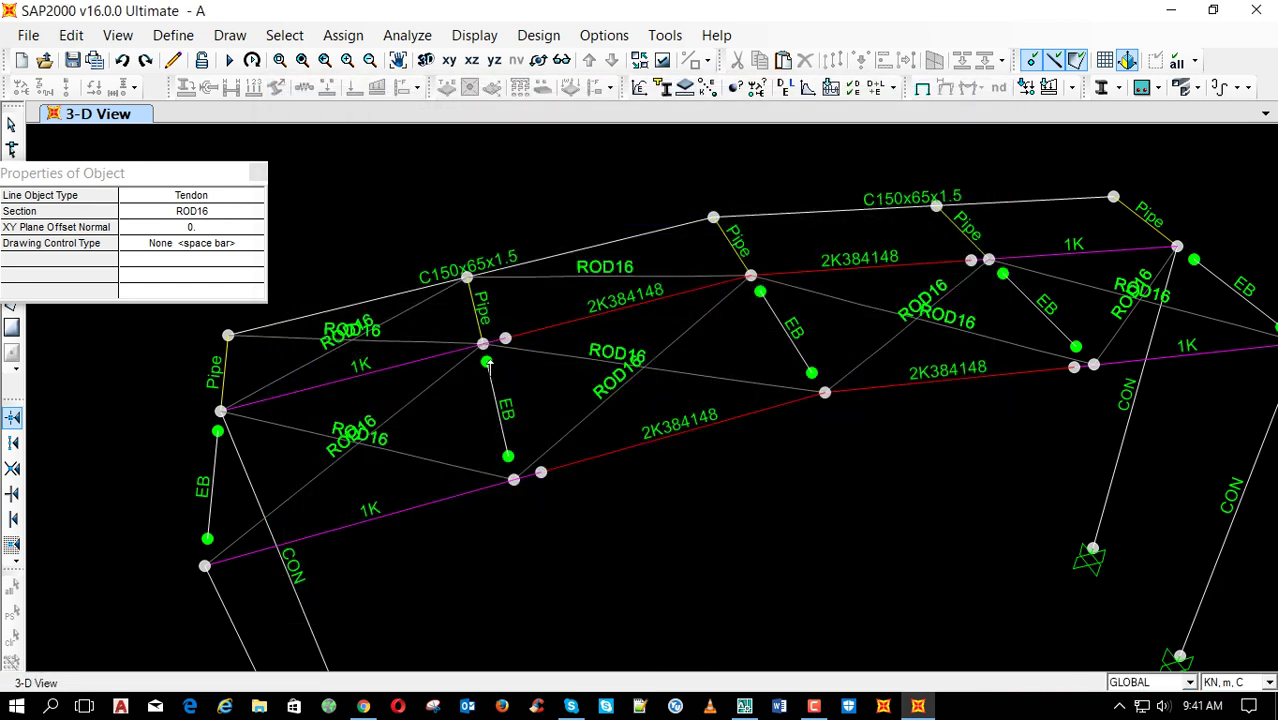
pyautogui.click(483, 343)
pyautogui.doubleClick(713, 217)
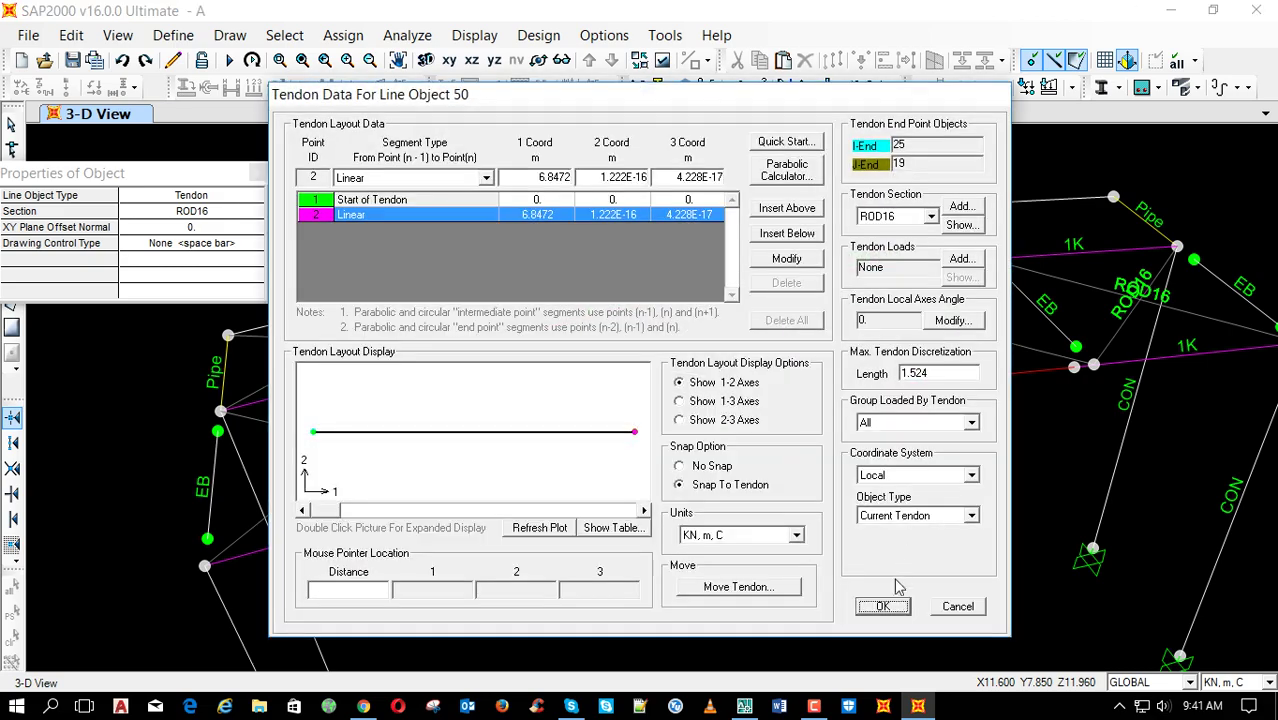
pyautogui.click(882, 606)
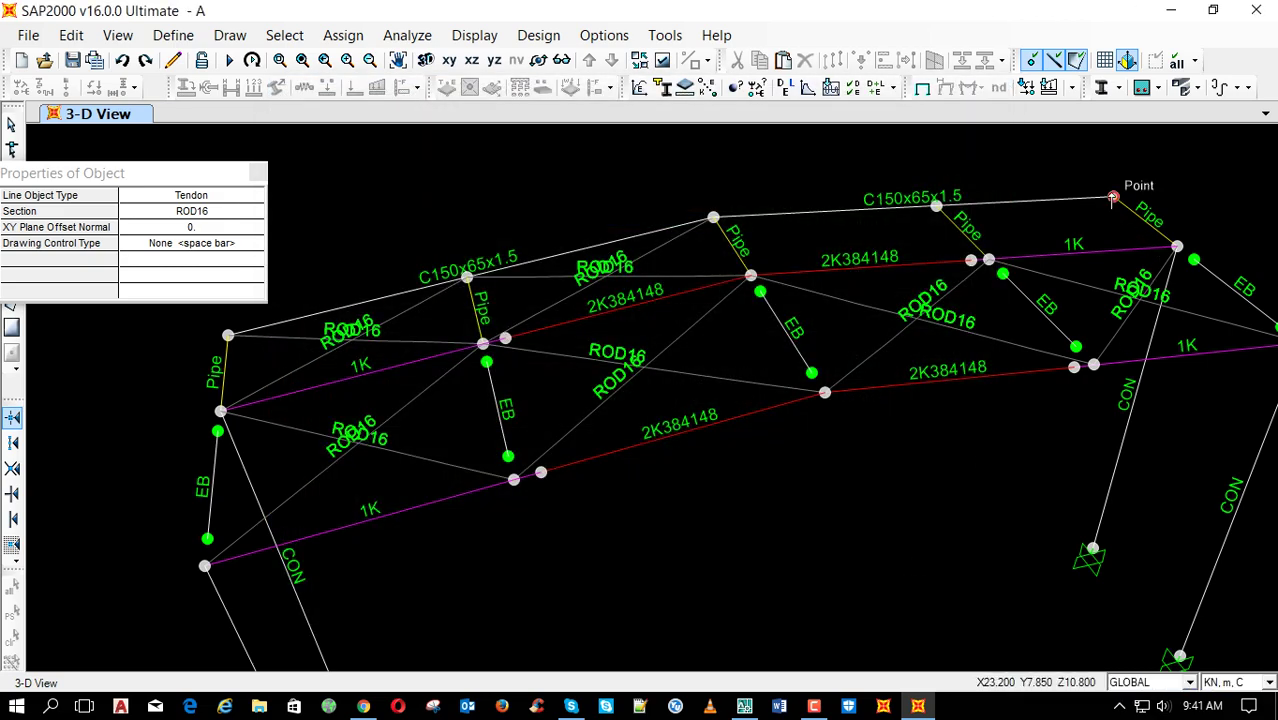
# Draw two crossing ROD16 tendons in the far-slope eave panel between the 1K rafter and the C150x65x1.5 channel
pyautogui.click(1113, 197)
pyautogui.doubleClick(988, 260)
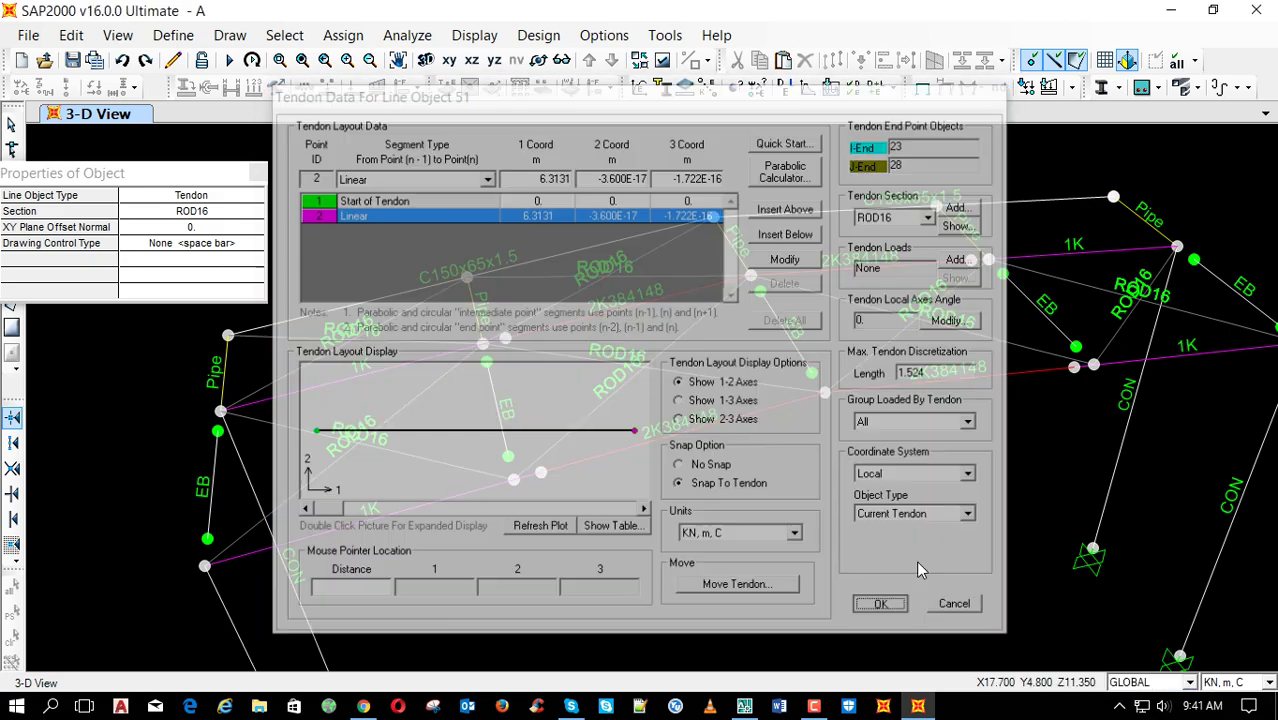
pyautogui.click(880, 603)
pyautogui.click(1177, 246)
pyautogui.doubleClick(930, 347)
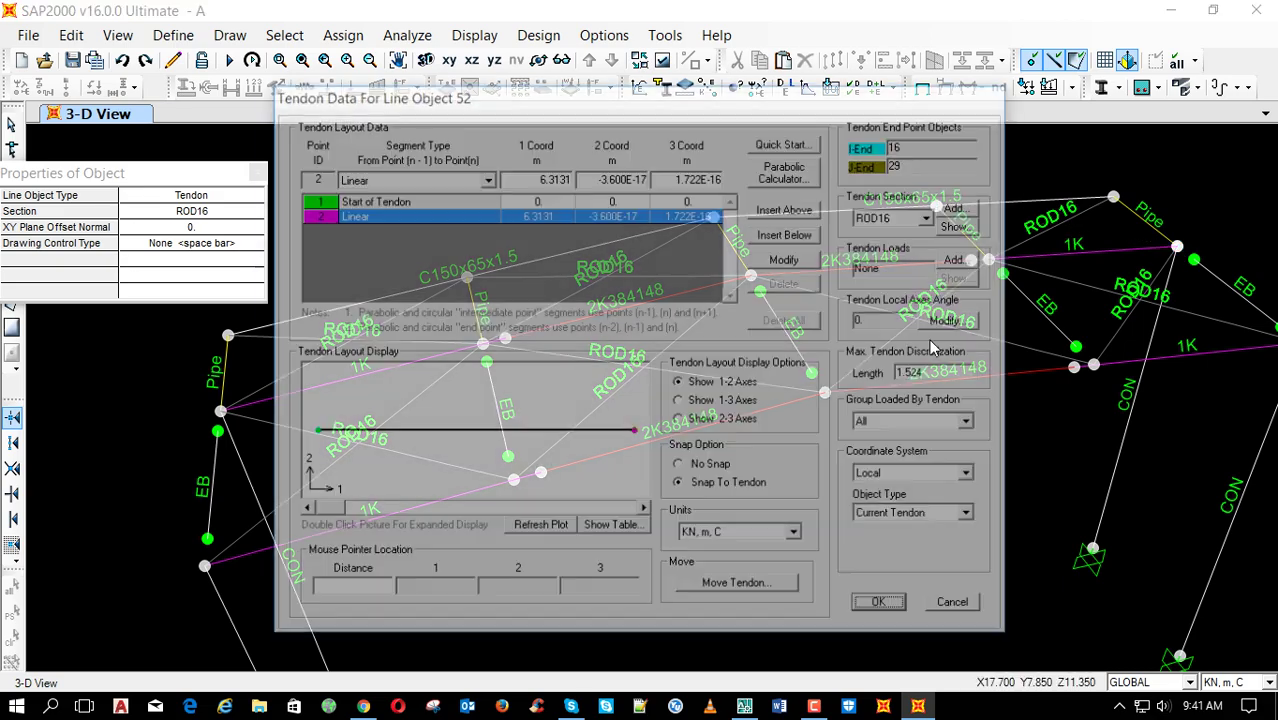
pyautogui.click(880, 604)
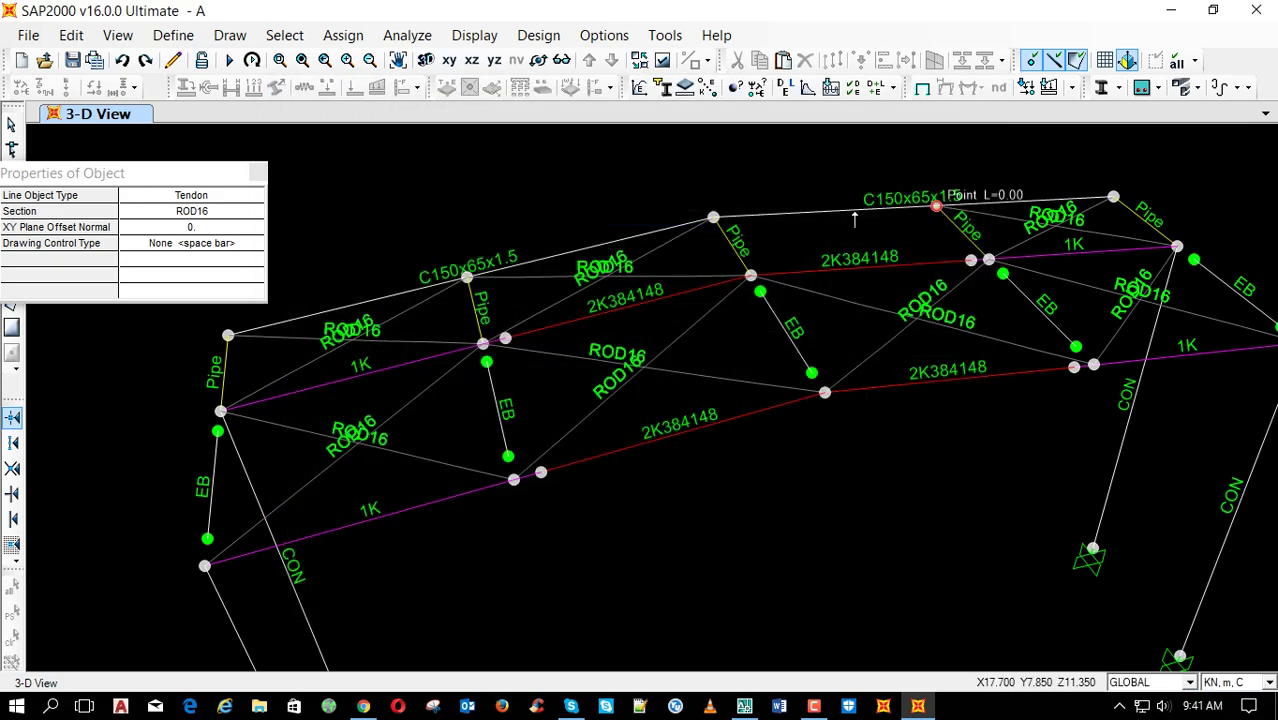
# Draw two crossing ROD16 tendons in the far-slope ridge panel between the 2K384148 rafter and the channel, and end tendon drawing
pyautogui.click(936, 205)
pyautogui.doubleClick(750, 275)
pyautogui.click(880, 604)
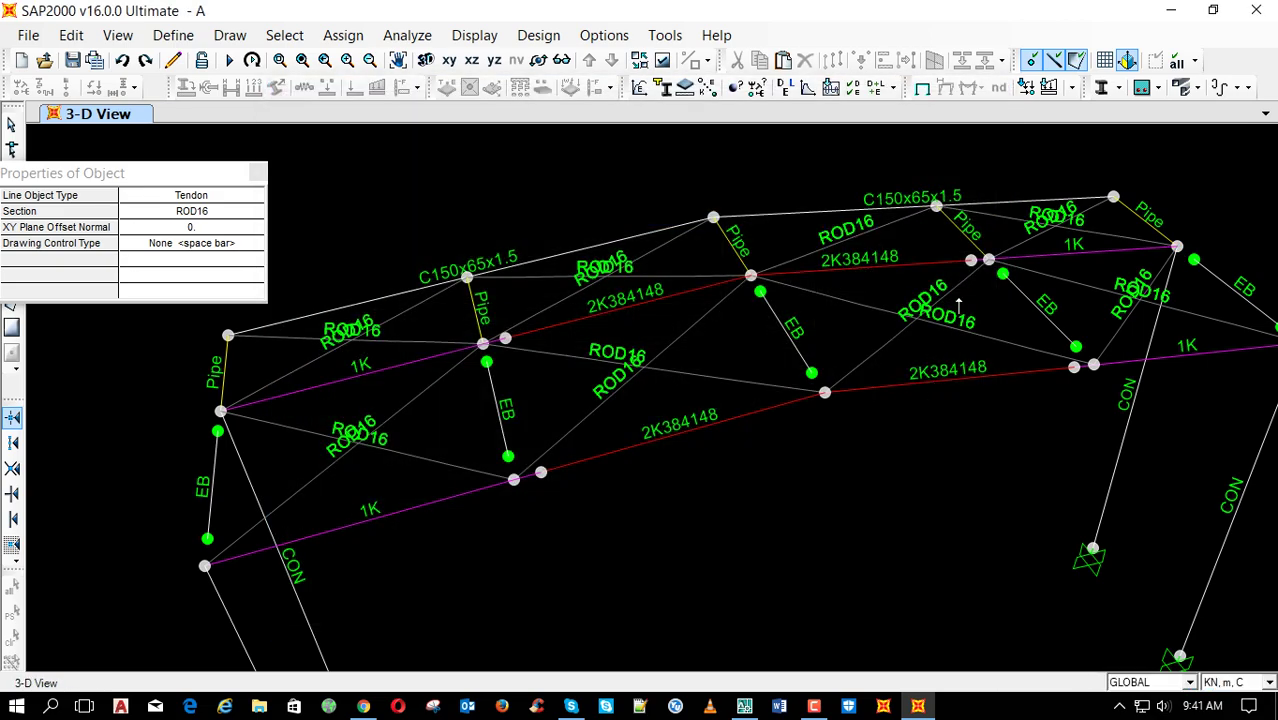
pyautogui.click(988, 259)
pyautogui.doubleClick(712, 217)
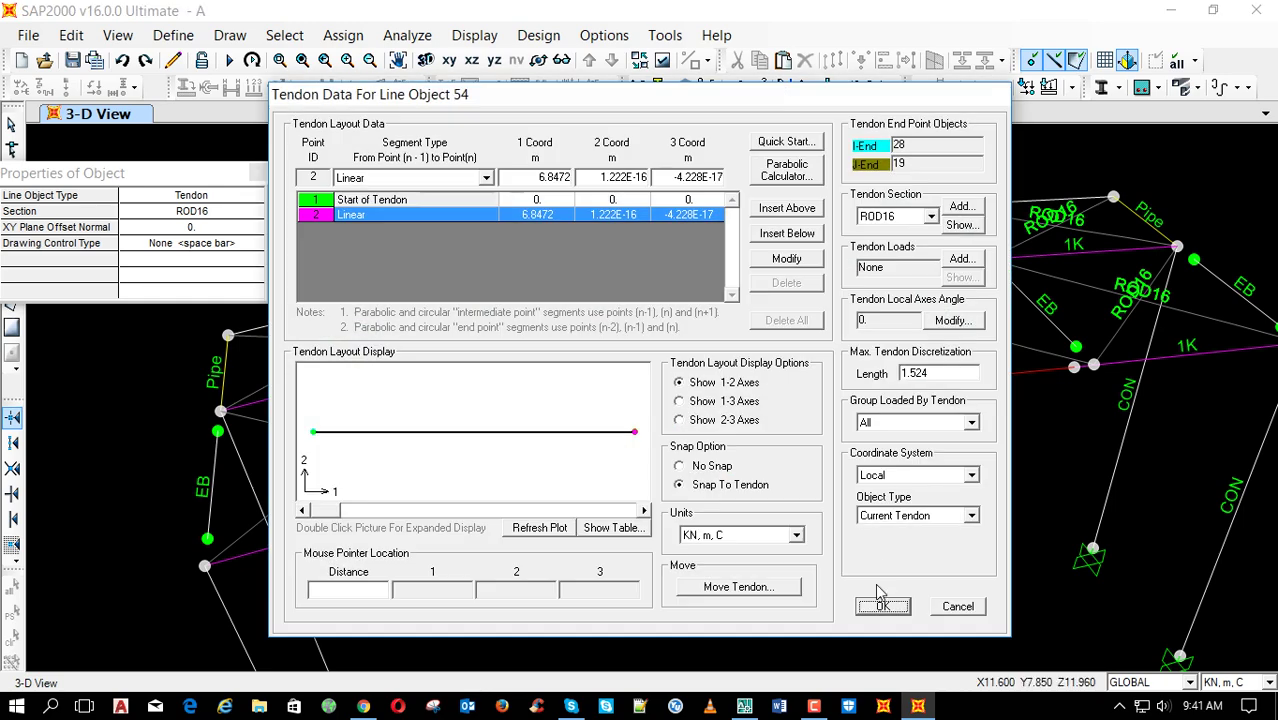
pyautogui.click(881, 605)
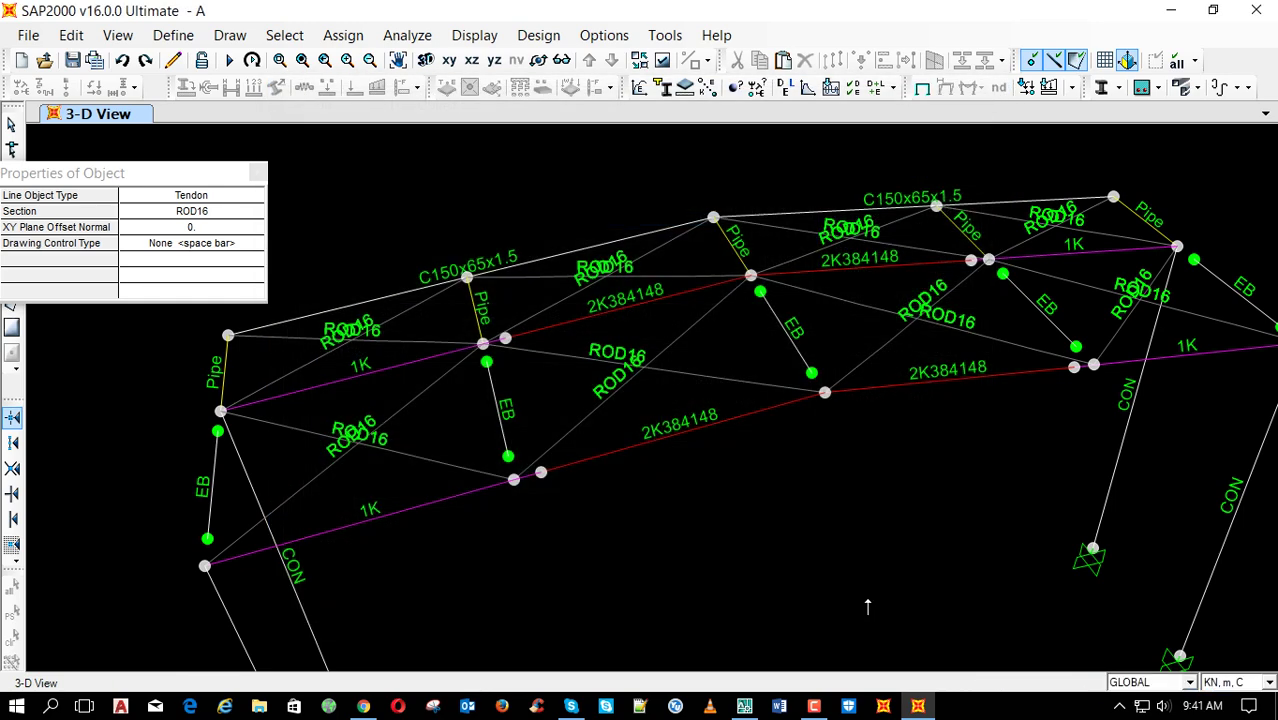
pyautogui.press('Escape')
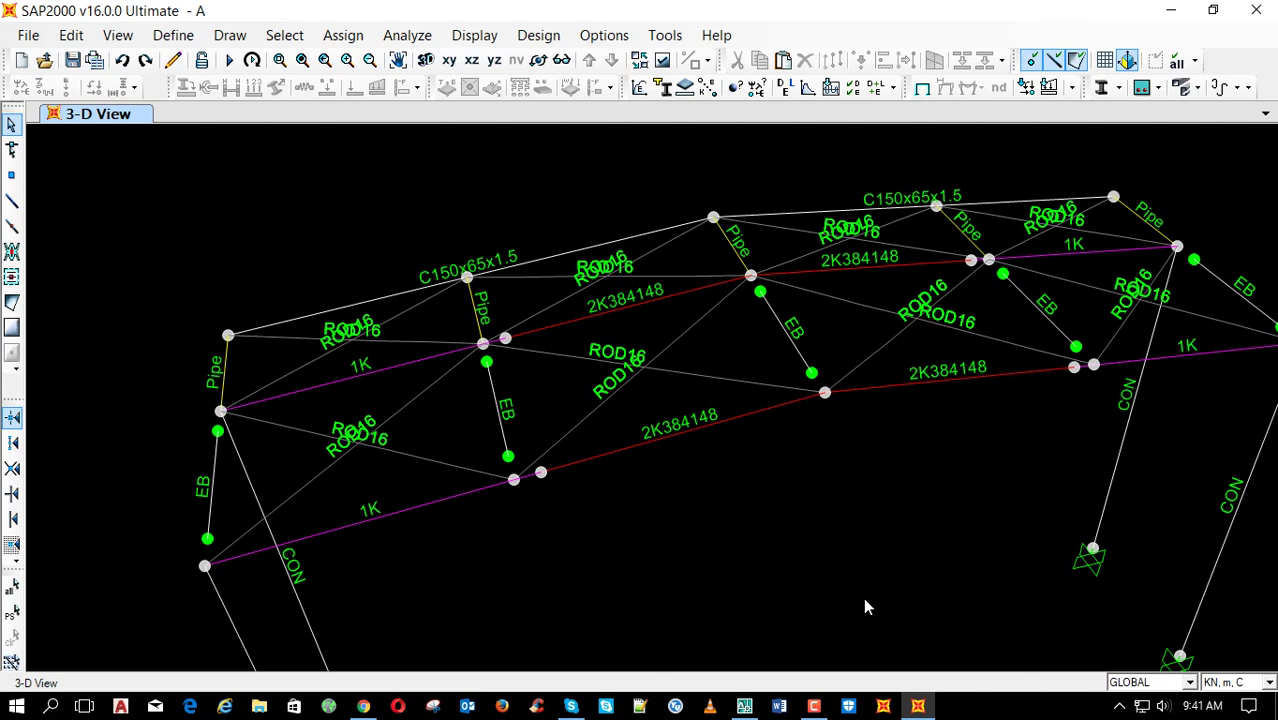
# Rerun the analysis and the steel design check to review the members' P-M interaction ratios
pyautogui.press('F5')
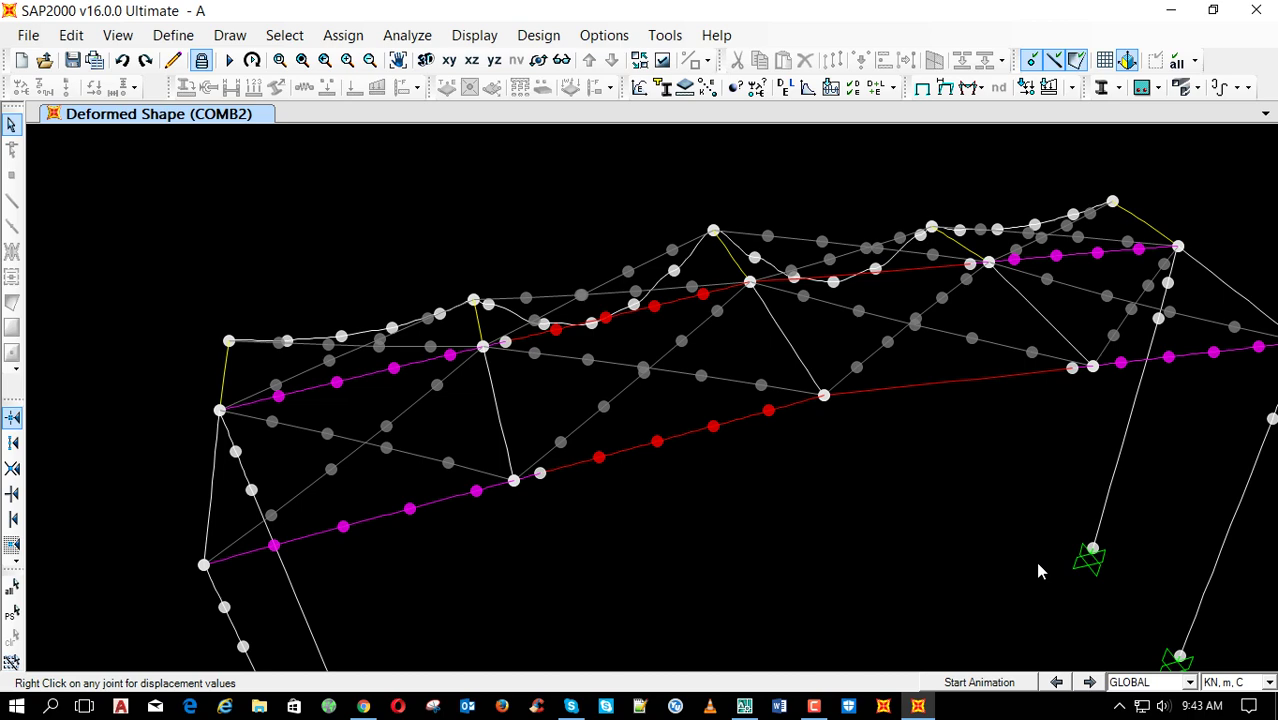
pyautogui.hotkey('shift', 'F5')
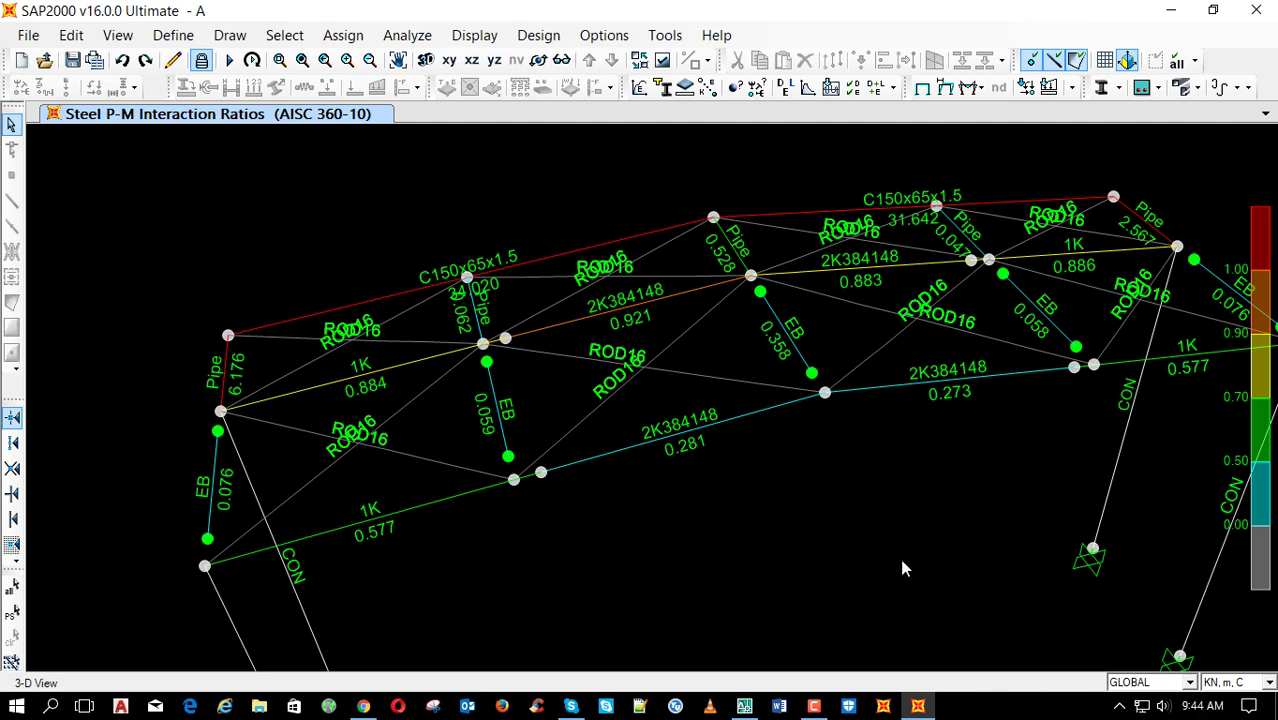
# Unlock the model and break the two C150x65x1.5 channels at their intersections with the pipe joints
pyautogui.click(201, 60)
pyautogui.click(661, 441)
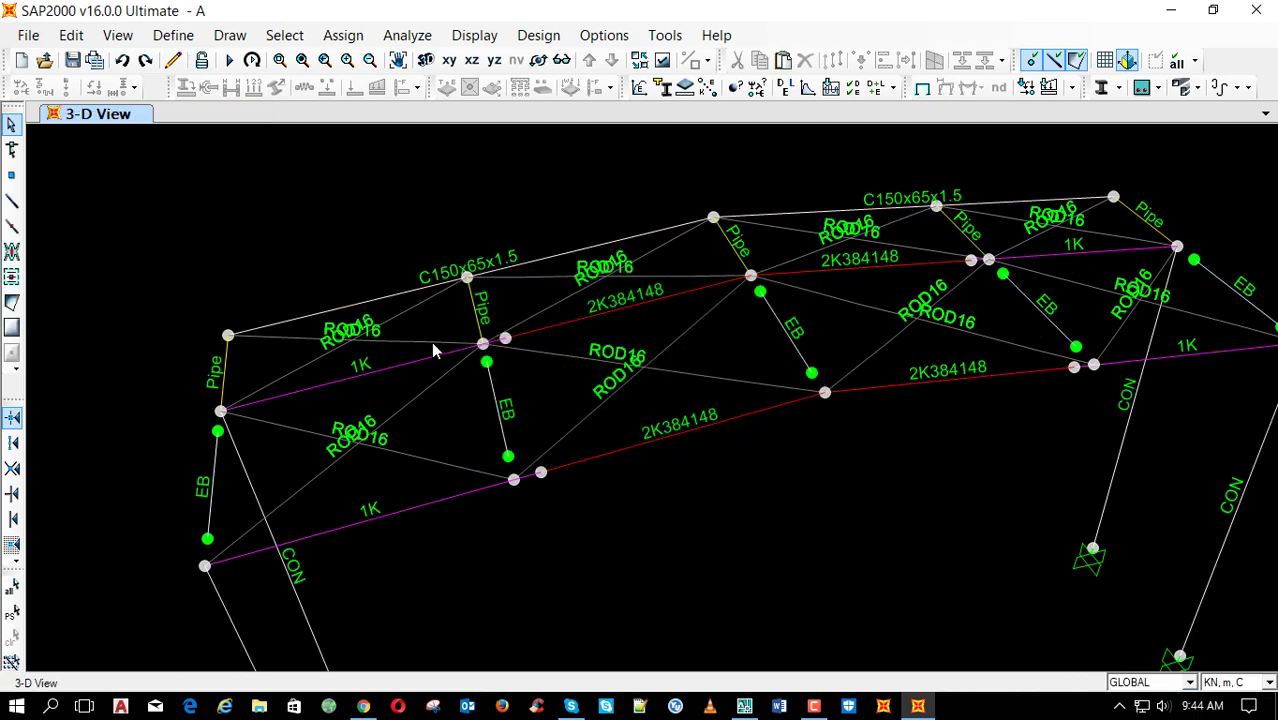
pyautogui.click(343, 309)
pyautogui.click(818, 210)
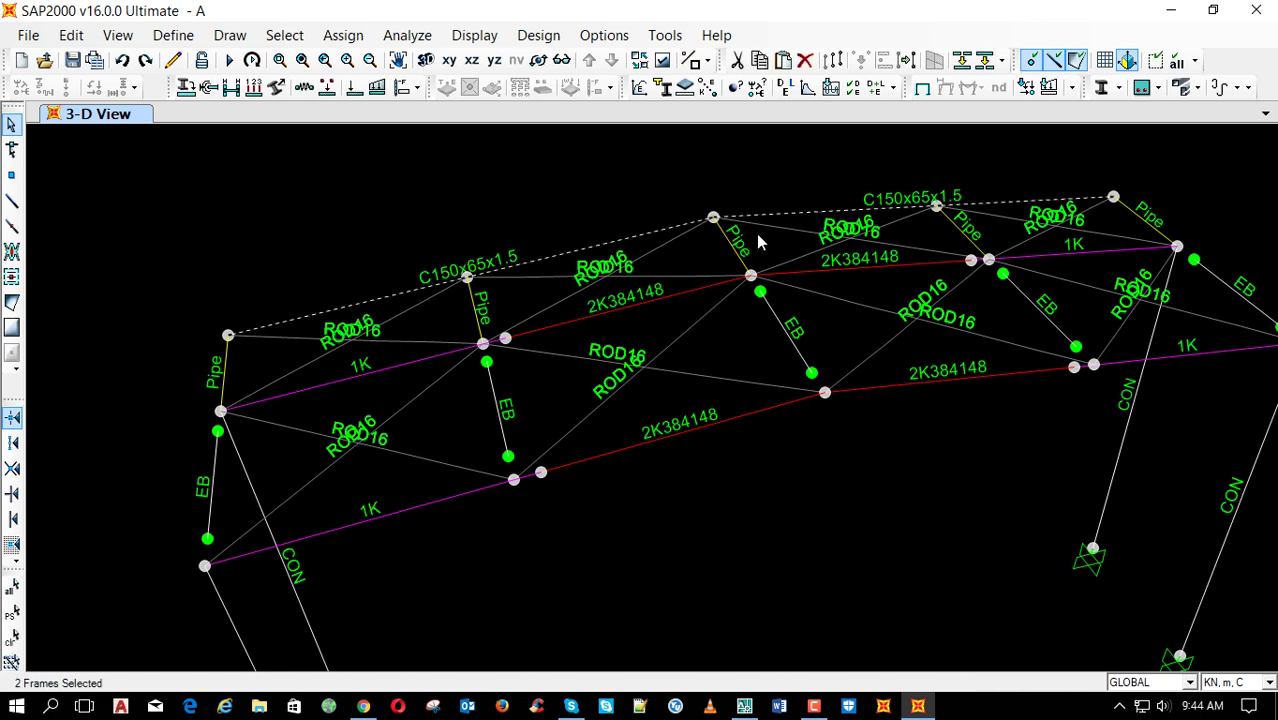
pyautogui.click(467, 278)
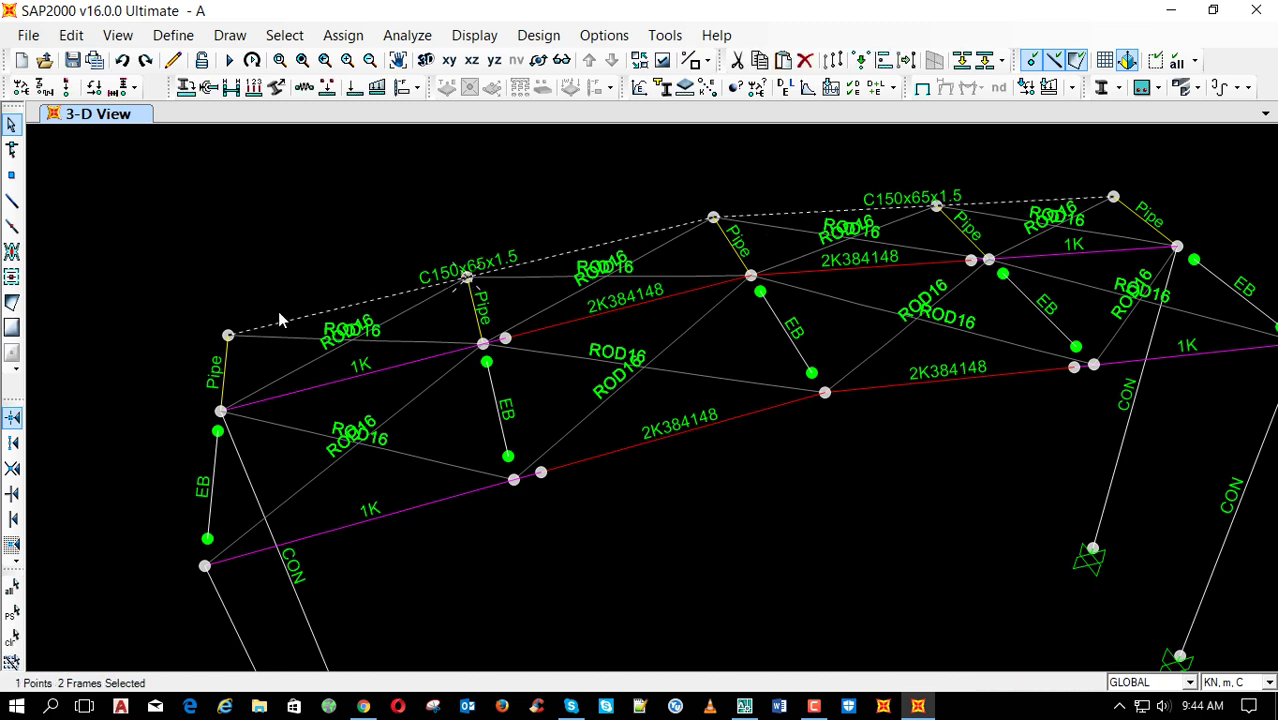
pyautogui.click(228, 335)
pyautogui.click(938, 210)
pyautogui.click(972, 87)
pyautogui.click(872, 451)
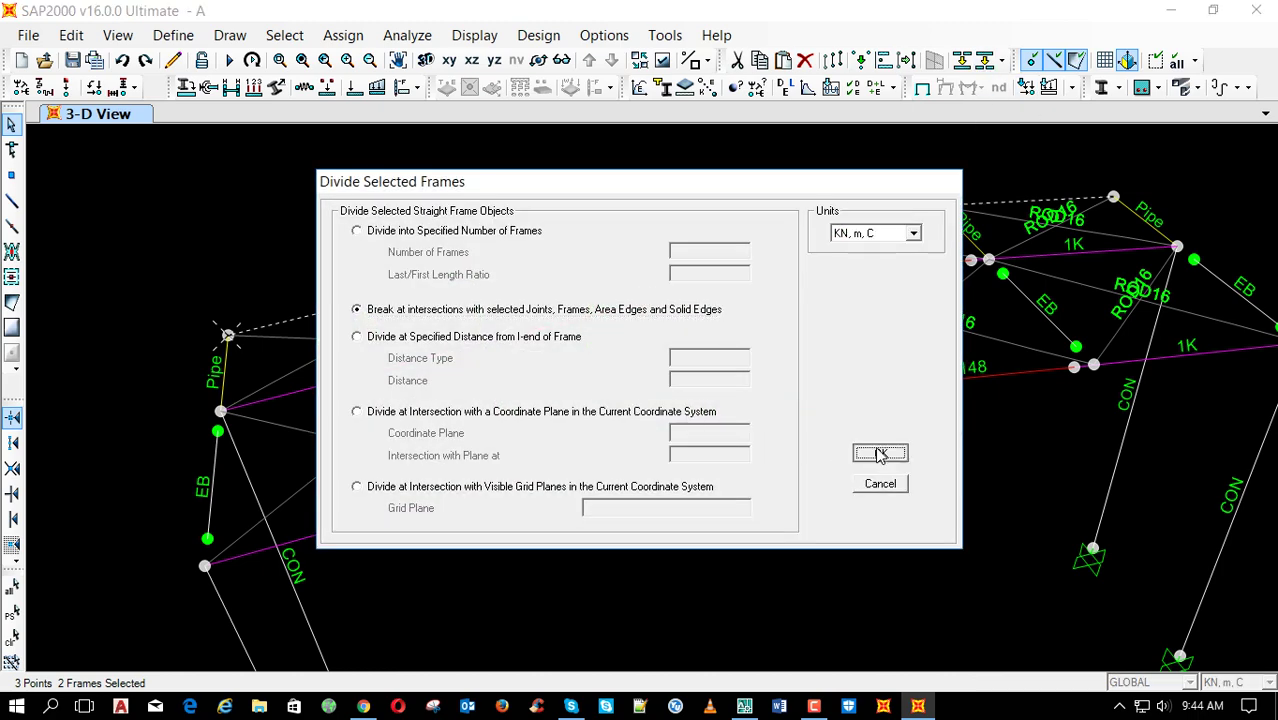
# Assign frame releases at both ends of the four C150x65x1.5 channel segments
pyautogui.click(390, 295)
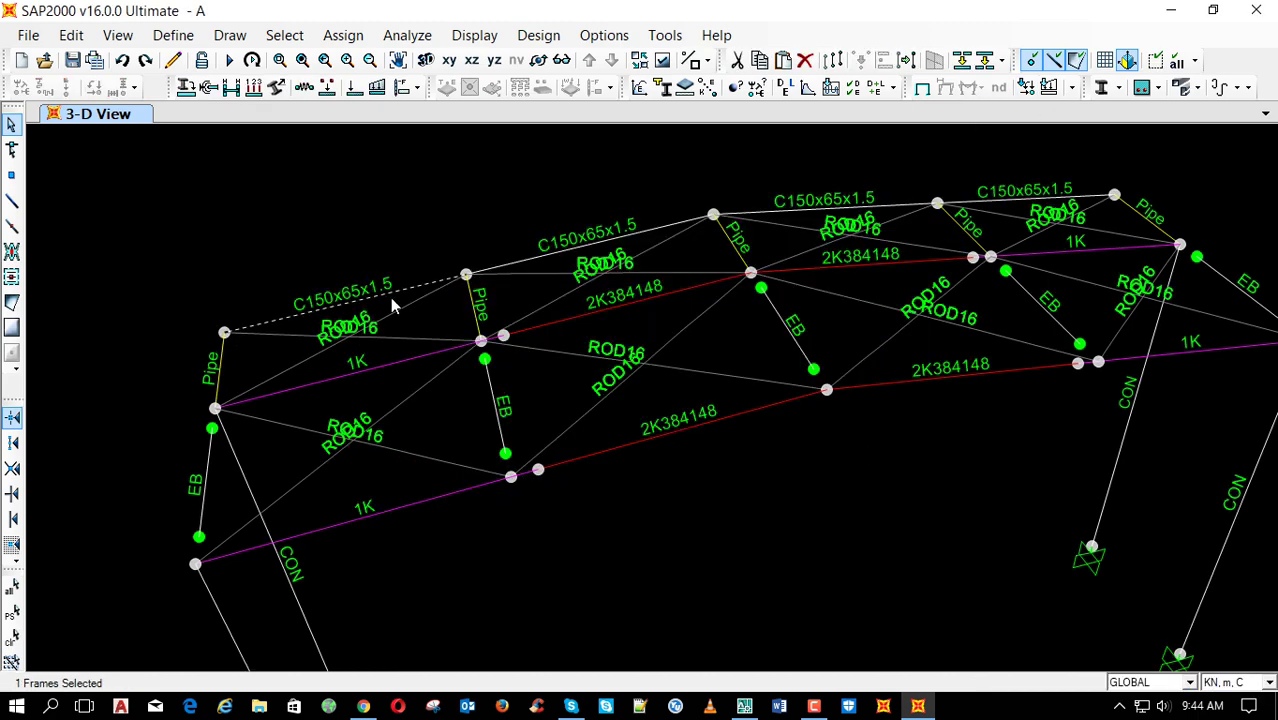
pyautogui.click(597, 247)
pyautogui.click(826, 208)
pyautogui.click(1026, 199)
pyautogui.click(208, 88)
pyautogui.click(590, 480)
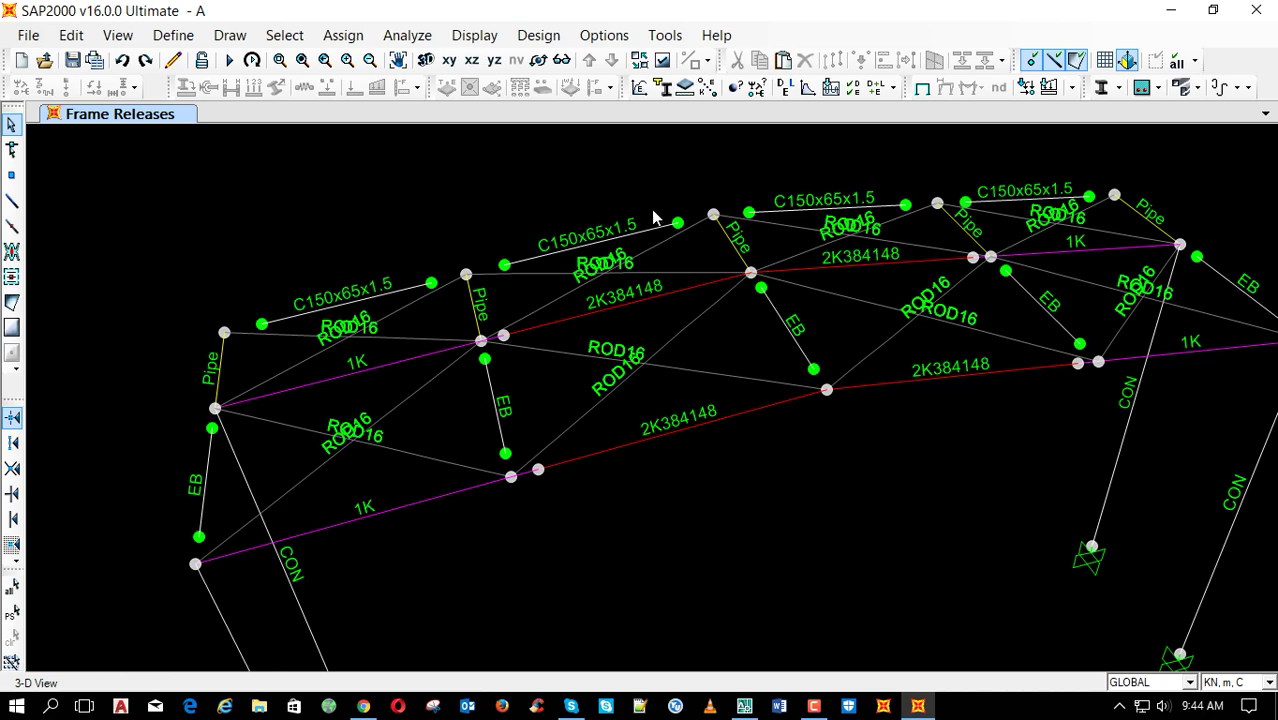
# Set the Pipe section's outside diameter to 0.219 m and its wall thickness to 0.00478 m
pyautogui.click(664, 87)
pyautogui.click(480, 362)
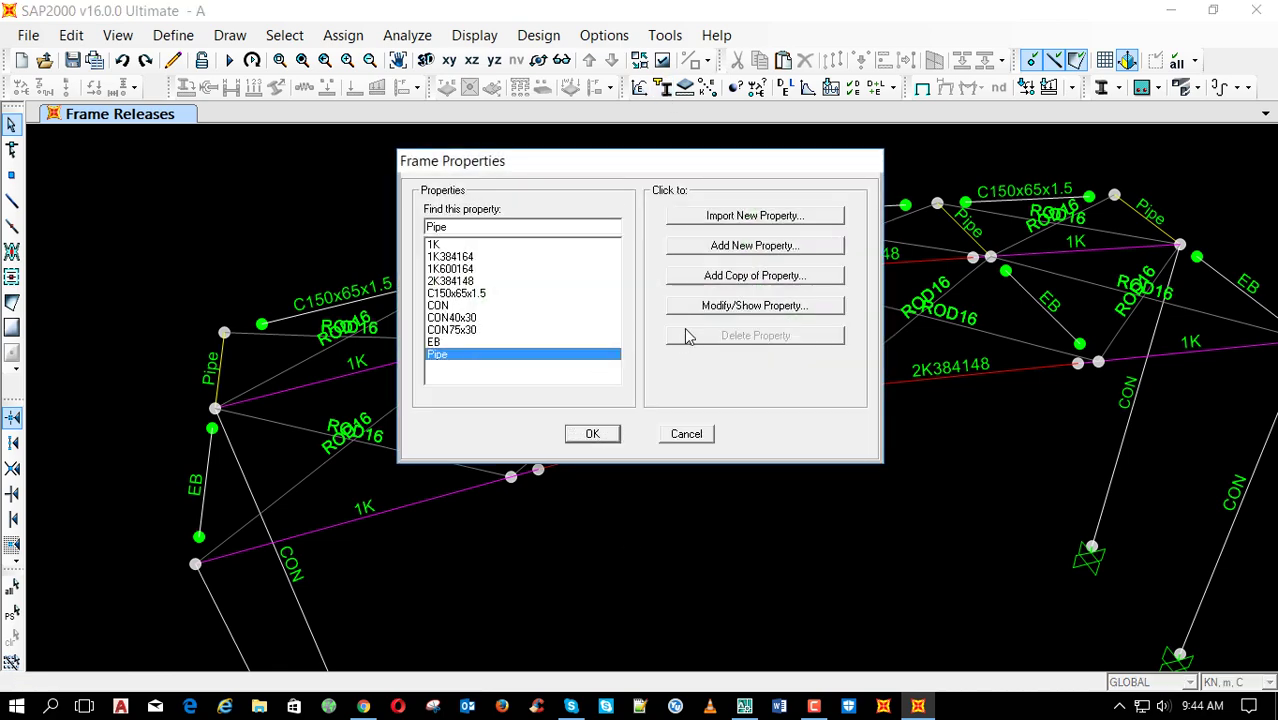
pyautogui.click(700, 306)
pyautogui.doubleClick(633, 326)
pyautogui.moveTo(633, 326); pyautogui.dragTo(618, 333)
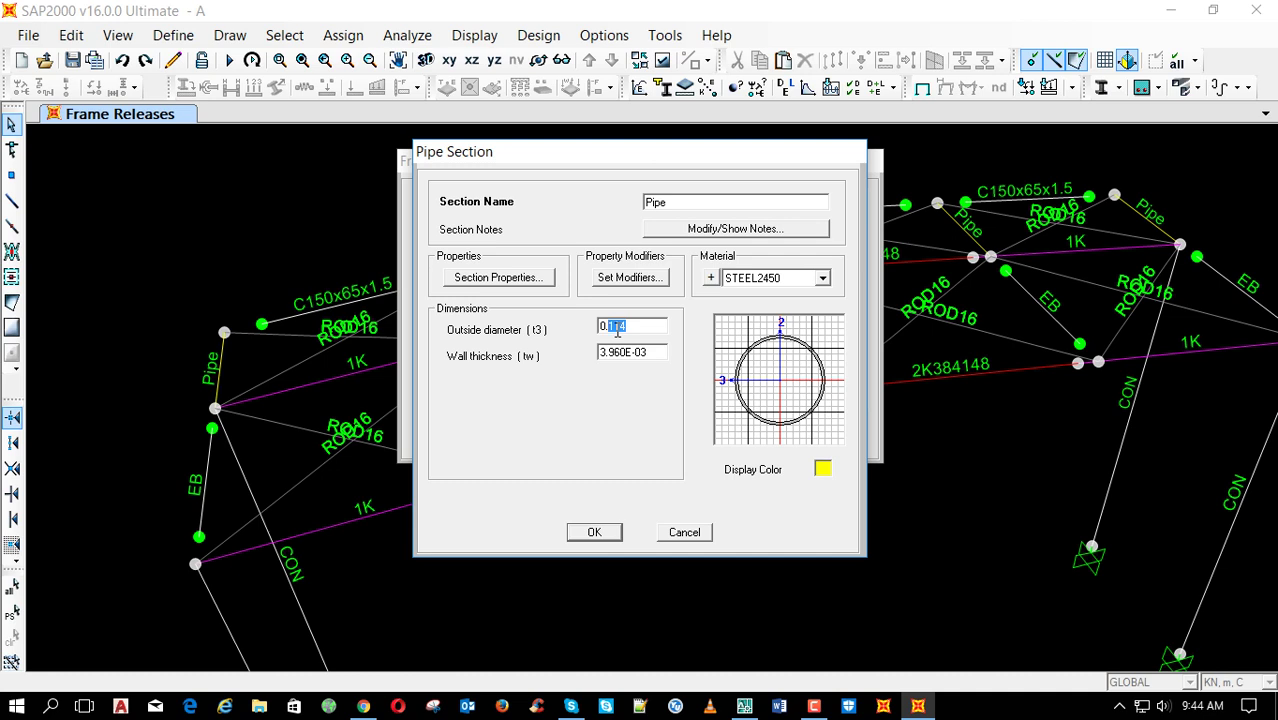
pyautogui.write('219')
pyautogui.doubleClick(655, 352)
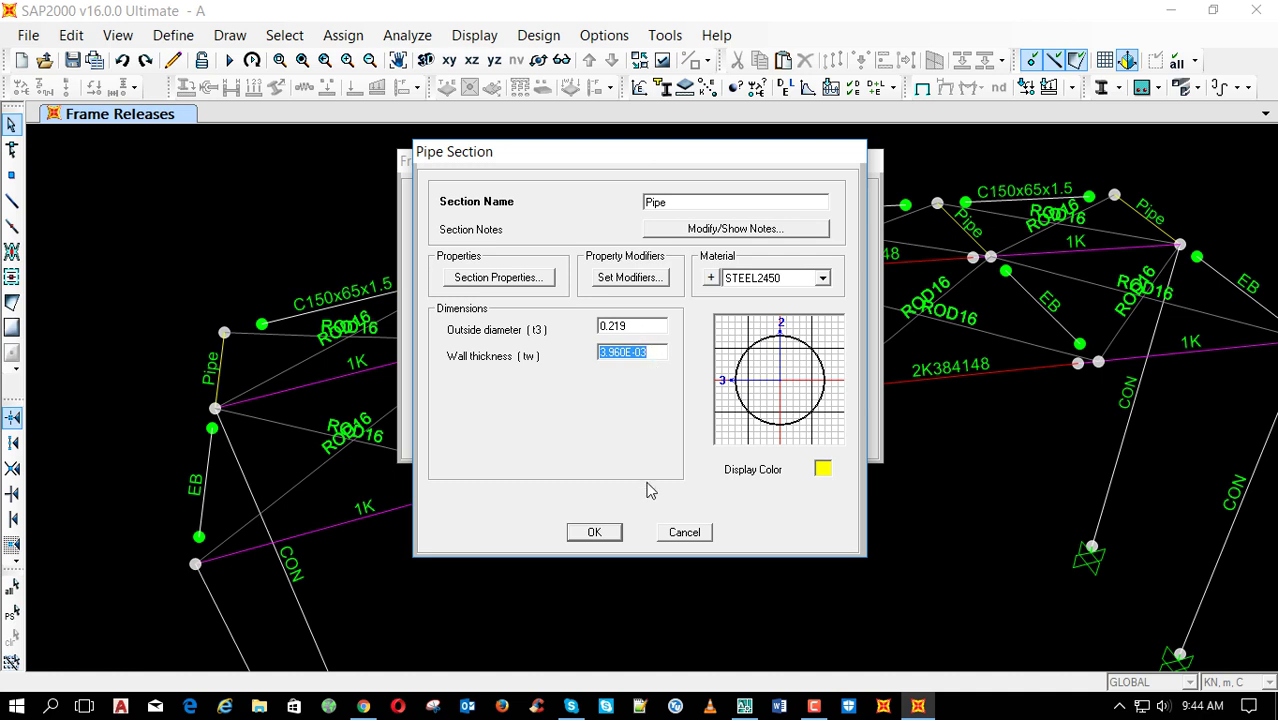
pyautogui.write('.00478')
pyautogui.doubleClick(642, 327)
pyautogui.click(594, 532)
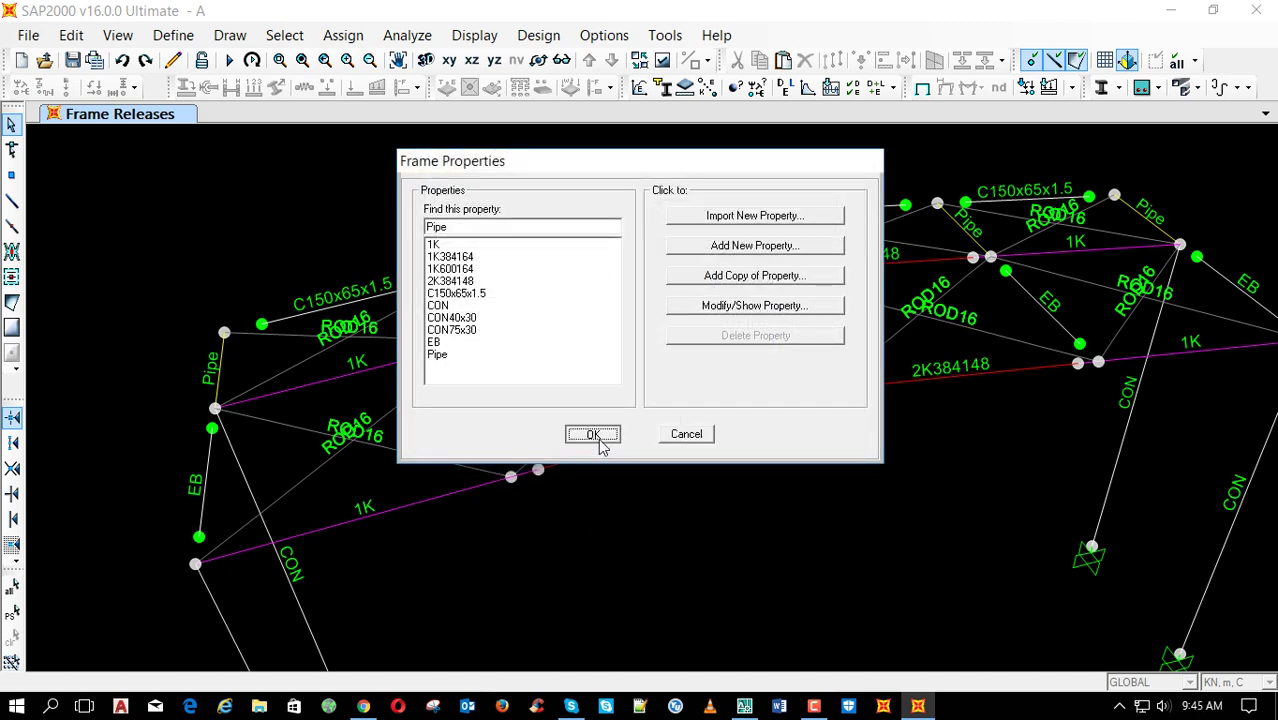
pyautogui.click(594, 434)
# Switch the 3-D view of the frame to the Extruded view type
pyautogui.click(538, 60)
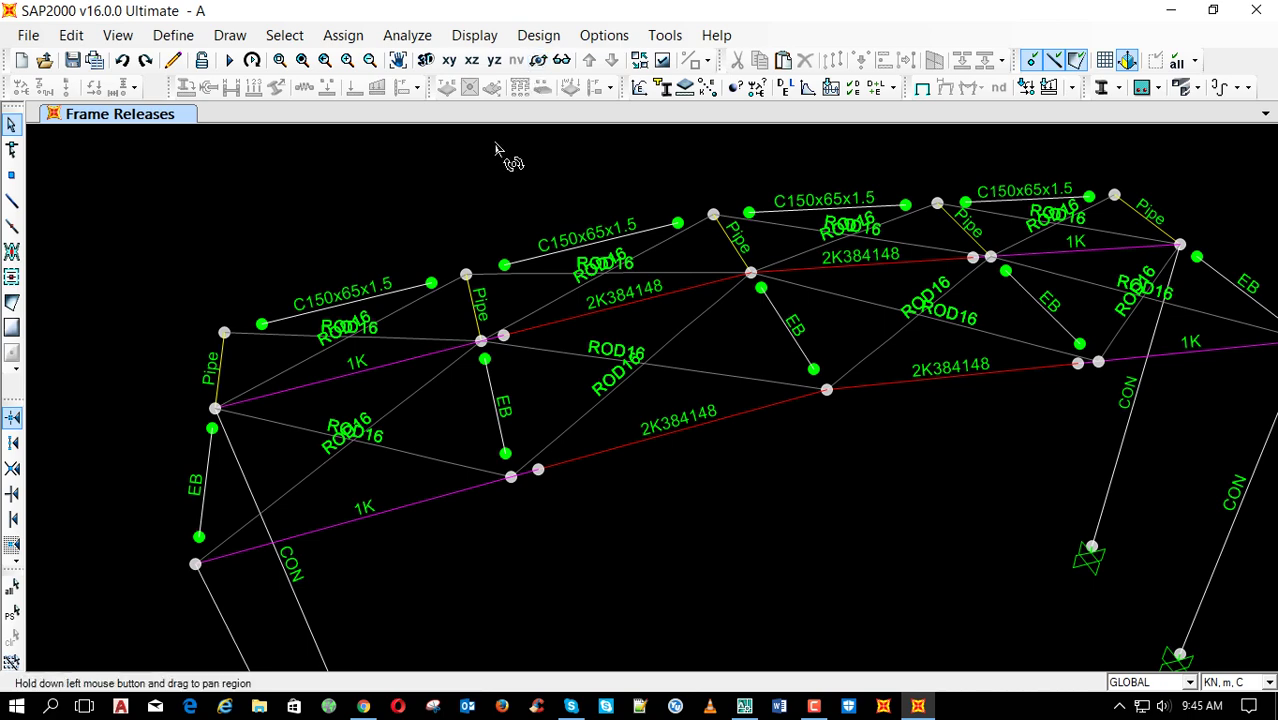
pyautogui.moveTo(496, 150)
pyautogui.mouseDown()
pyautogui.moveTo(502, 185)
pyautogui.moveTo(745, 174)
pyautogui.moveTo(819, 188)
pyautogui.moveTo(716, 249)
pyautogui.mouseUp()
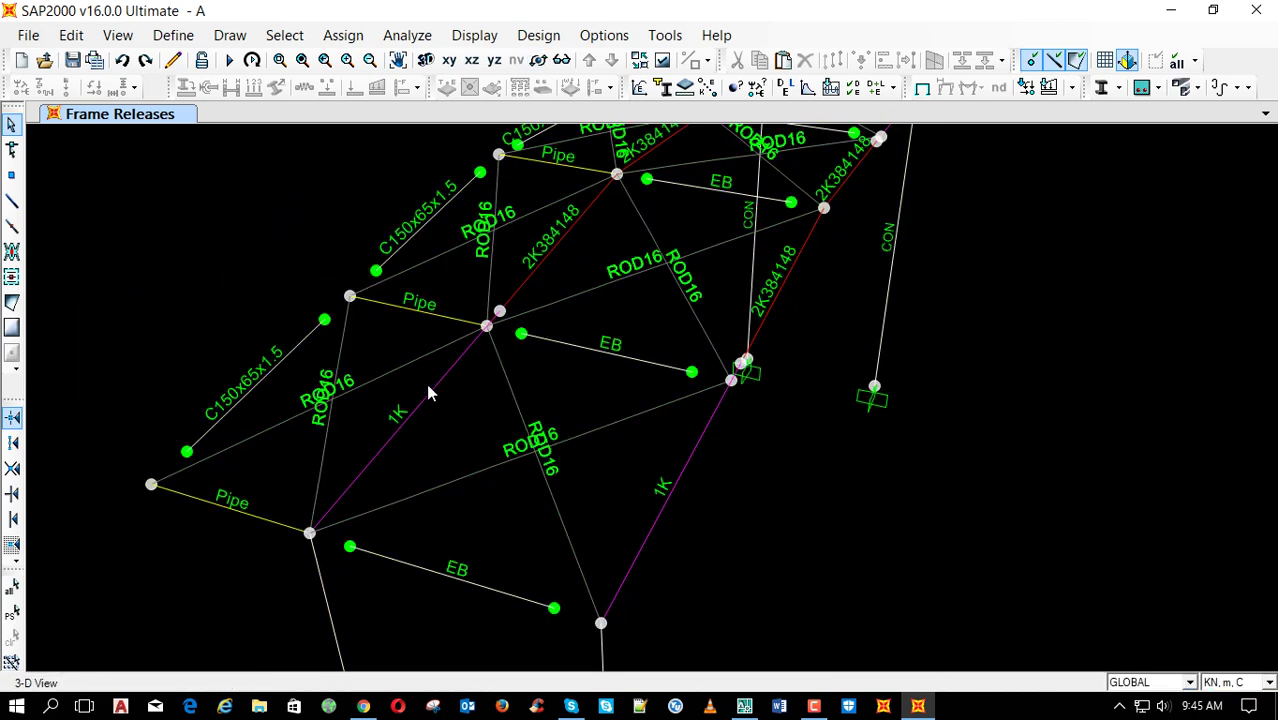
pyautogui.hotkey('ctrl', 'w')
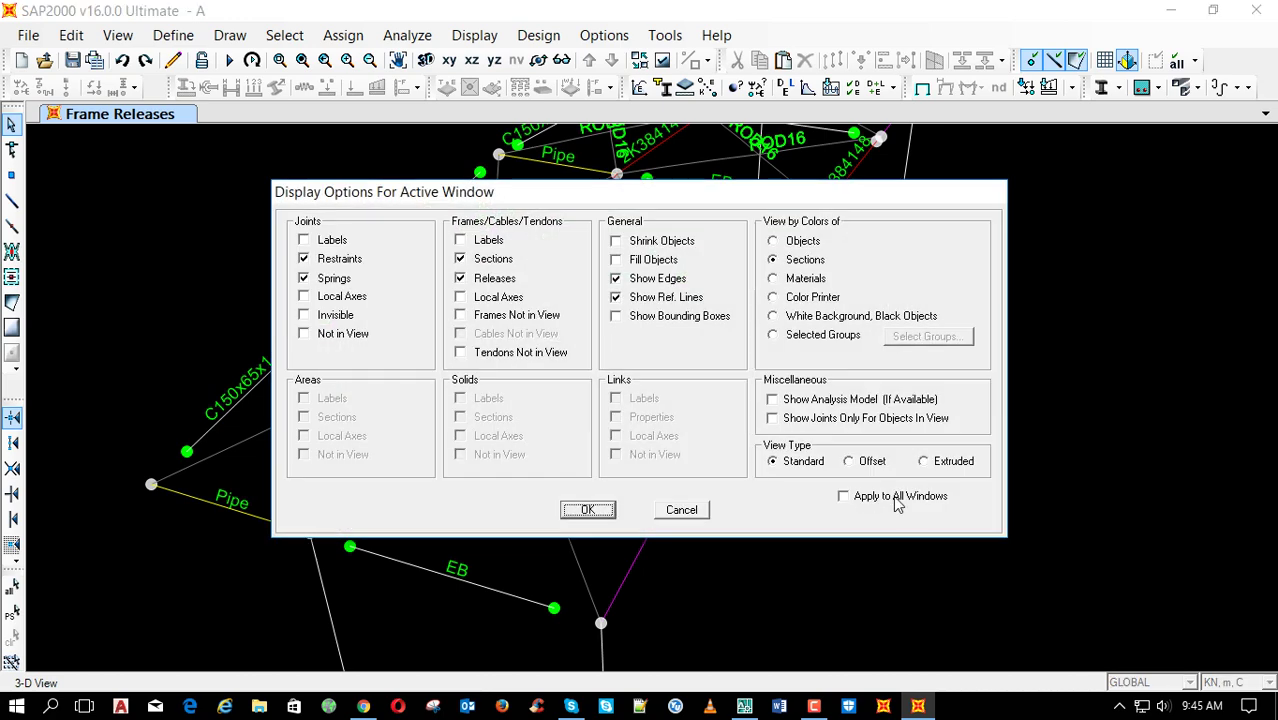
pyautogui.click(938, 462)
pyautogui.click(593, 501)
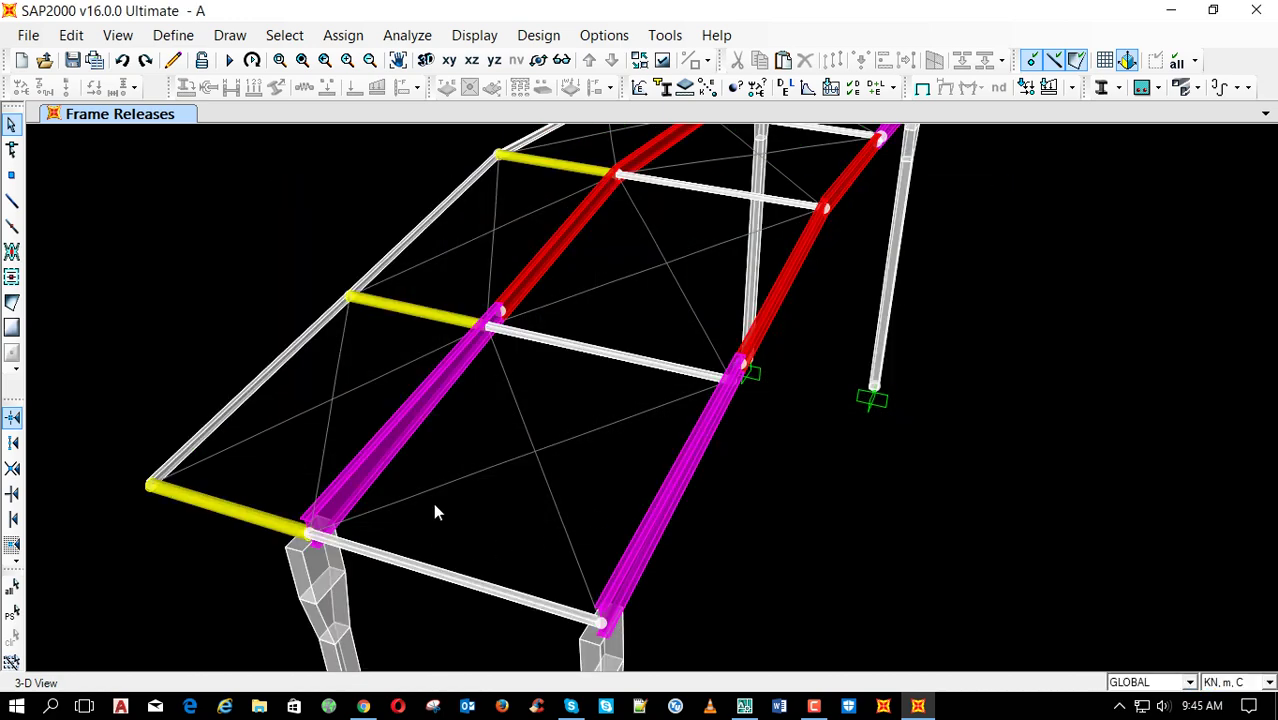
# Examine the extruded eave channel segment and the pipe connecting it to the rafter in the outer bay
pyautogui.moveTo(372, 325); pyautogui.dragTo(747, 472, button='middle')
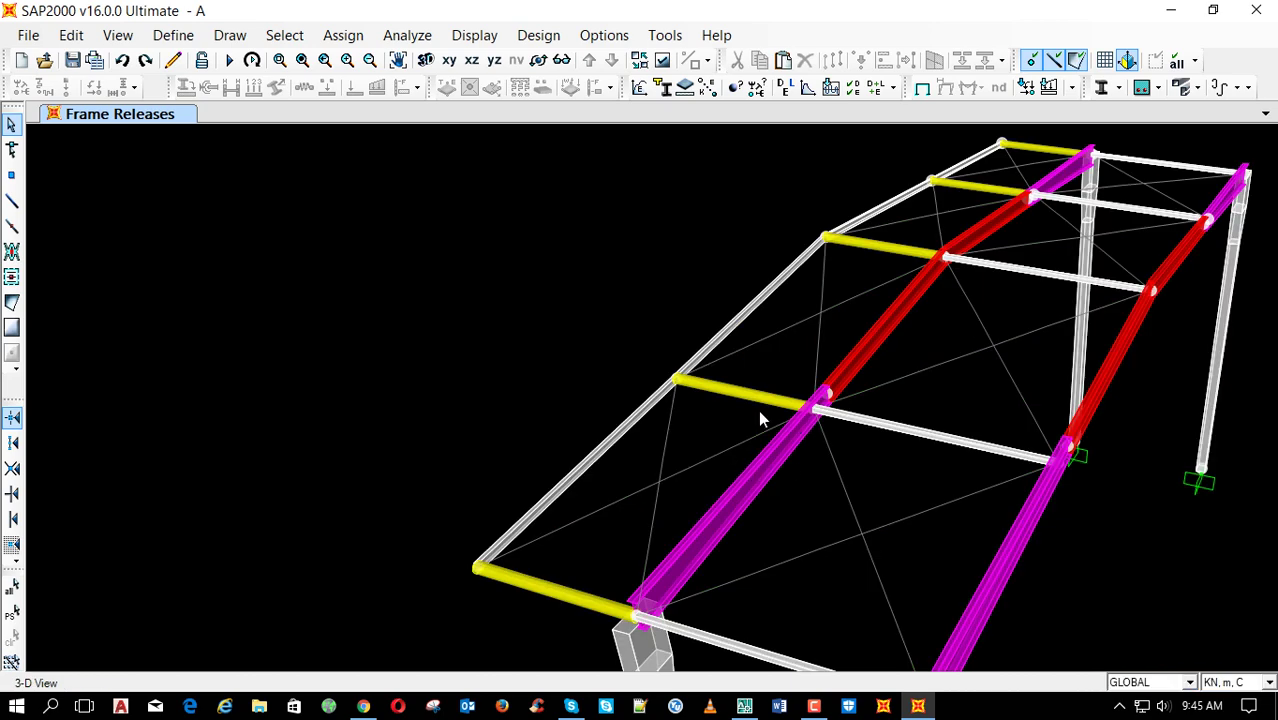
pyautogui.click(621, 433)
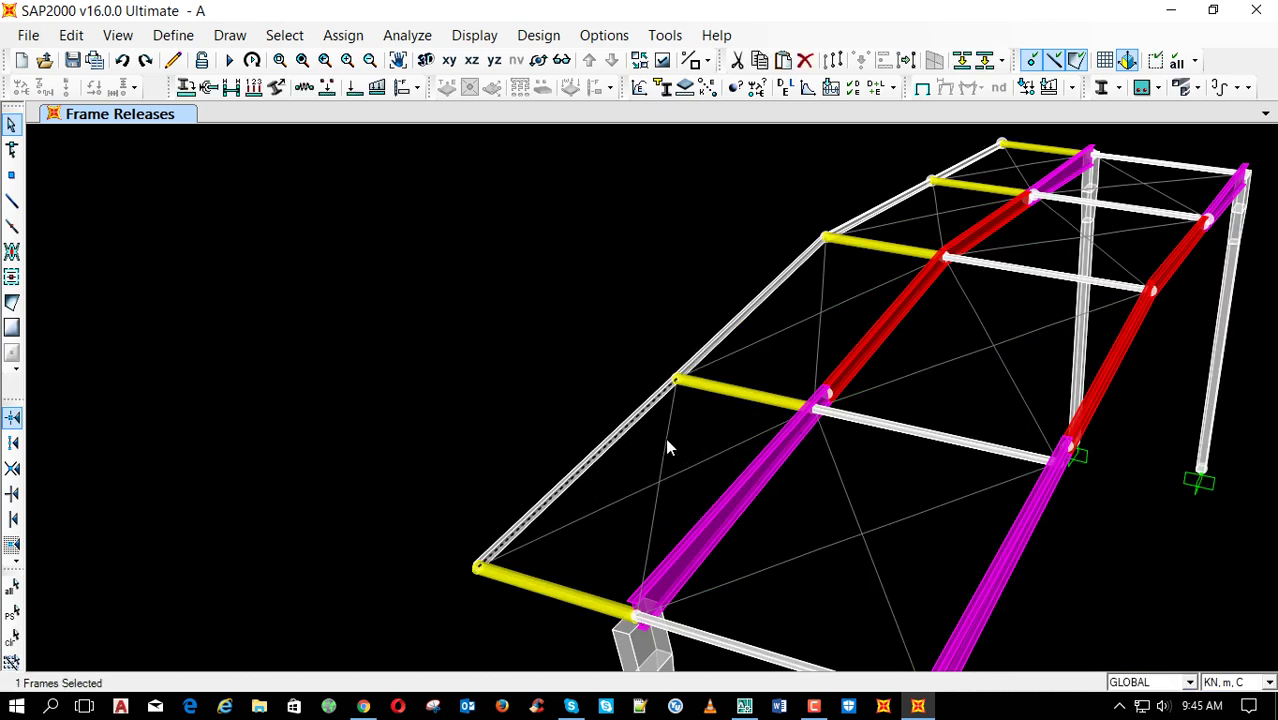
pyautogui.scroll(-3, 570, 293)
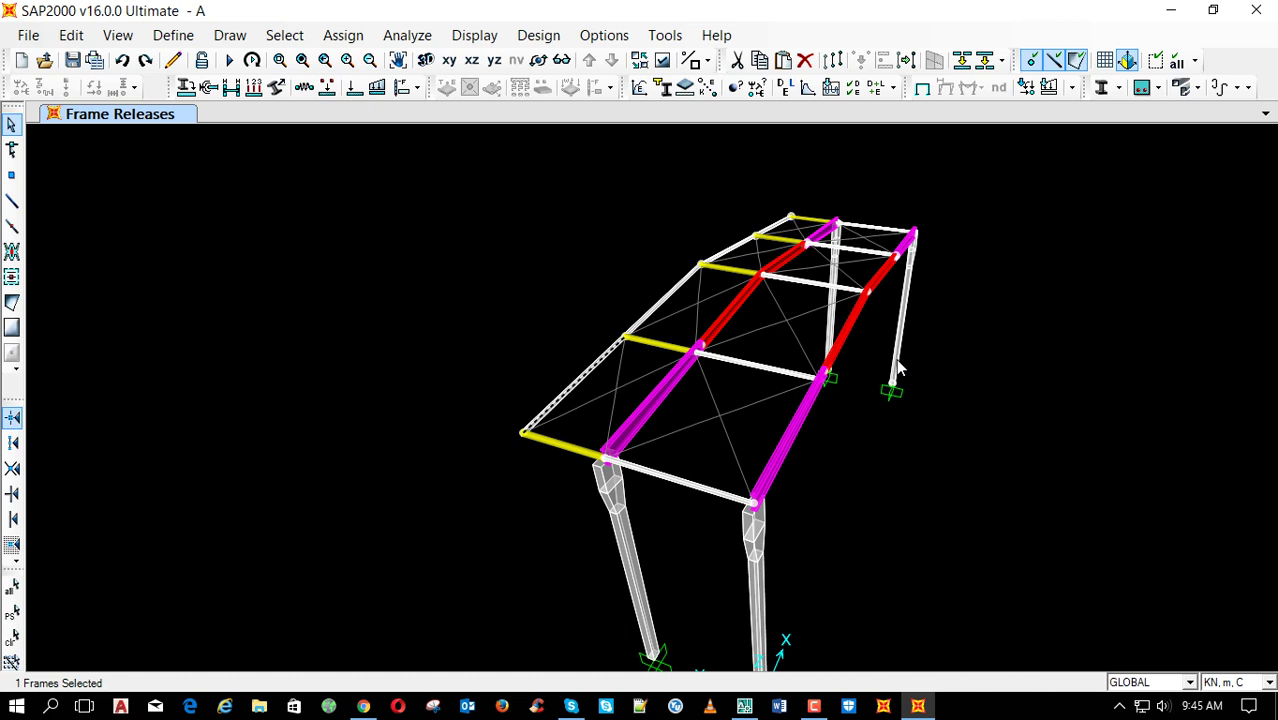
pyautogui.scroll(5, 519, 379)
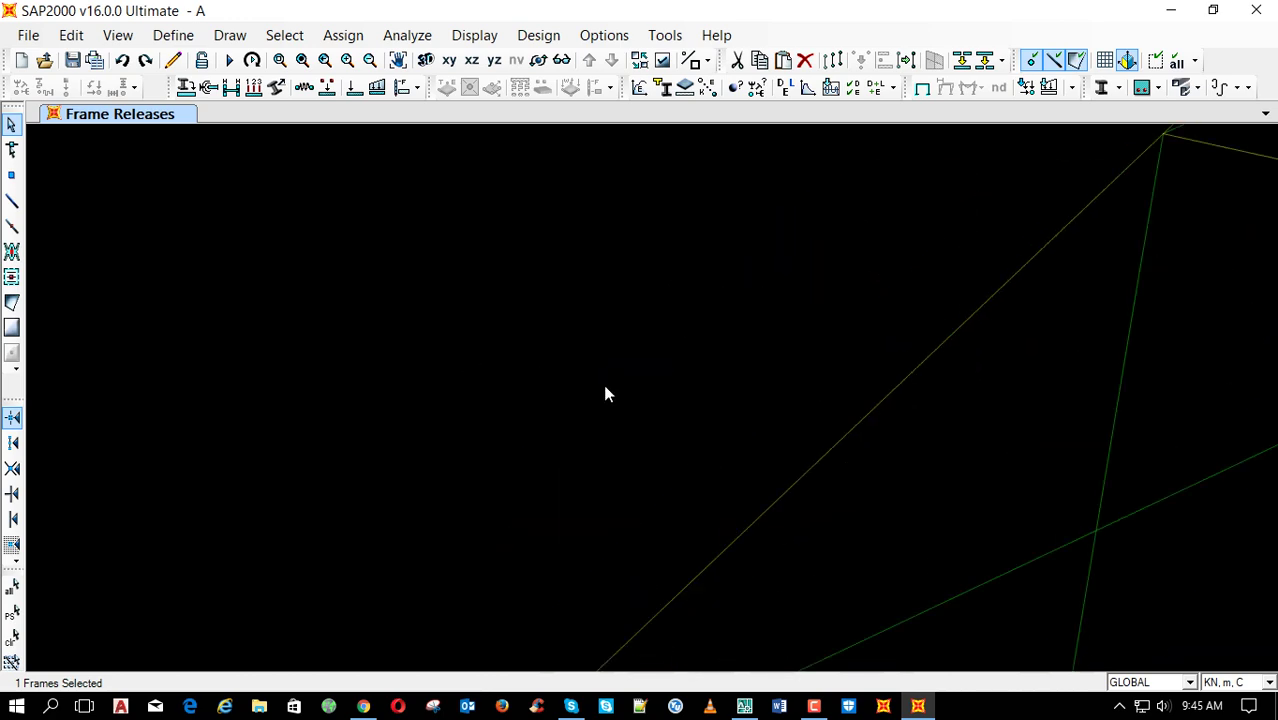
pyautogui.scroll(-2, 608, 394)
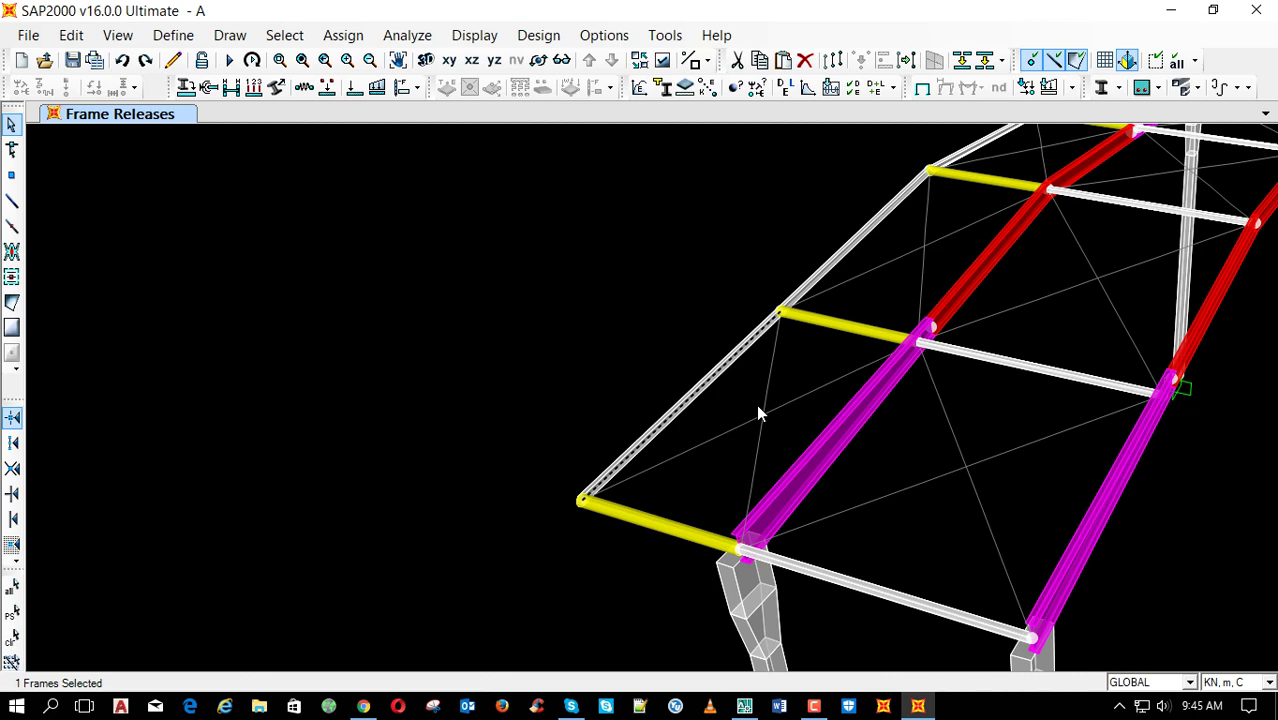
pyautogui.scroll(-2, 756, 404)
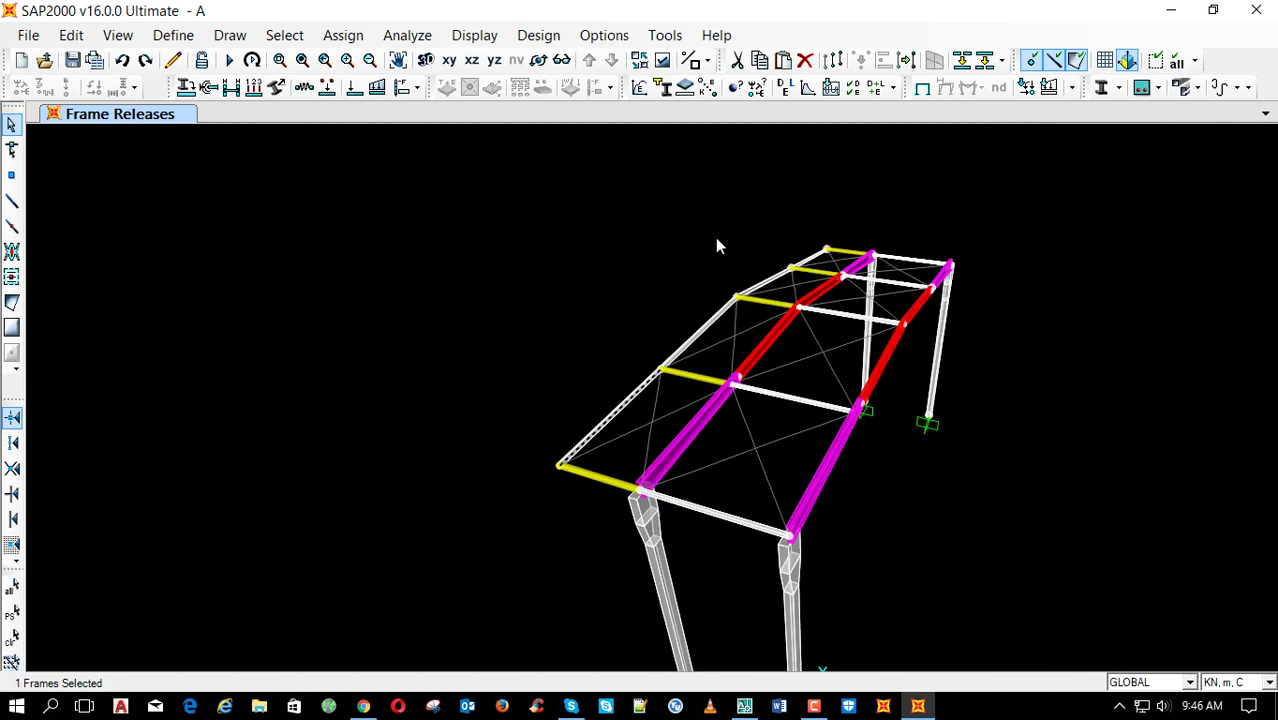
pyautogui.click(538, 60)
pyautogui.moveTo(1135, 380); pyautogui.dragTo(970, 432)
pyautogui.scroll(3, 485, 352)
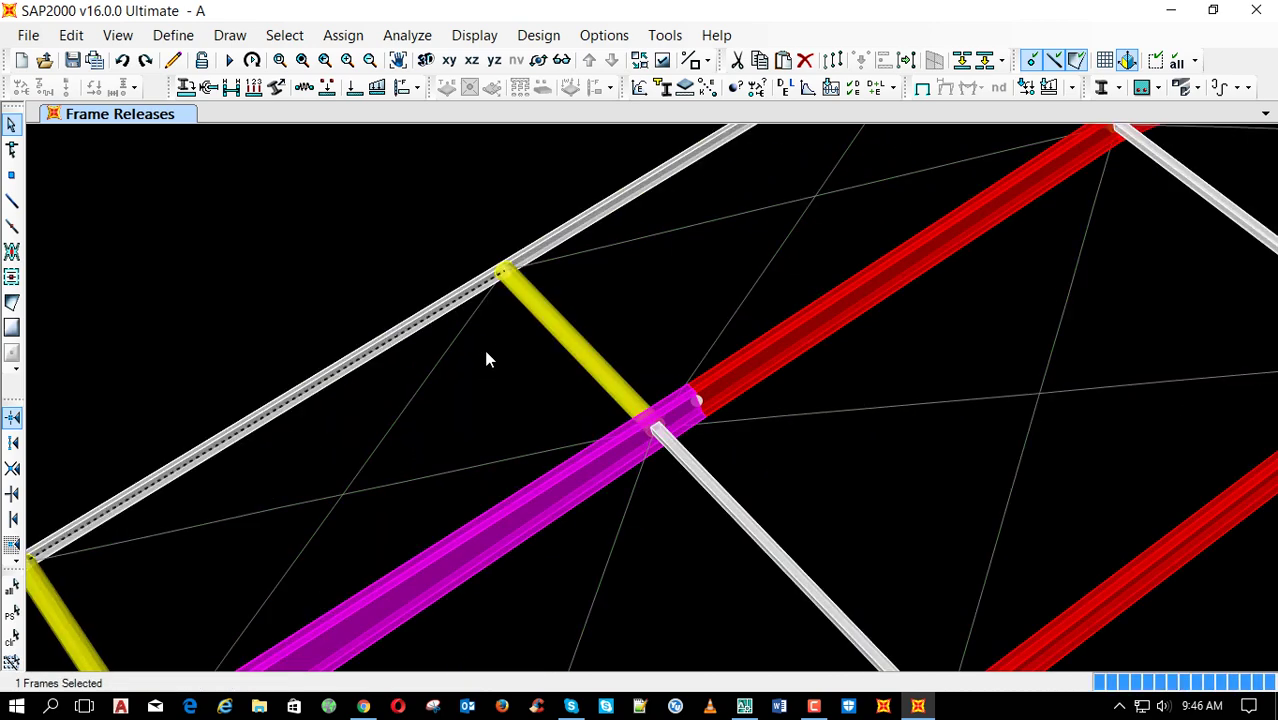
pyautogui.click(571, 328)
pyautogui.click(598, 318)
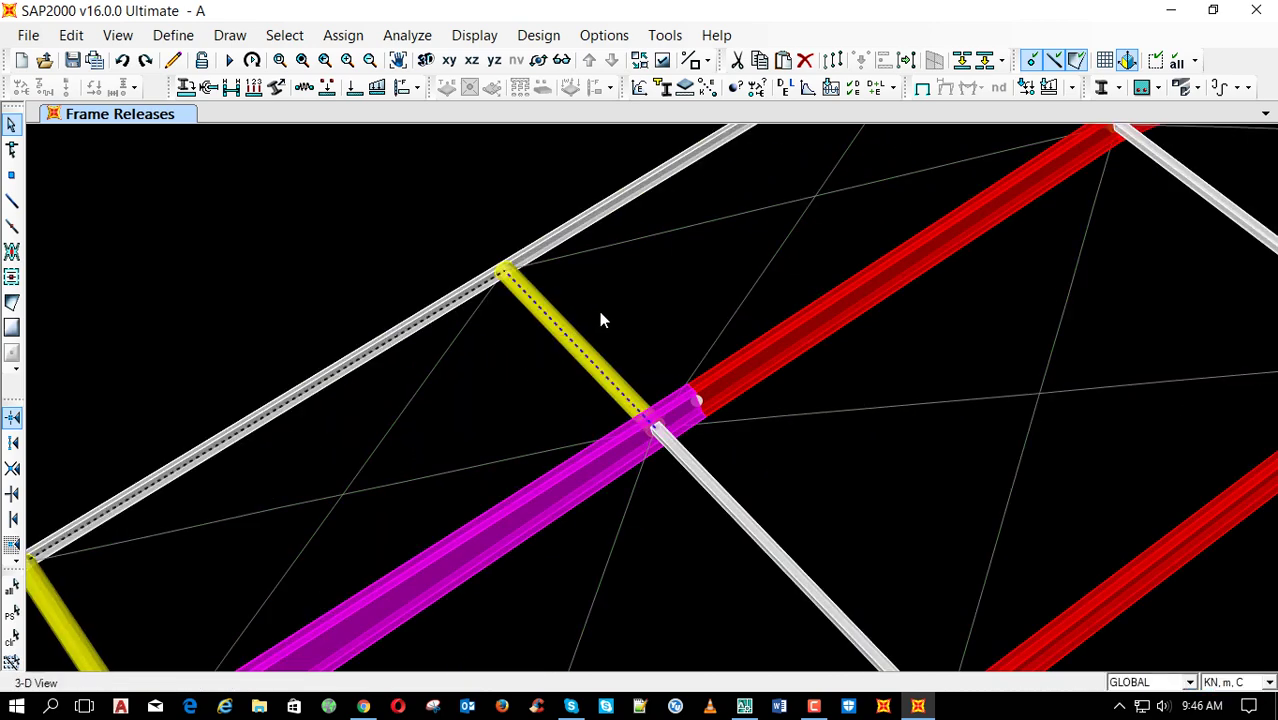
# Examine the extruded channel line, its connecting pipes and the rafters across the whole outer bay
pyautogui.scroll(-2, 601, 312)
pyautogui.scroll(3, 455, 370)
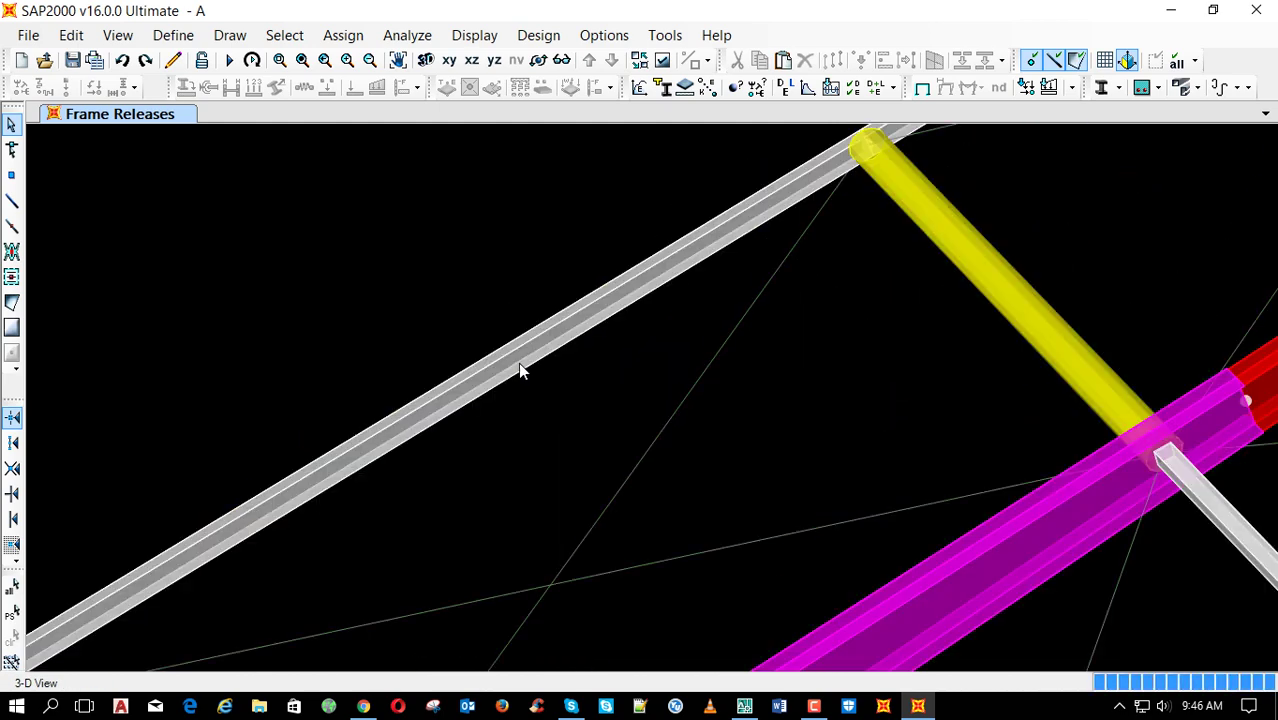
pyautogui.click(534, 348)
pyautogui.scroll(-2, 525, 315)
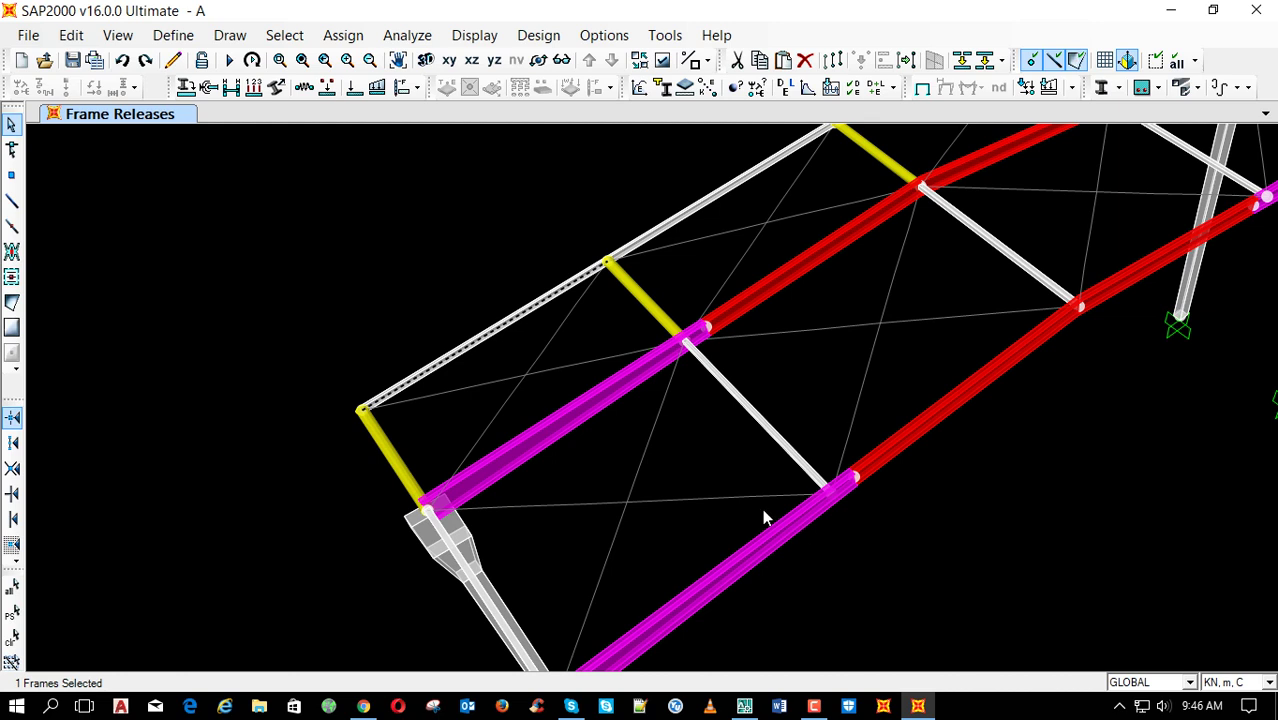
pyautogui.click(583, 409)
pyautogui.hotkey('ctrl', 'q')
pyautogui.click(648, 303)
pyautogui.press('F4')
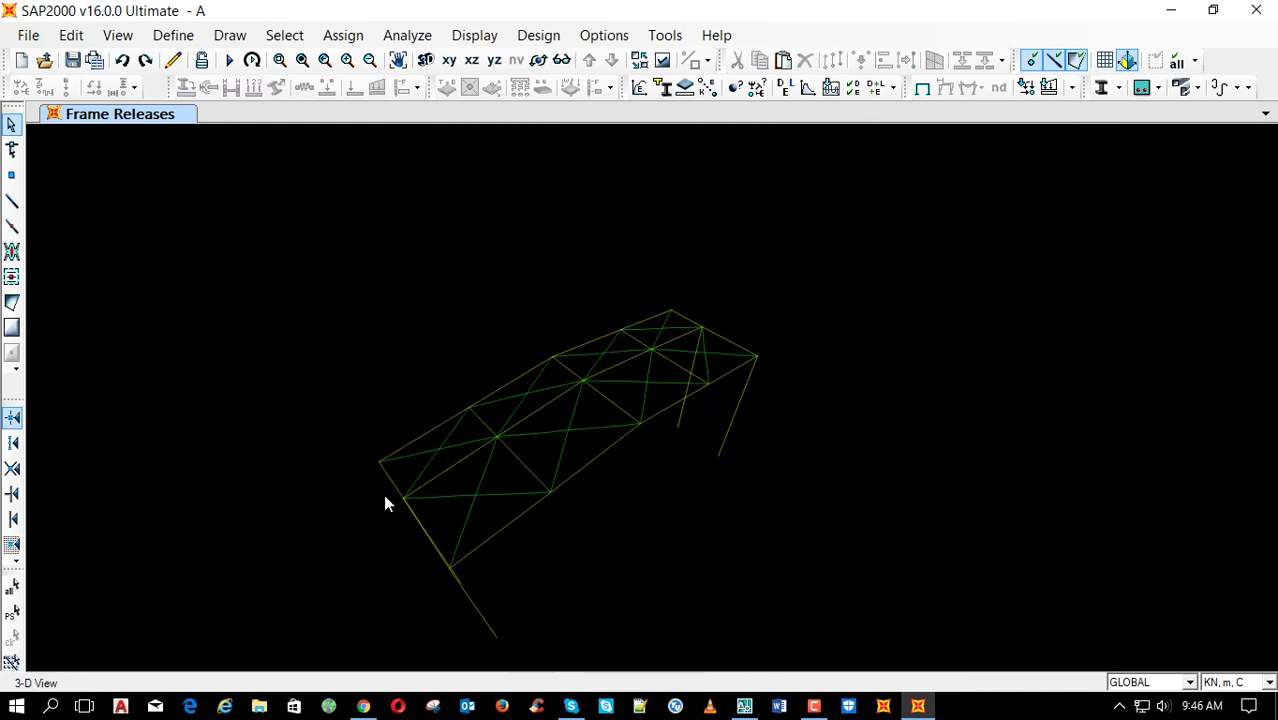
pyautogui.scroll(2, 512, 412)
pyautogui.middleClick(445, 473)
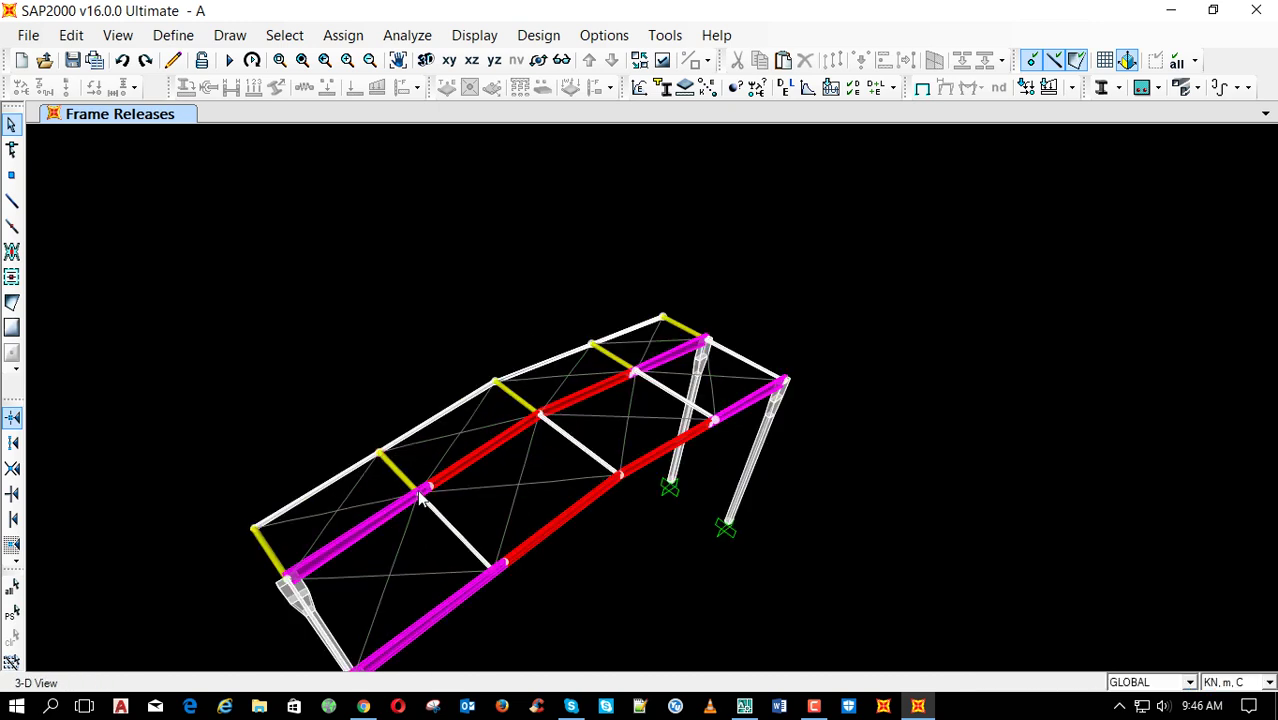
pyautogui.moveTo(445, 473); pyautogui.dragTo(522, 400, button='middle')
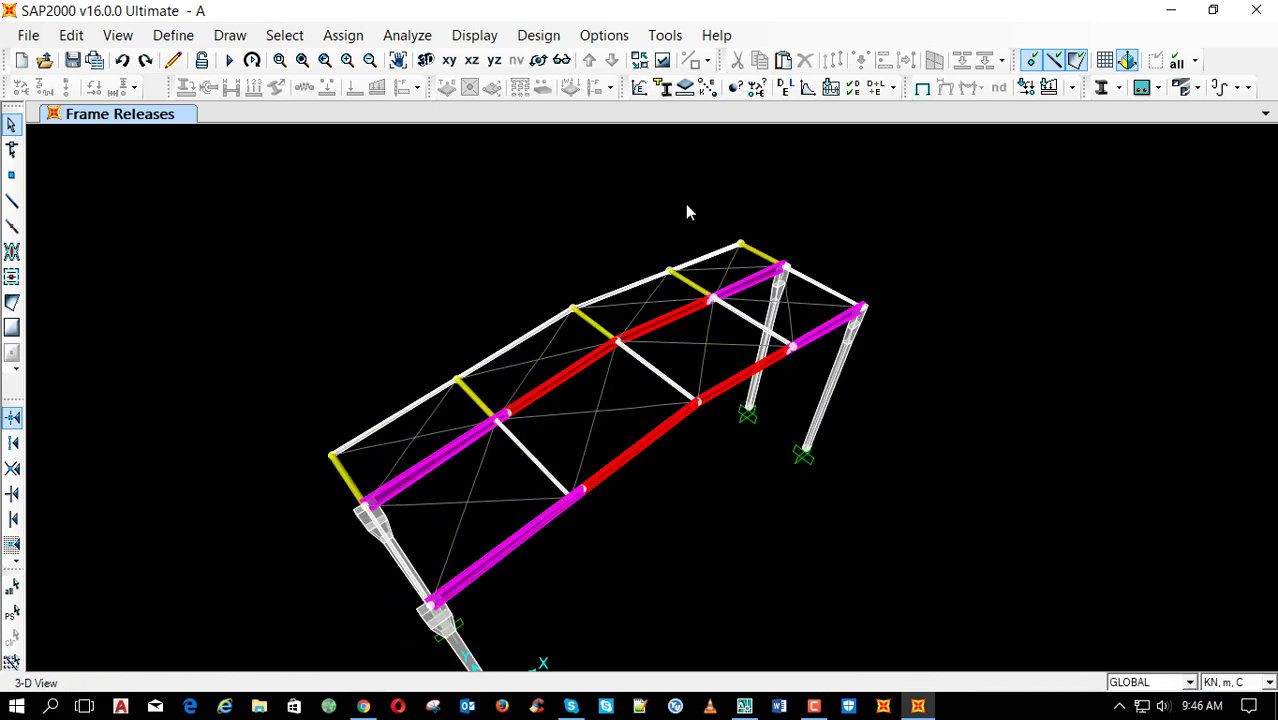
# Review the Pipe section's definition in the frame properties without modifying it
pyautogui.click(664, 88)
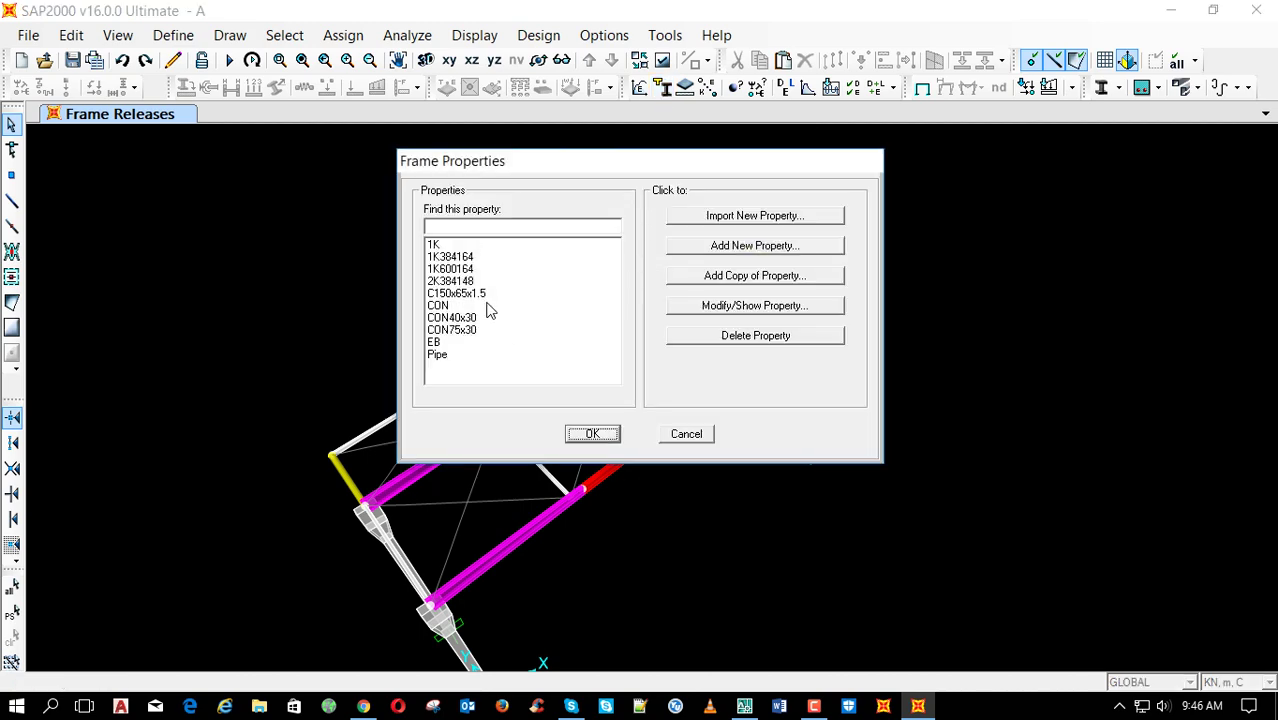
pyautogui.click(474, 356)
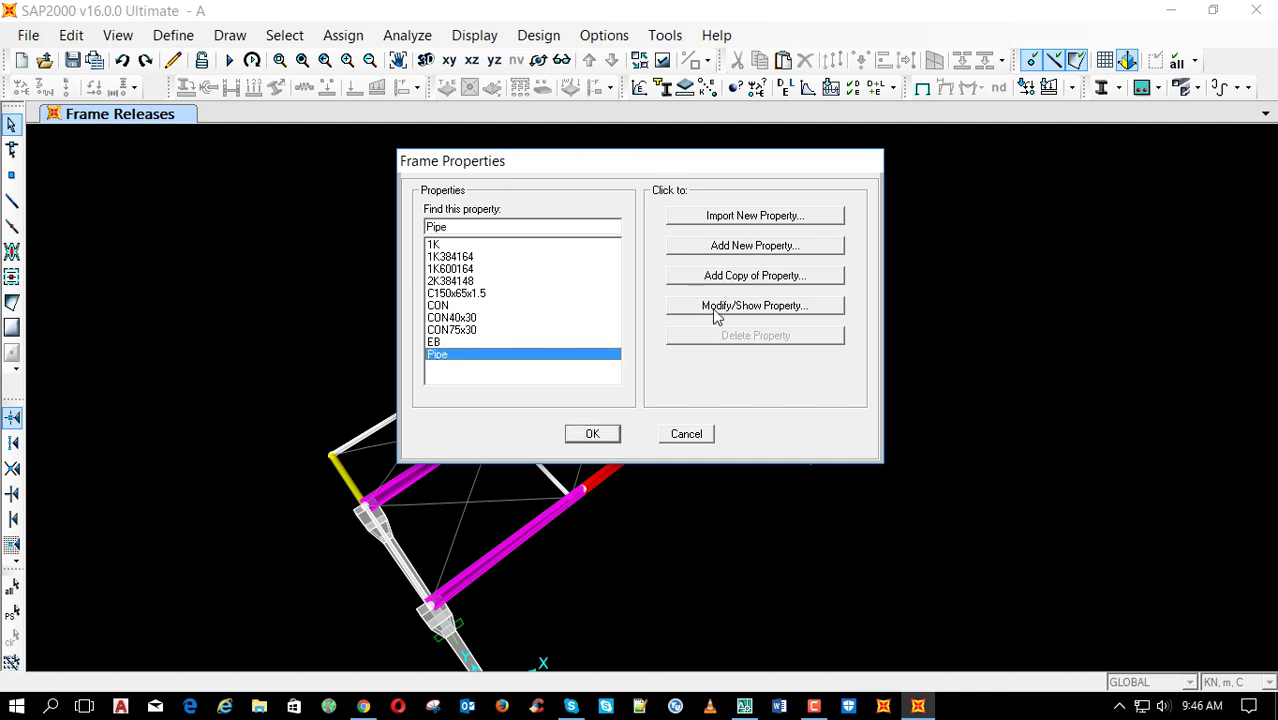
pyautogui.click(713, 306)
pyautogui.press('Escape')
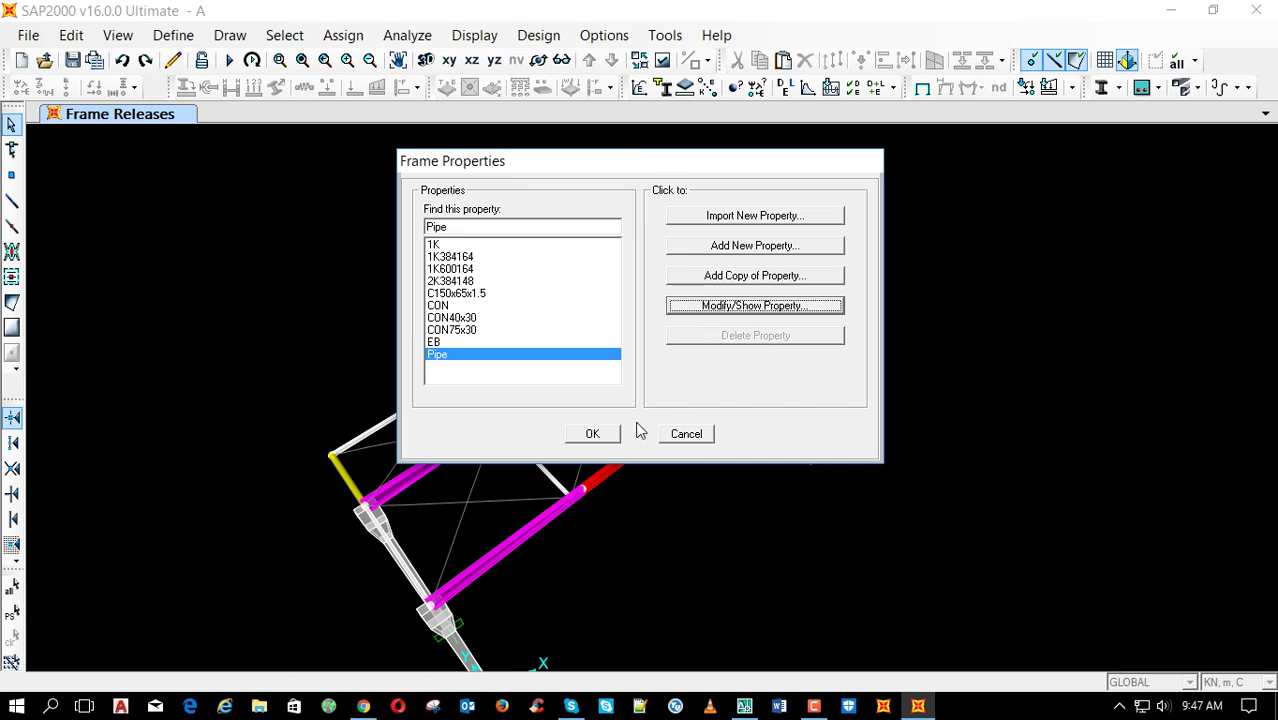
pyautogui.click(686, 434)
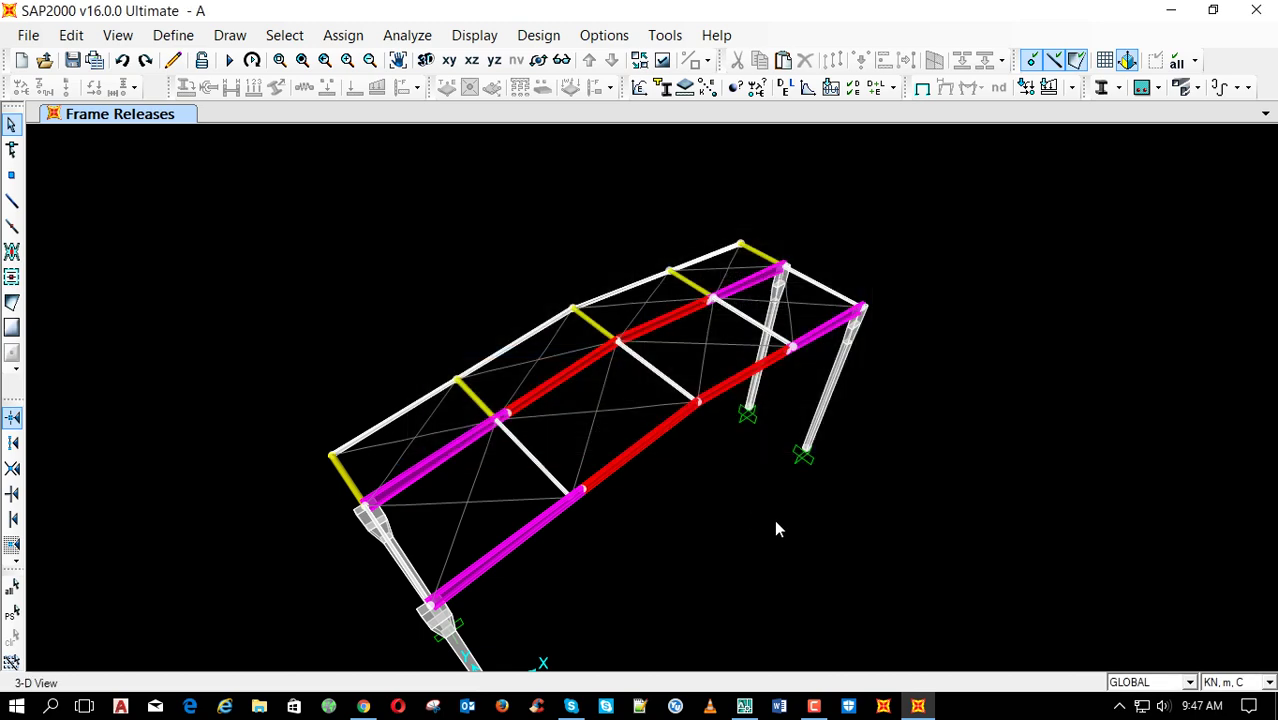
# Run the analysis and steel design check, displaying P-M ratio colors and values for the pipe-and-channel bay
pyautogui.press('F5')
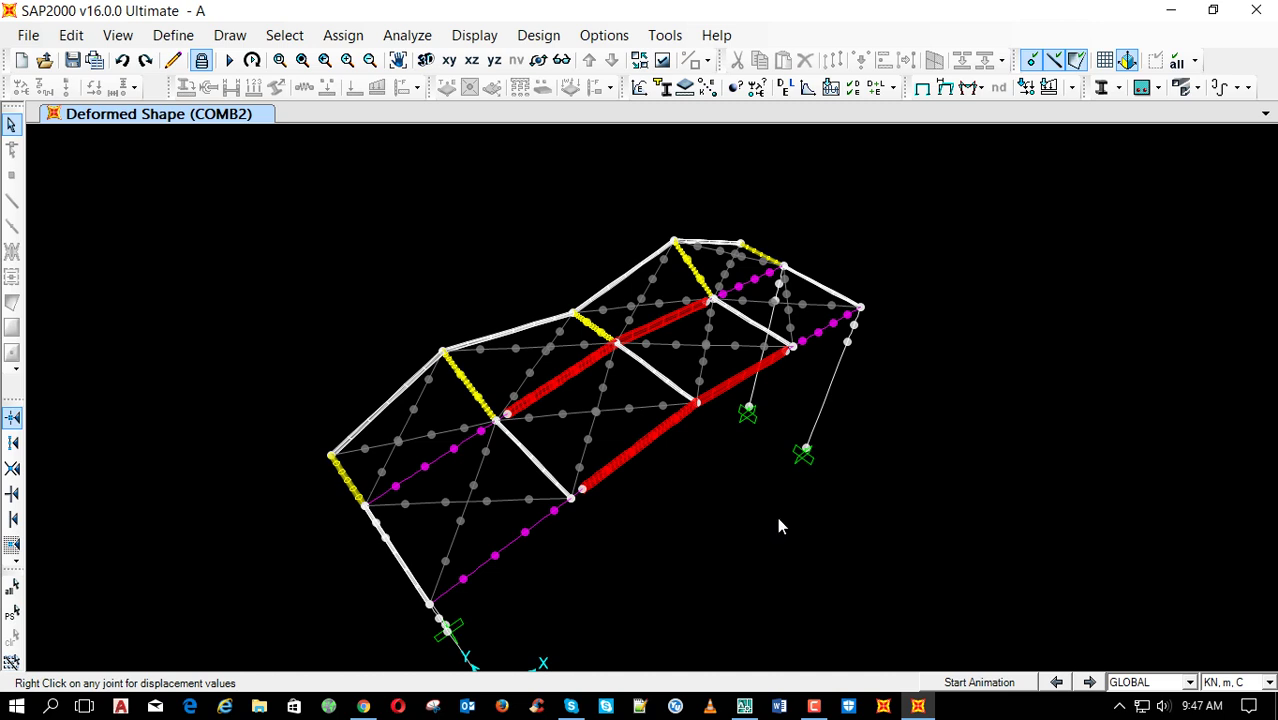
pyautogui.hotkey('shift', 'F5')
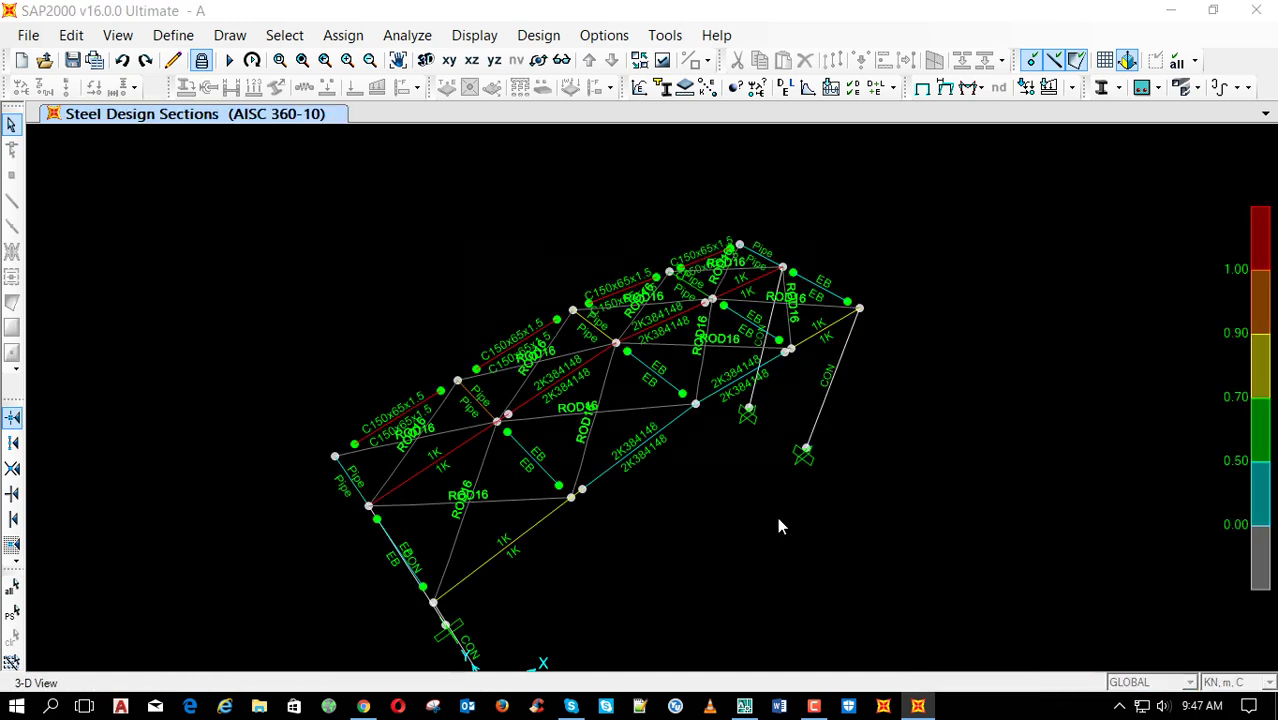
pyautogui.hotkey('shift', 'F6')
pyautogui.press('Return')
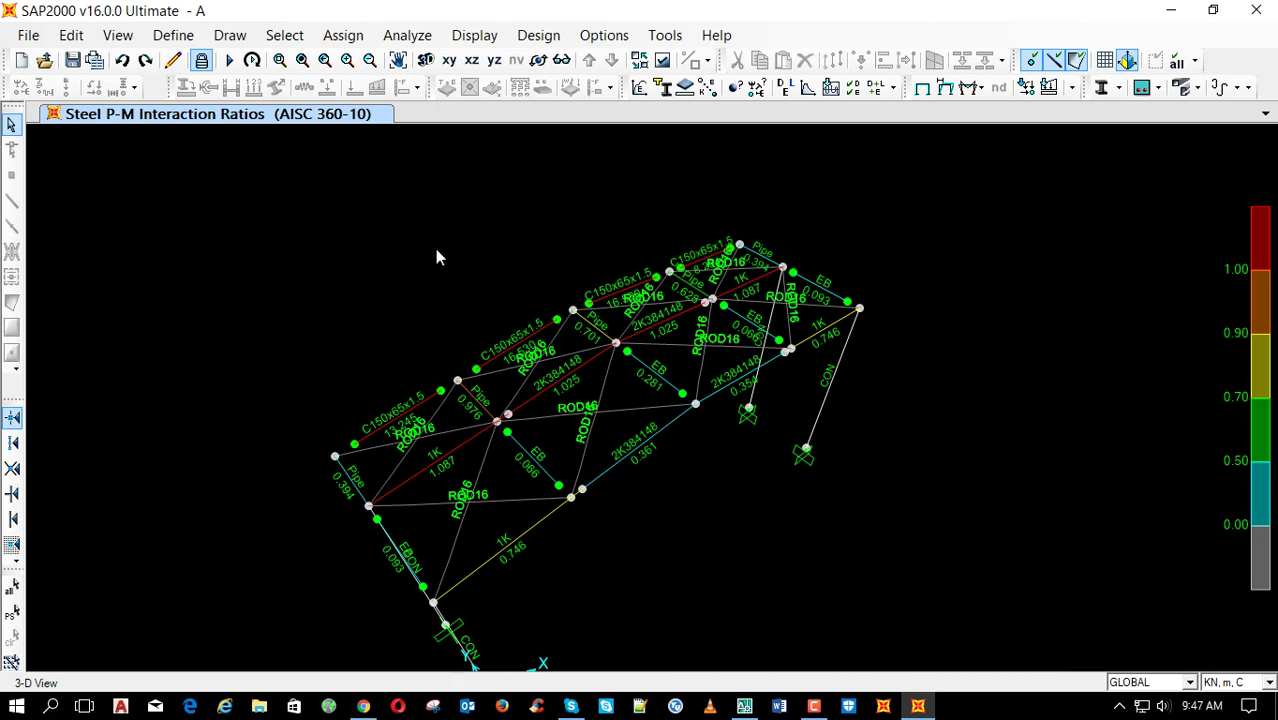
# Unlock the model, deleting its analysis results, and turn off the extruded display of the frame members
pyautogui.click(201, 60)
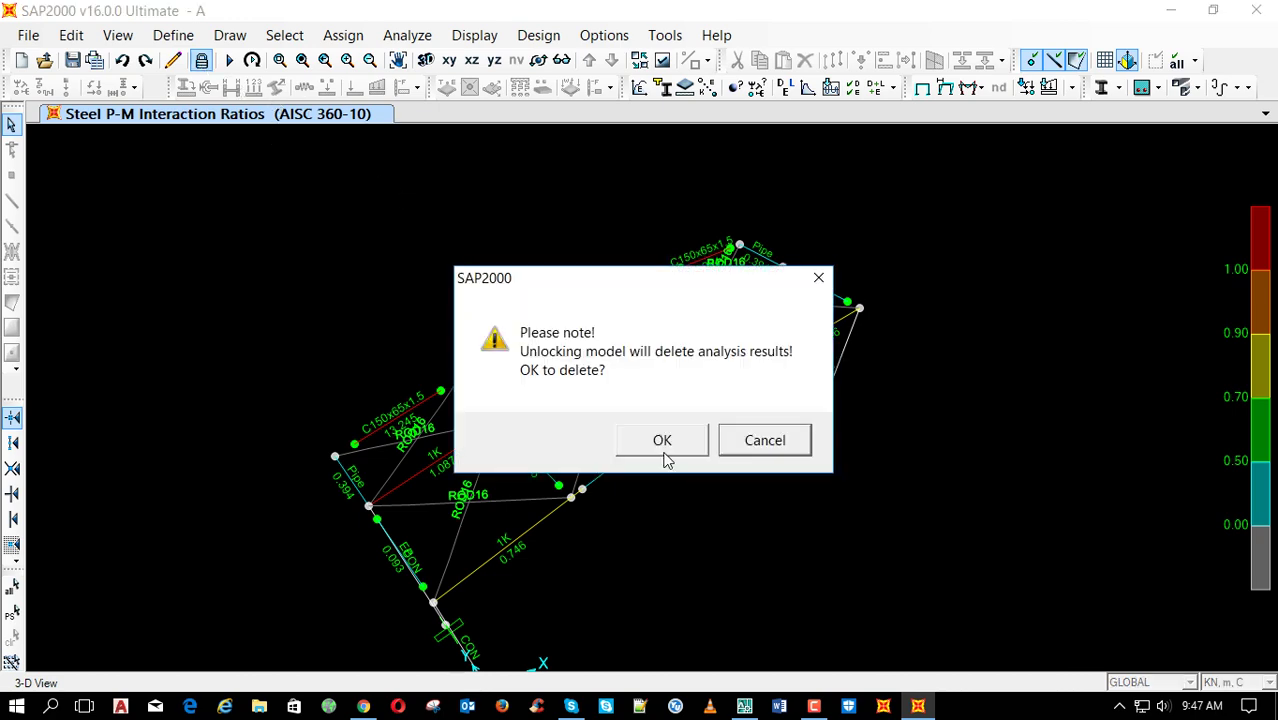
pyautogui.click(664, 442)
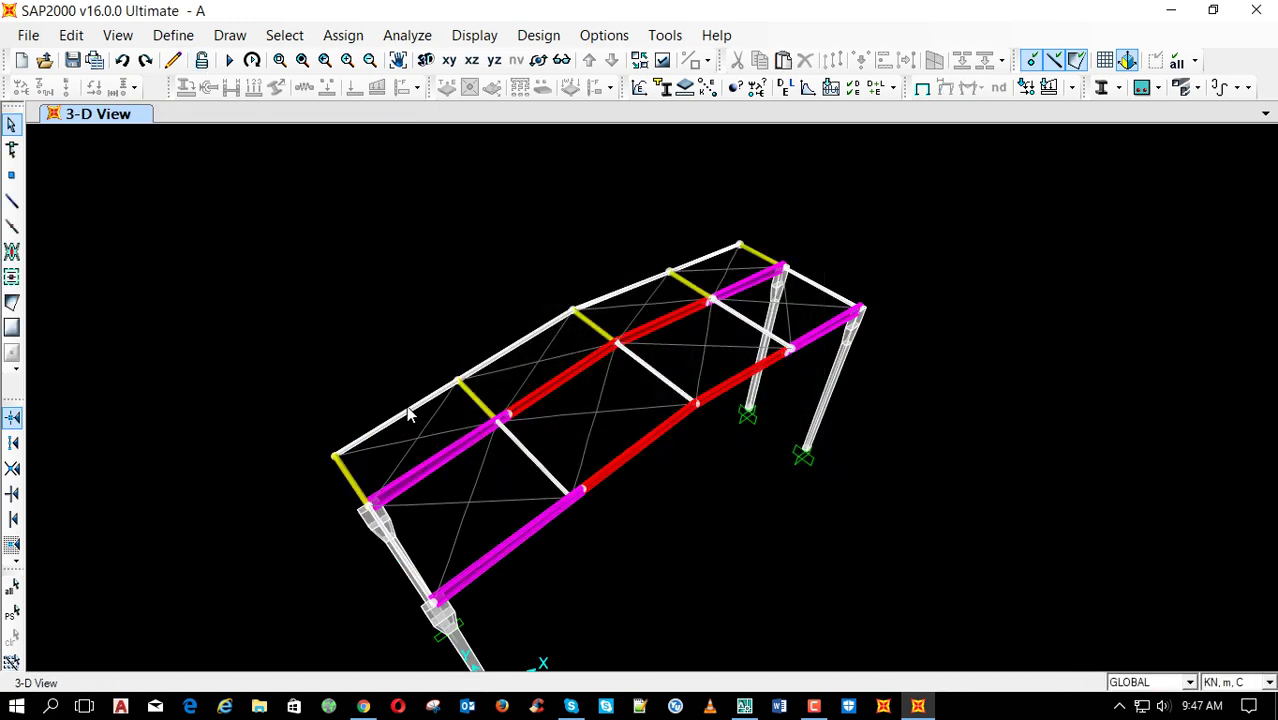
pyautogui.hotkey('ctrl', 'w')
pyautogui.click(795, 462)
pyautogui.click(588, 510)
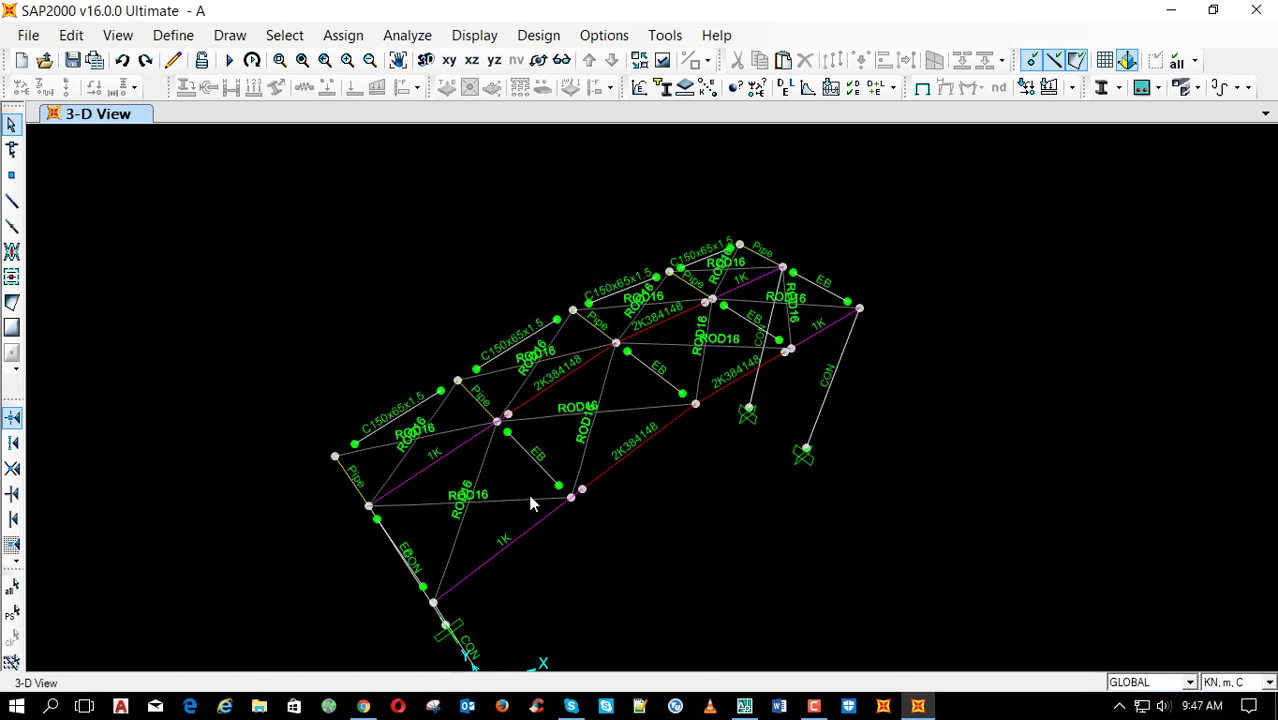
# Join the four C150x65x1.5 channel segments into two continuous members, one on each roof slope
pyautogui.click(412, 408)
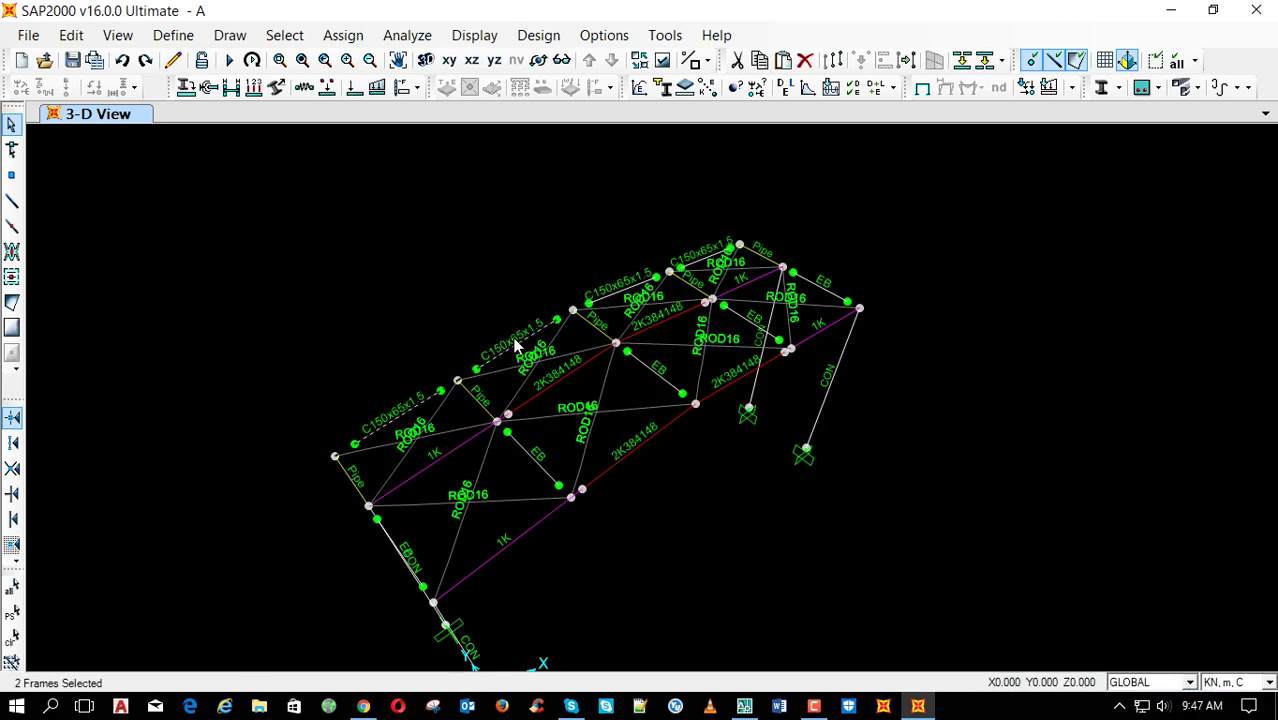
pyautogui.click(628, 292)
pyautogui.click(705, 262)
pyautogui.click(707, 262)
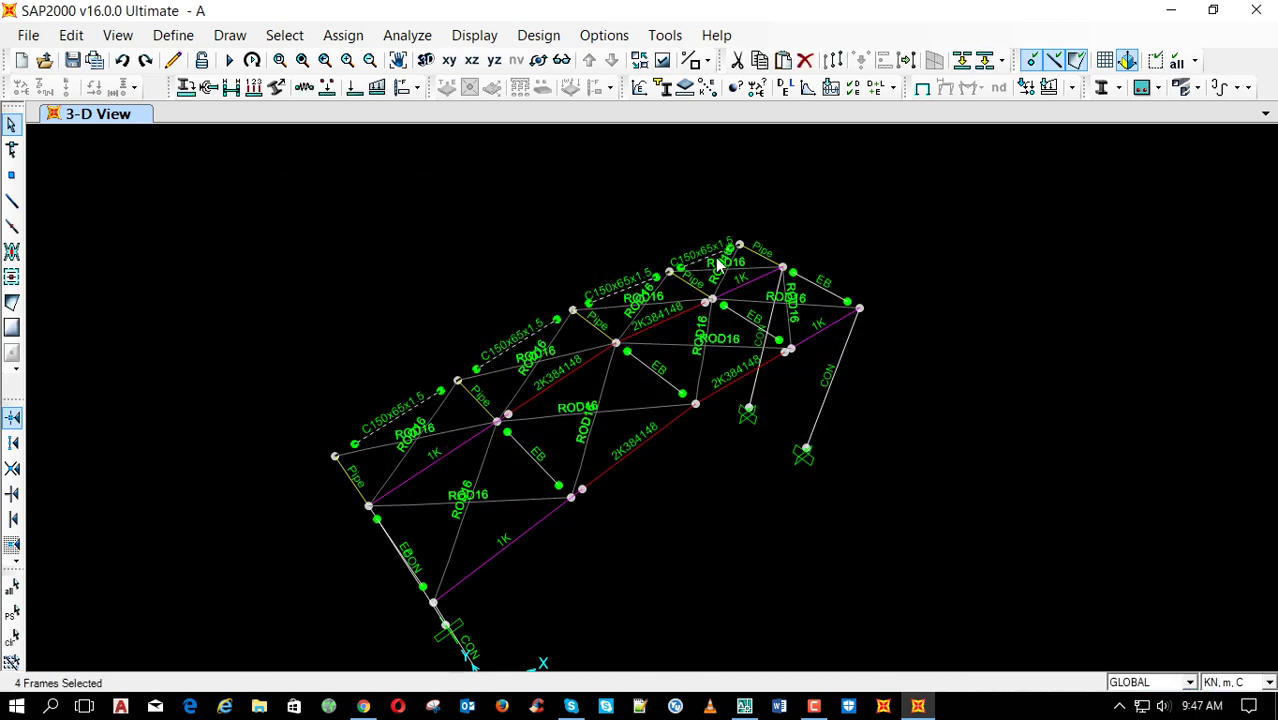
pyautogui.press('Delete')
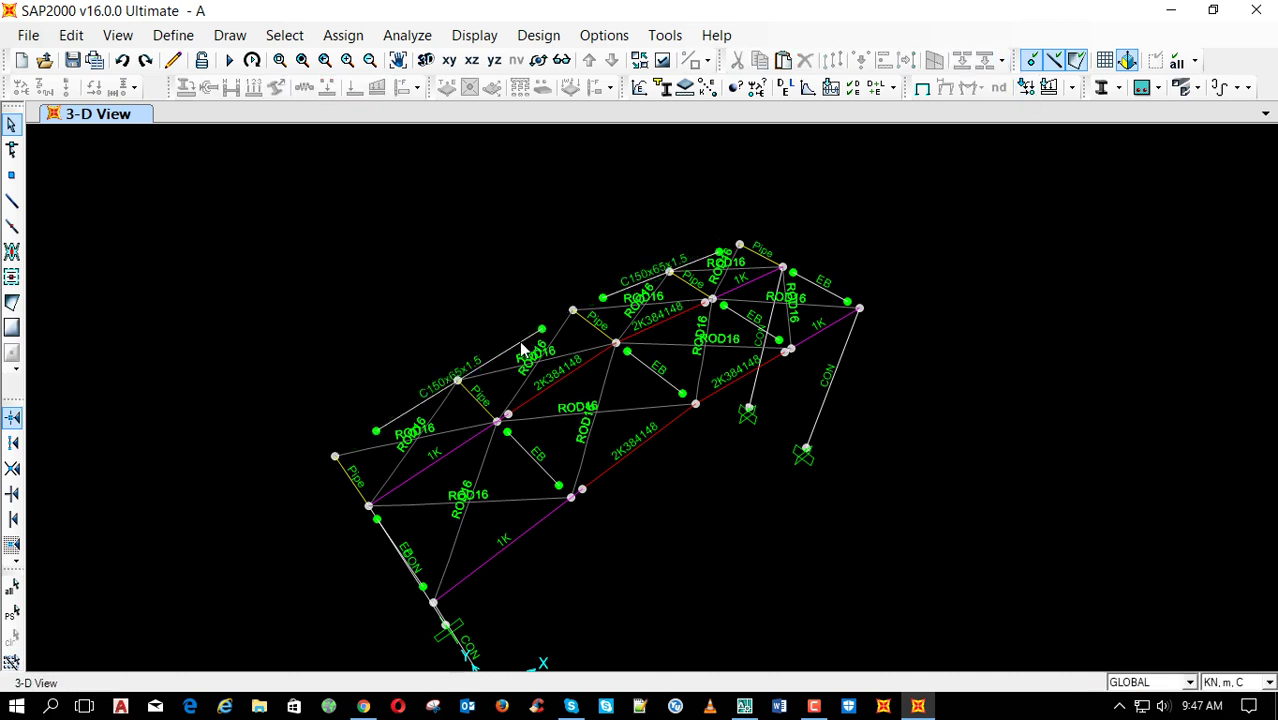
# Rerun all load cases and the steel design check with the joined channels, displaying the P-M ratio colors and values
pyautogui.press('F5')
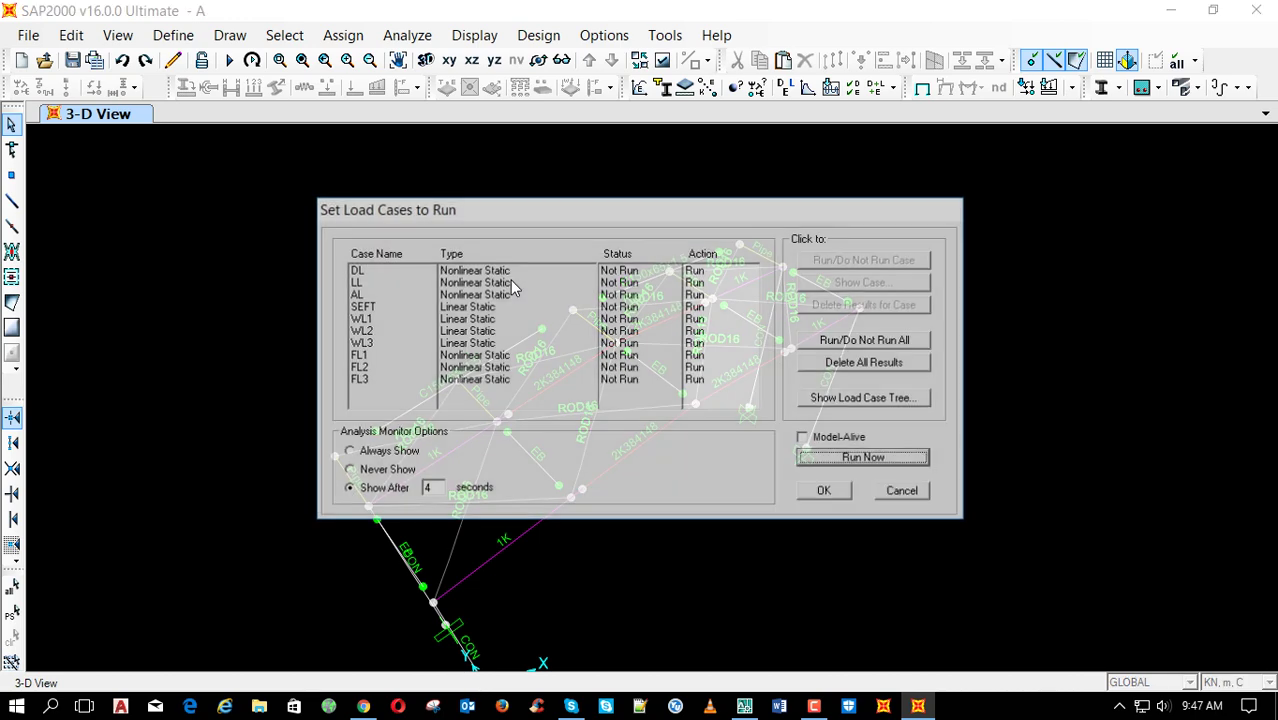
pyautogui.press('Return')
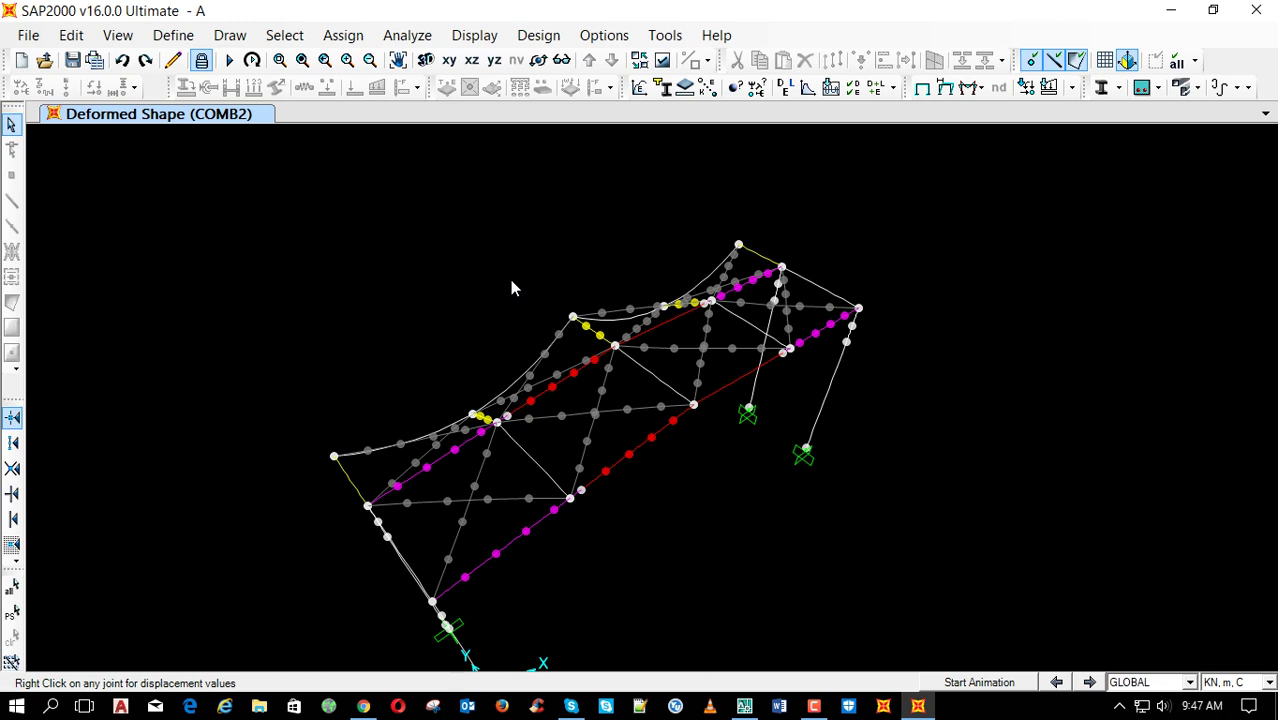
pyautogui.press('F5')
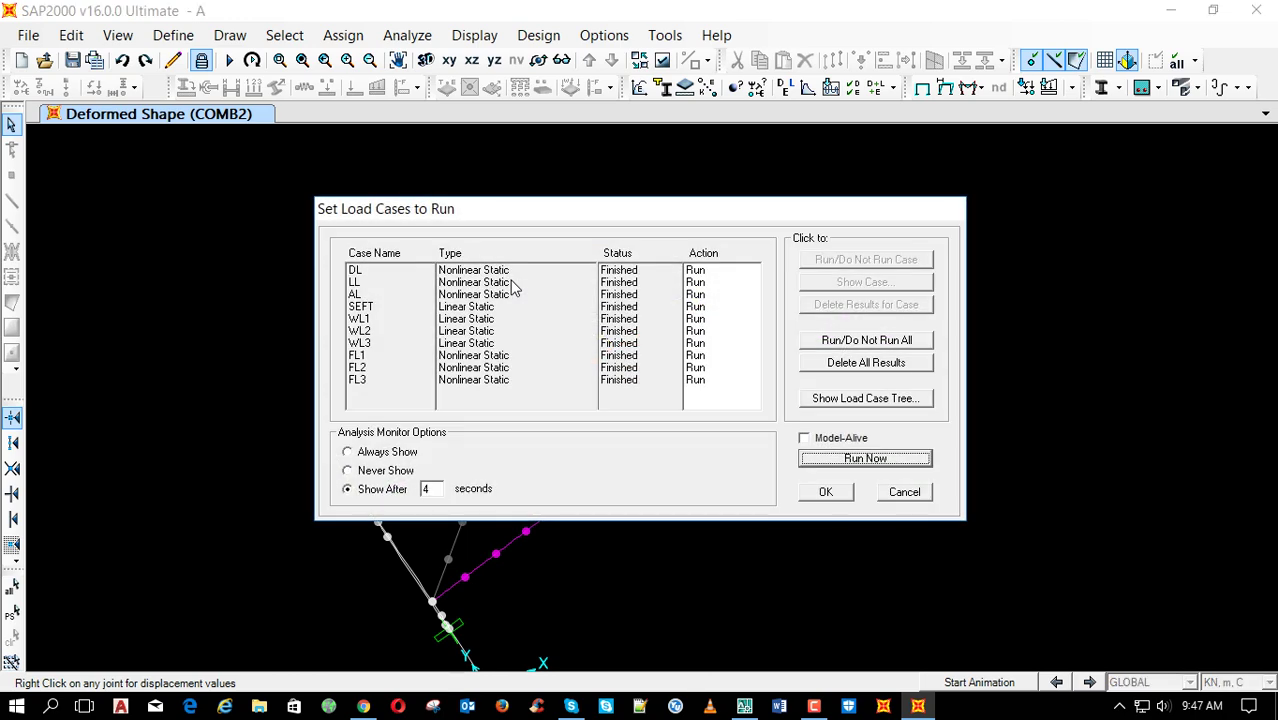
pyautogui.press('Escape')
pyautogui.hotkey('shift', 'F5')
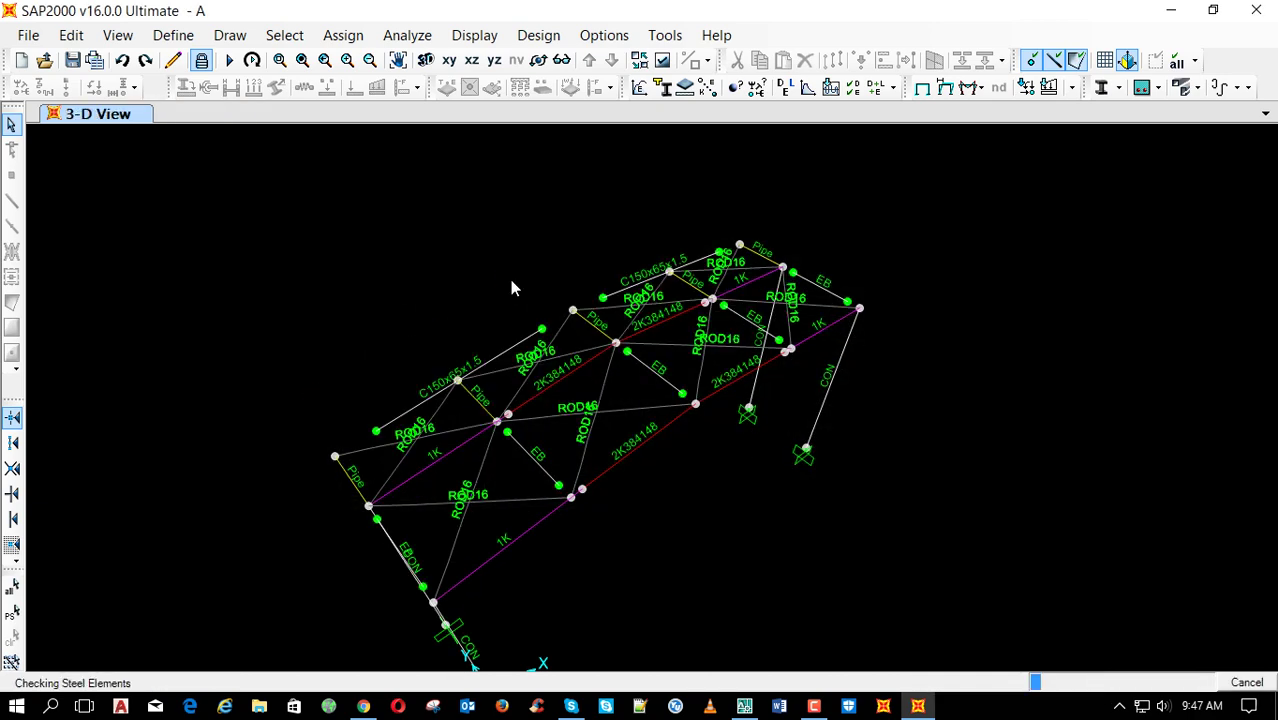
pyautogui.hotkey('shift', 'F6')
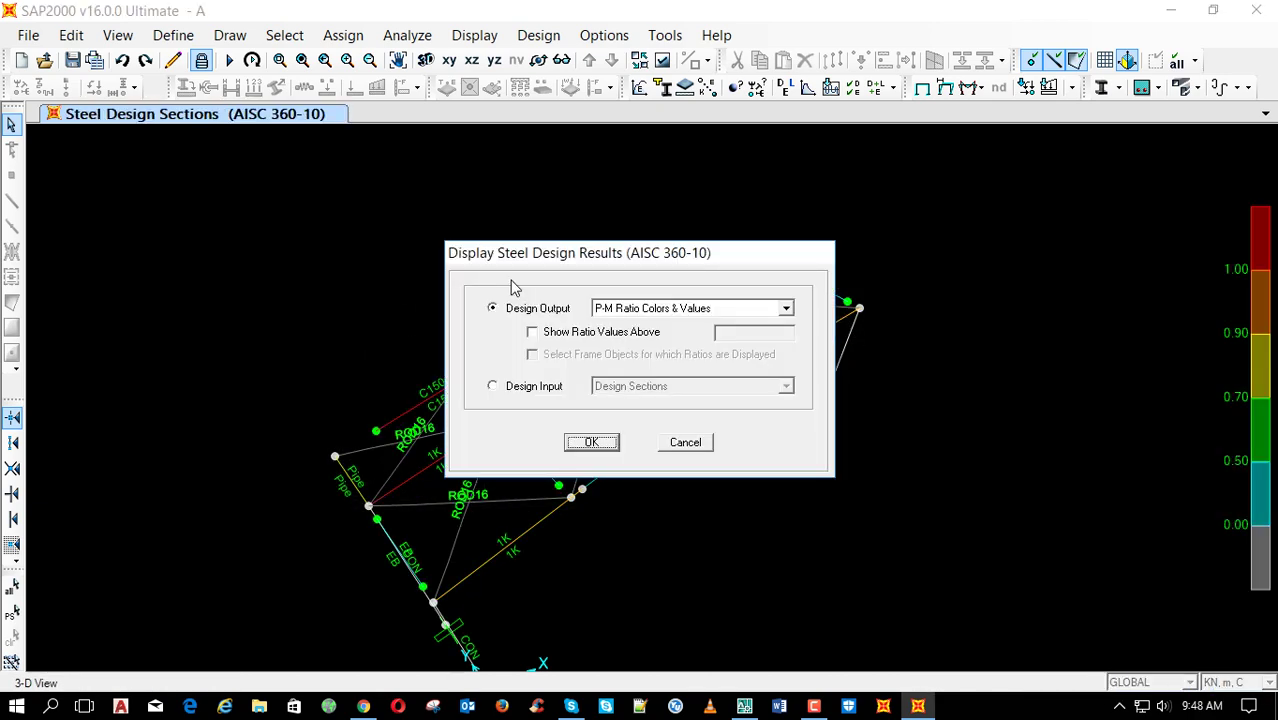
pyautogui.press('Return')
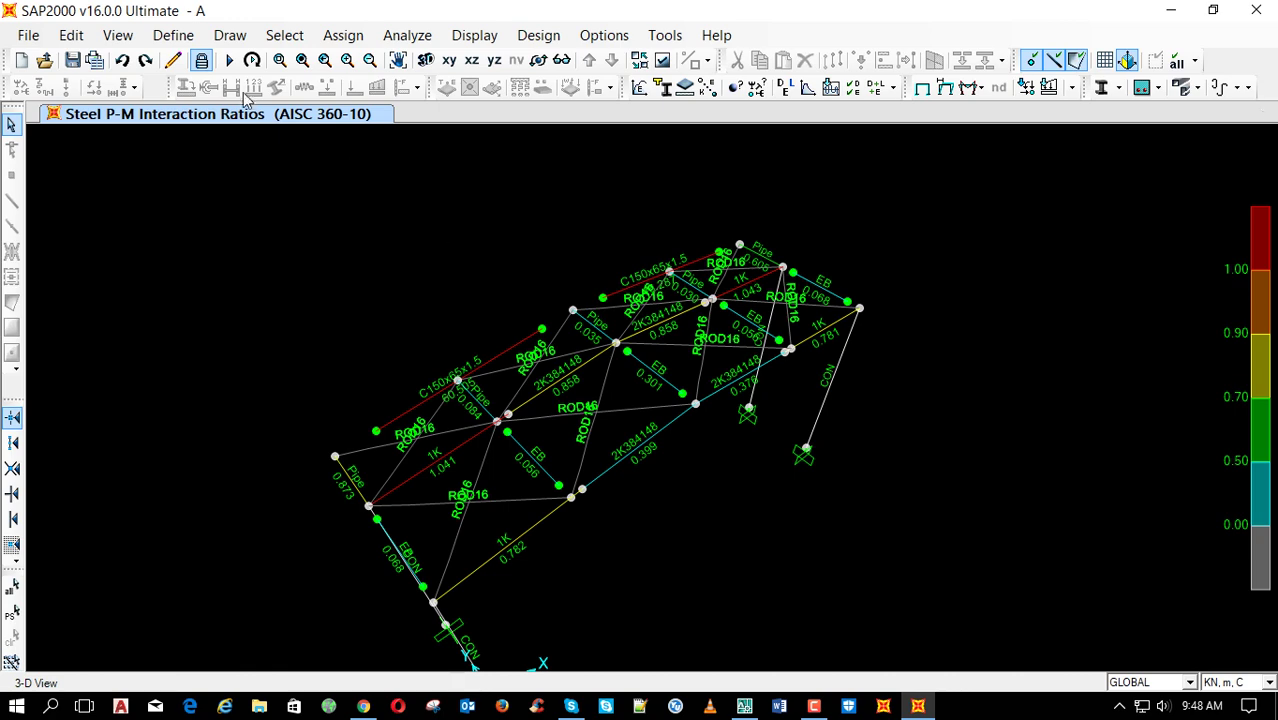
# Unlock the model and assign No Releases to the two joined C150x65x1.5 channel members
pyautogui.click(201, 60)
pyautogui.click(660, 438)
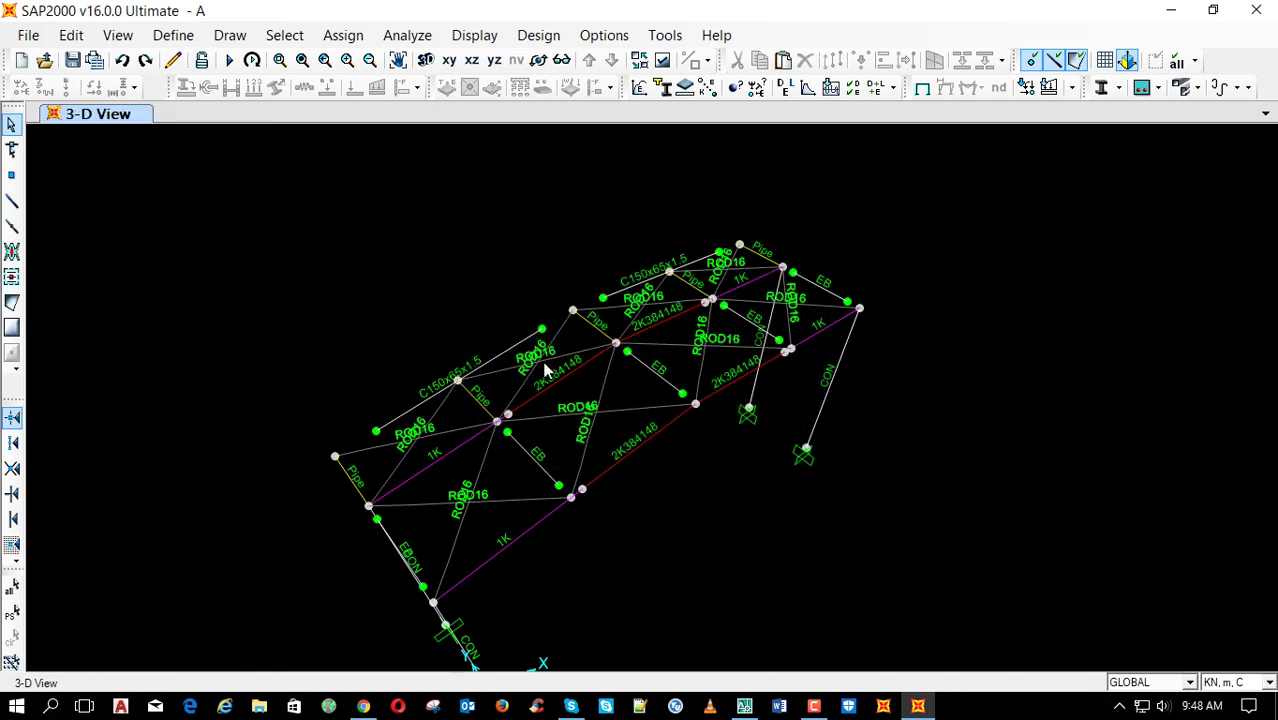
pyautogui.click(524, 343)
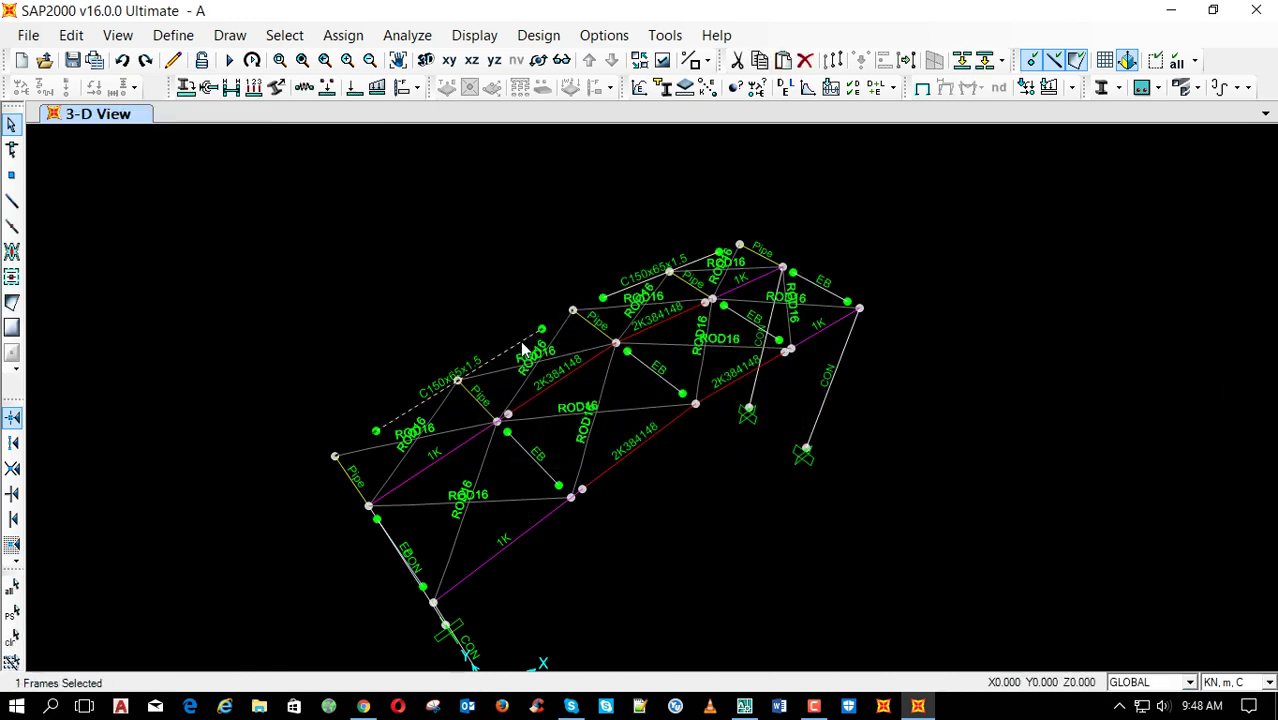
pyautogui.click(622, 297)
pyautogui.click(208, 87)
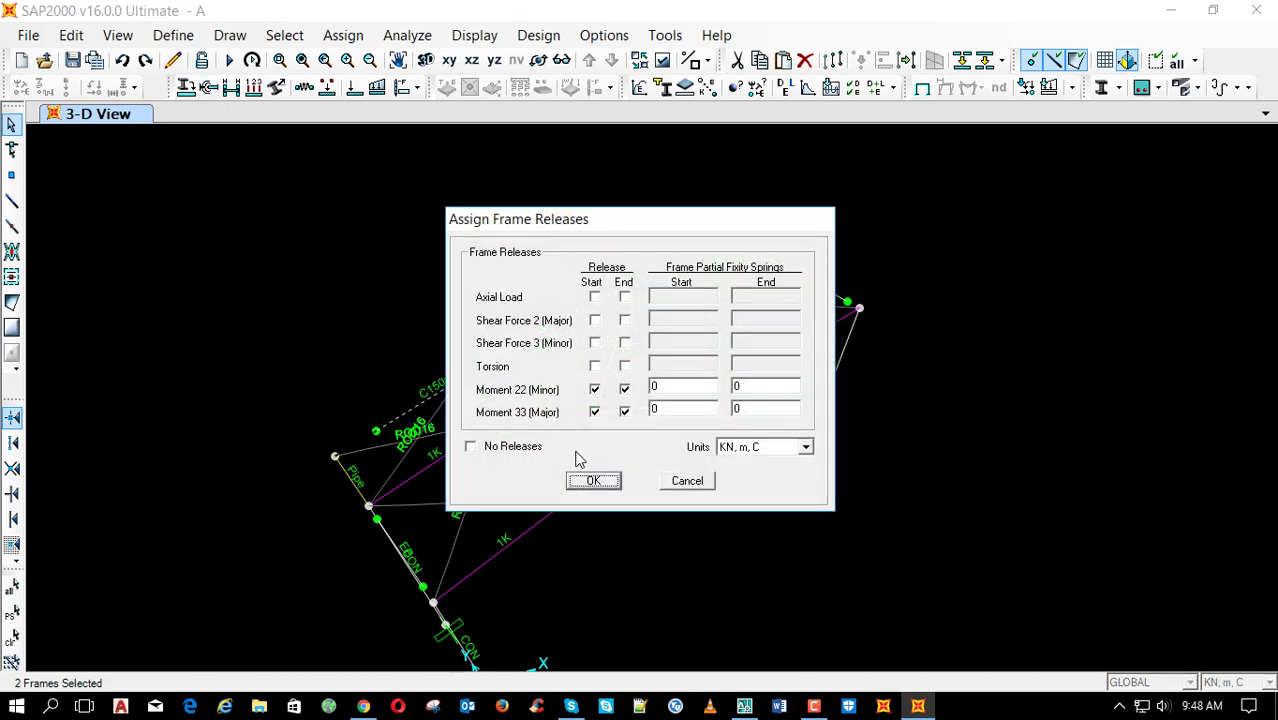
pyautogui.click(508, 446)
pyautogui.click(598, 479)
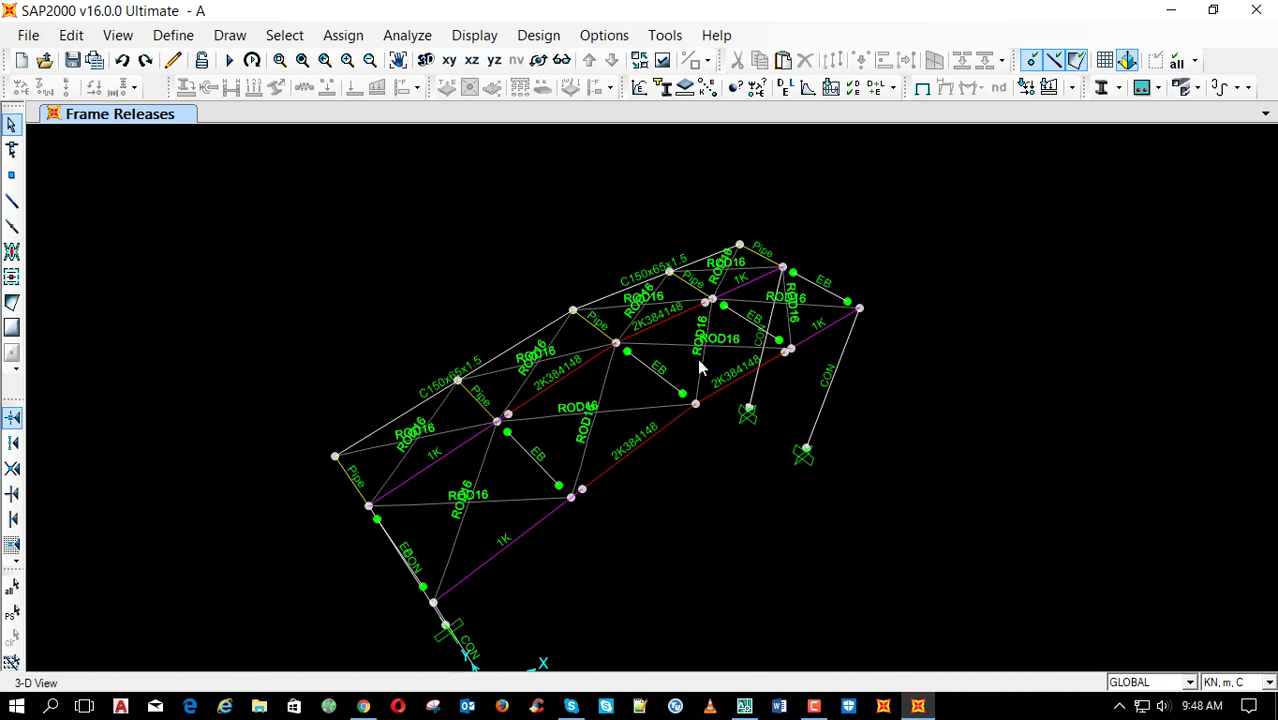
# Change the C150x65x1.5 channel section's outside depth to 0.2 m and rename it C200x65x1.5
pyautogui.click(665, 88)
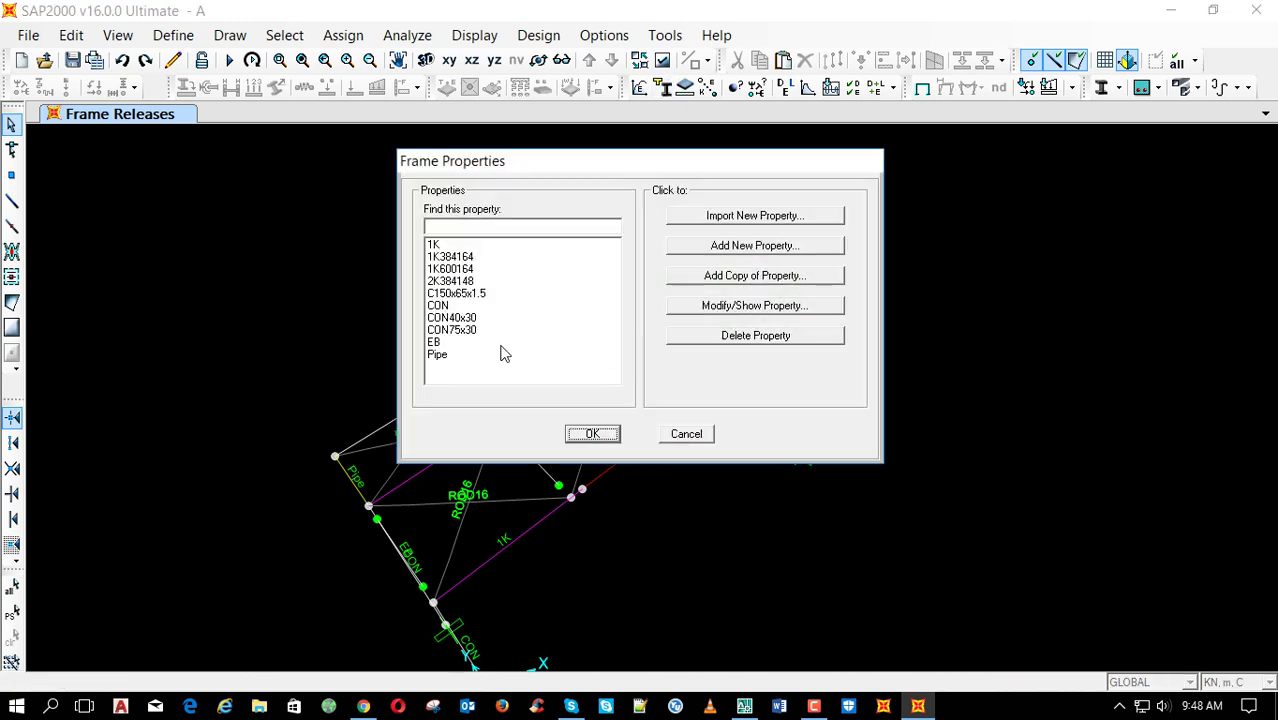
pyautogui.click(488, 293)
pyautogui.click(710, 318)
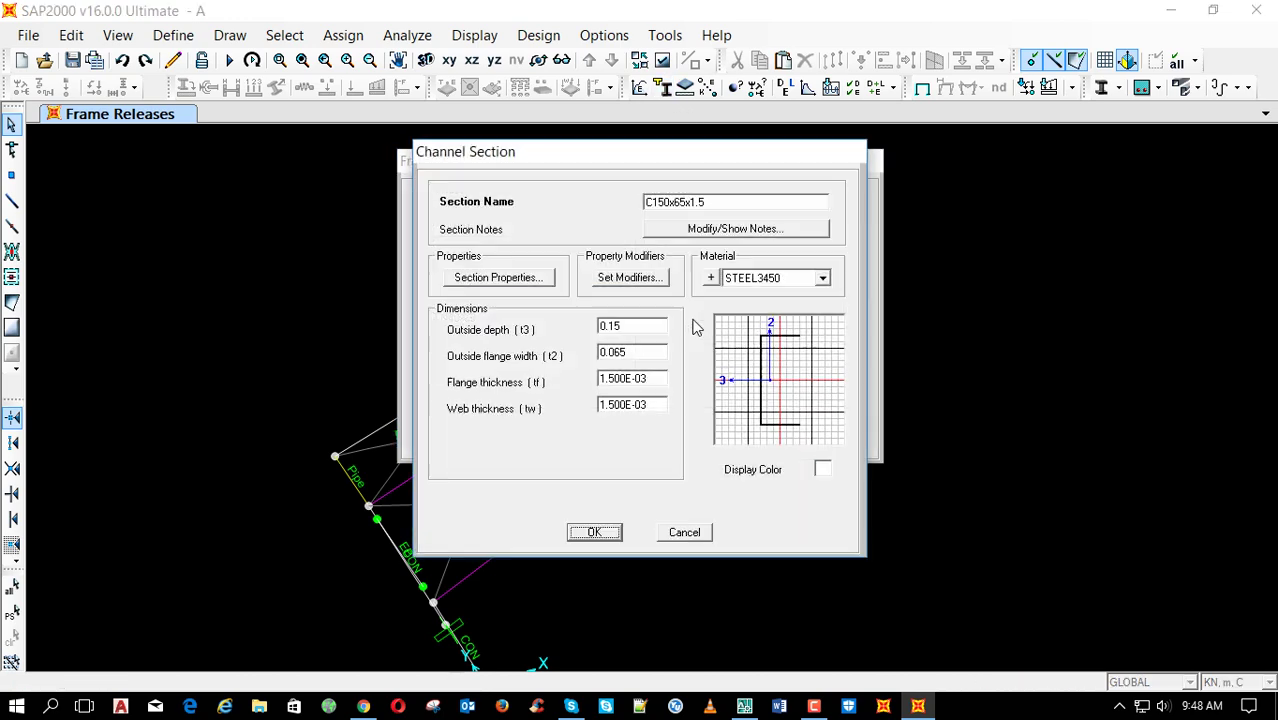
pyautogui.doubleClick(612, 327)
pyautogui.click(614, 330)
pyautogui.press('Delete')
pyautogui.press('BackSpace')
pyautogui.write('2')
pyautogui.click(662, 202)
pyautogui.moveTo(667, 202); pyautogui.dragTo(651, 202)
pyautogui.write('200')
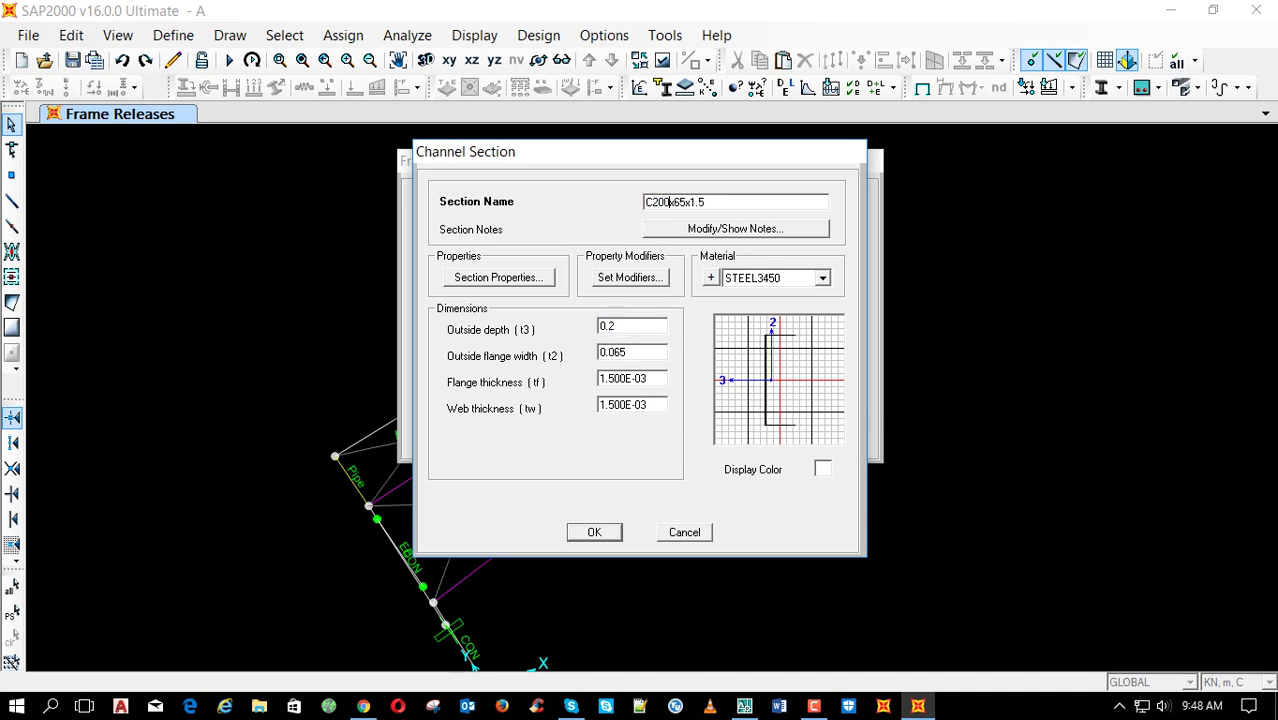
pyautogui.click(605, 532)
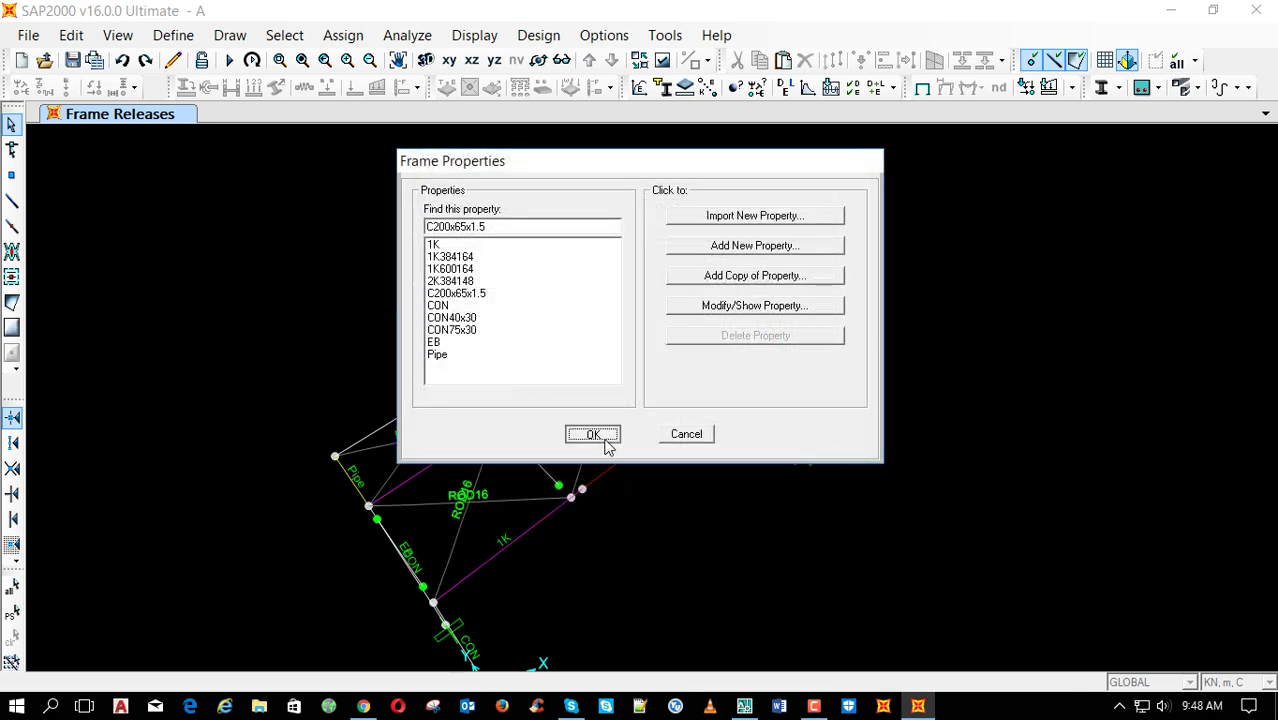
pyautogui.click(592, 433)
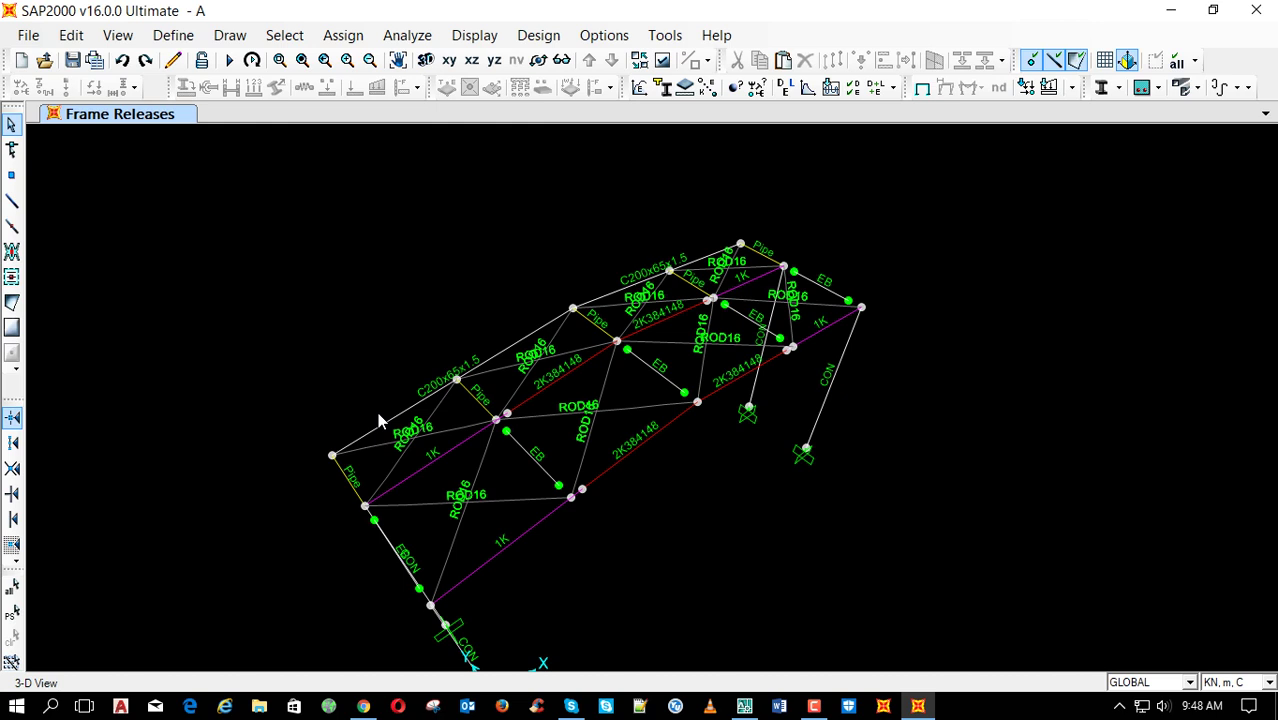
# Select the first two pipe connectors between the channel line and the rafter, at the eave and mid-slope
pyautogui.click(350, 482)
pyautogui.click(474, 398)
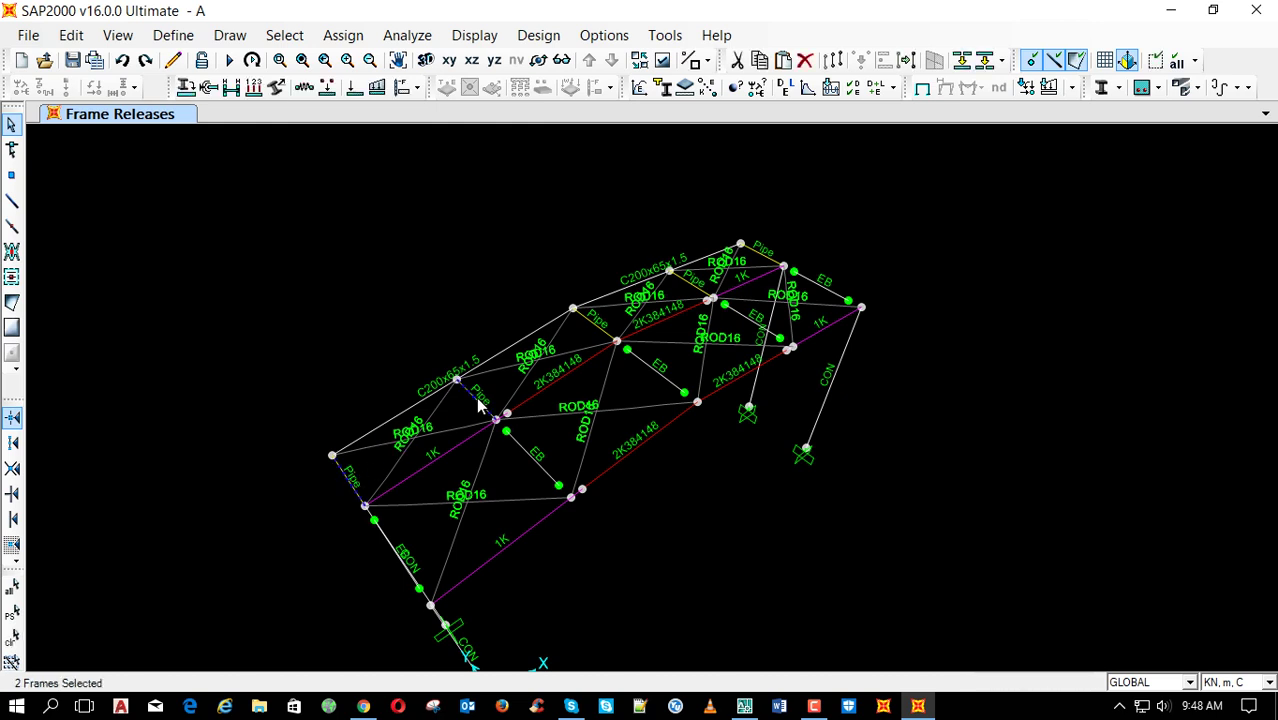